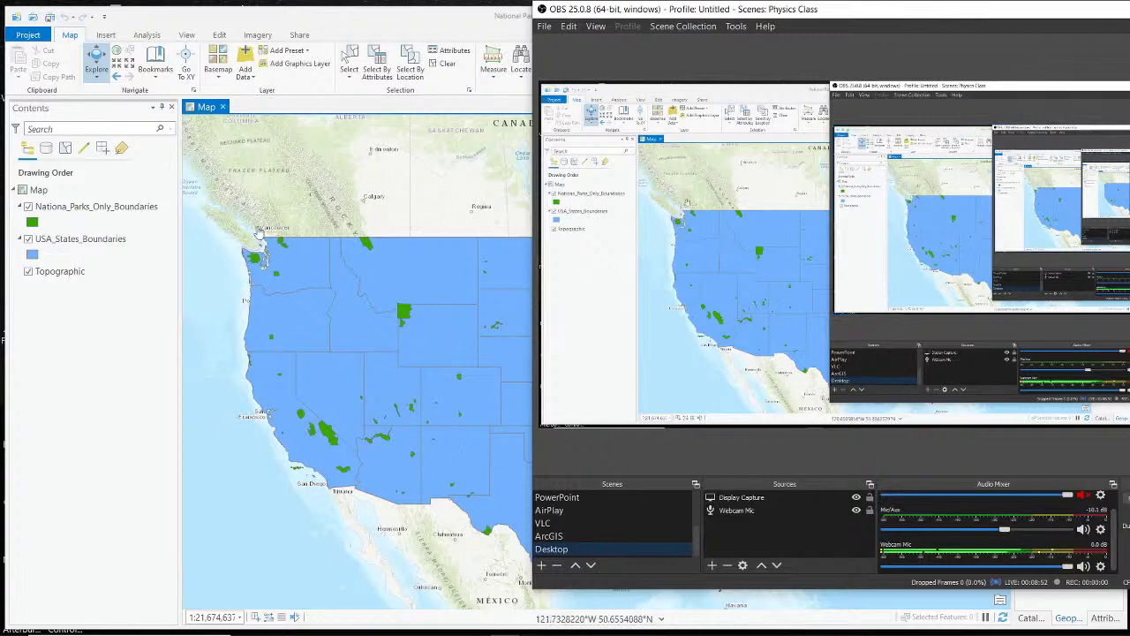
Switch to ArcGIS Pro and view the national parks and state boundaries across the United States
click(123, 276)
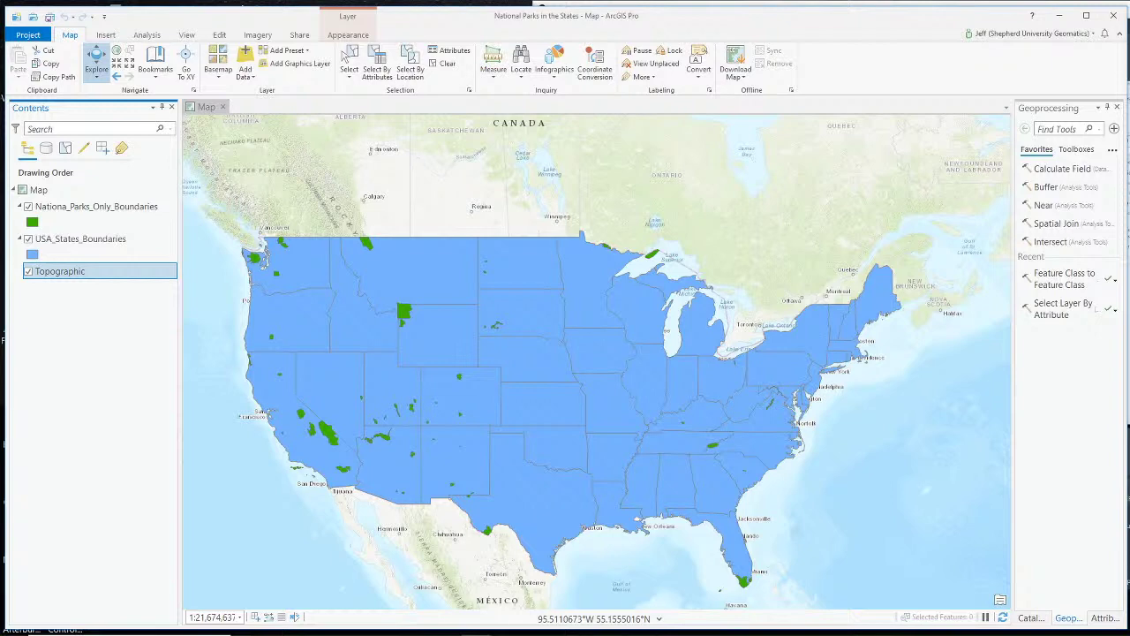
key(alt+Tab)
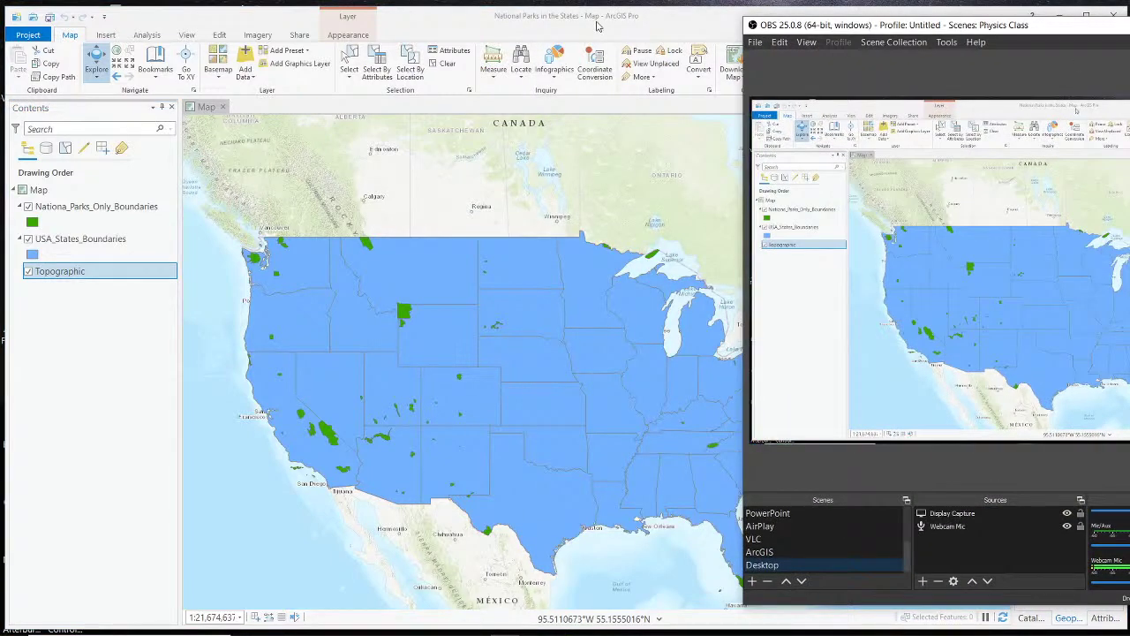
click(596, 27)
scroll(402, 348, down, 2)
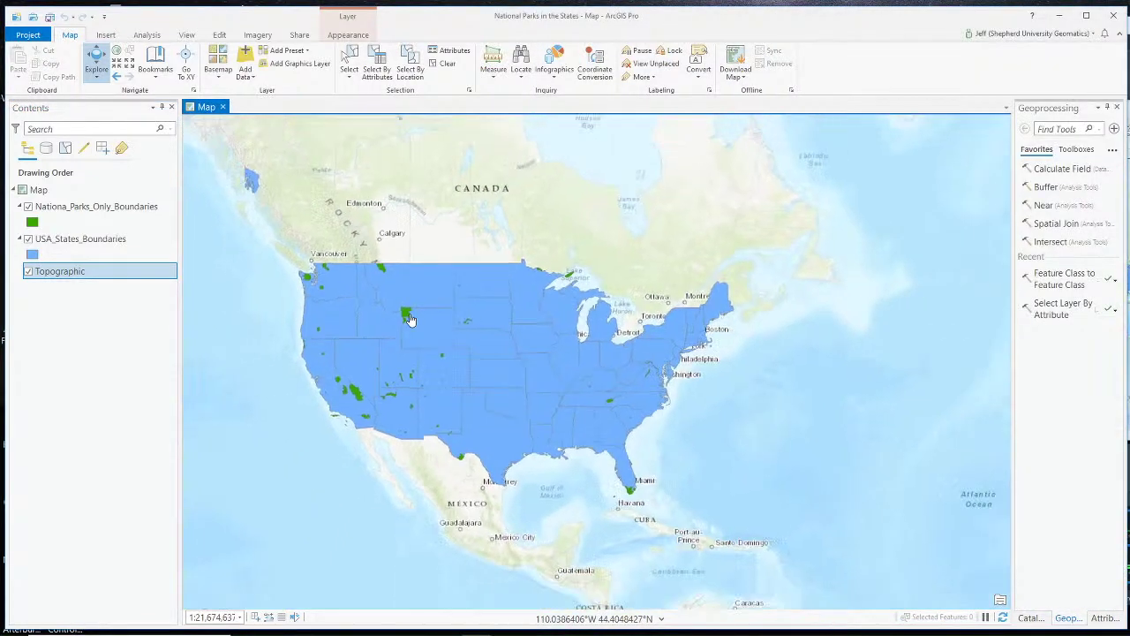
scroll(408, 317, up, 2)
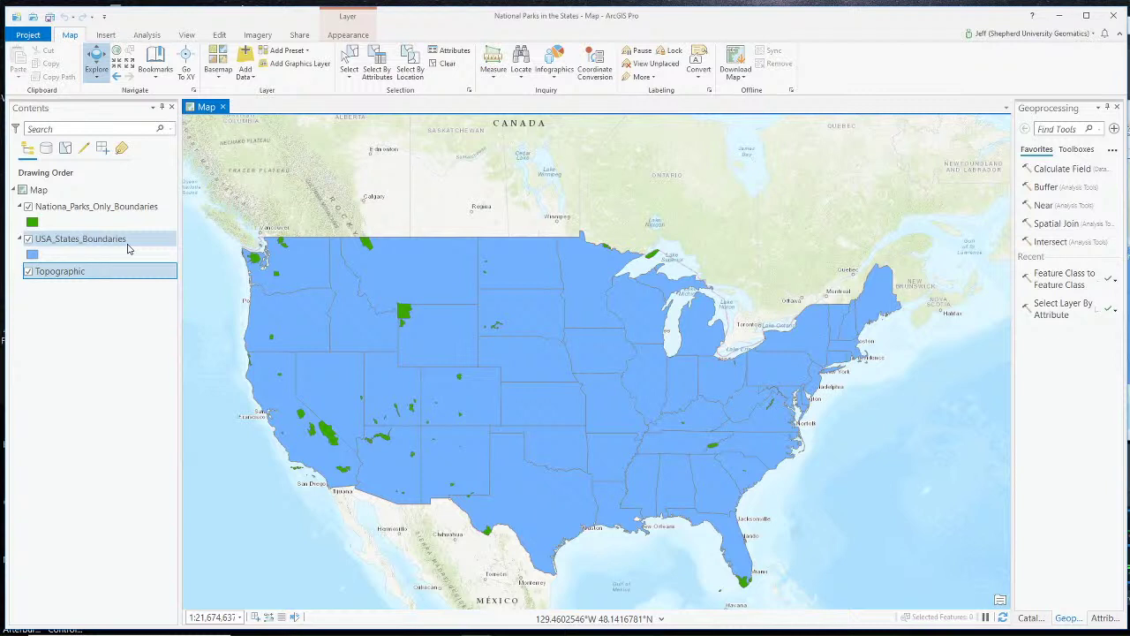
Toggle the national parks layer off and on, and examine how park polygons in the Southeast and around Wyoming meet the state boundaries
click(128, 240)
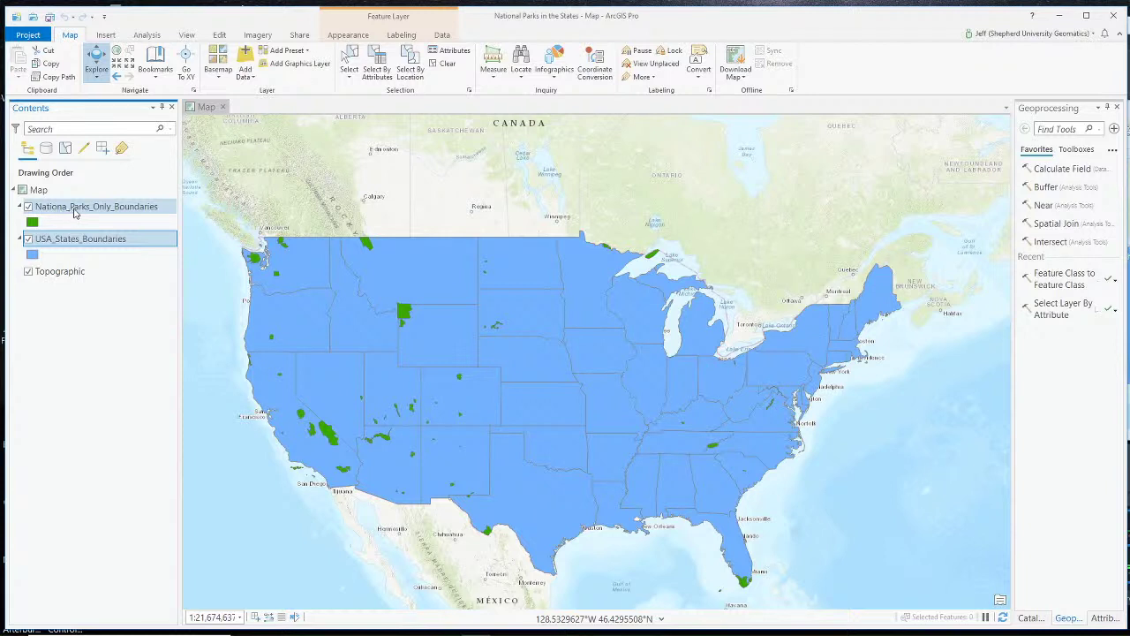
click(29, 208)
click(30, 208)
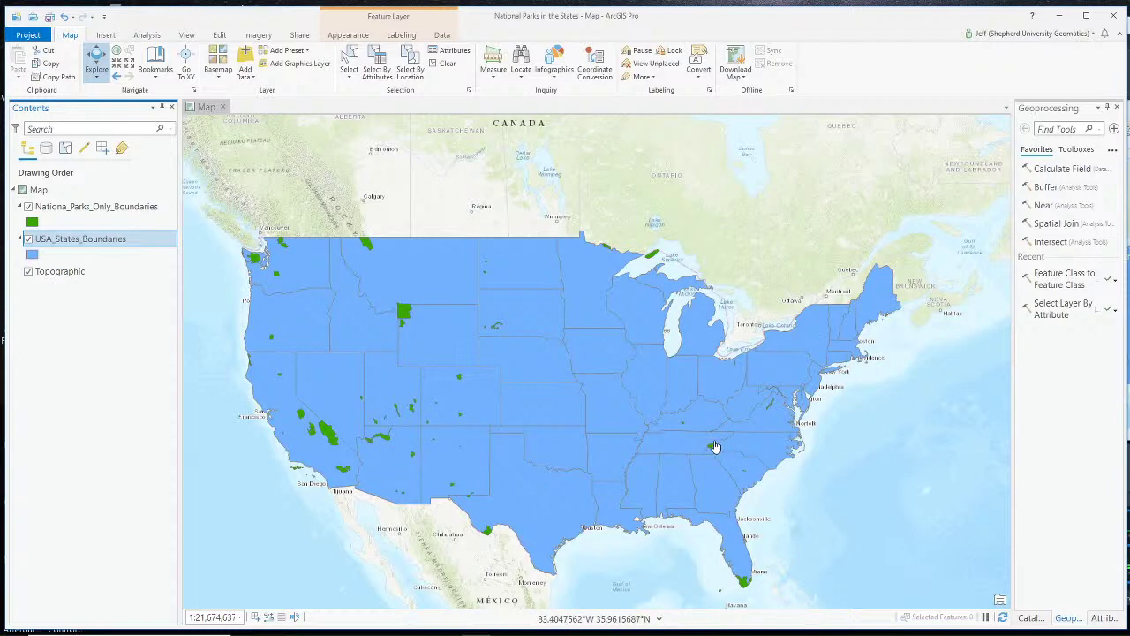
scroll(715, 448, up, 1)
scroll(715, 448, up, 5)
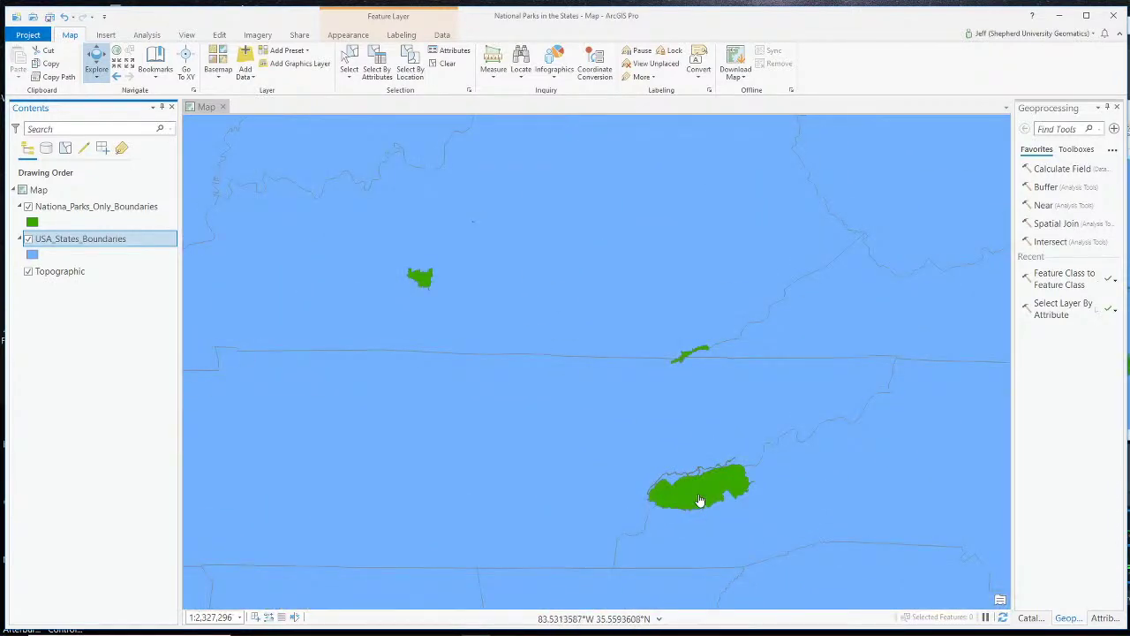
scroll(699, 500, down, 4)
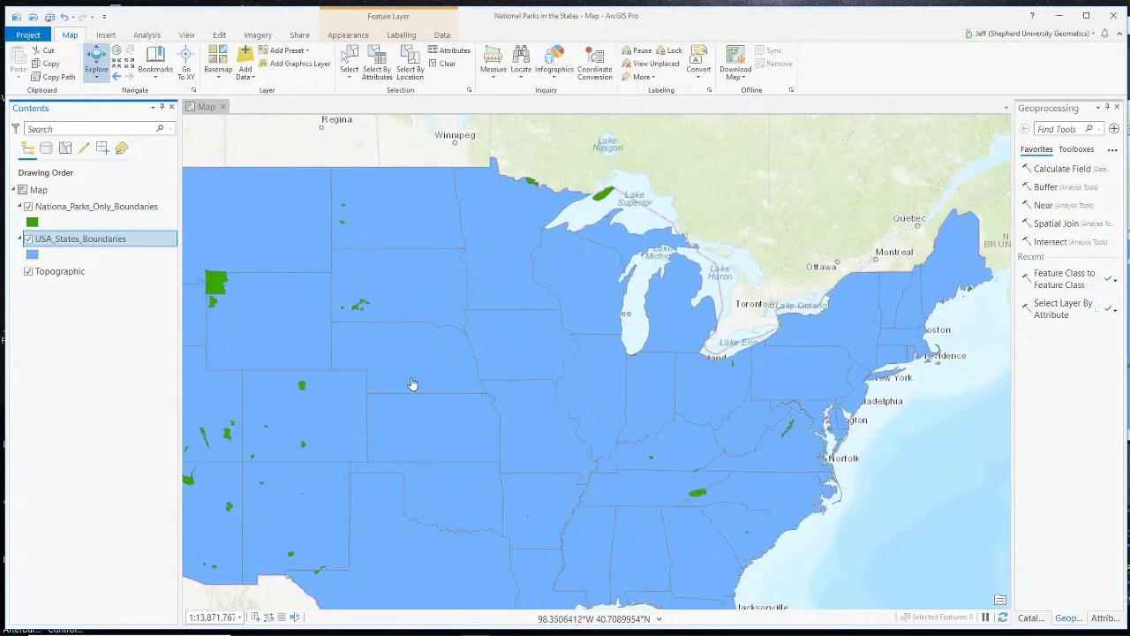
scroll(210, 290, up, 4)
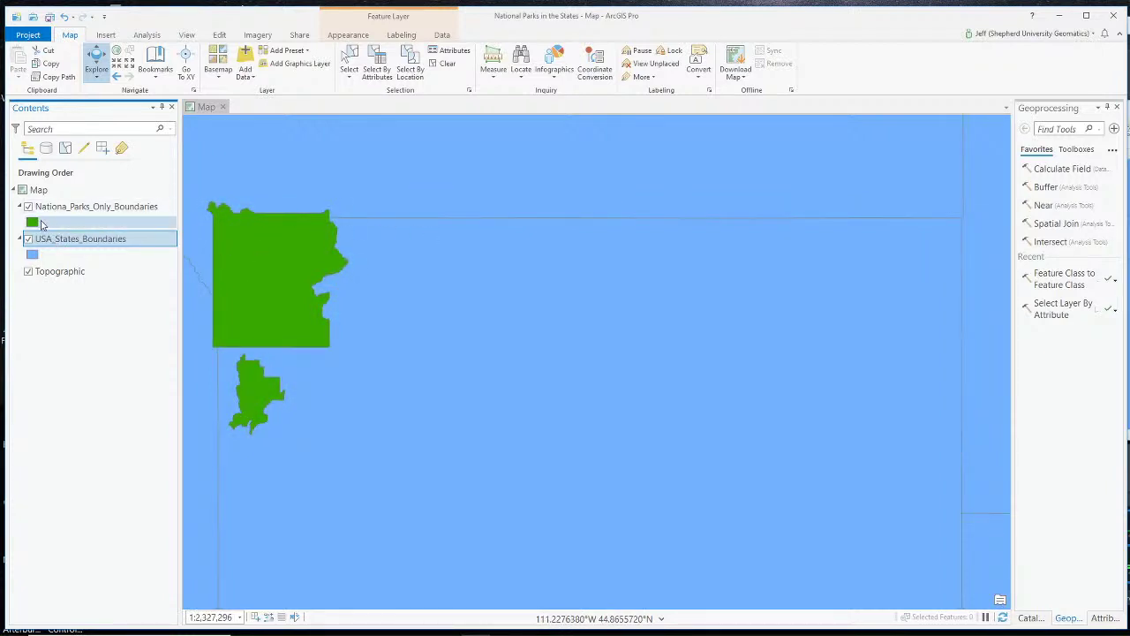
Open the polygon symbol settings of Nationa_Parks_Only_Boundaries and examine its gallery, symbol layers, structure and color options
click(33, 222)
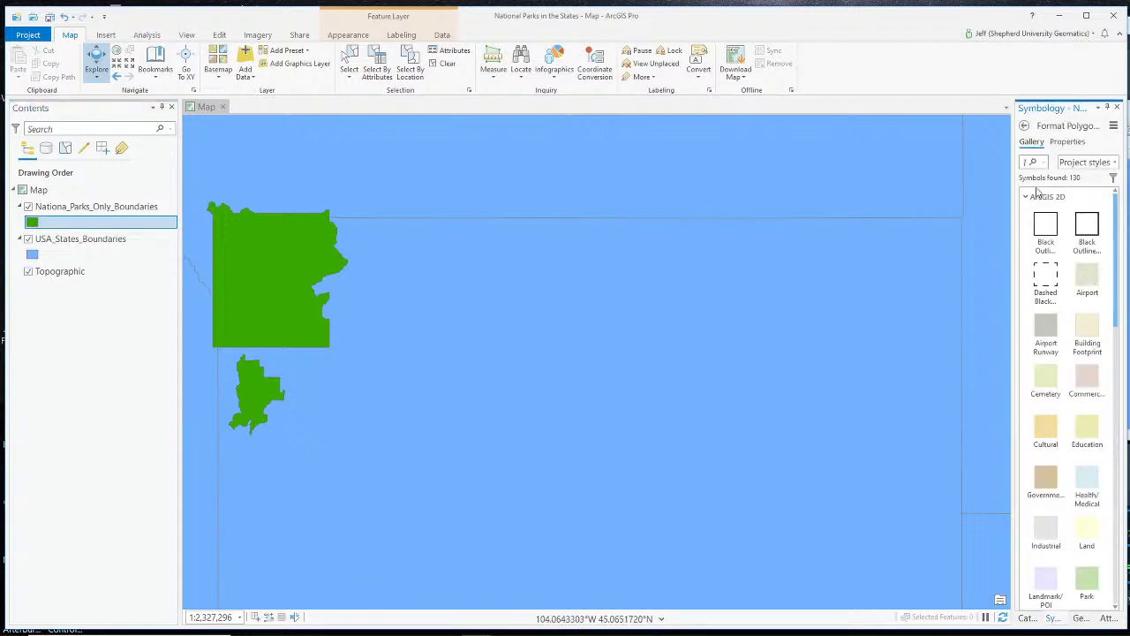
click(1073, 148)
drag(1012, 311, 872, 305)
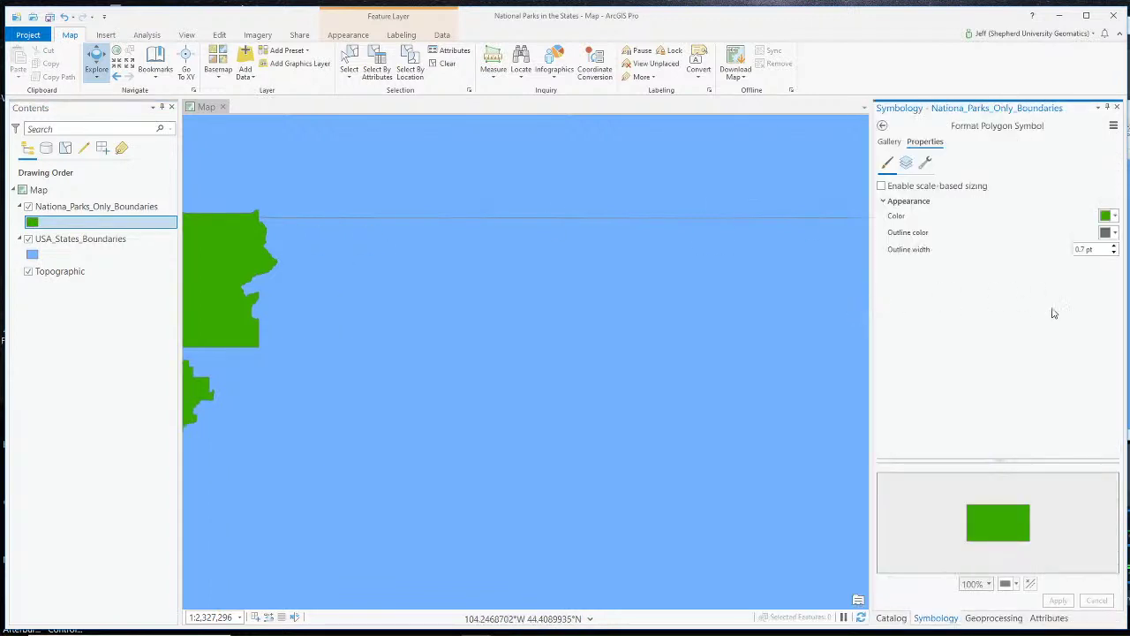
click(889, 142)
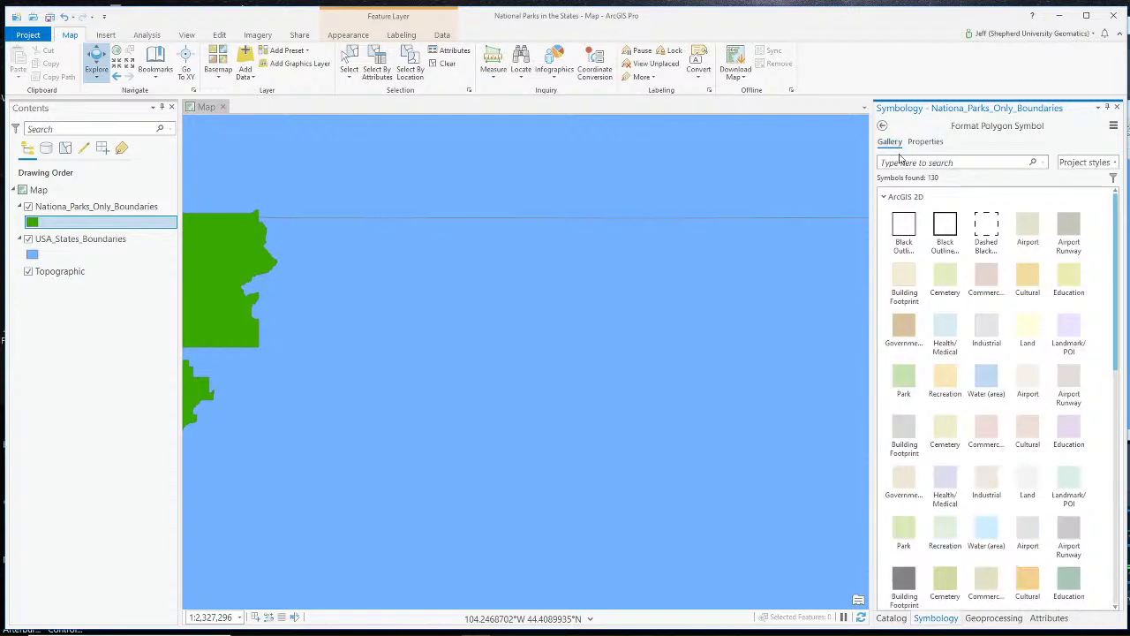
click(923, 143)
click(906, 165)
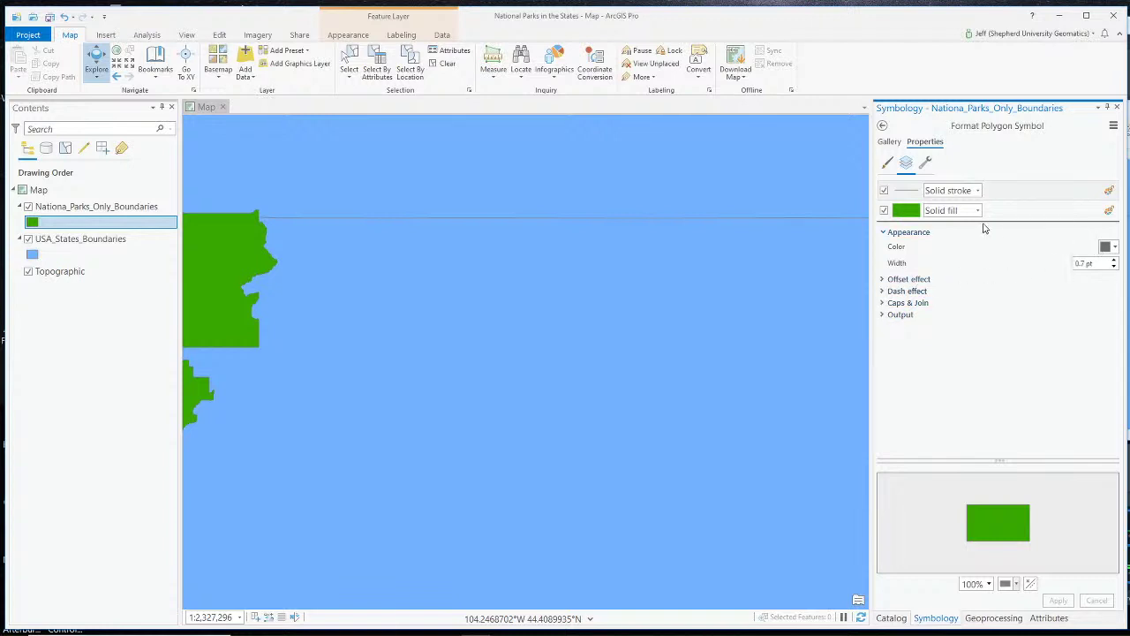
click(911, 216)
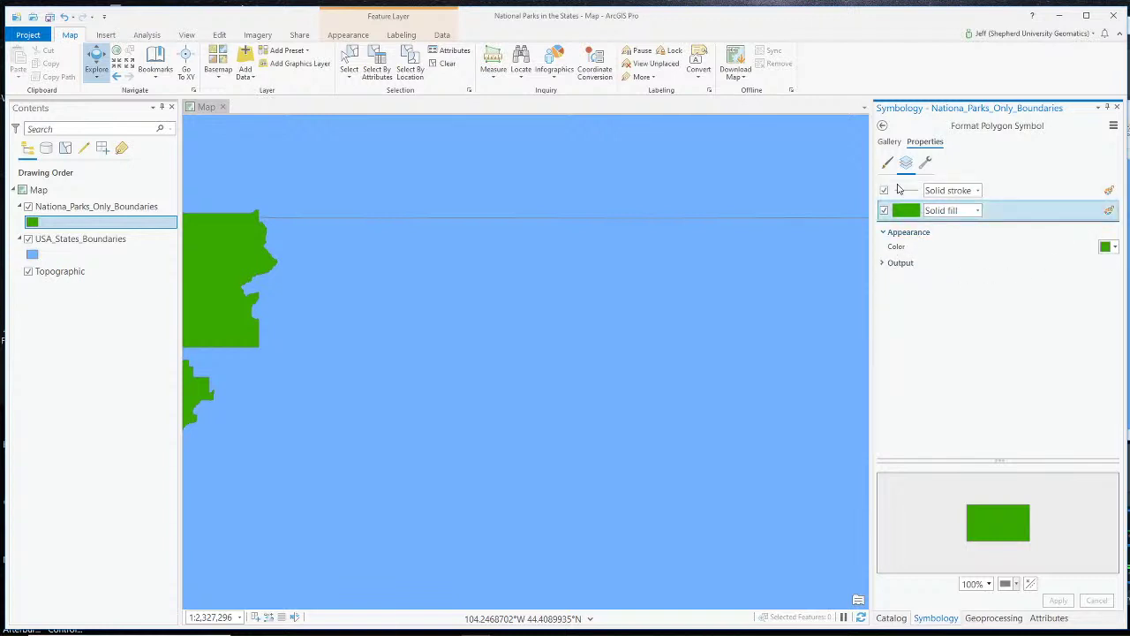
click(926, 164)
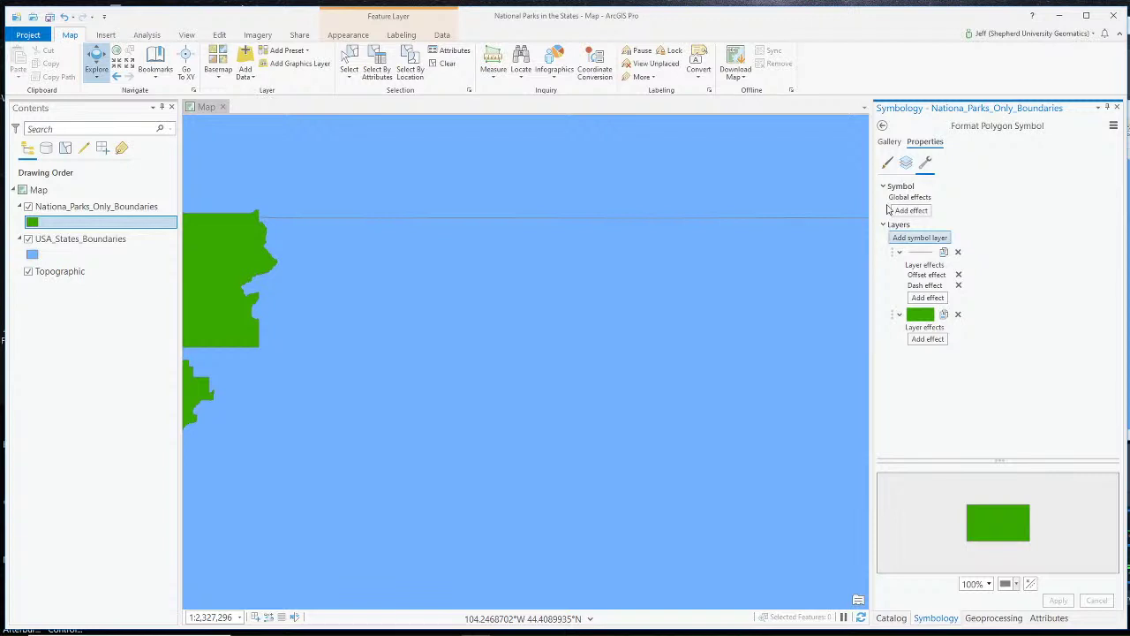
click(887, 162)
click(1104, 217)
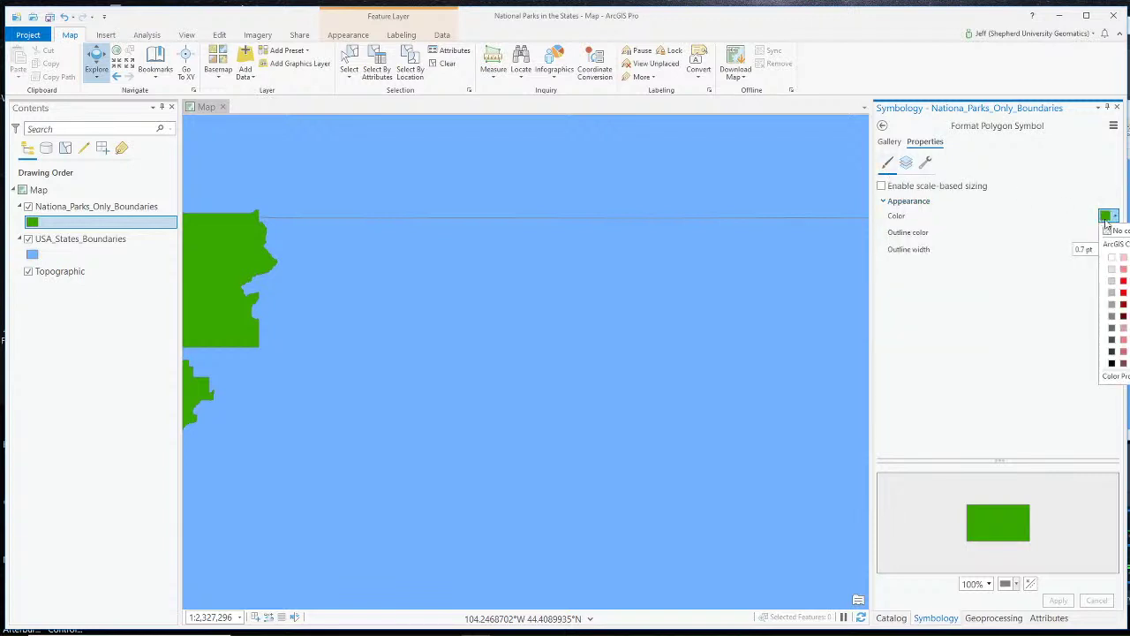
click(1006, 269)
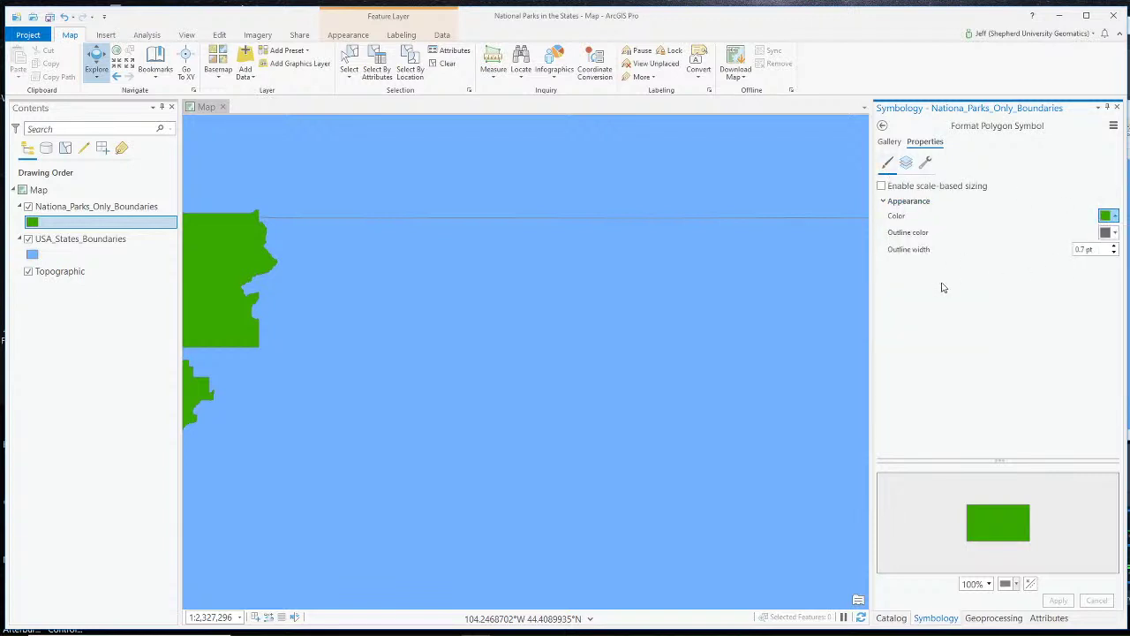
Try the polygon symbol preview at 75% zoom and return it to 100%
click(989, 584)
click(971, 535)
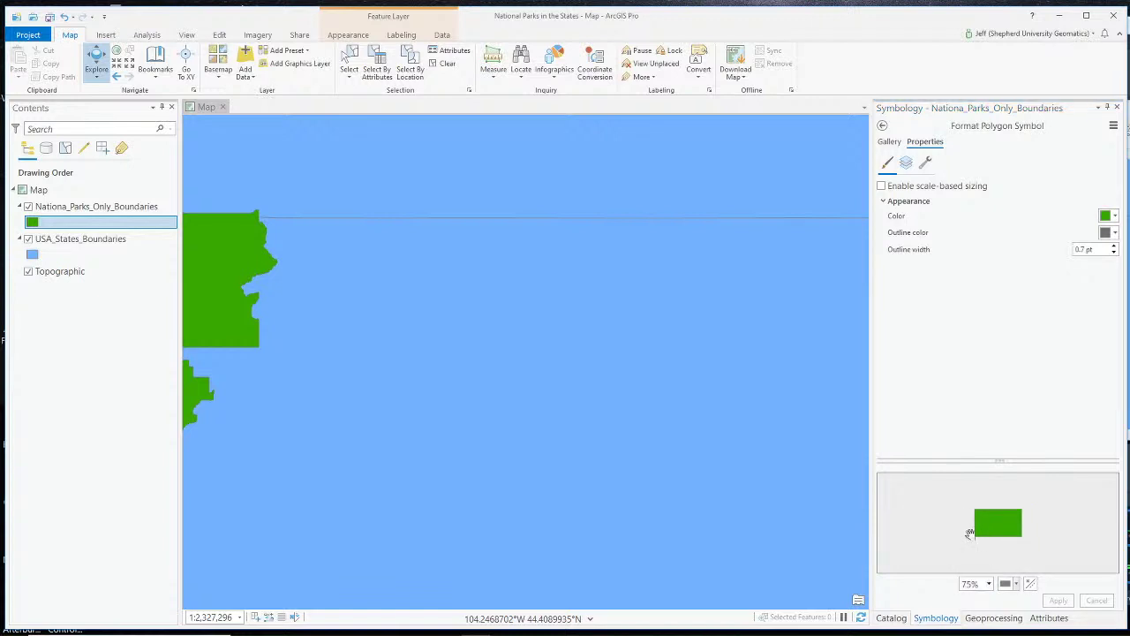
click(988, 583)
click(972, 545)
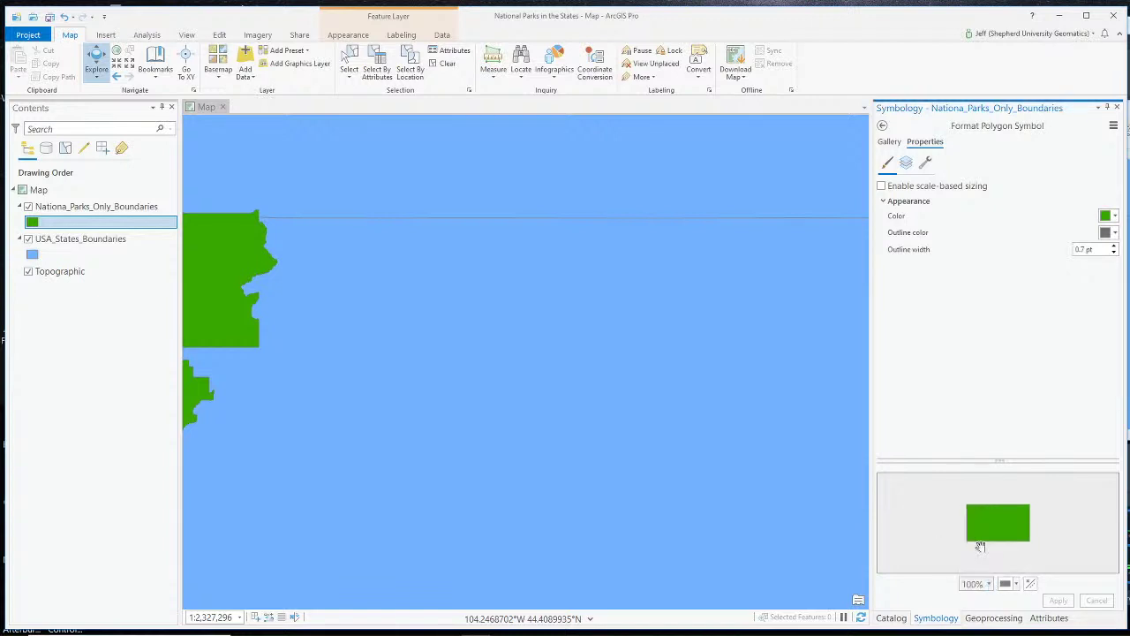
click(1015, 583)
click(1016, 585)
View and close Wyoming's attribute pop-up, and examine the large park that crosses the state's northwest corner
click(582, 434)
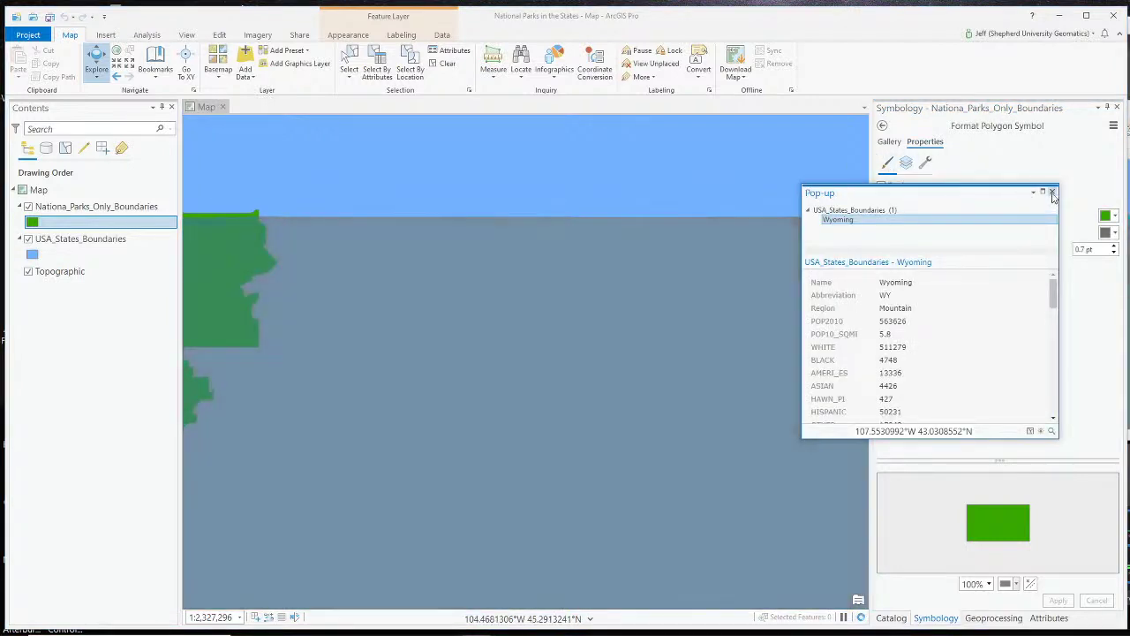
click(1052, 192)
drag(872, 270, 989, 269)
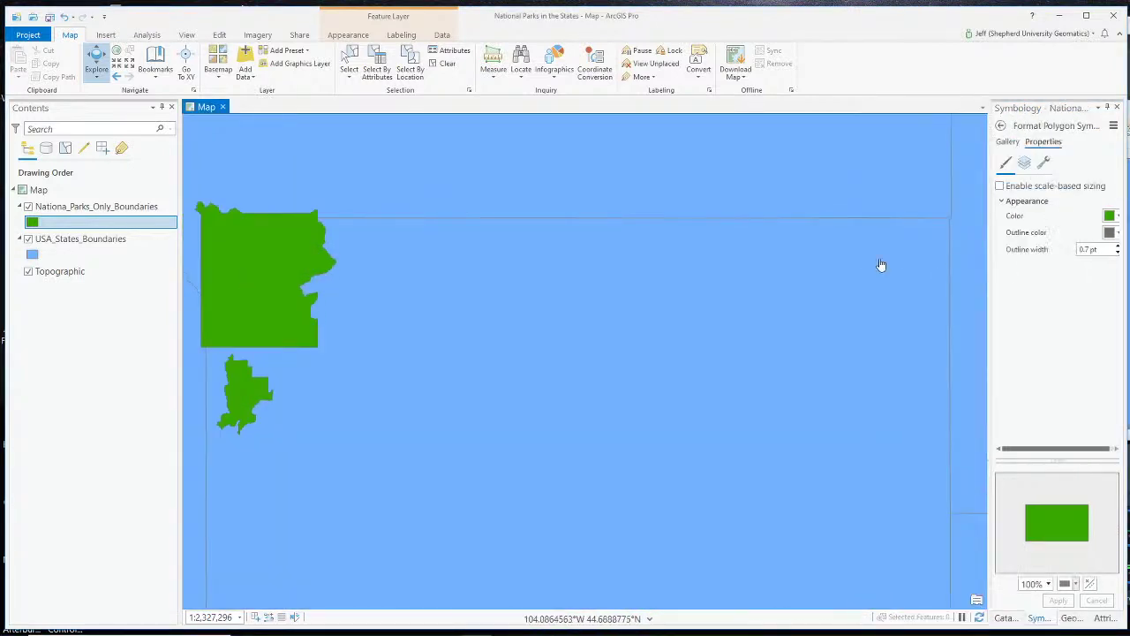
click(588, 219)
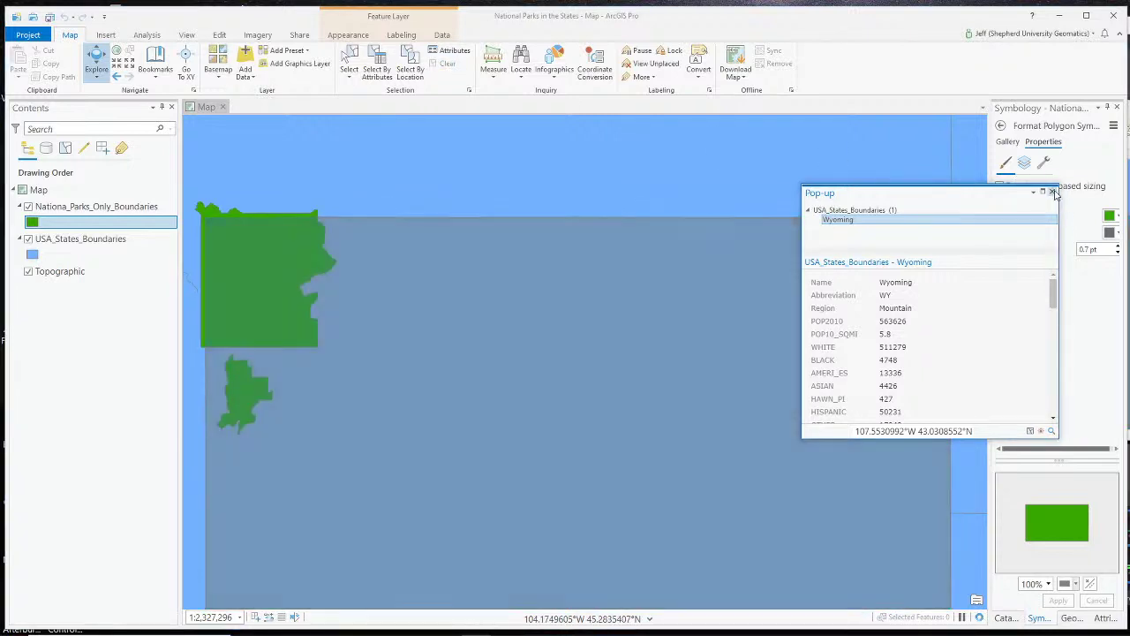
click(1052, 192)
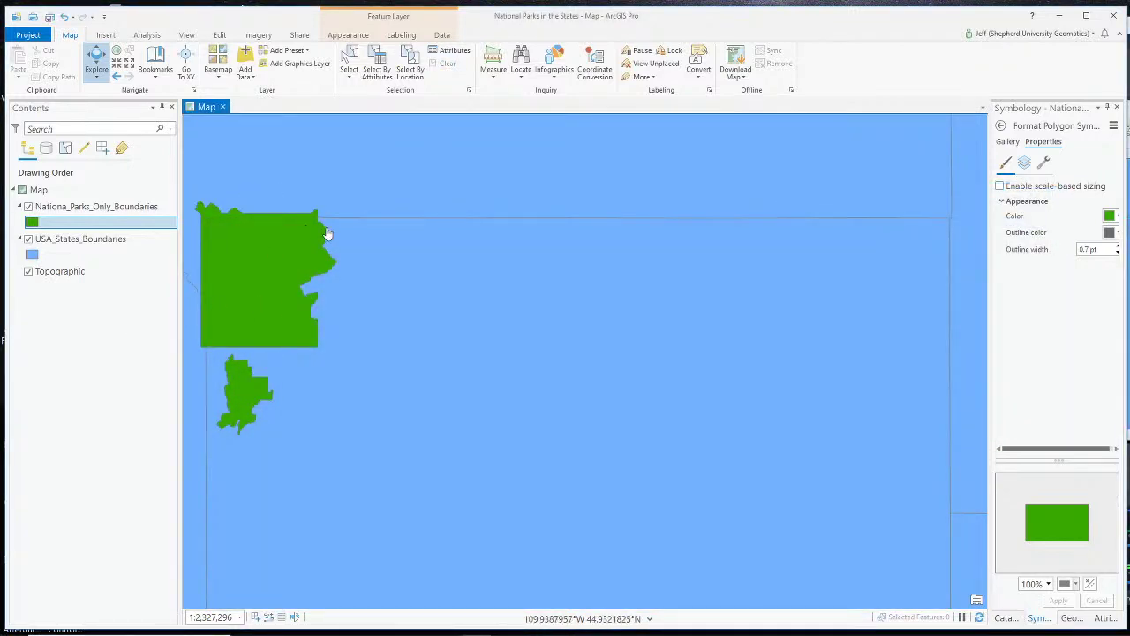
drag(227, 237, 520, 222)
scroll(572, 338, up, 2)
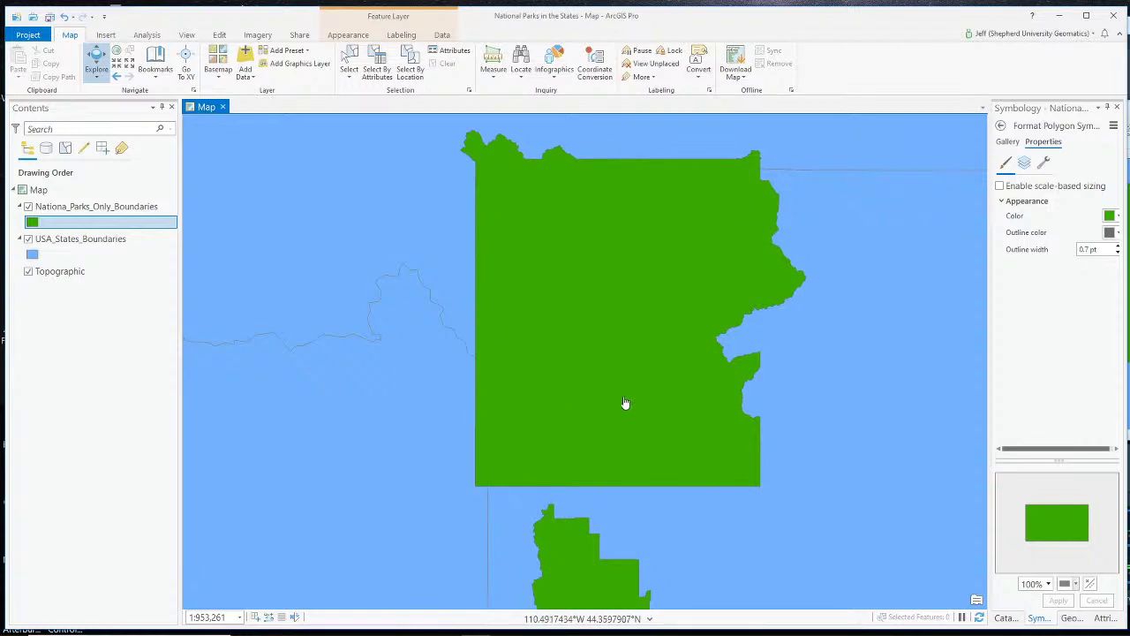
scroll(624, 403, down, 3)
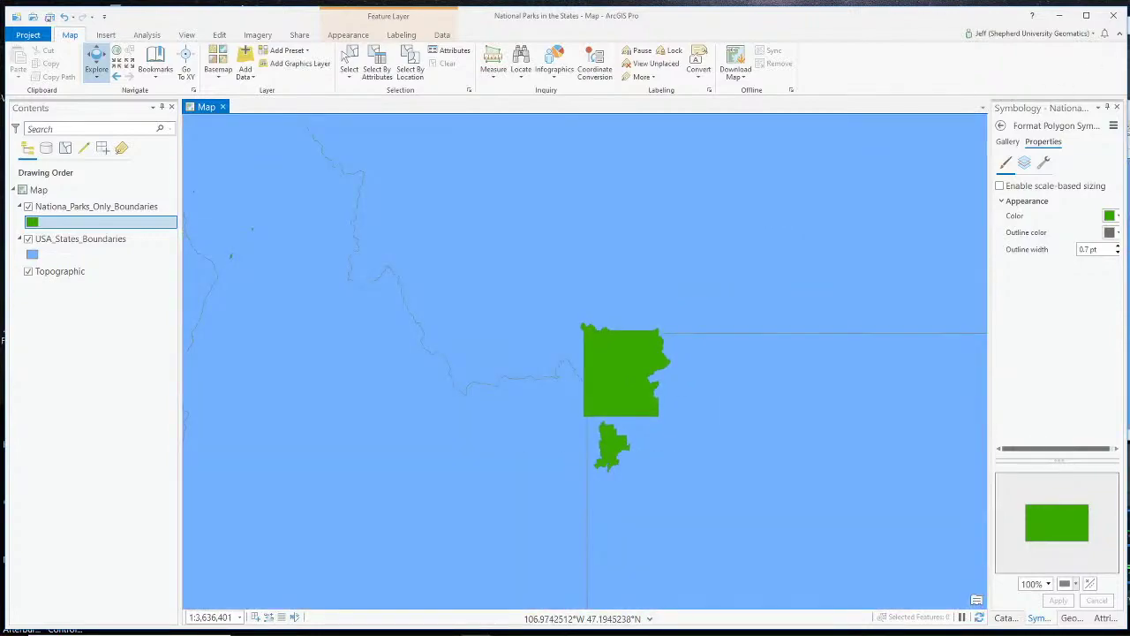
key(alt+Tab)
scroll(817, 532, up, 2)
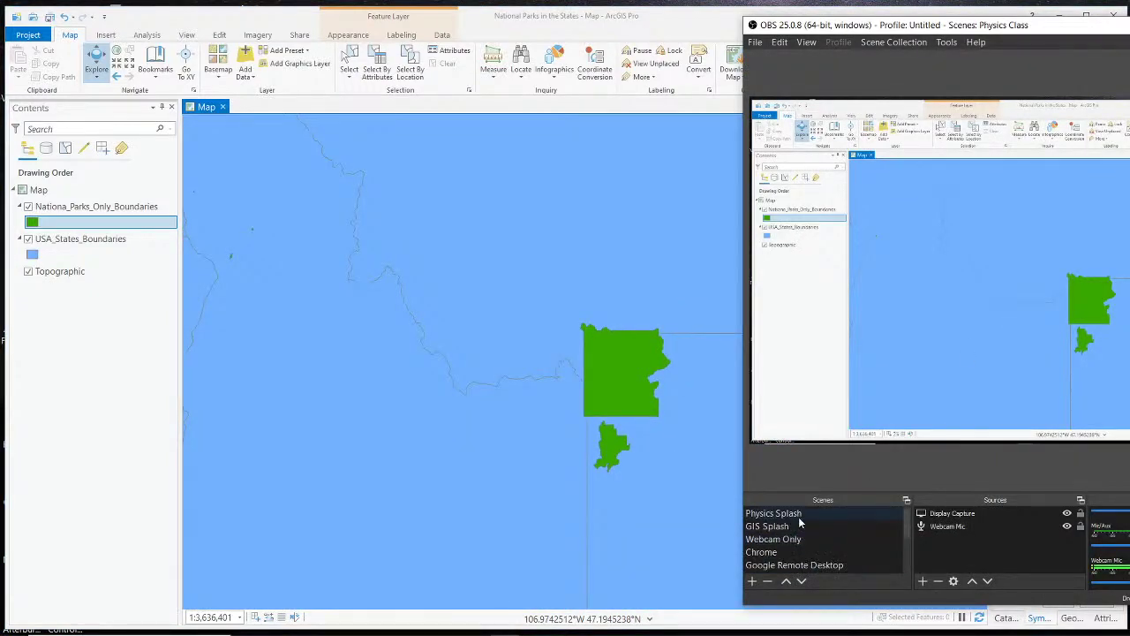
click(798, 516)
click(774, 538)
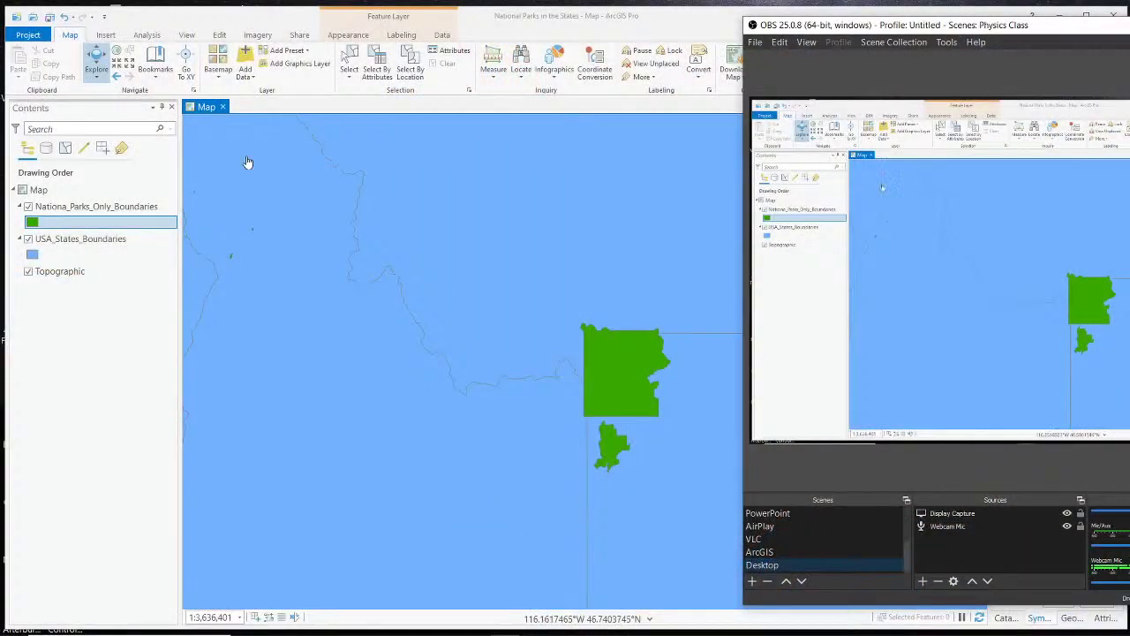
click(301, 93)
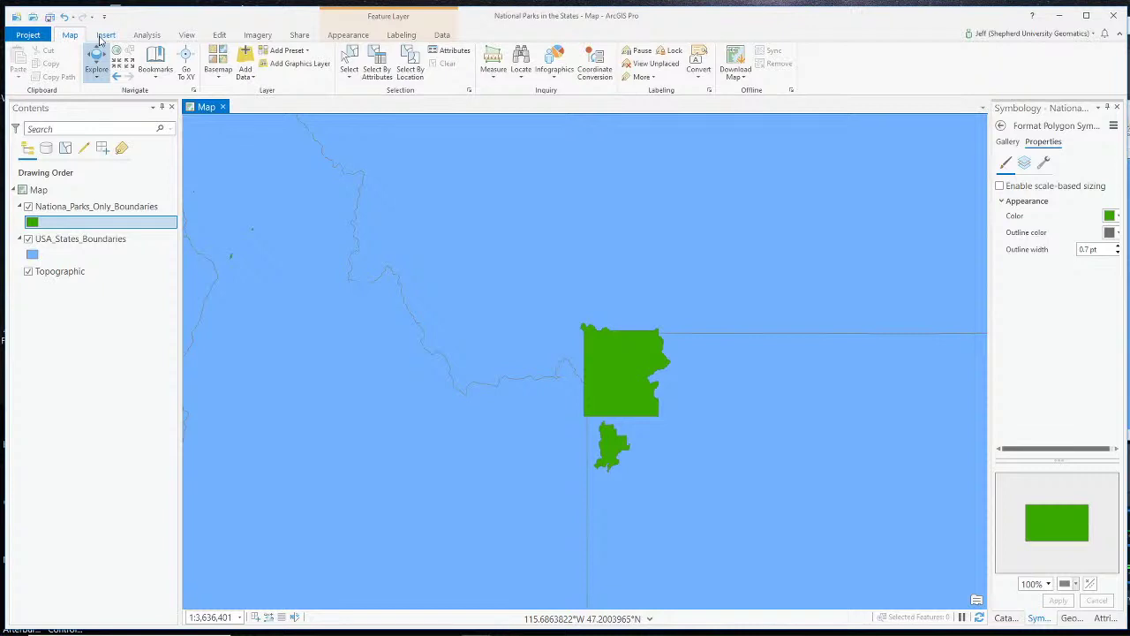
Open the Spatial Join geoprocessing tool and widen the area showing its parameters
click(102, 37)
click(69, 37)
click(147, 36)
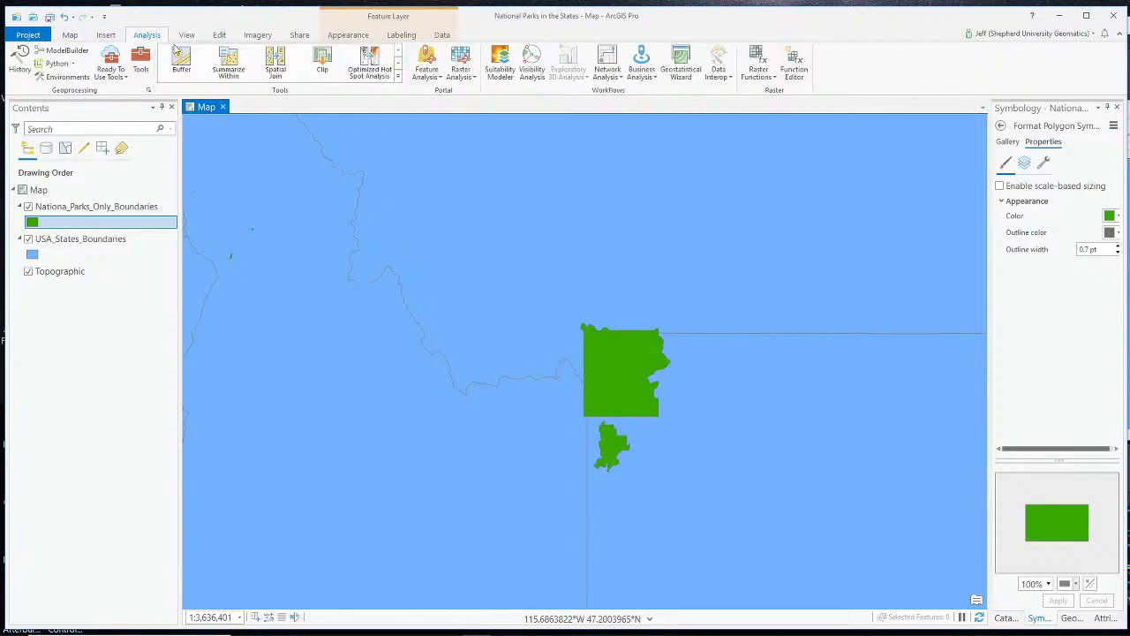
click(275, 62)
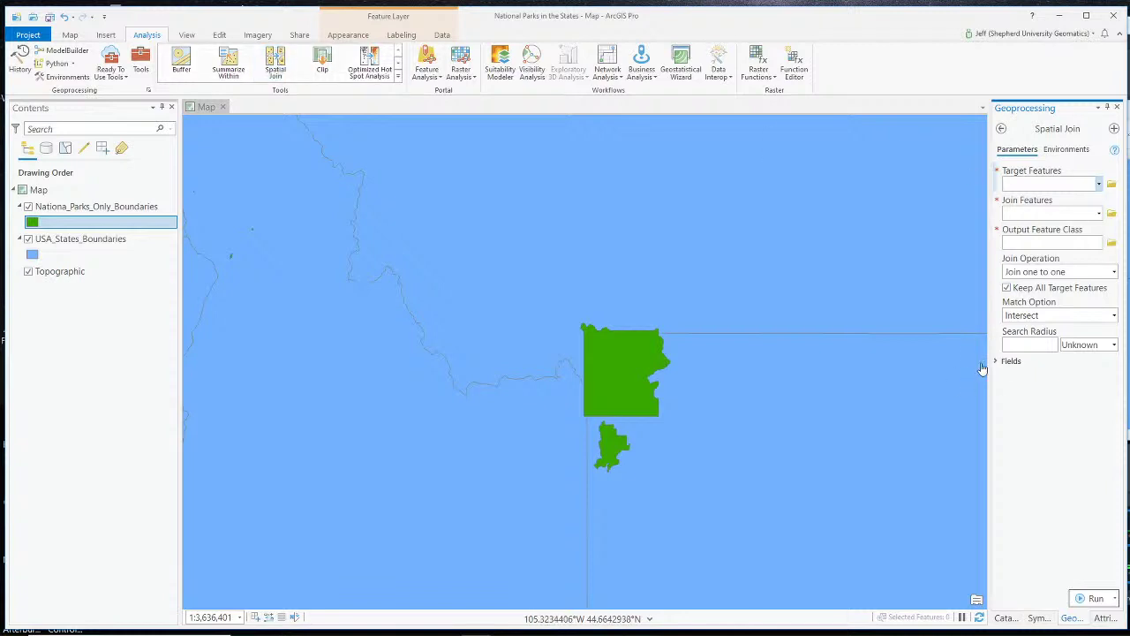
drag(989, 353, 846, 333)
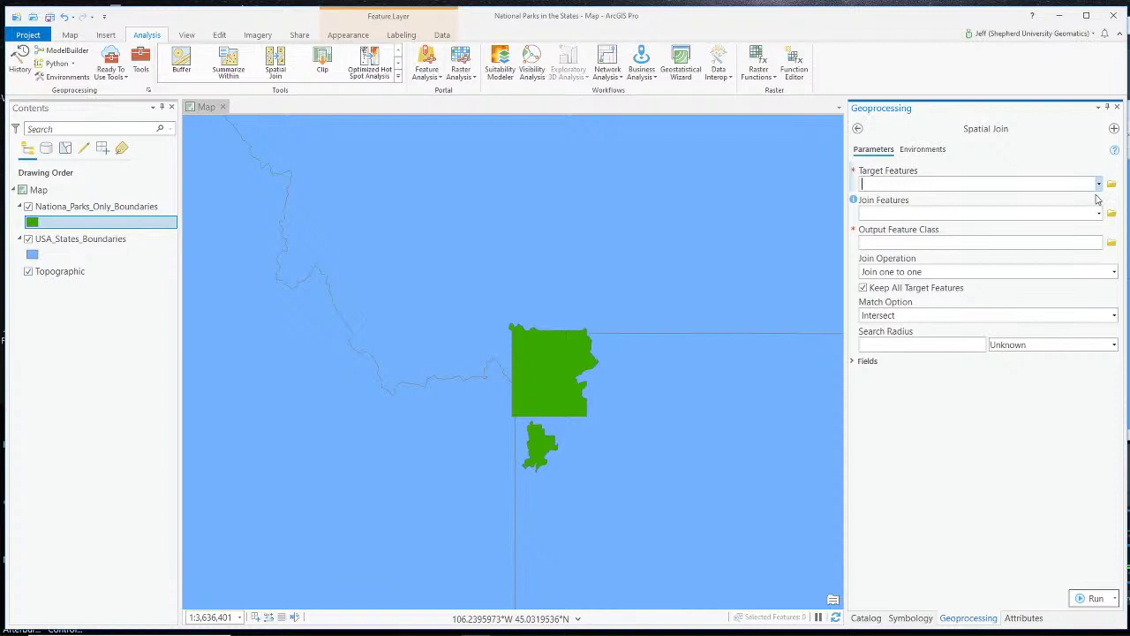
key(alt+Tab)
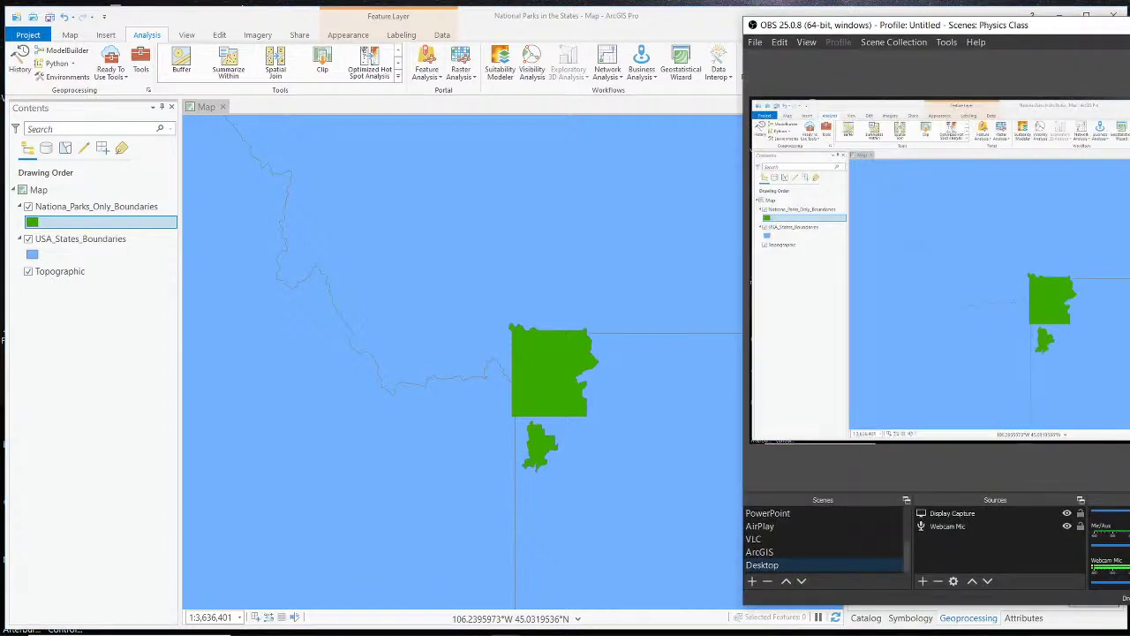
key(alt+Tab)
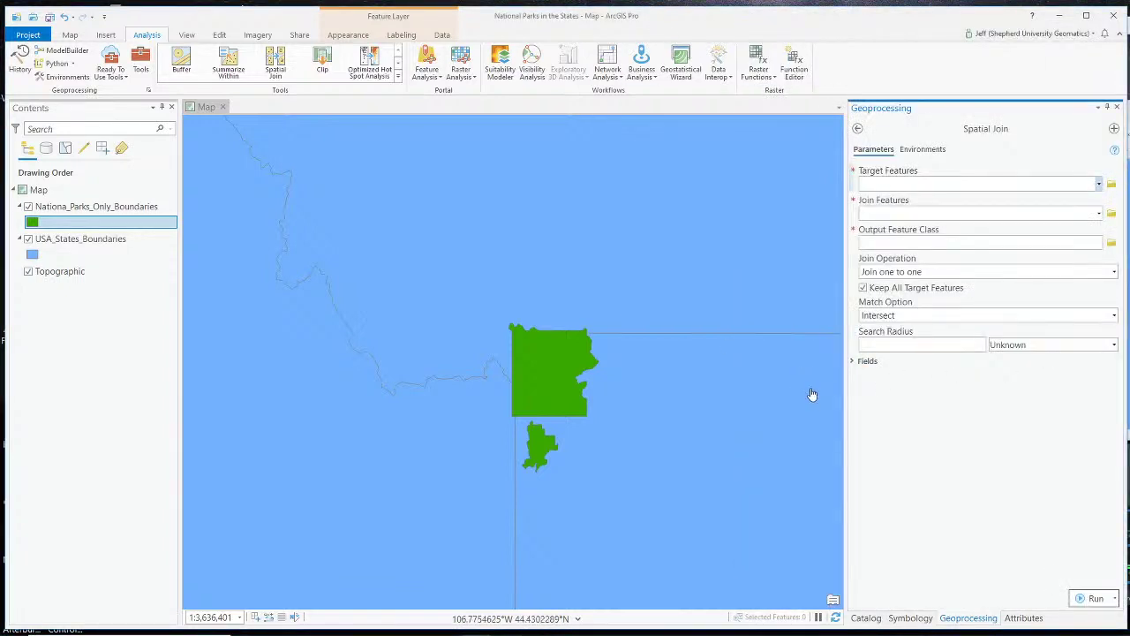
drag(847, 380, 638, 377)
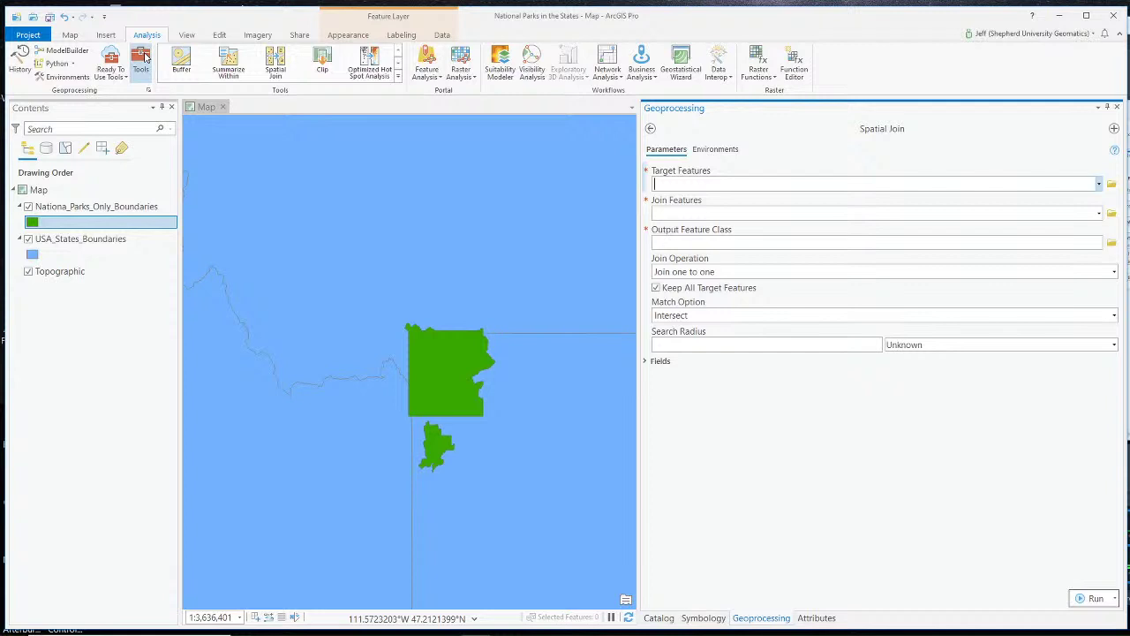
click(268, 64)
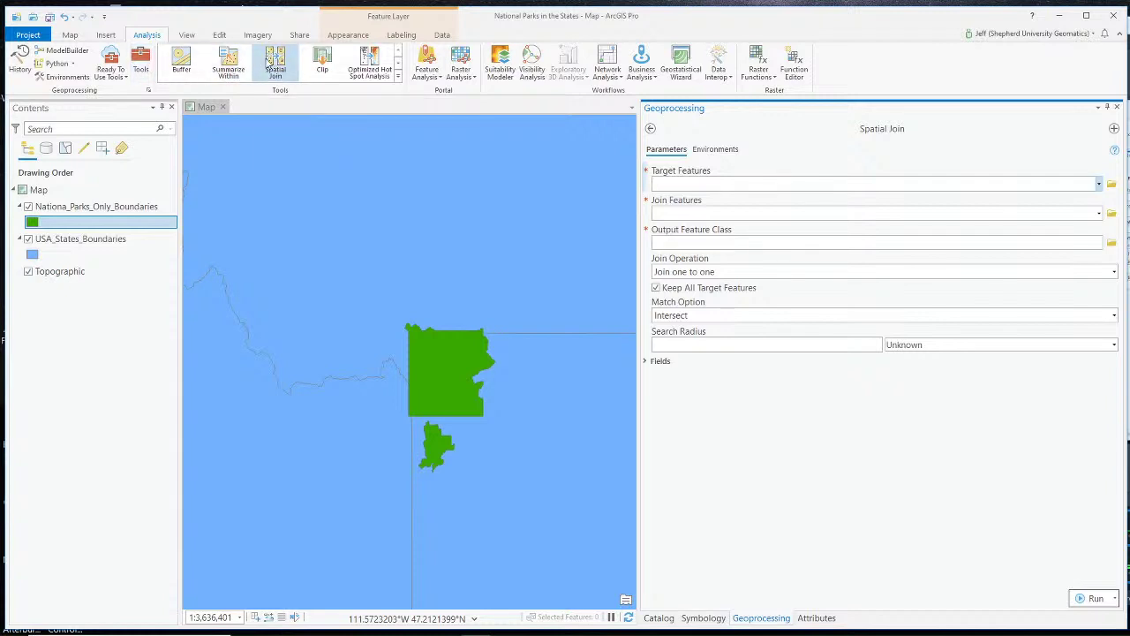
key(alt+Tab)
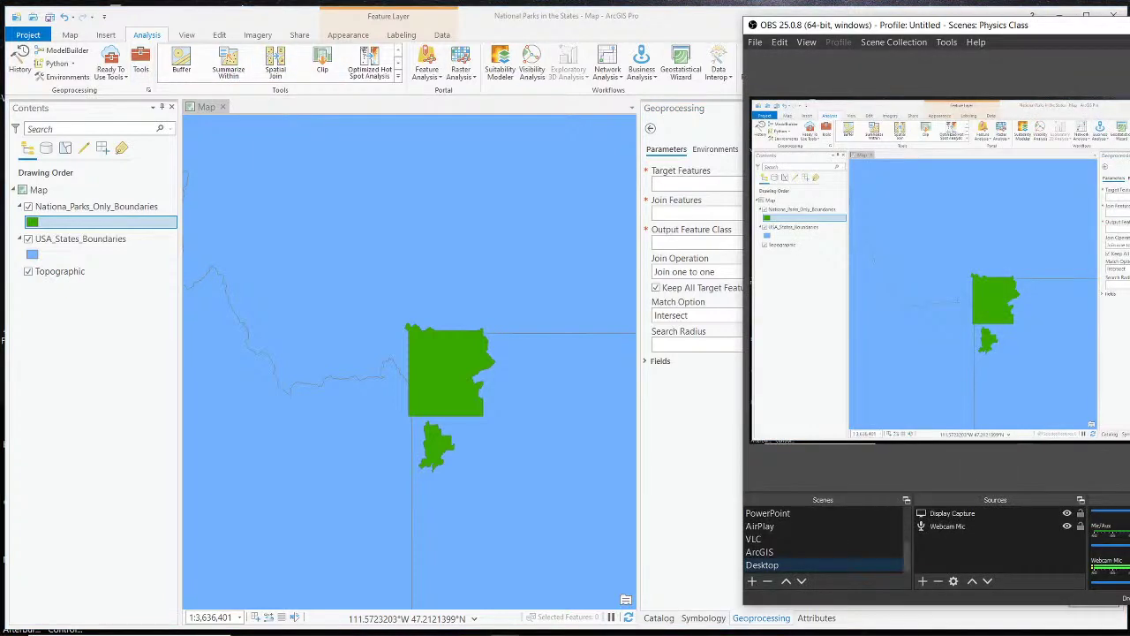
key(alt+Tab)
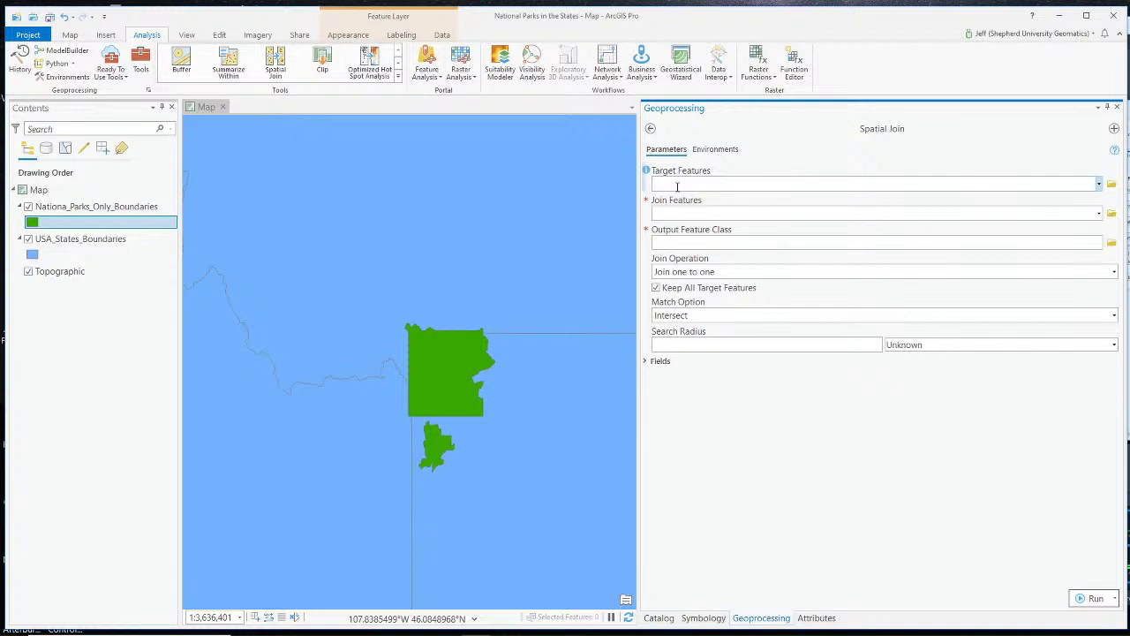
Set the Spatial Join target features to USA_States_Boundaries and the join features to Nationa_Parks_Only_Boundaries
click(1099, 184)
click(913, 221)
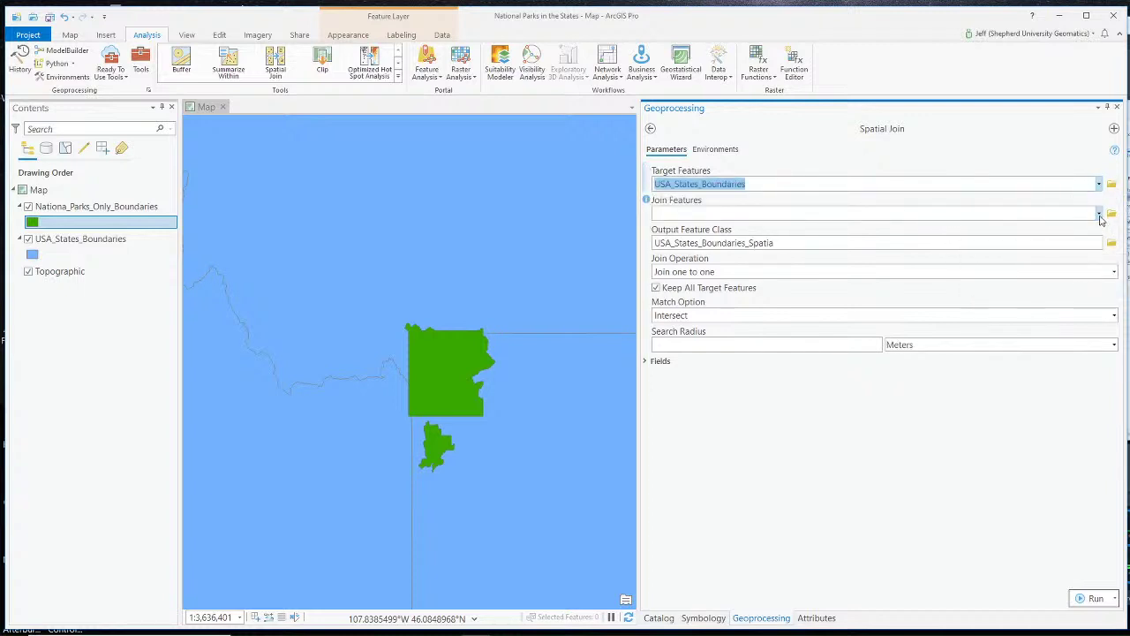
click(1099, 215)
click(799, 229)
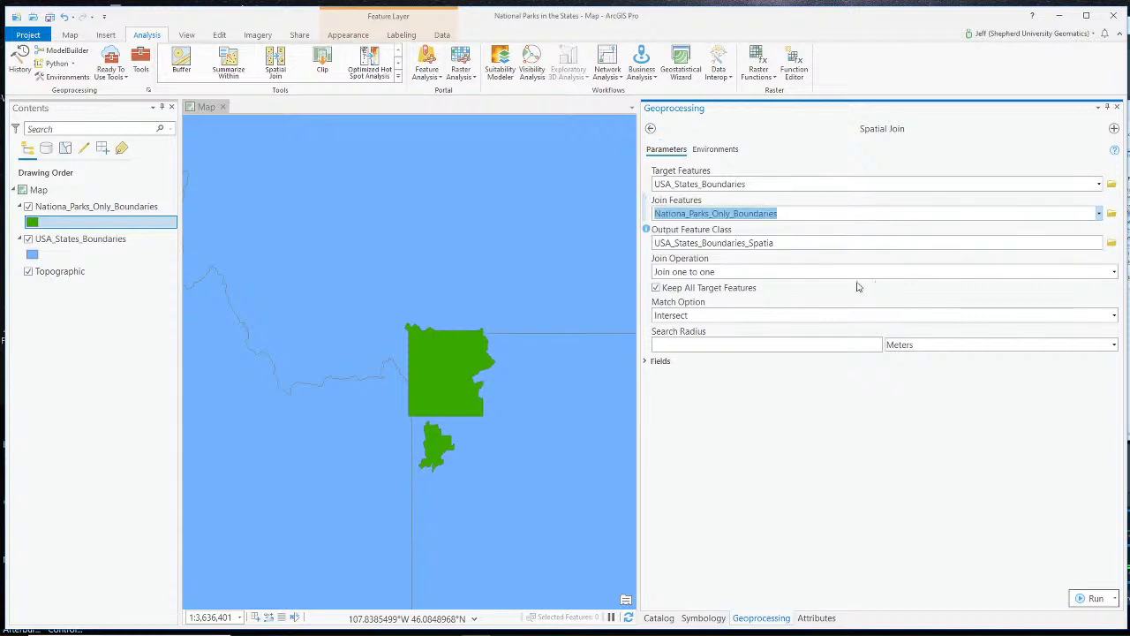
Browse for the output feature class location and save the output as National_Parks_in_States
click(822, 243)
key(ctrl+a)
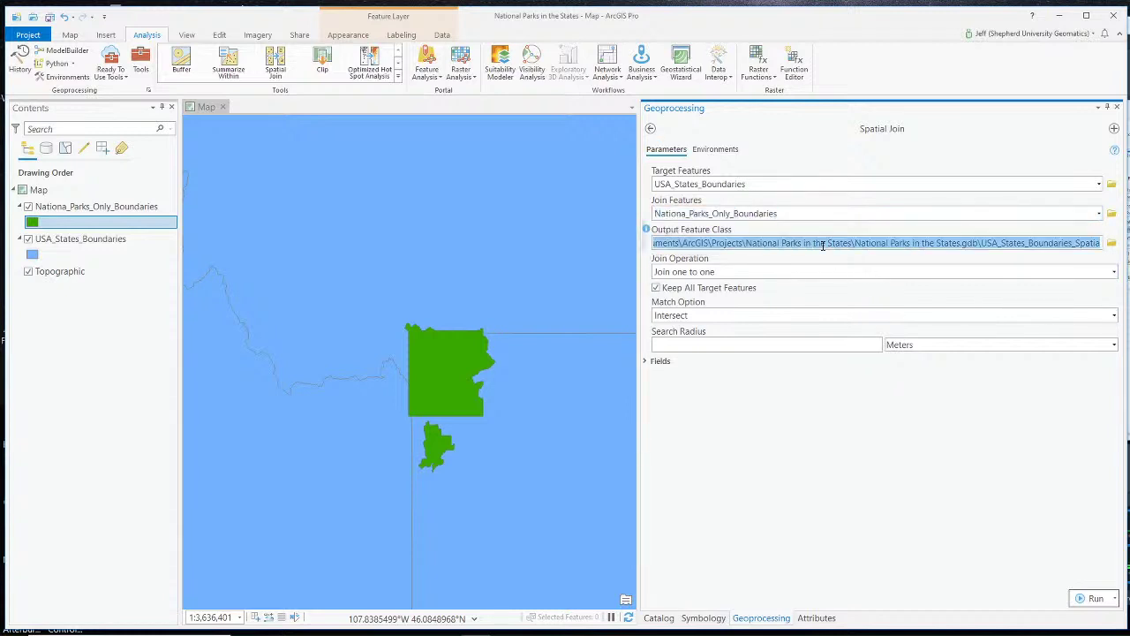
click(1110, 242)
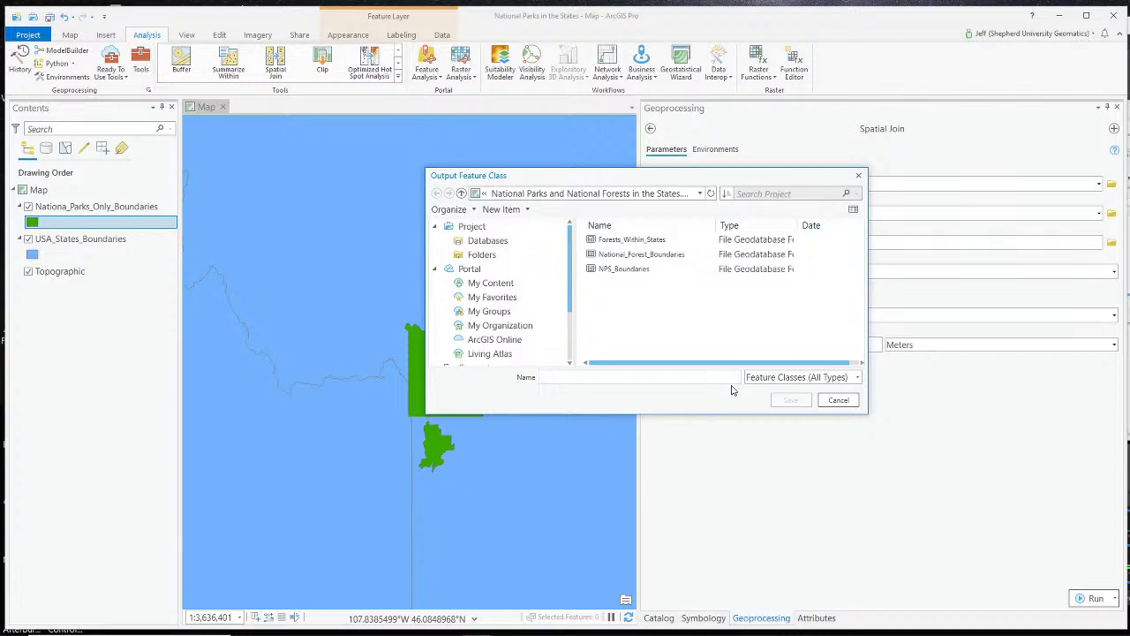
text(Nationa)
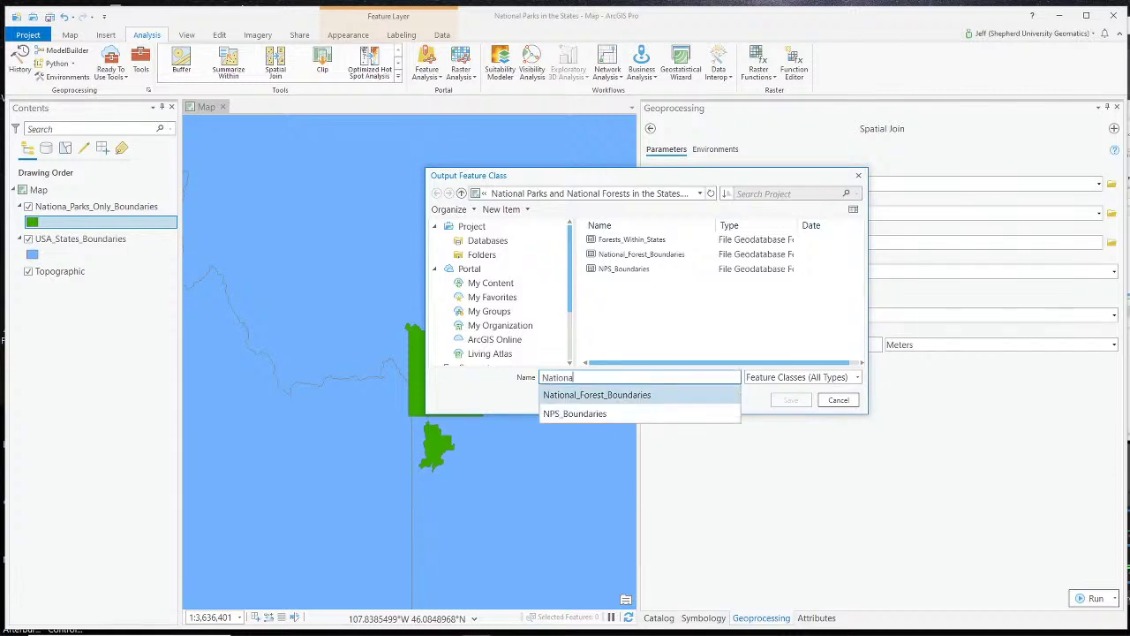
text(l)
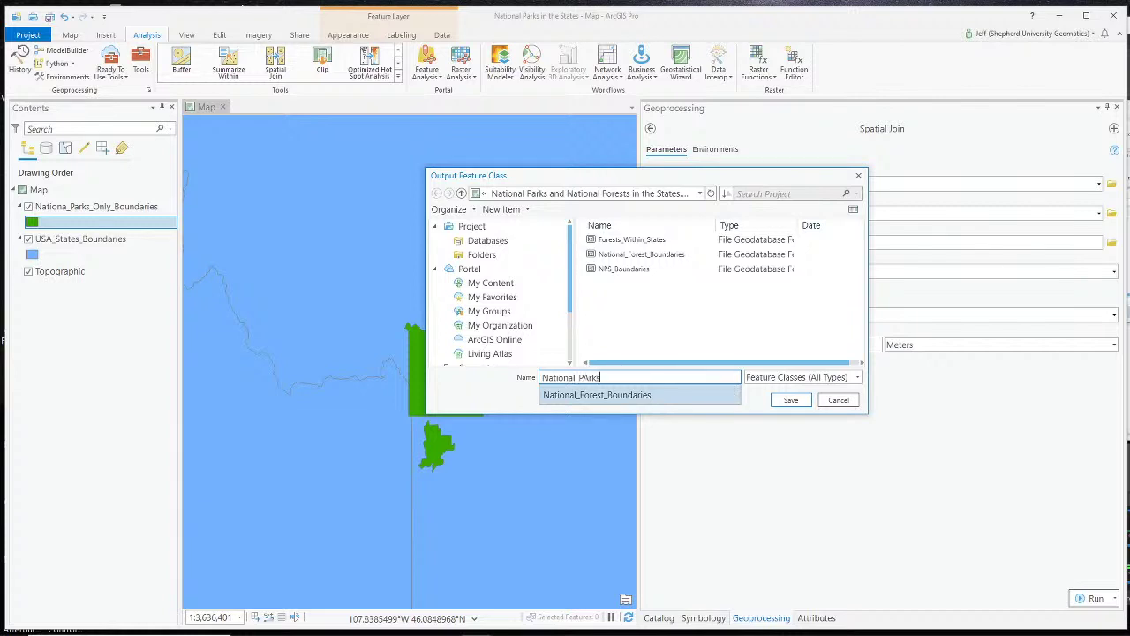
text(_Parsk_)
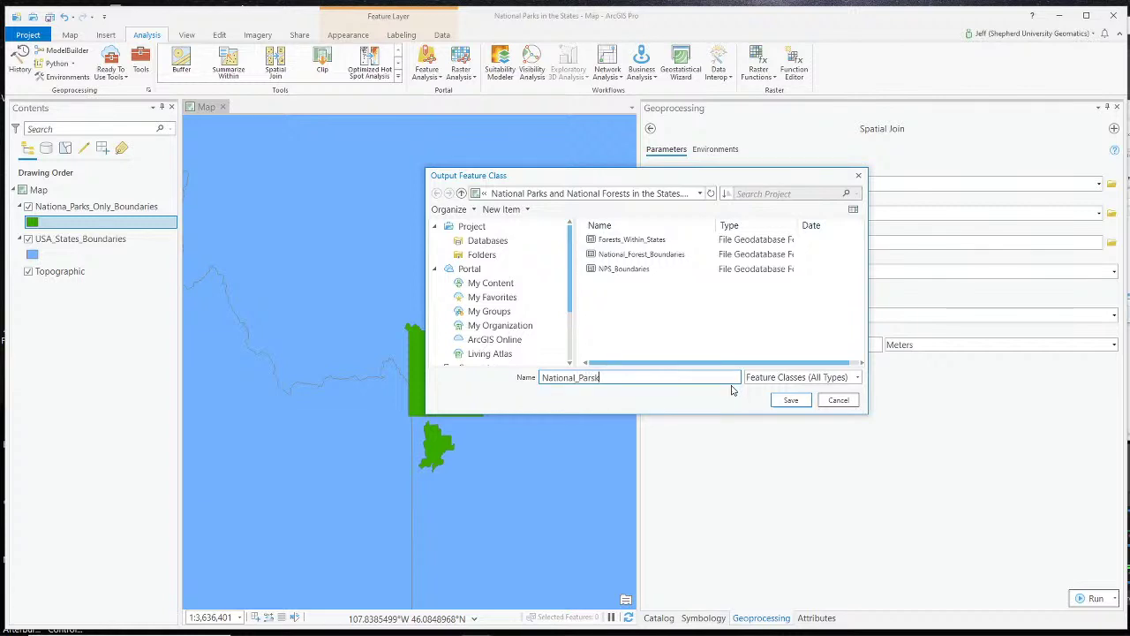
key(BackSpace)
key(BackSpace)
text(ks_)
click(790, 400)
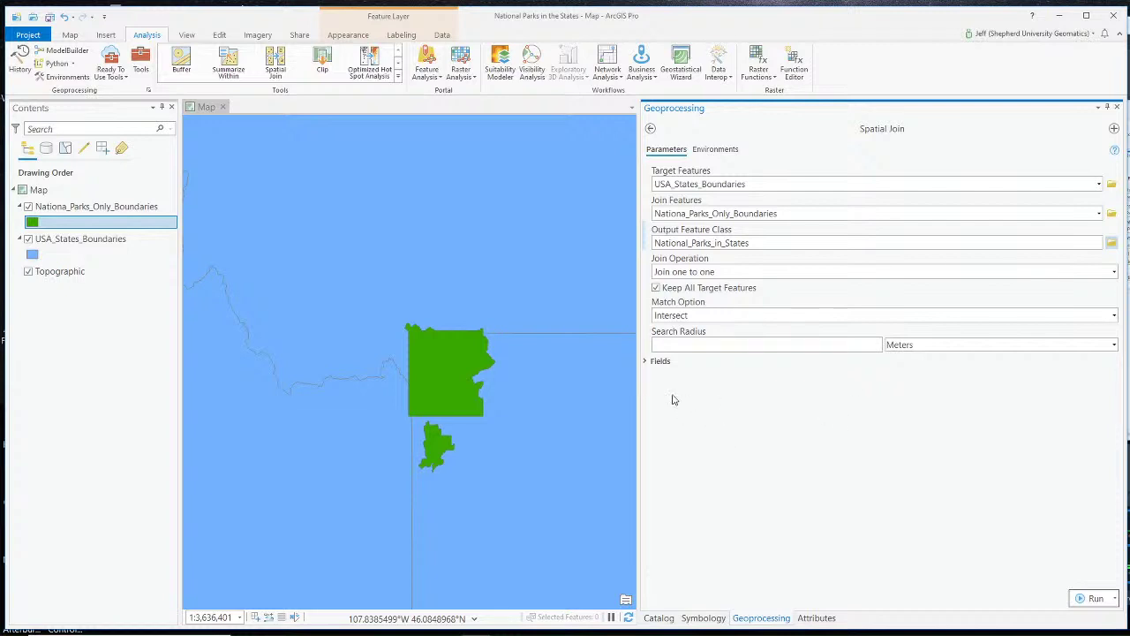
Look through the field map's output fields down to the end of the list, then collapse it and widen the map view
click(646, 361)
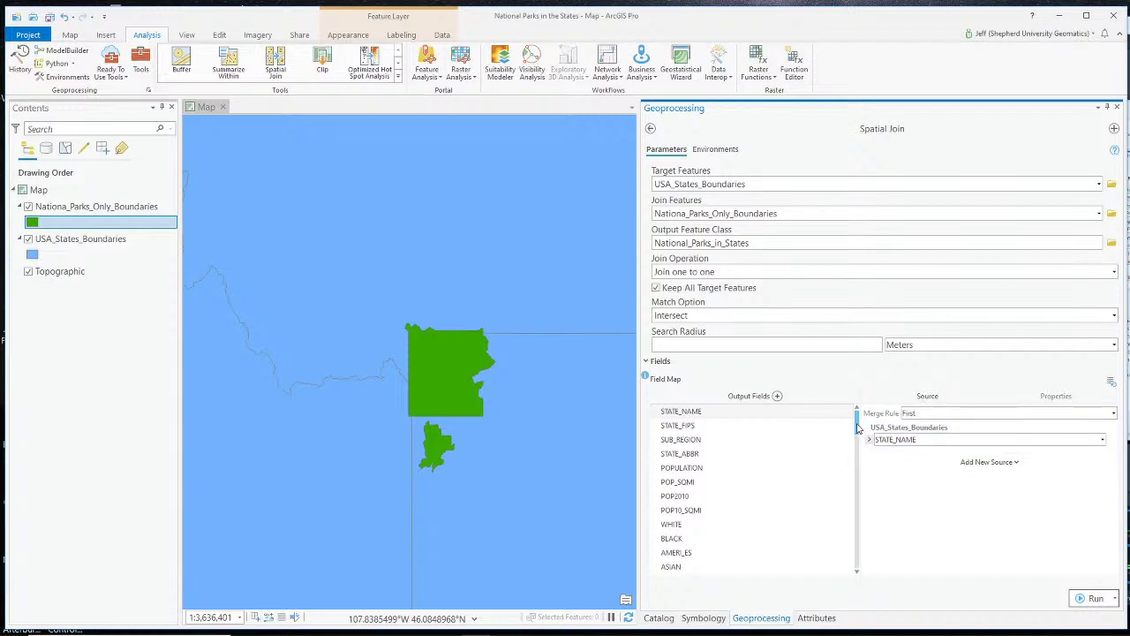
drag(857, 428, 857, 571)
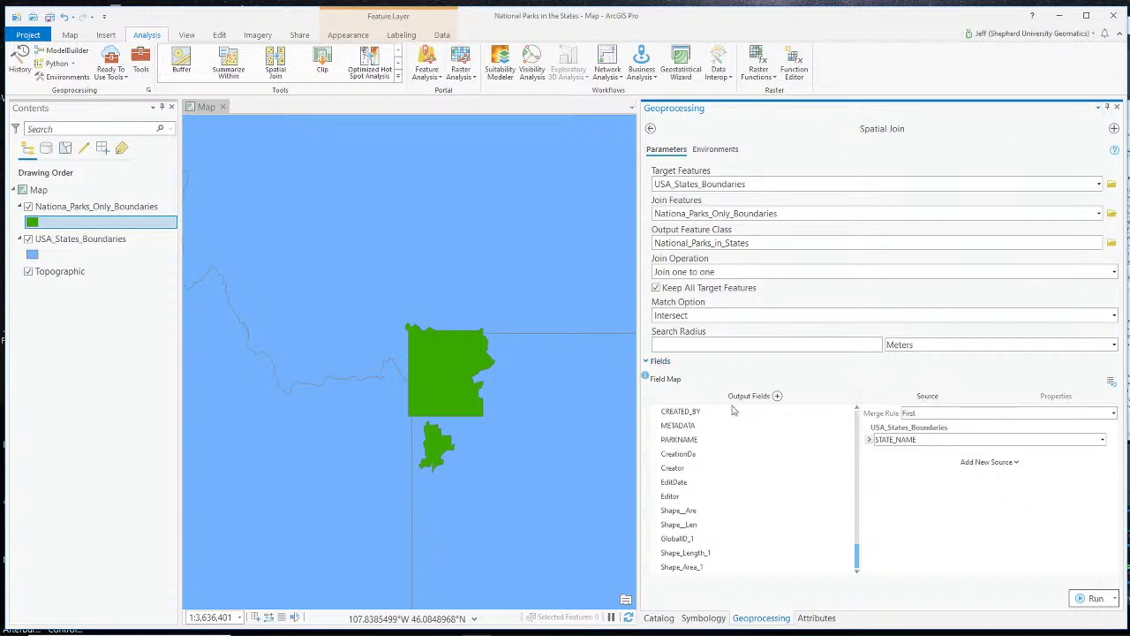
click(645, 361)
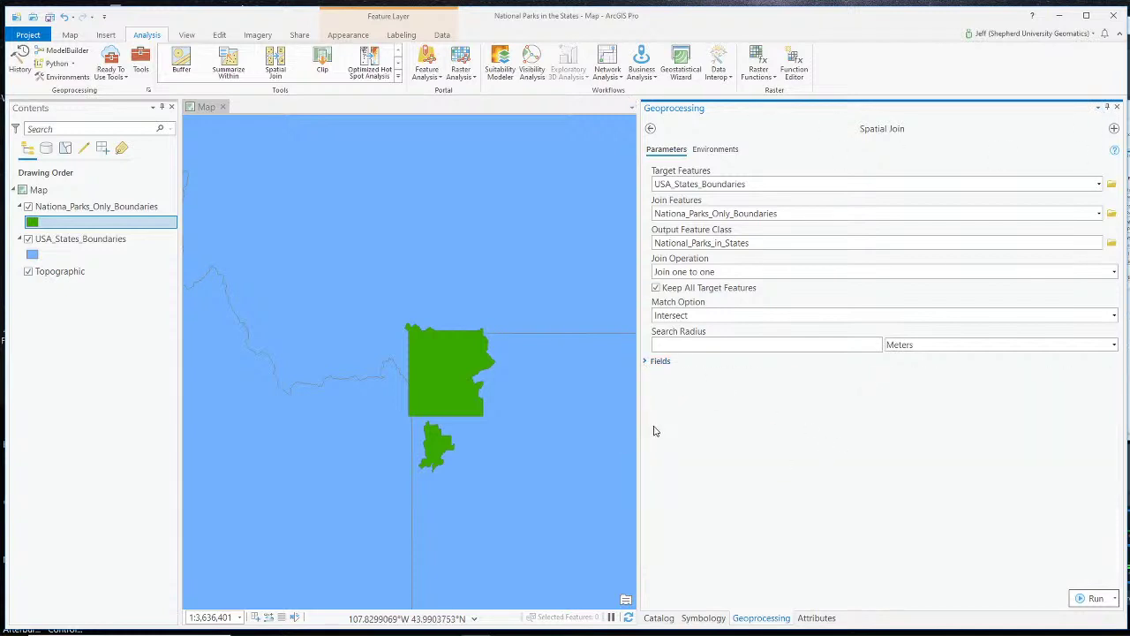
drag(638, 420, 796, 420)
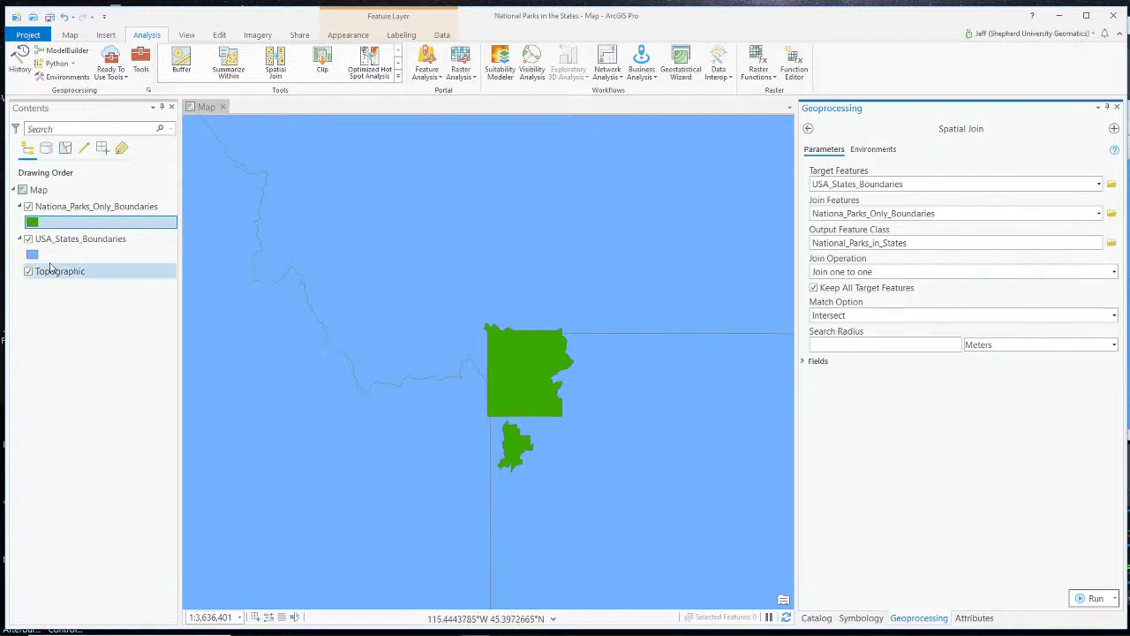
key(alt+Tab)
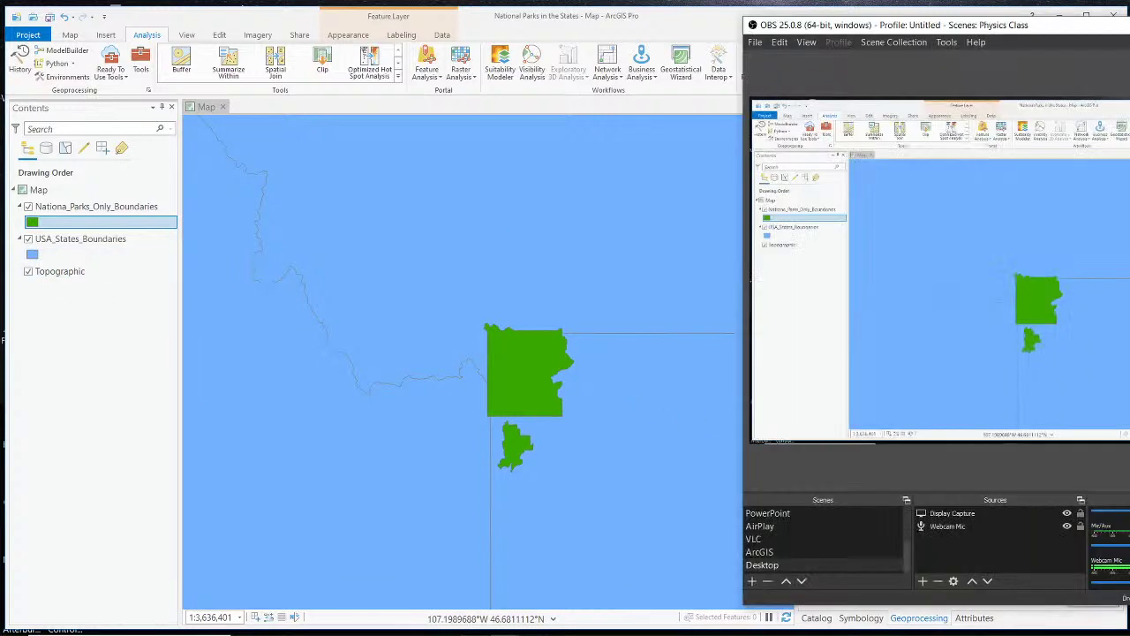
click(794, 537)
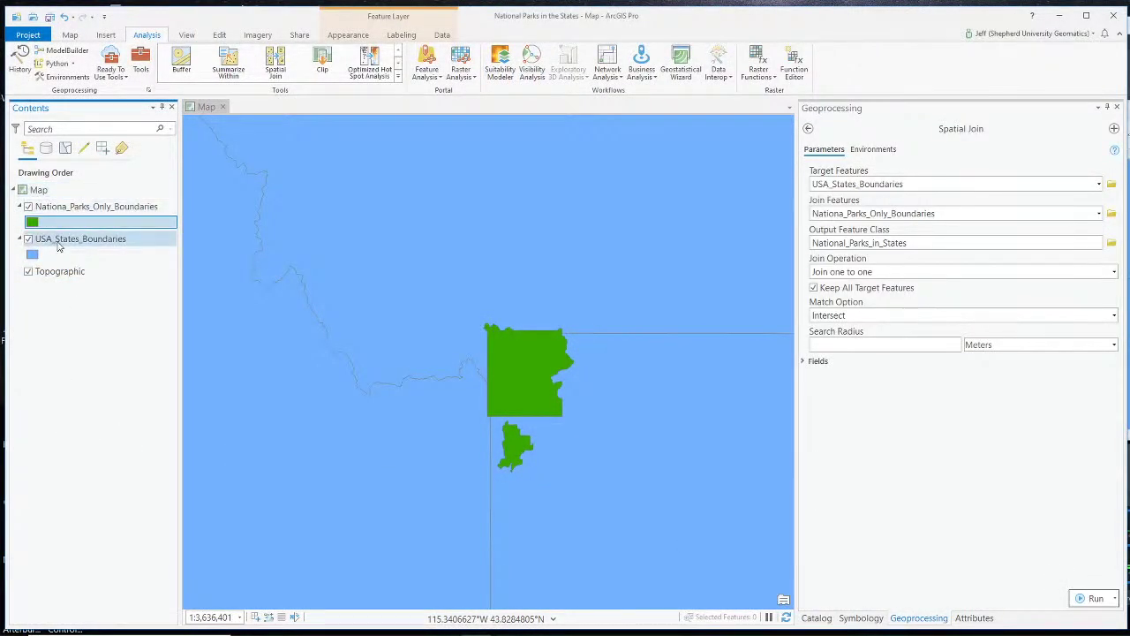
Add a field to the USA_States_Boundaries attribute table with name and alias NP_Count and data type Long
right_click(58, 241)
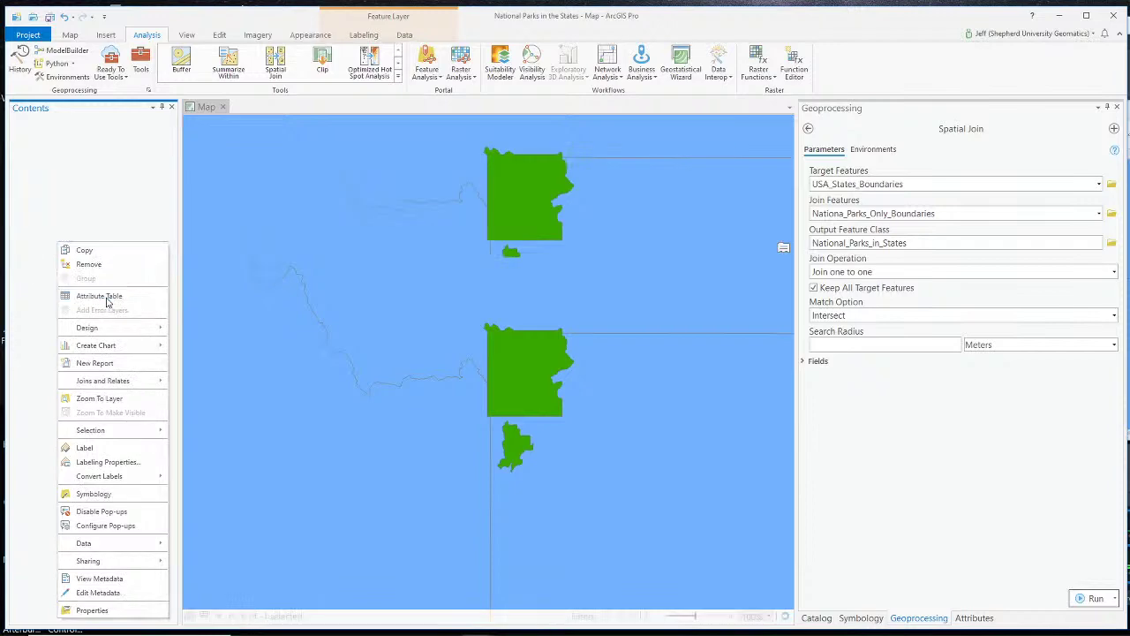
click(105, 301)
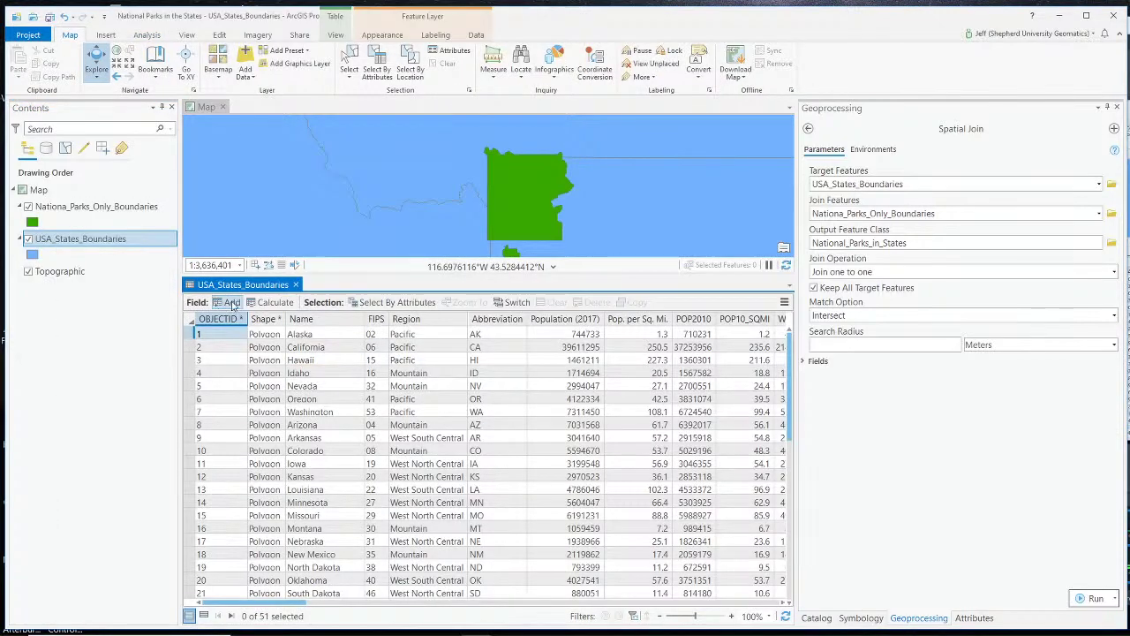
click(232, 303)
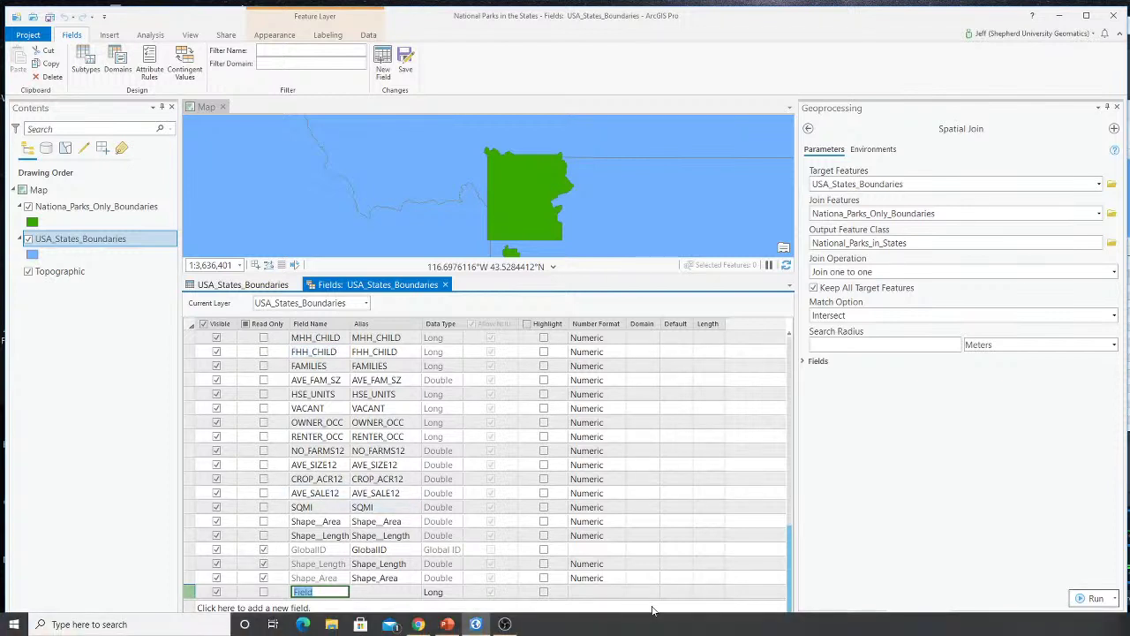
text(NP)
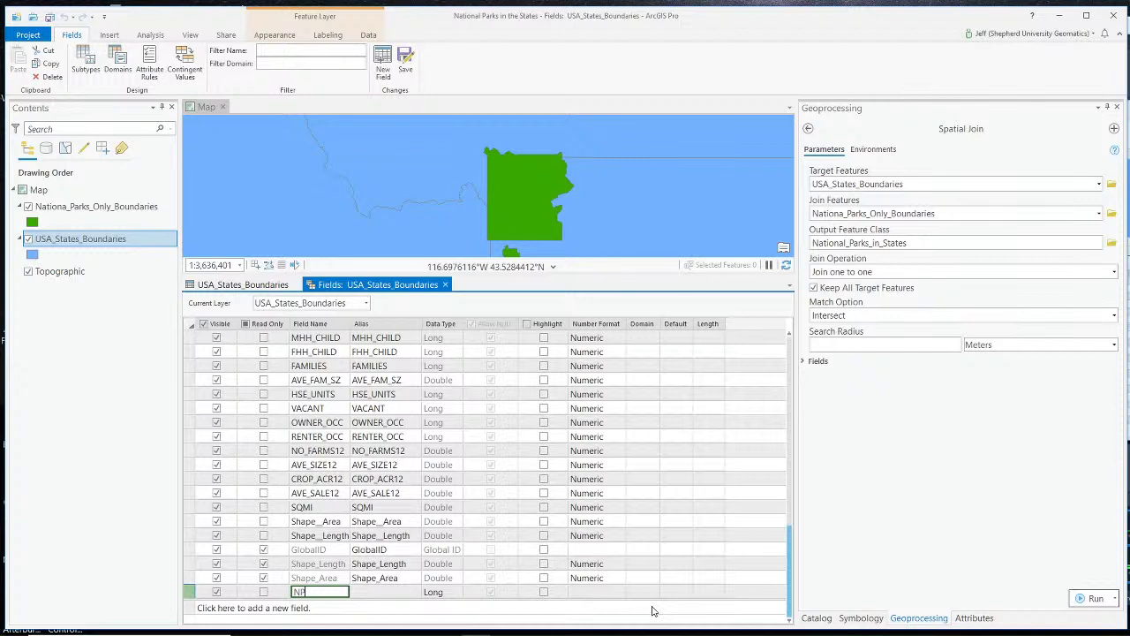
text( Count)
key(Tab)
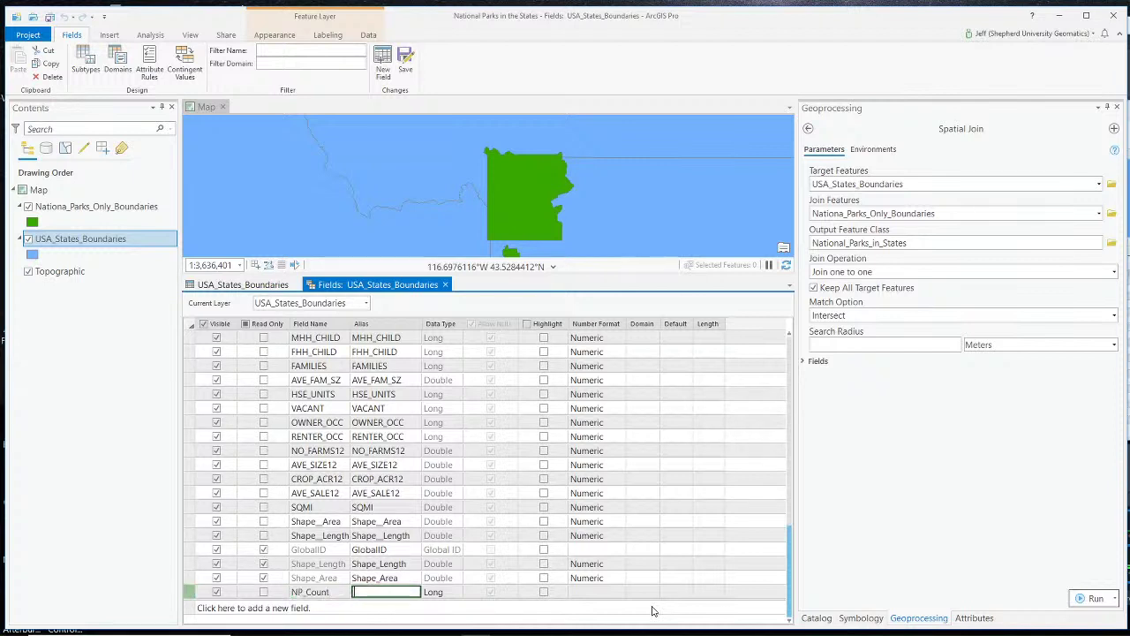
text(NP_Count)
click(443, 593)
click(448, 592)
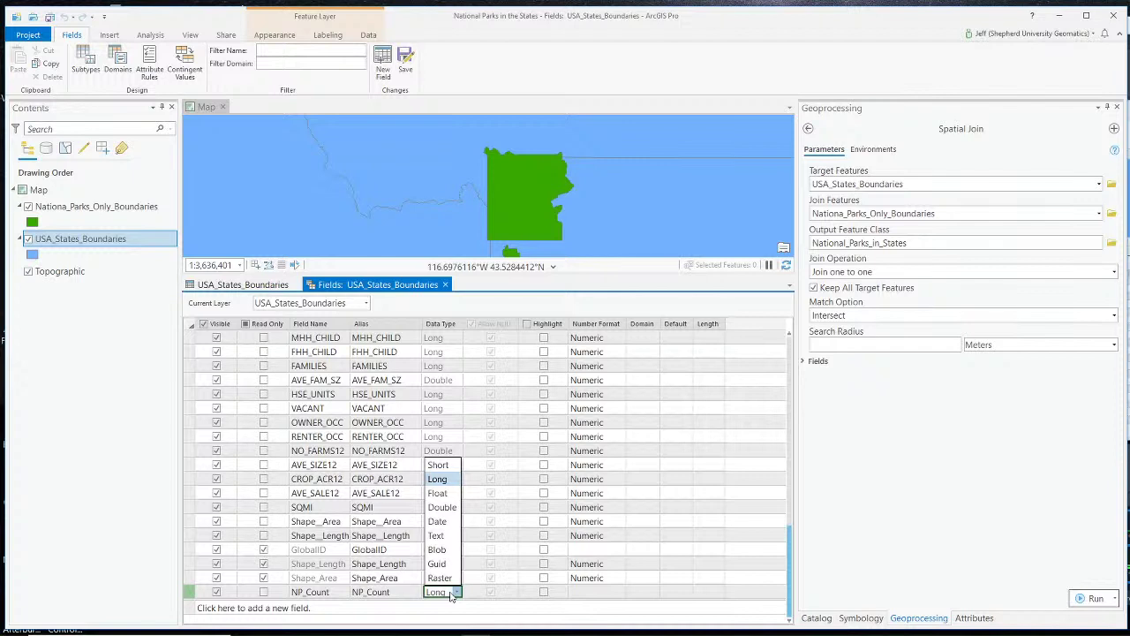
click(448, 483)
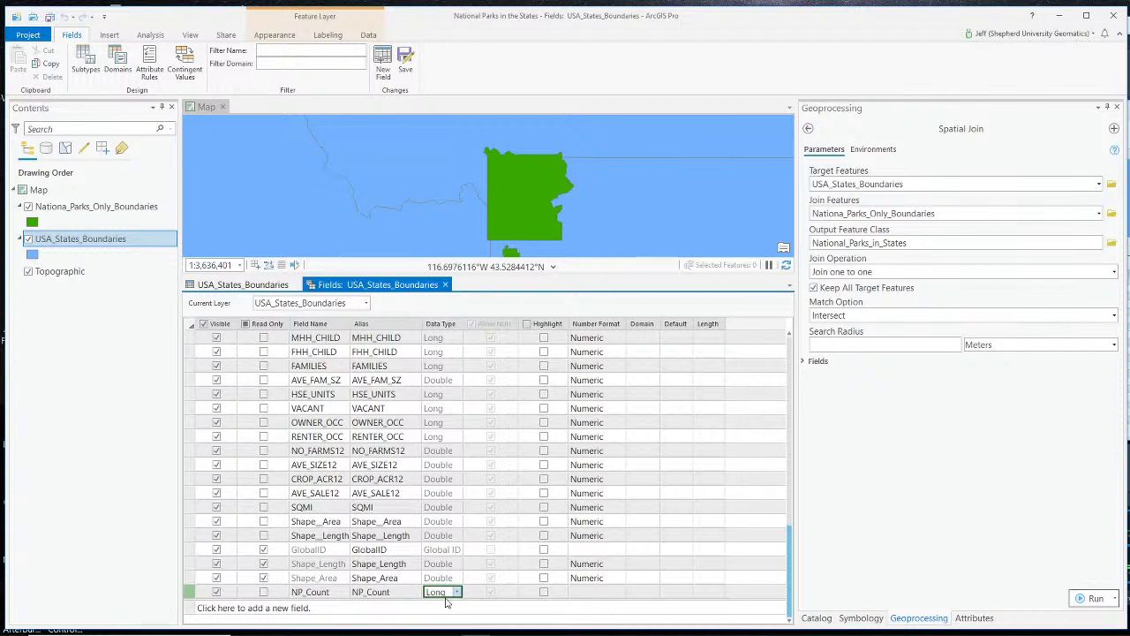
Give NP_Count a Numeric number format with fewer decimal places, then save the field changes and close the fields view
click(588, 597)
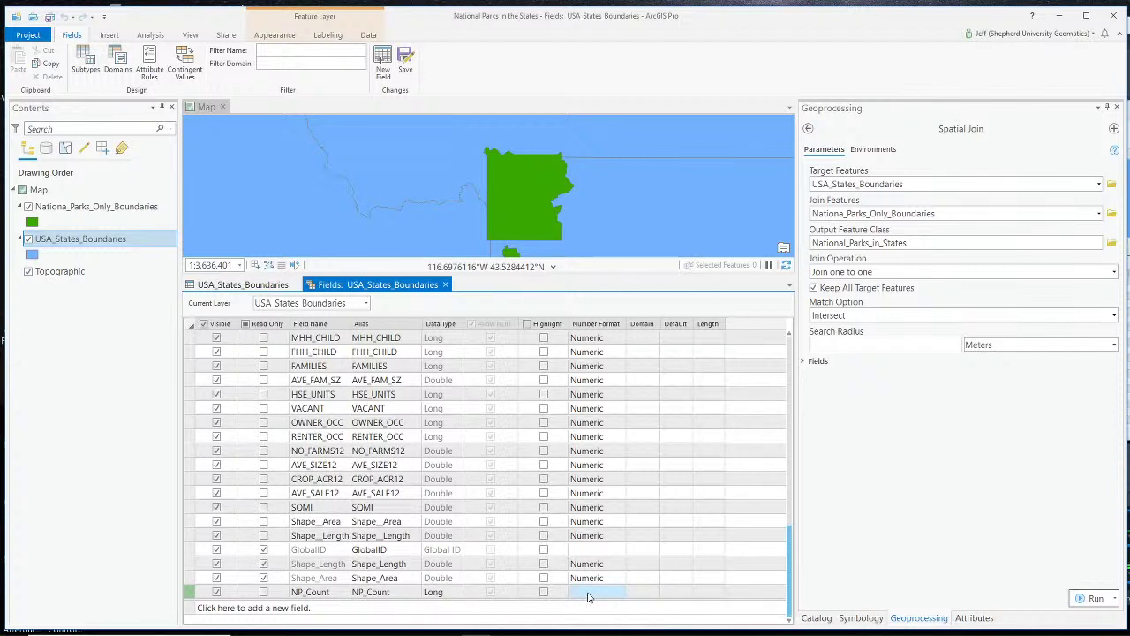
click(616, 597)
click(620, 593)
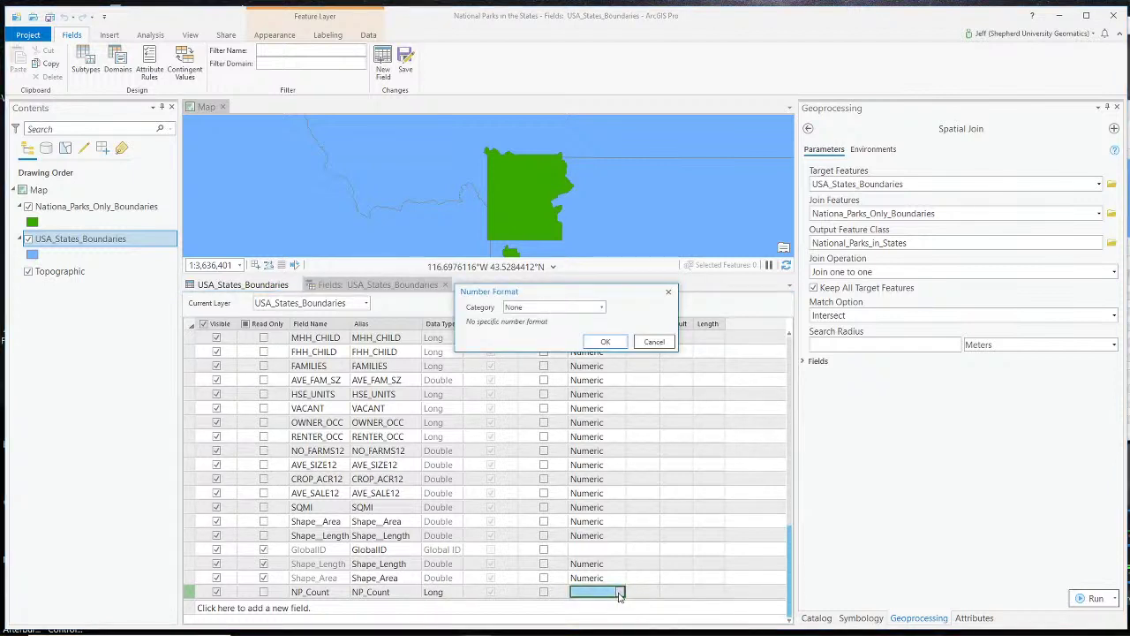
click(594, 308)
click(581, 362)
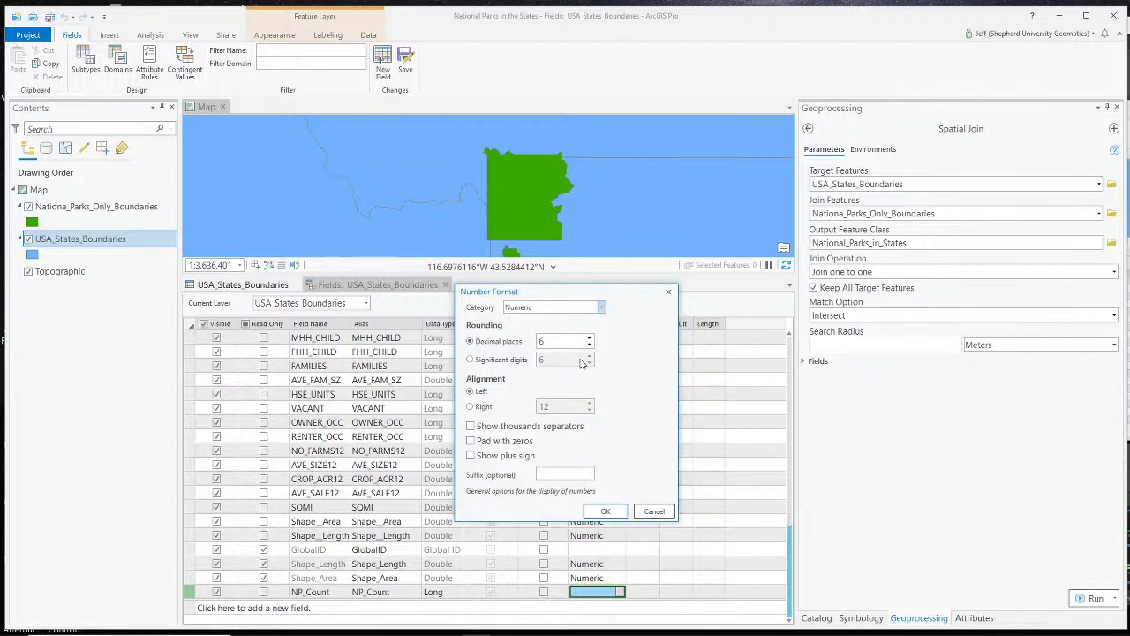
click(590, 346)
click(611, 514)
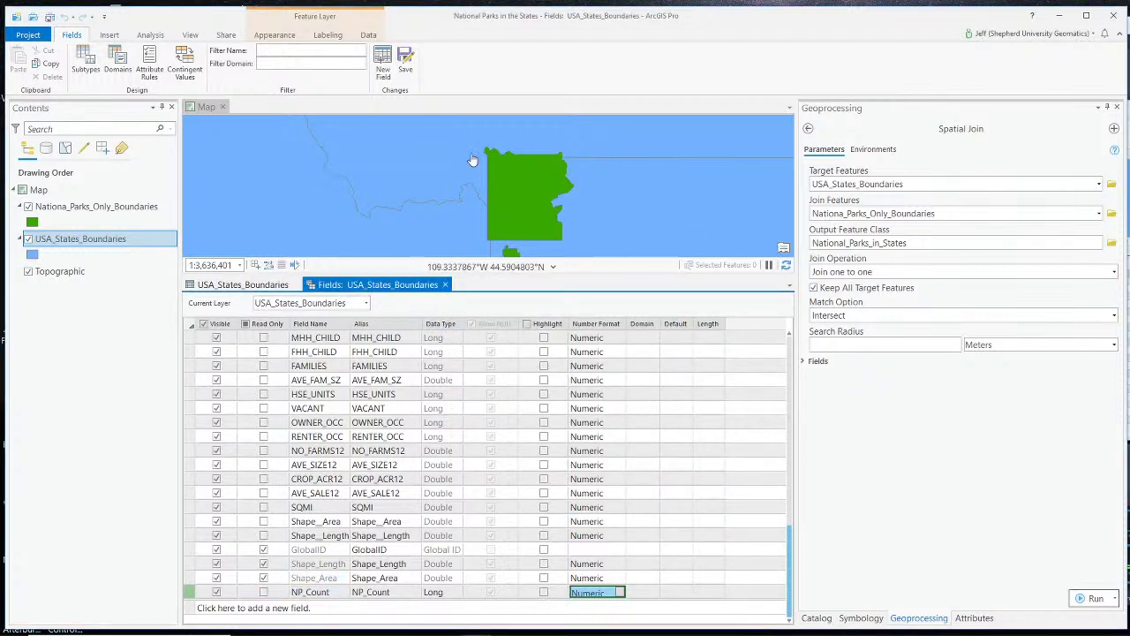
click(405, 59)
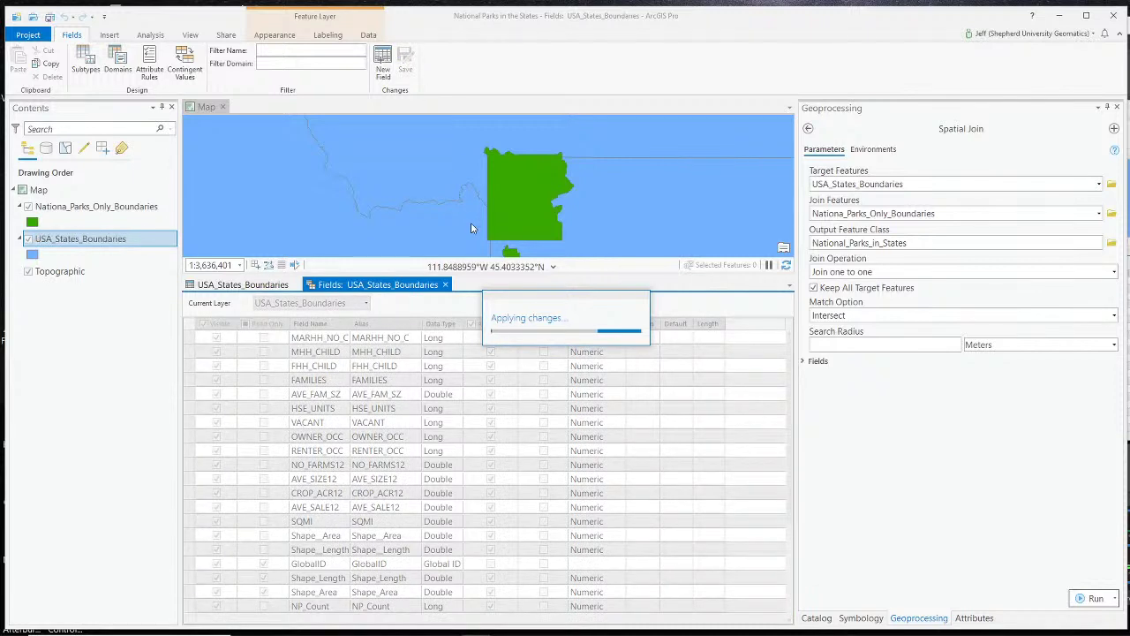
click(445, 285)
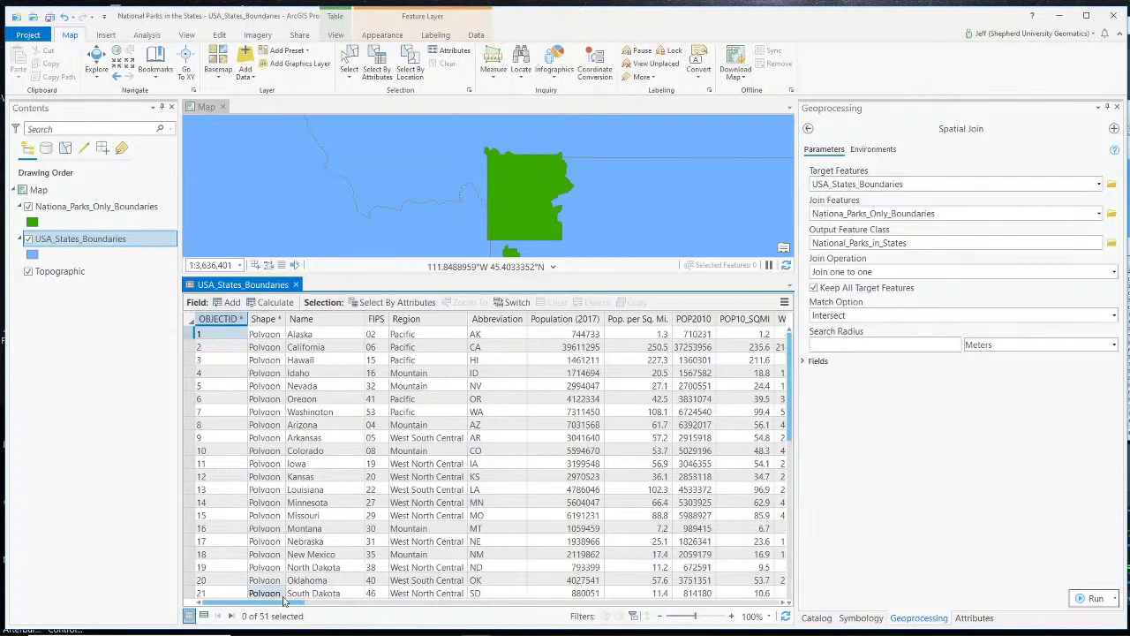
Check the NP_Count column at the end of the USA_States_Boundaries attribute table, then close the table
drag(256, 602, 287, 602)
scroll(562, 602, right, 10)
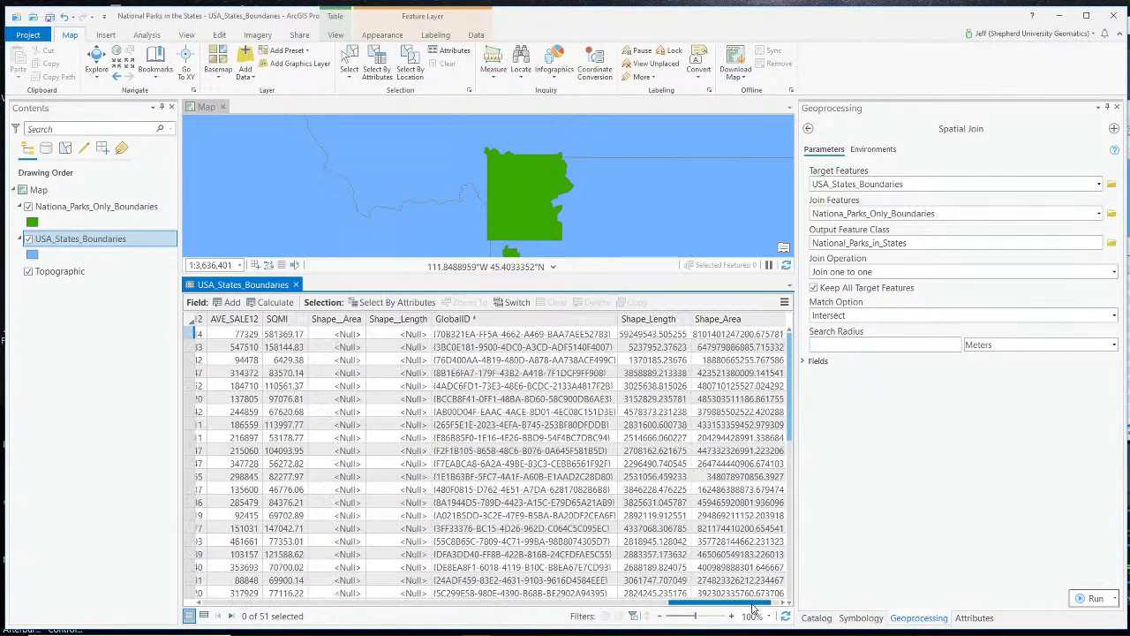
mouse_move(764, 321)
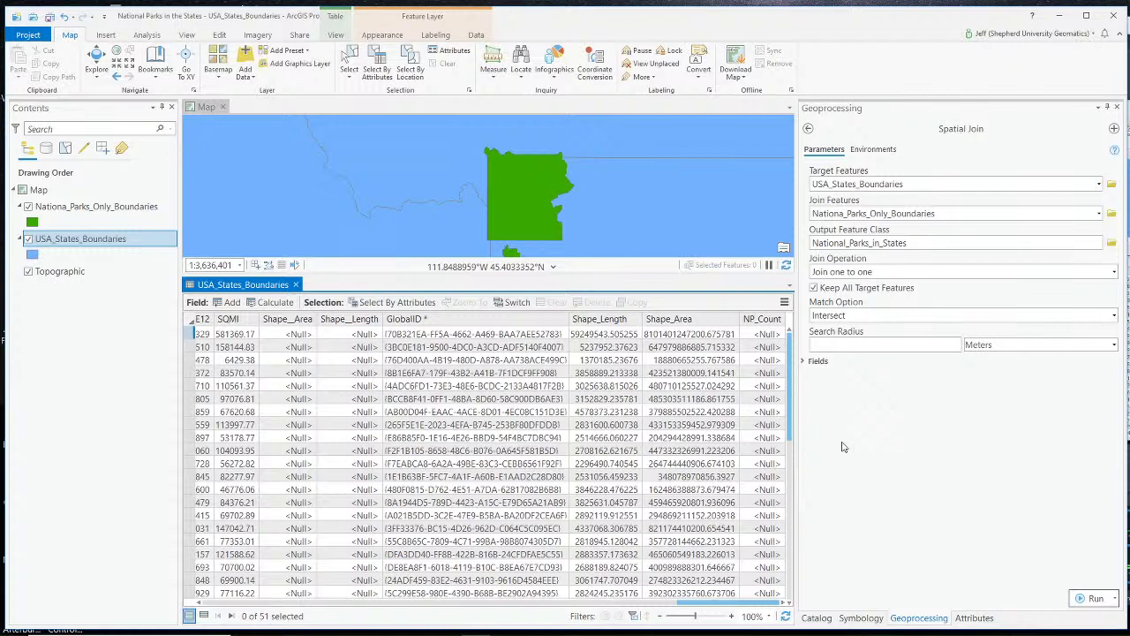
click(297, 284)
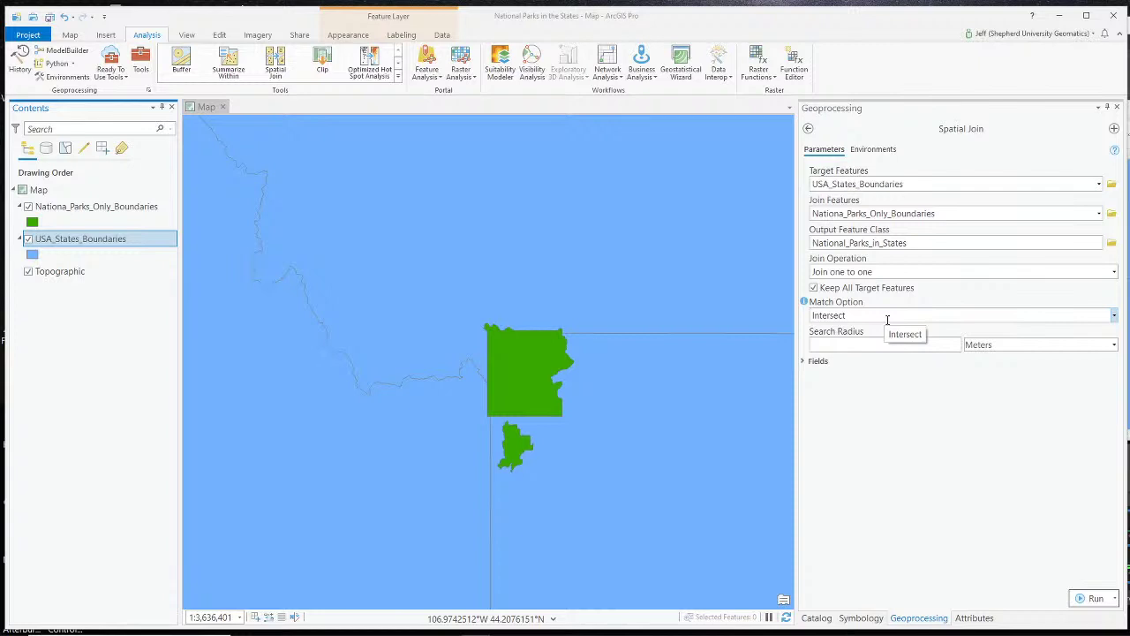
Expand the Spatial Join field map and check its output fields for NP_Count
click(803, 360)
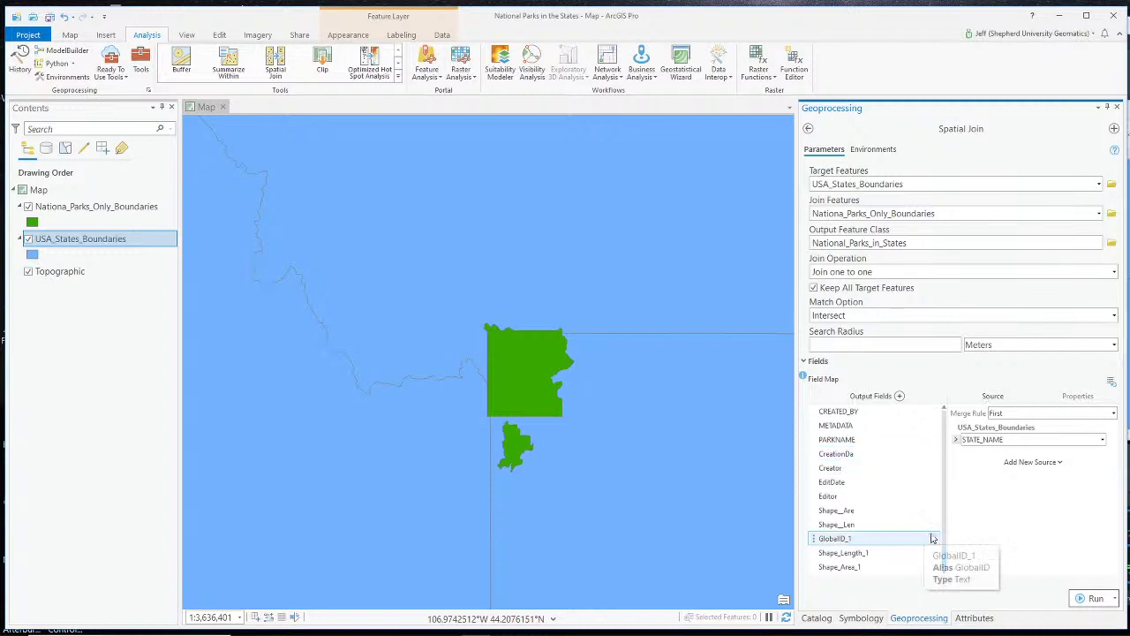
scroll(941, 529, up, 8)
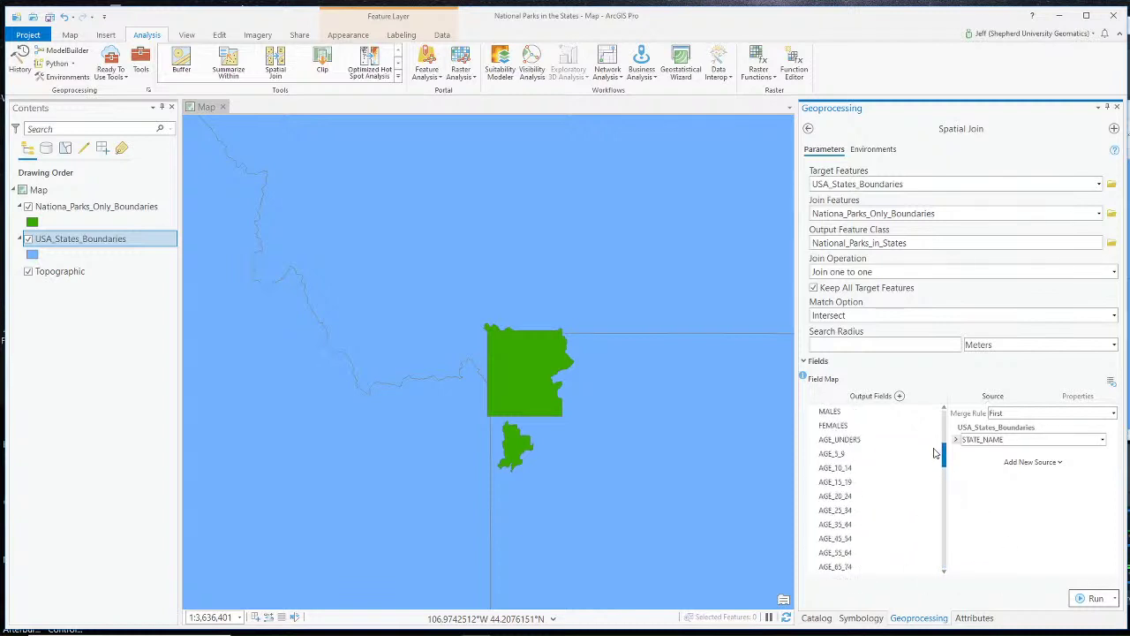
scroll(932, 510, down, 8)
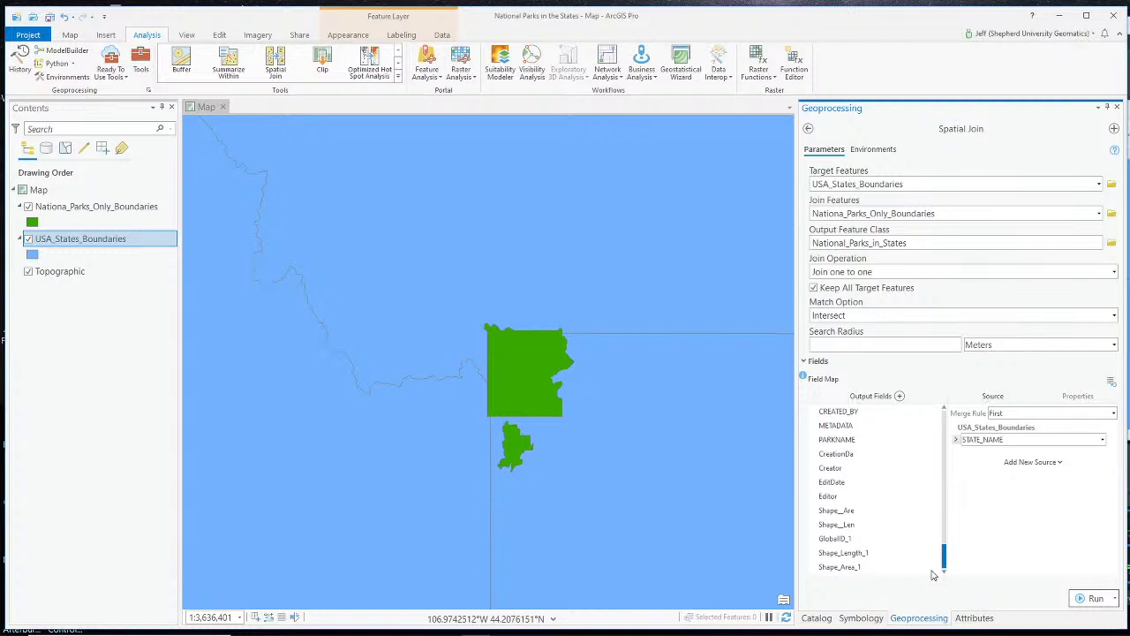
scroll(933, 548, up, 2)
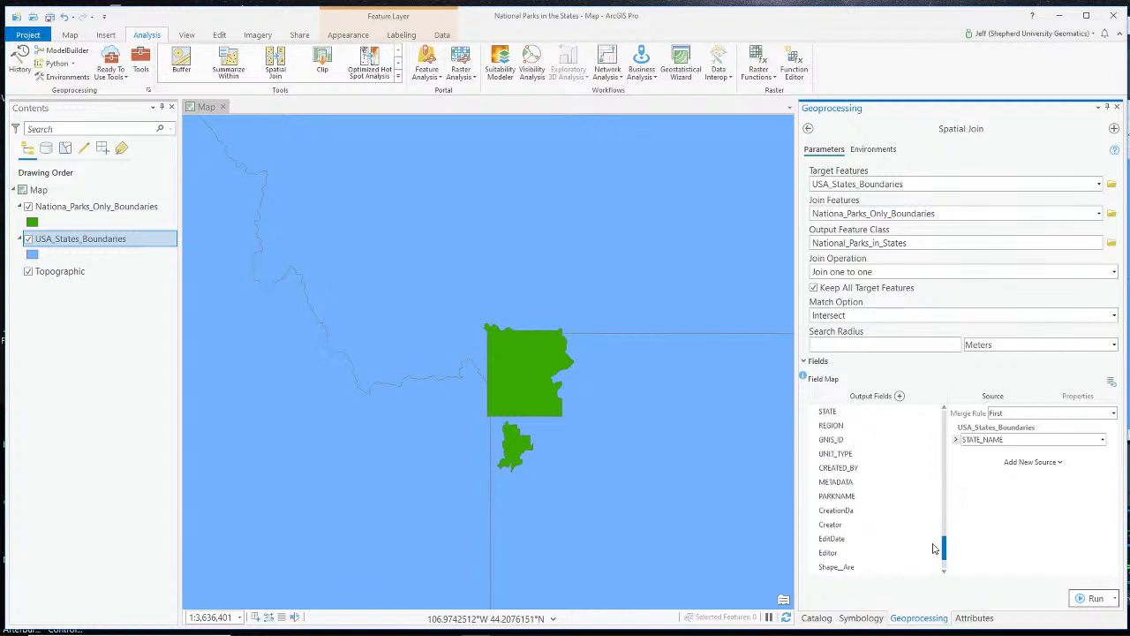
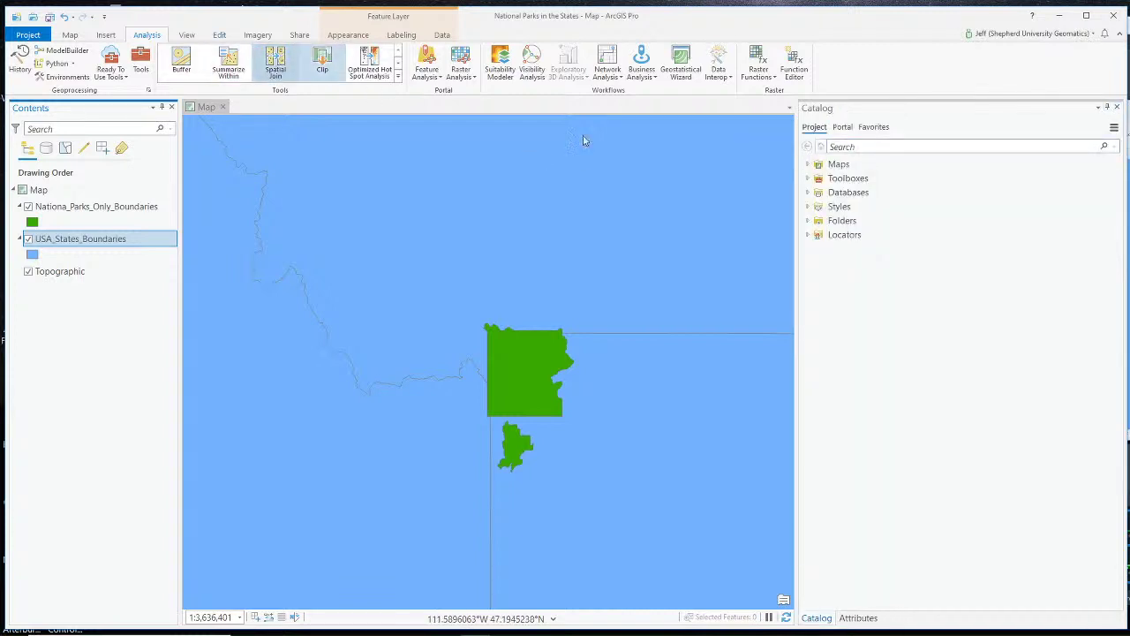
Set the Spatial Join target features to USA_States_Boundaries and the join features to Nationa_Parks_Only_Boundaries
click(1099, 183)
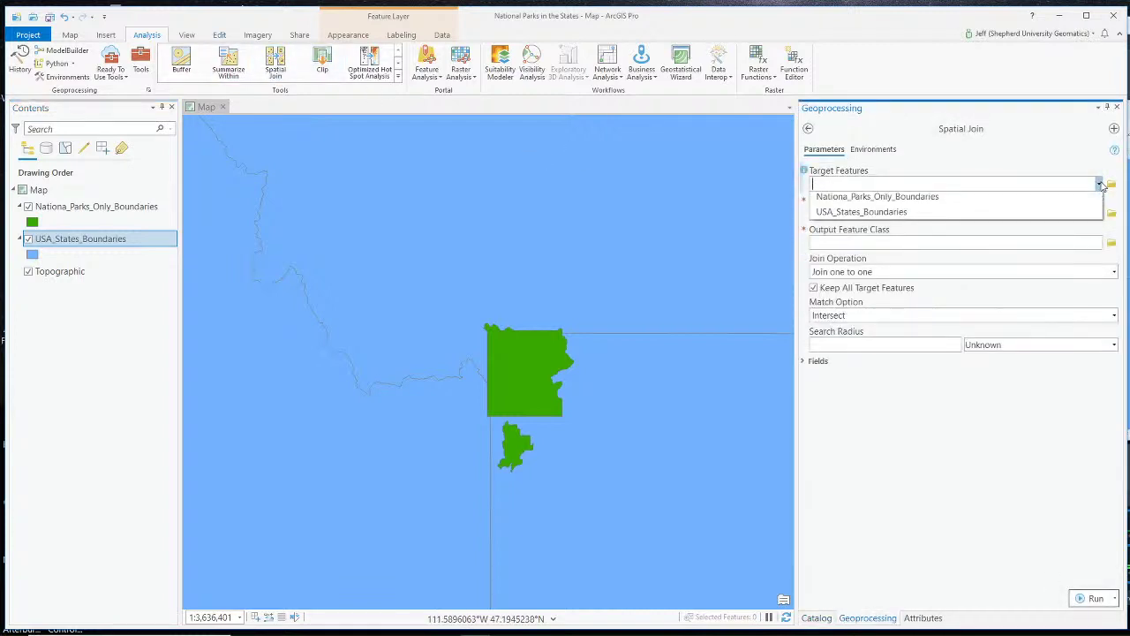
click(985, 217)
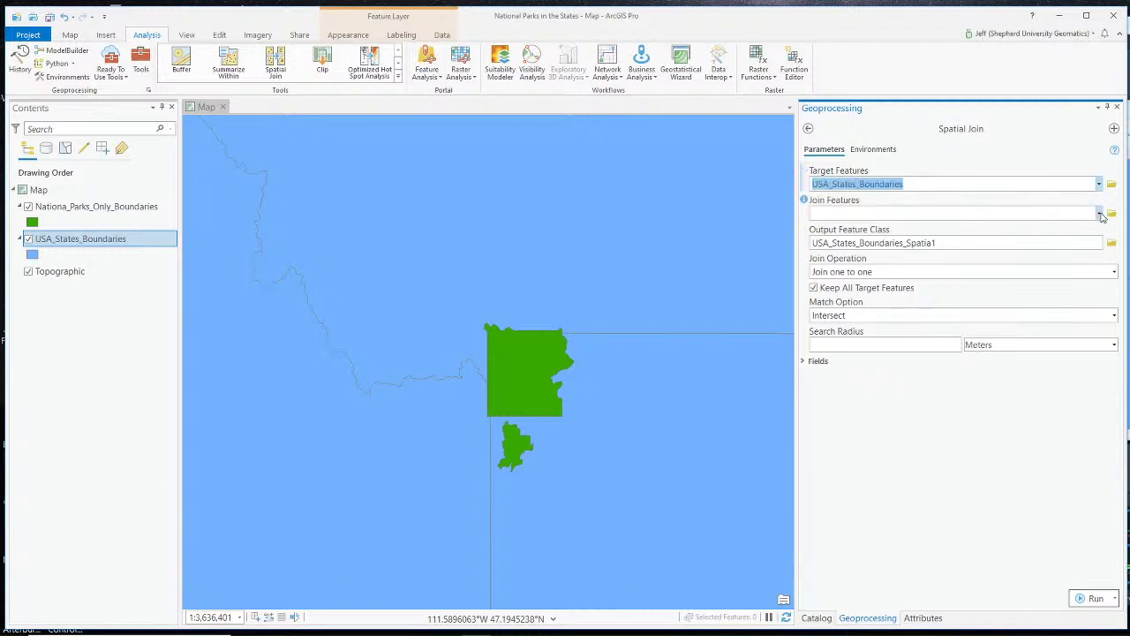
click(1099, 213)
click(1012, 236)
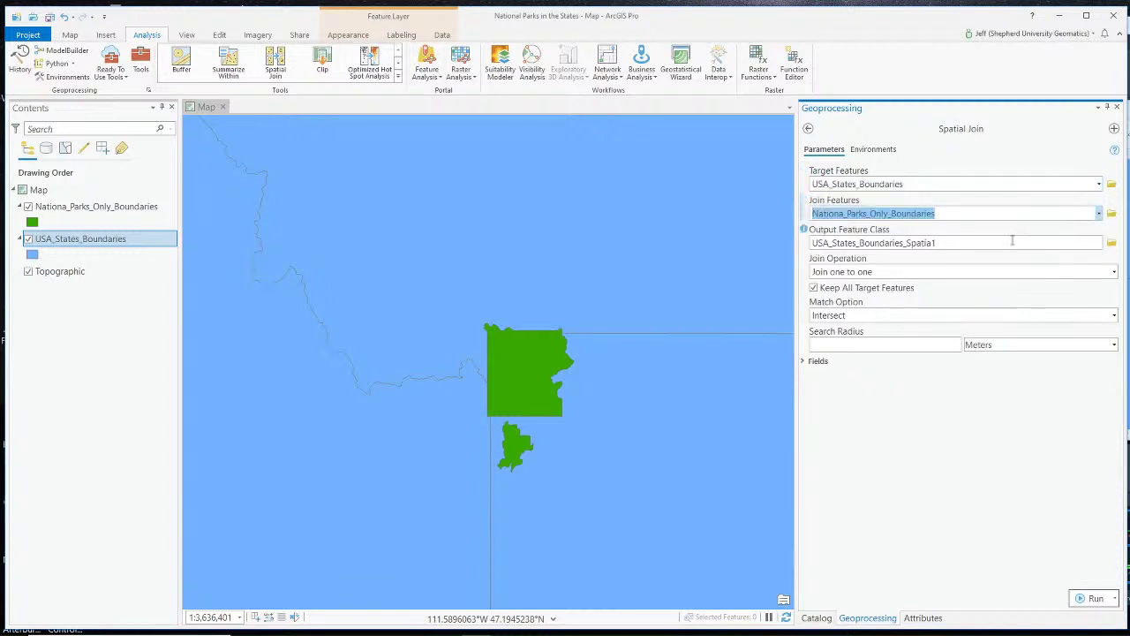
Save the Spatial Join output feature class under the name National_Parks_in_States
click(1011, 242)
click(1110, 243)
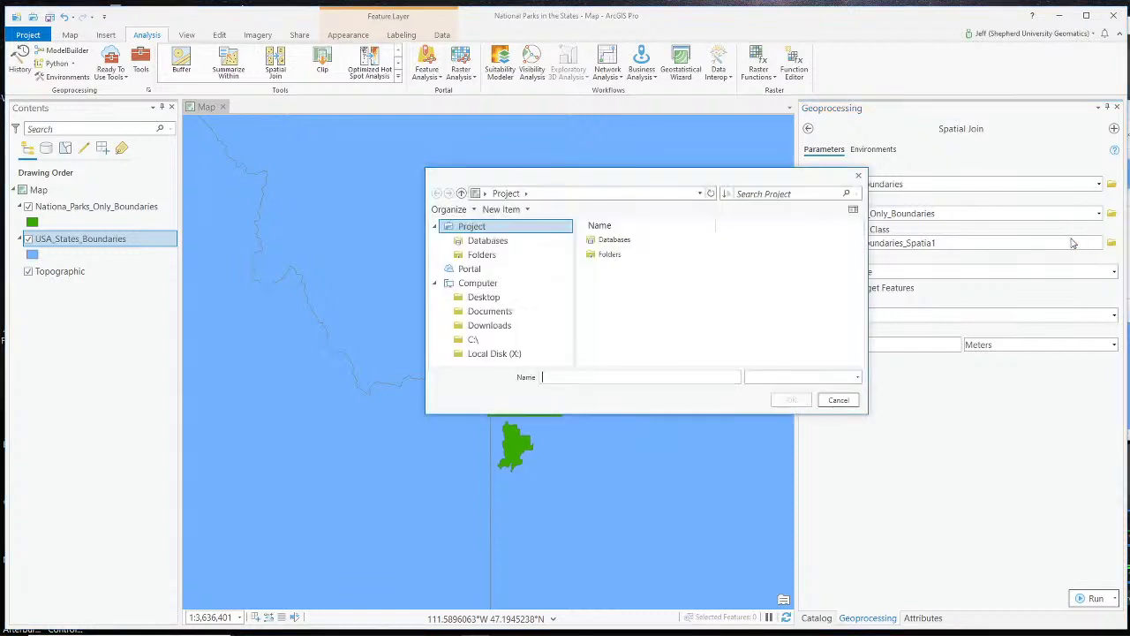
click(659, 380)
text(NP)
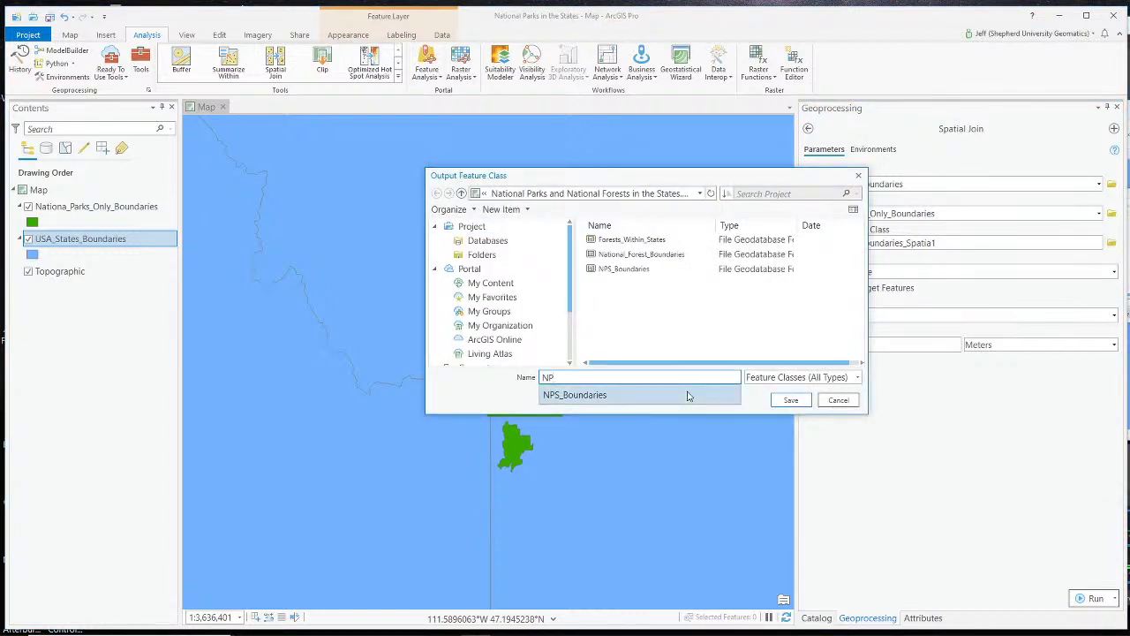
text(tiona)
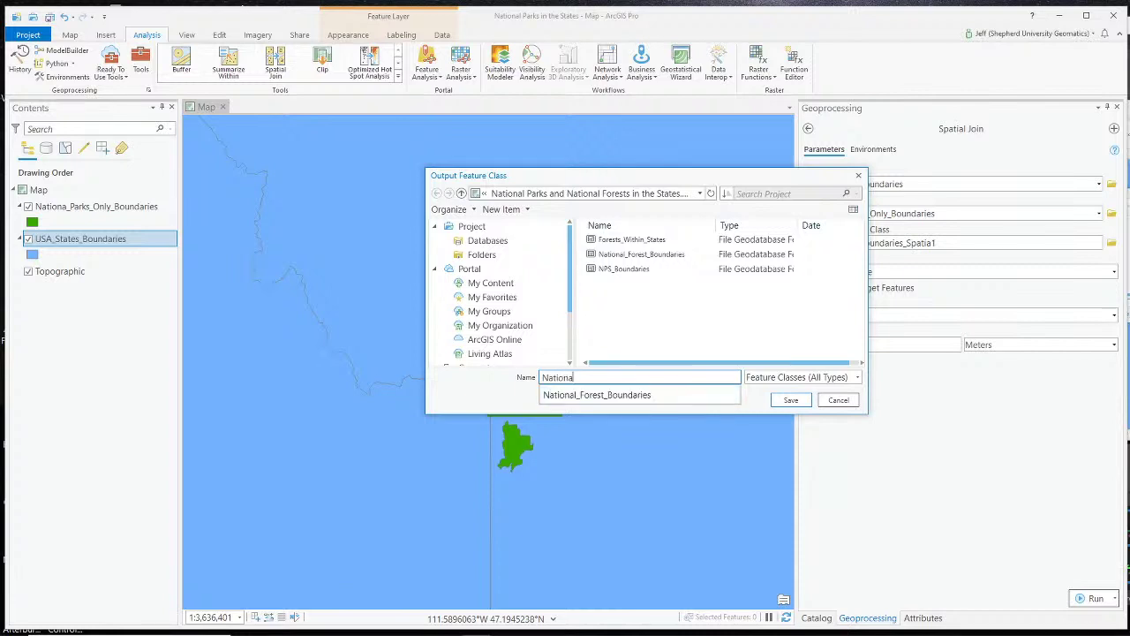
text(l_Par)
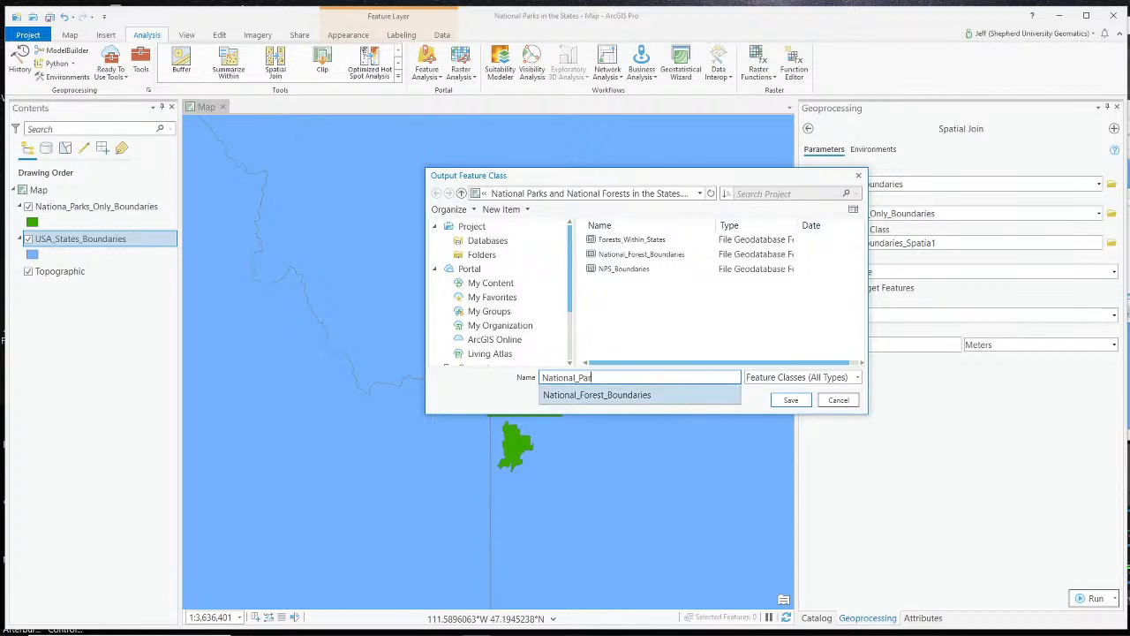
text(ks_in_)
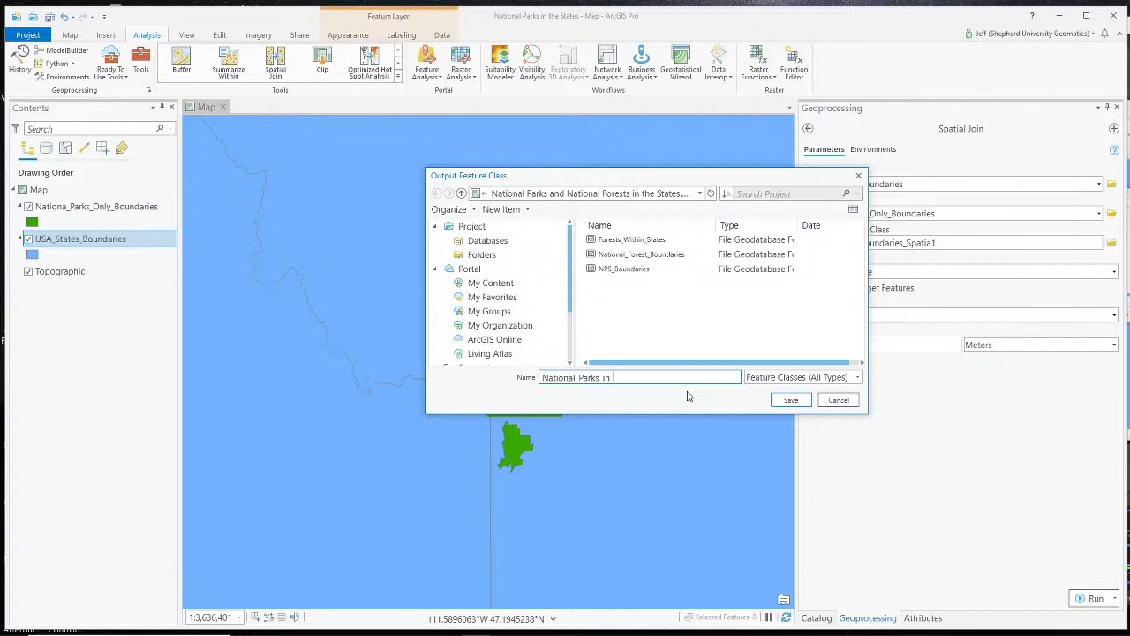
text(States)
key(Return)
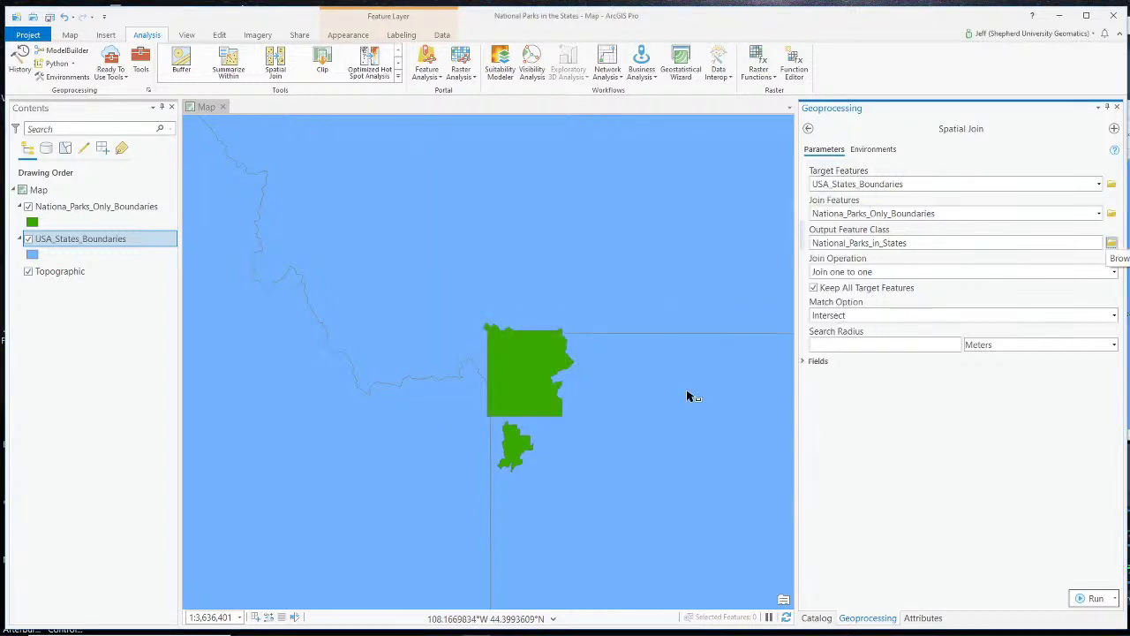
Expand the Spatial Join field map and set the merge rule of the NP_Count output field to Count
click(804, 362)
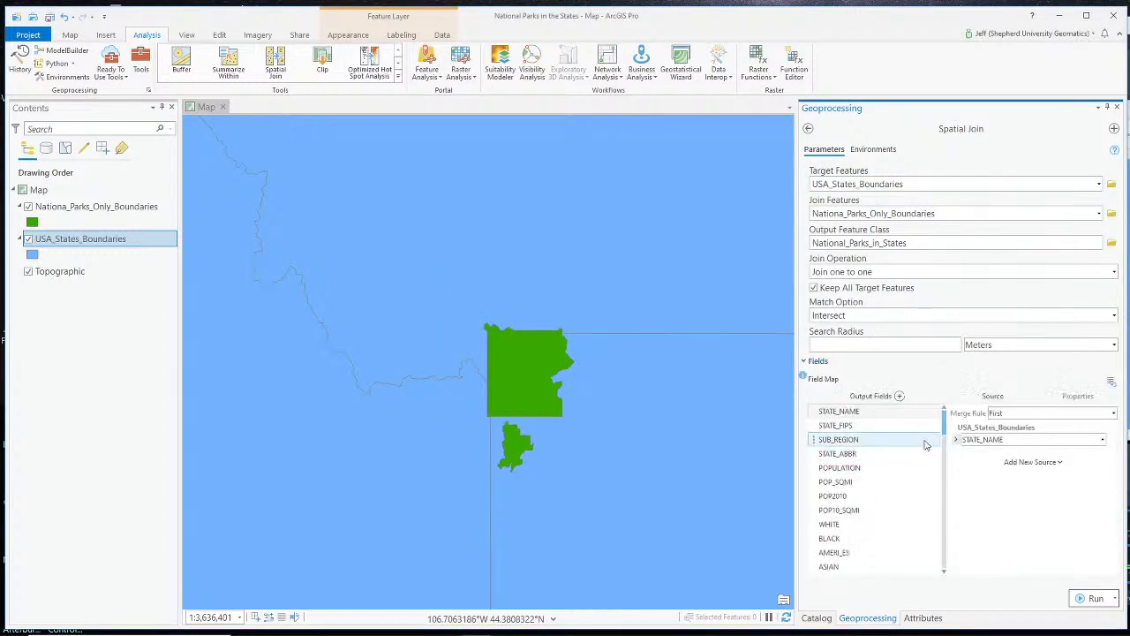
drag(946, 436, 949, 529)
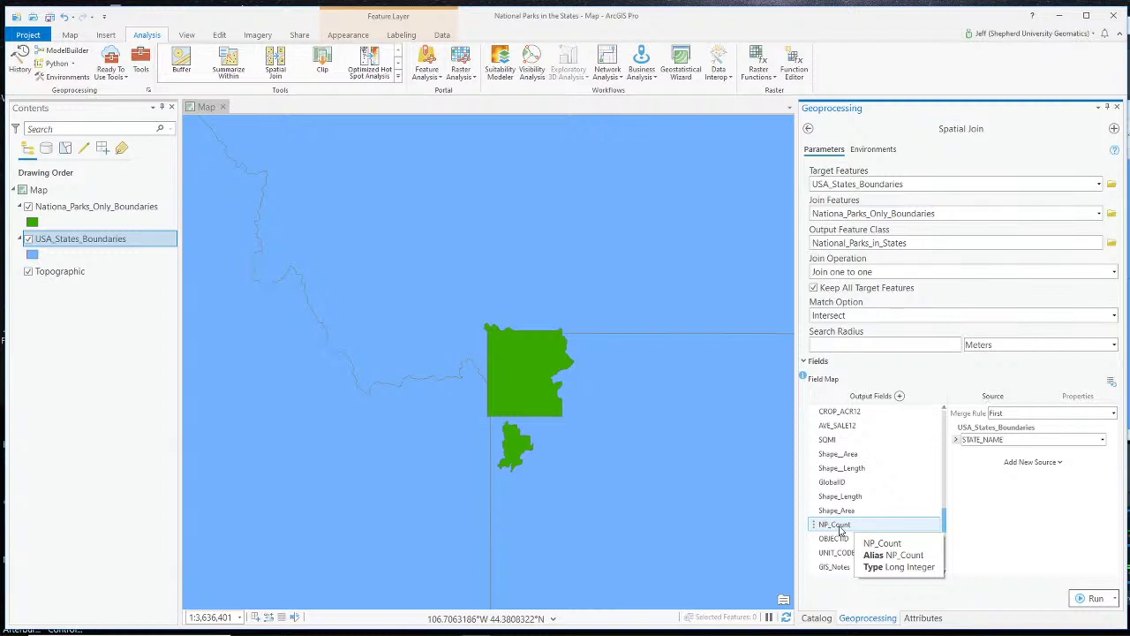
click(839, 529)
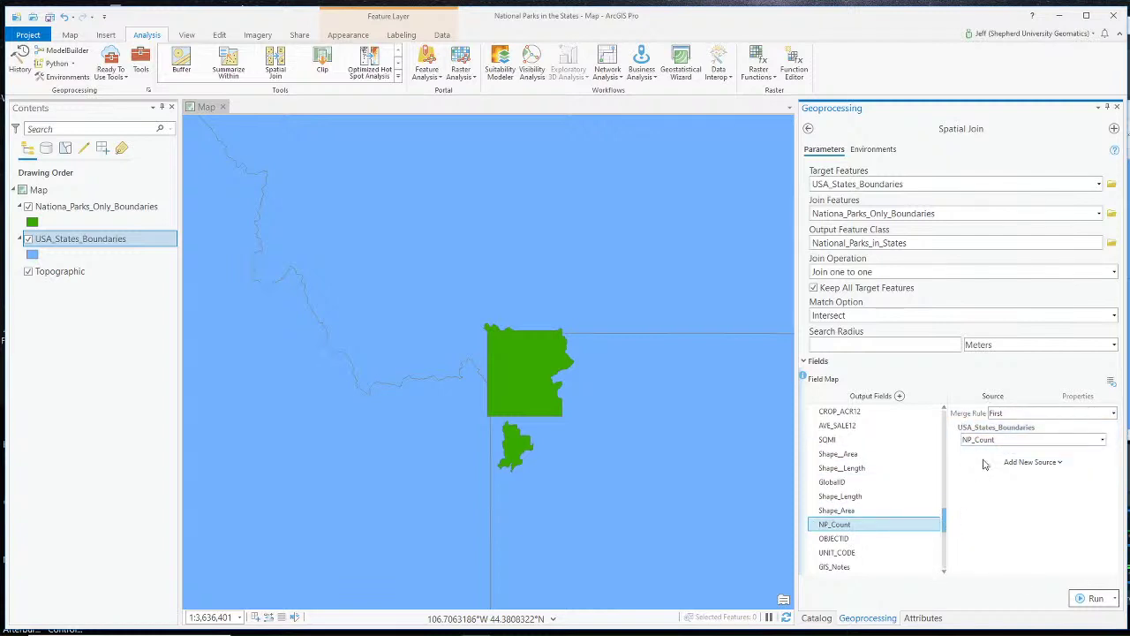
click(1113, 413)
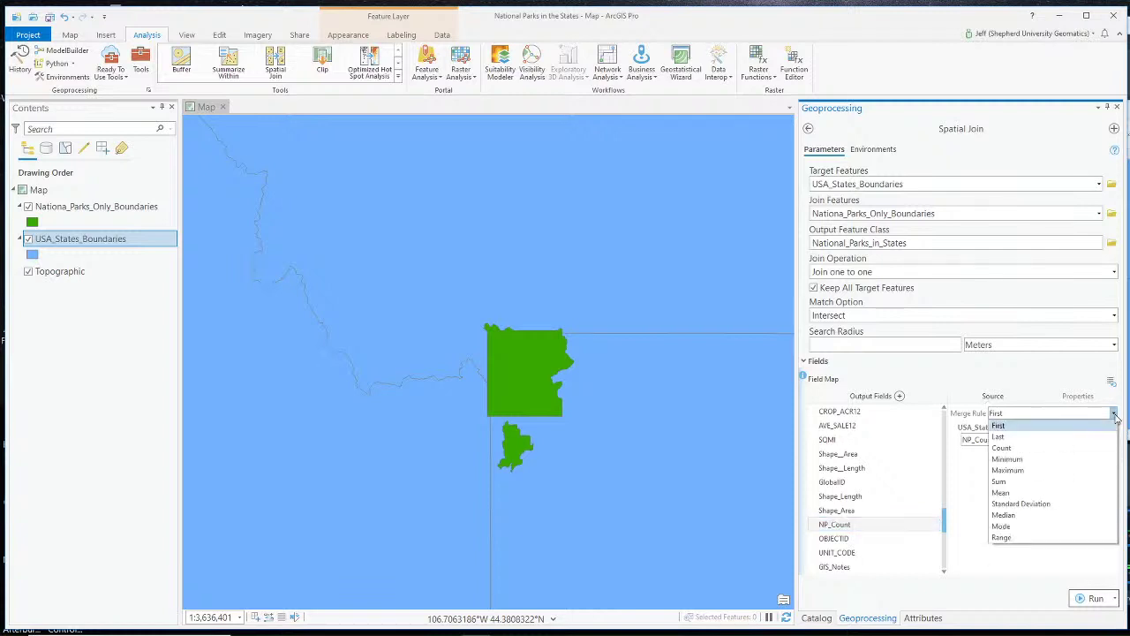
click(1062, 449)
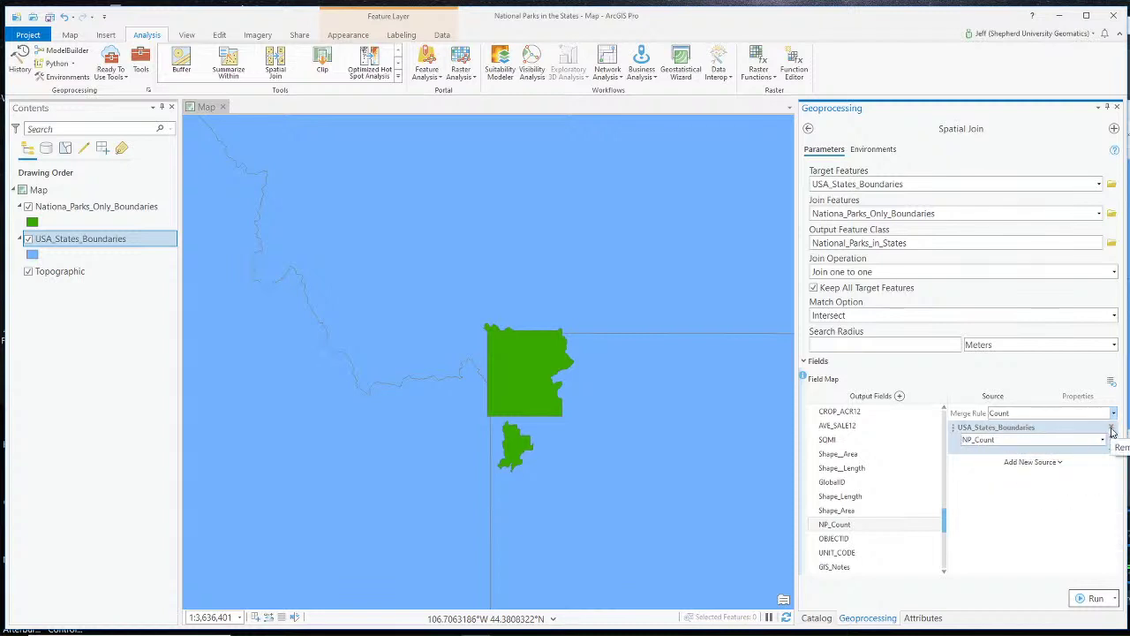
Replace NP_Count's source field with PARKNAME from Nationa_Parks_Only_Boundaries
click(1111, 431)
click(1054, 428)
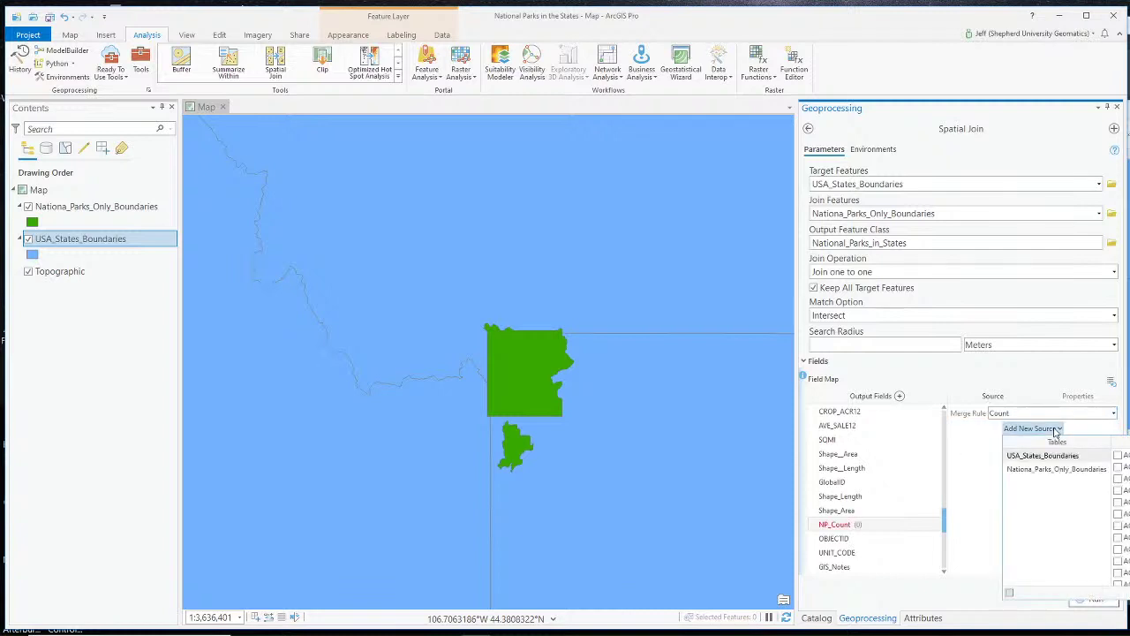
click(1065, 474)
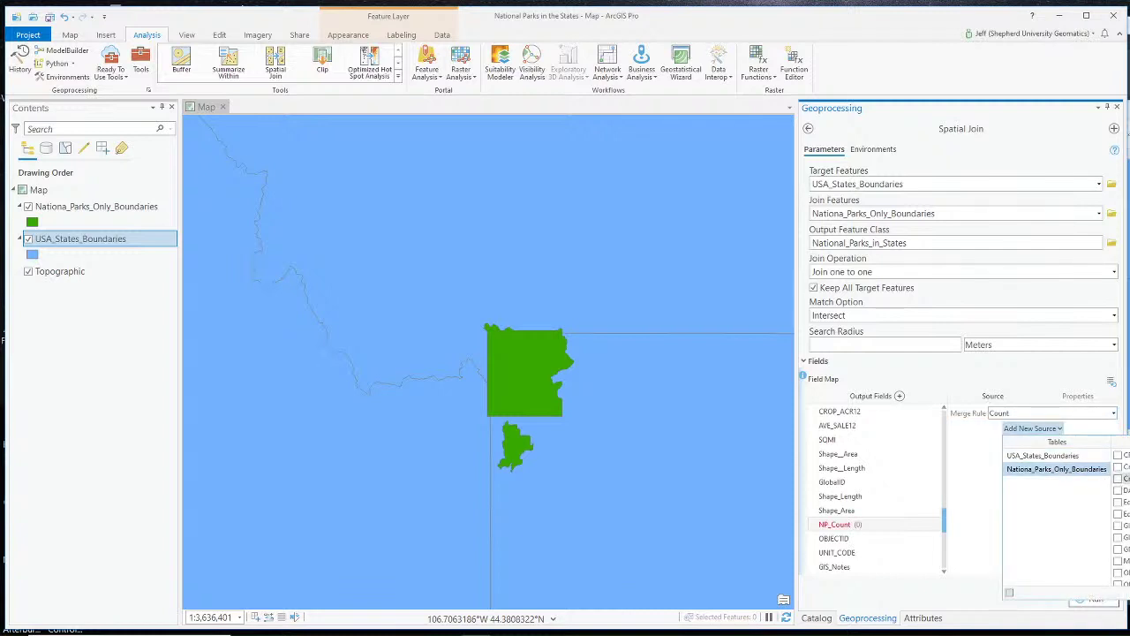
scroll(1119, 521, down, 5)
click(1005, 494)
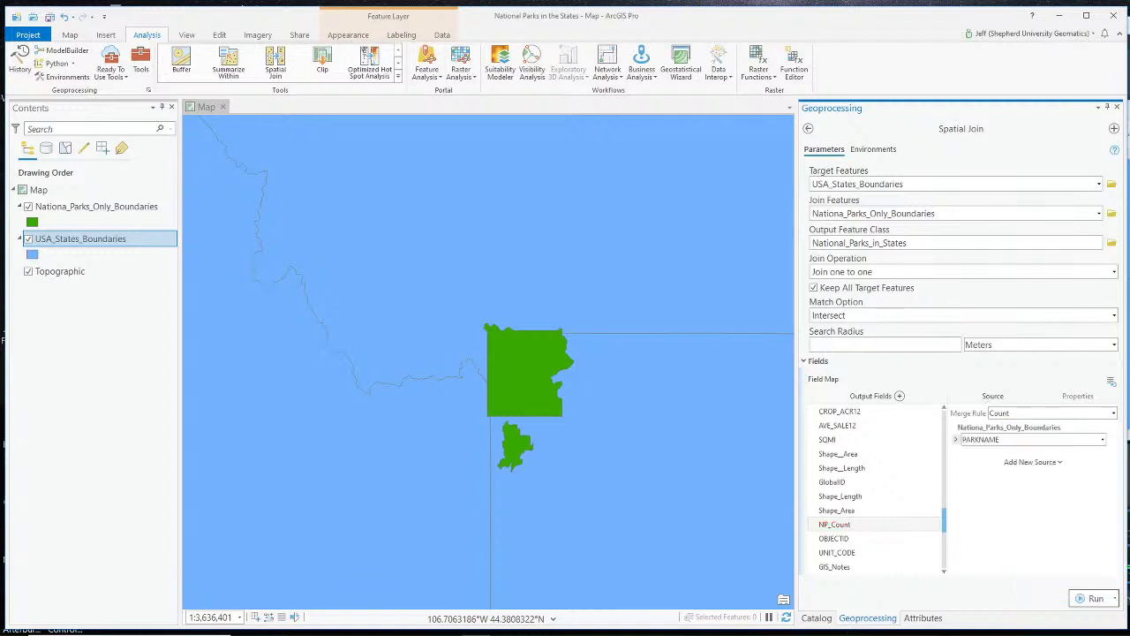
key(alt+Tab)
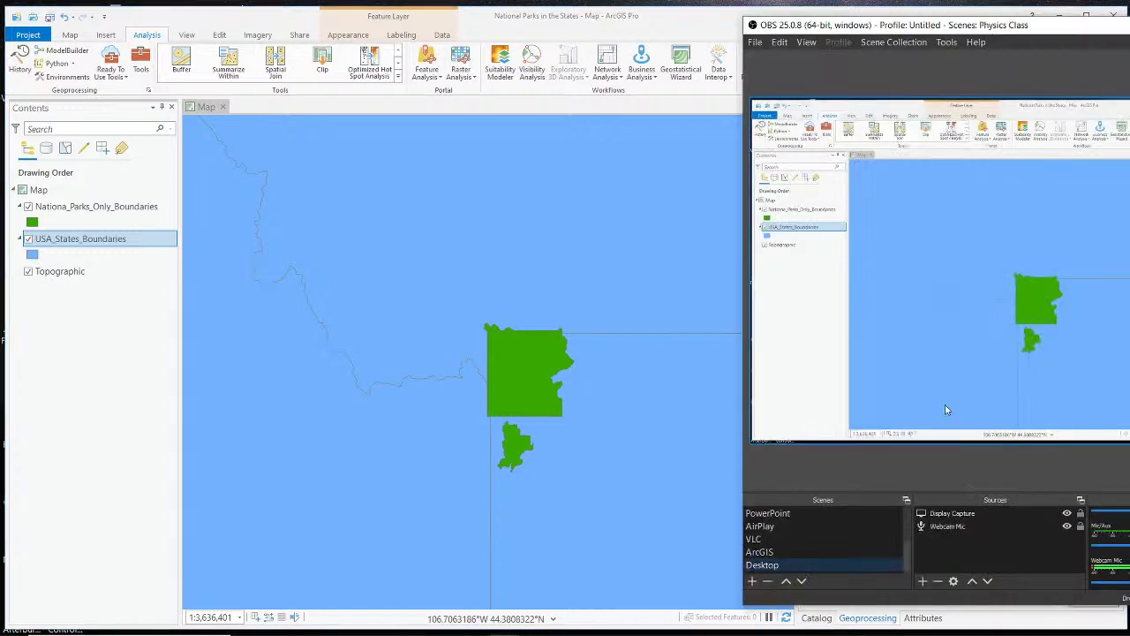
scroll(817, 537, up, 3)
click(811, 539)
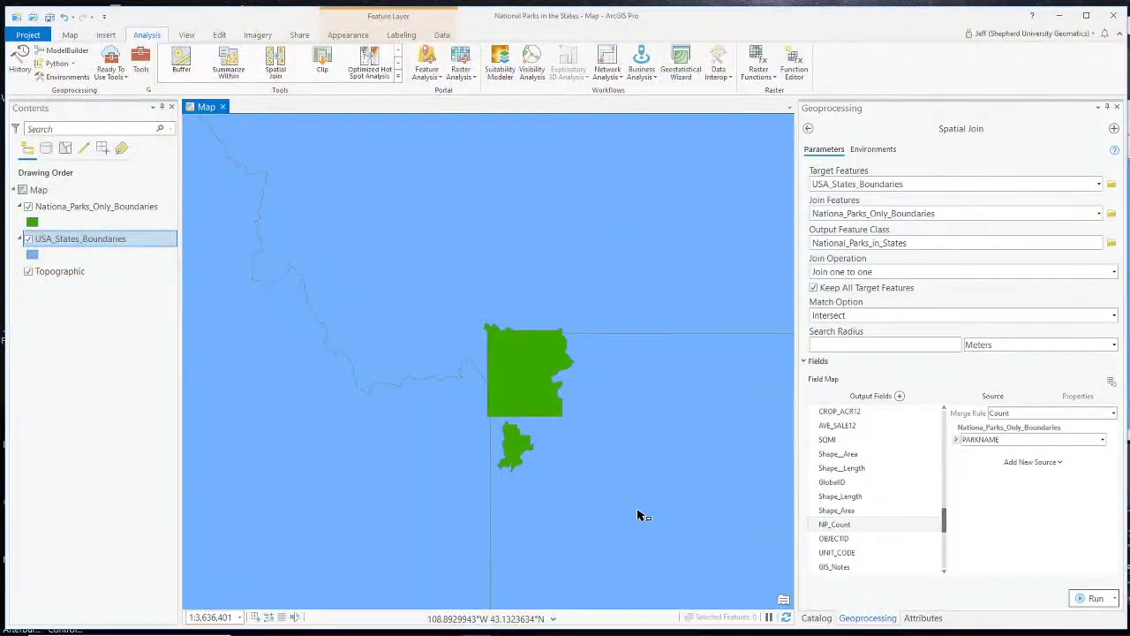
Explore Wyoming on the map and identify its two national parks near the northwest corner, then close the pop-up
scroll(641, 517, down, 3)
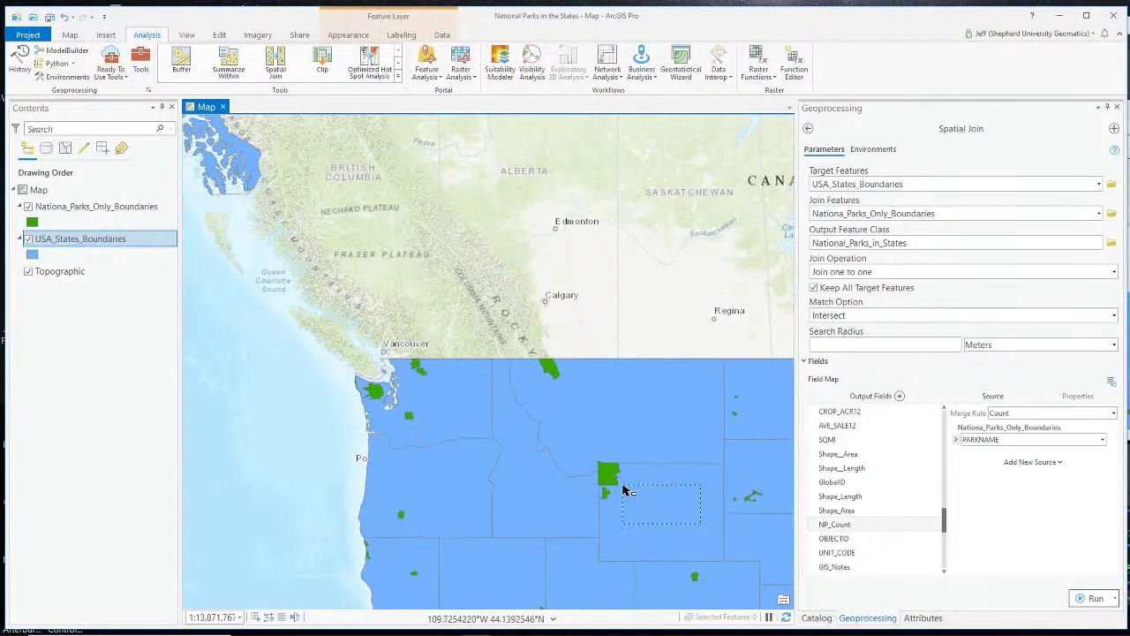
scroll(673, 530, up, 2)
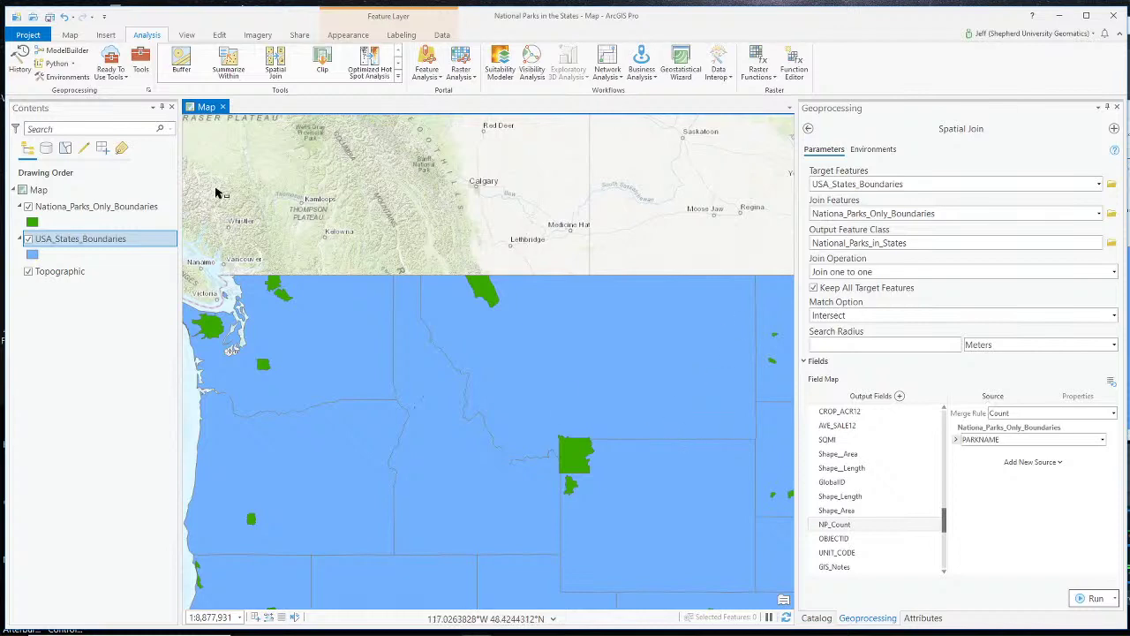
click(70, 37)
click(97, 66)
drag(670, 479, 497, 312)
scroll(479, 360, up, 3)
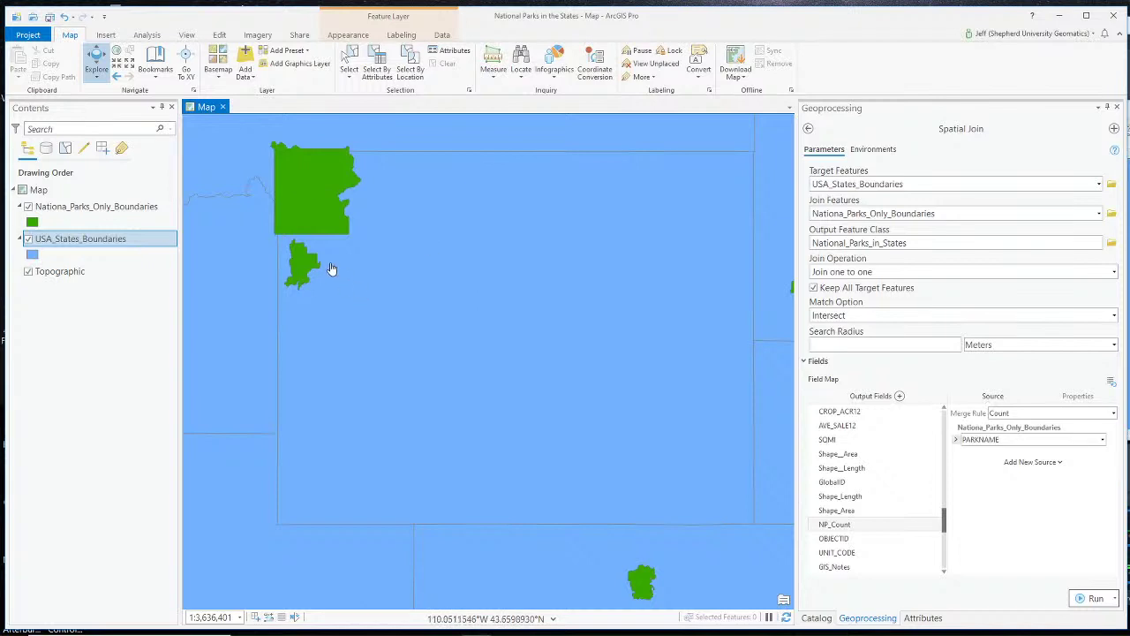
click(315, 212)
click(303, 272)
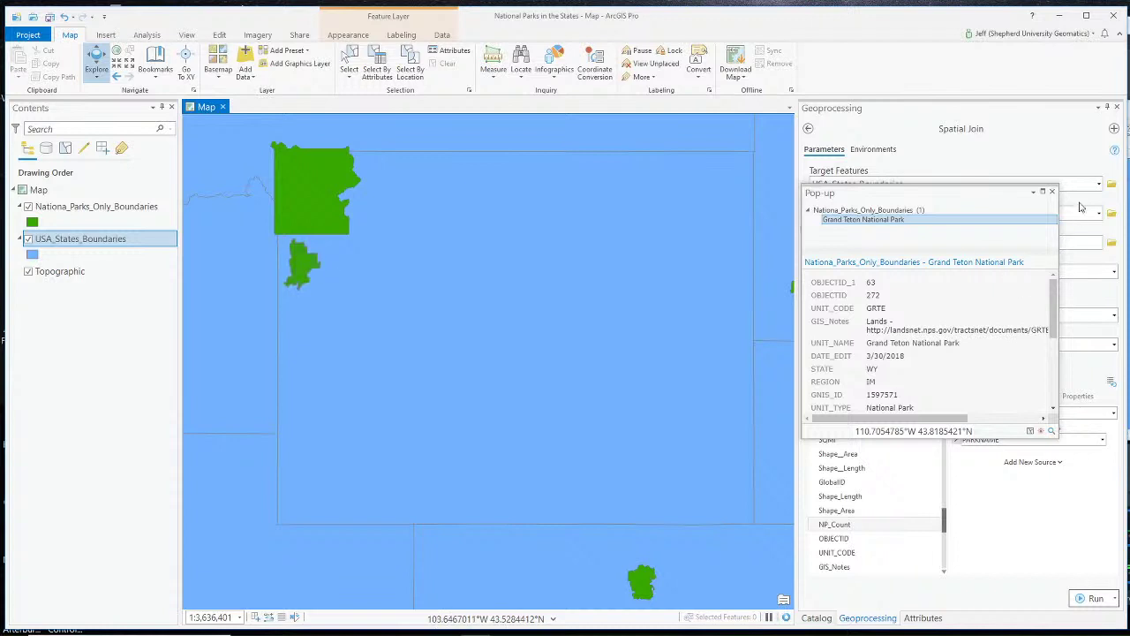
click(1051, 191)
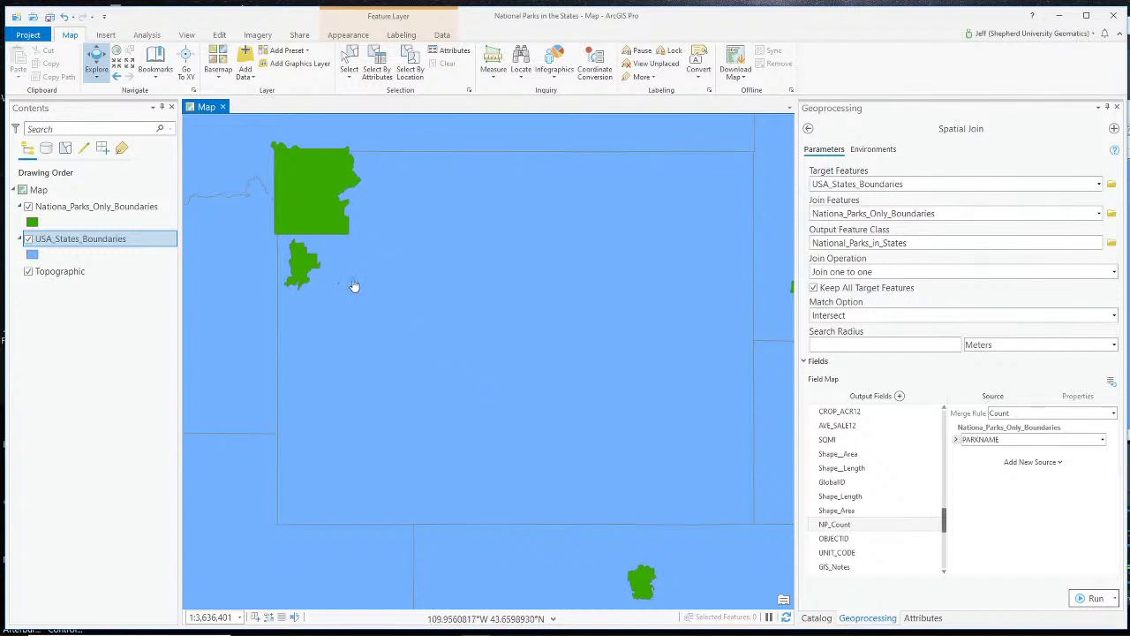
Try to run the Spatial Join, review its run details, and close them
click(1093, 600)
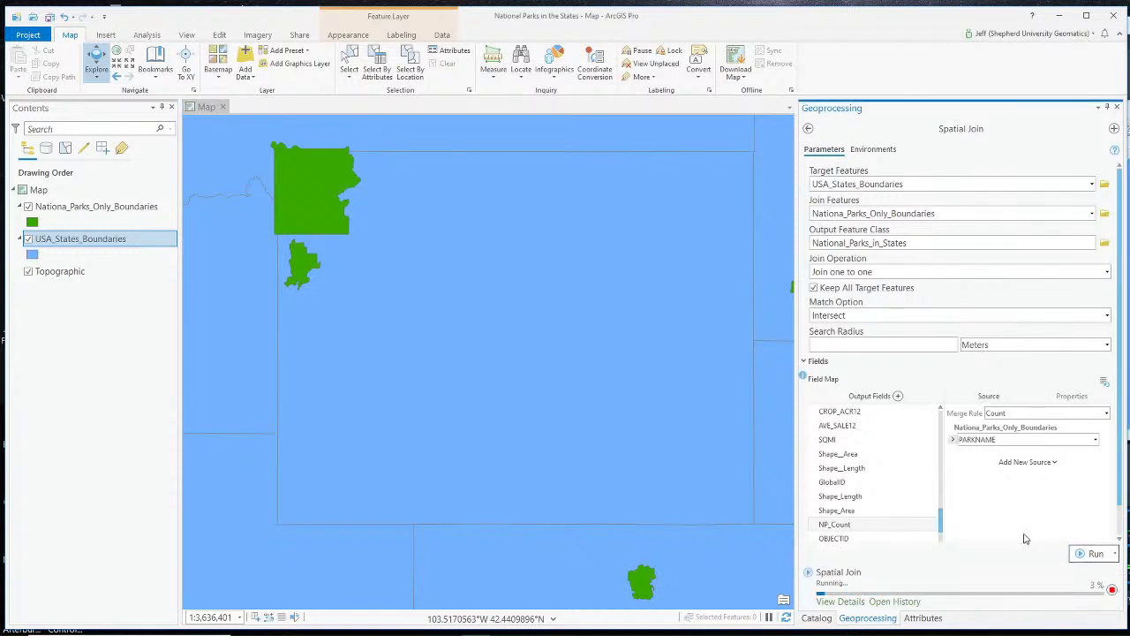
click(853, 602)
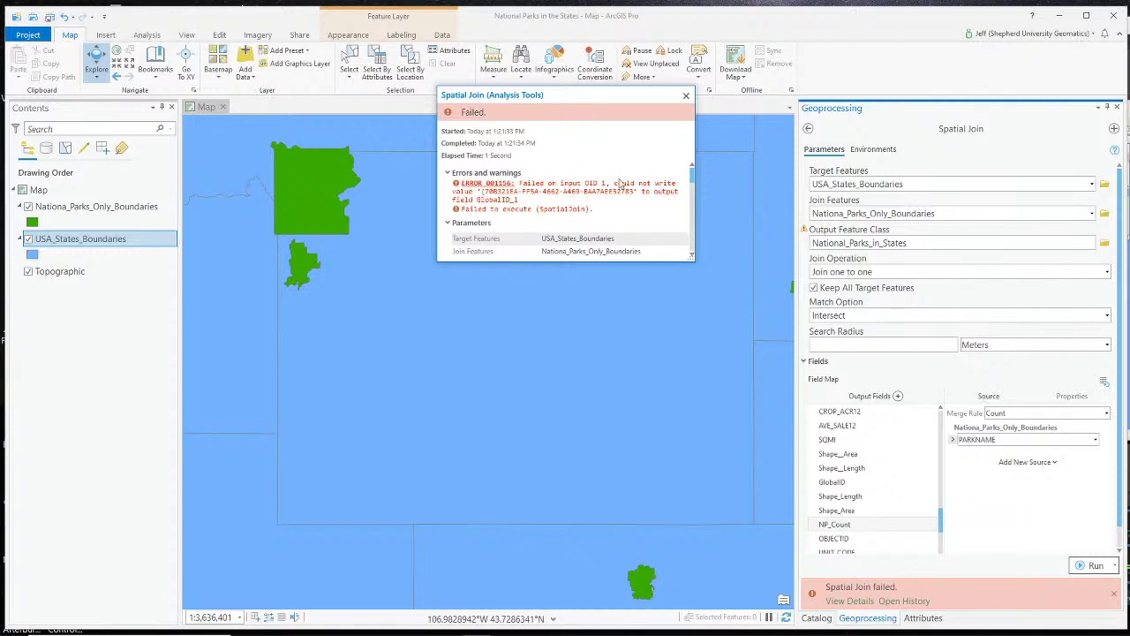
drag(942, 517, 943, 541)
click(686, 95)
Remove GlobalID_1, Shape_Length_1 and Shape_Area_1 from the output fields and run the Spatial Join again
click(930, 540)
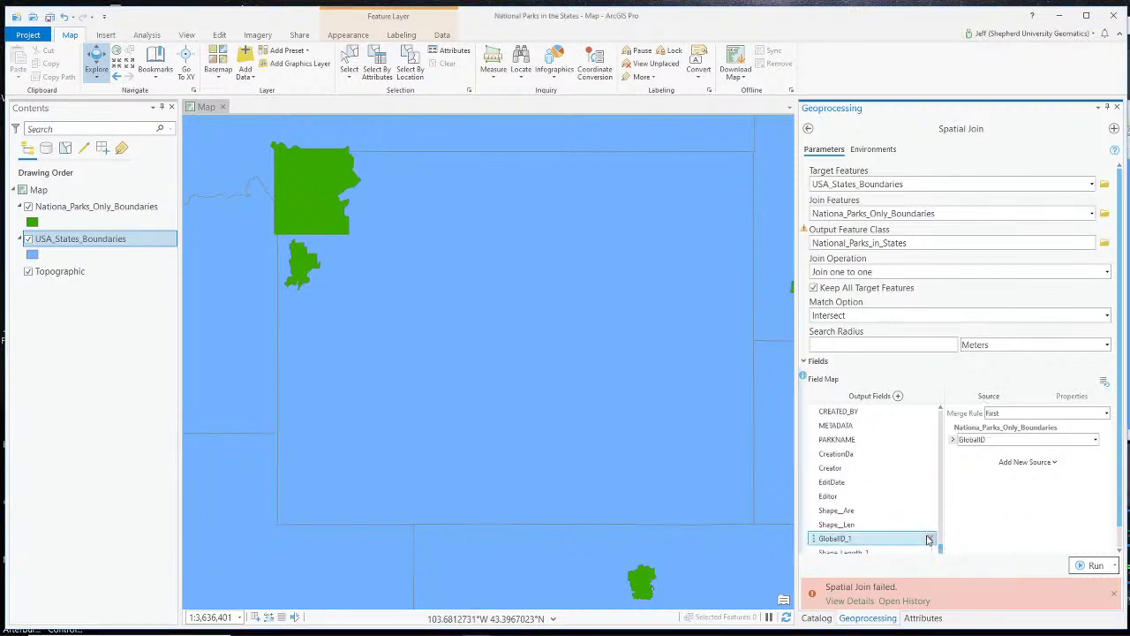
click(929, 540)
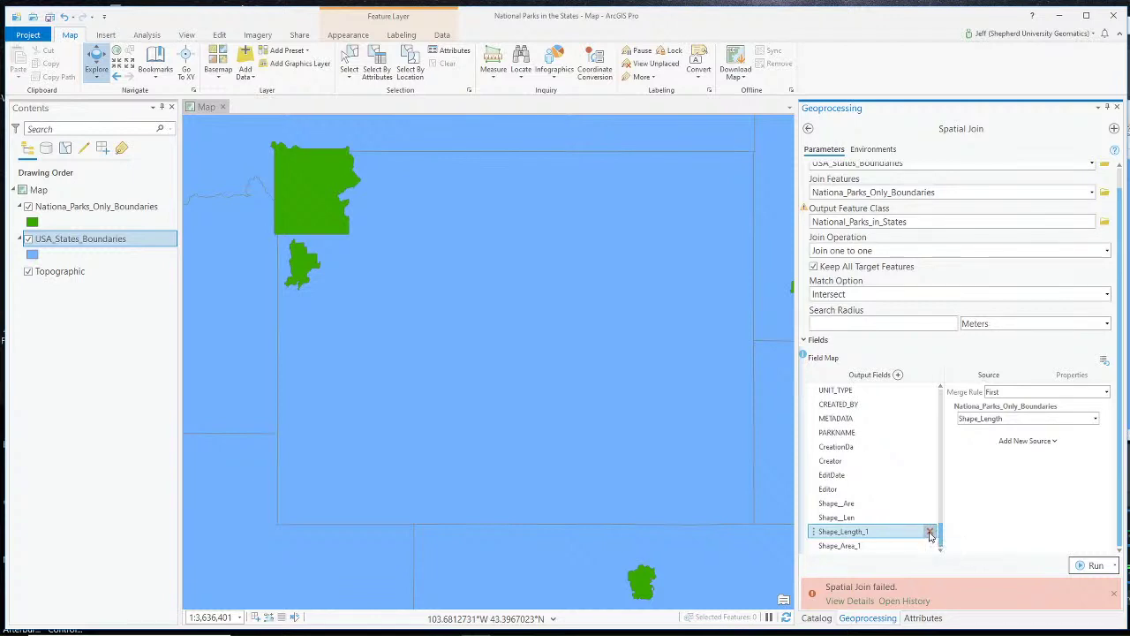
click(929, 534)
click(931, 544)
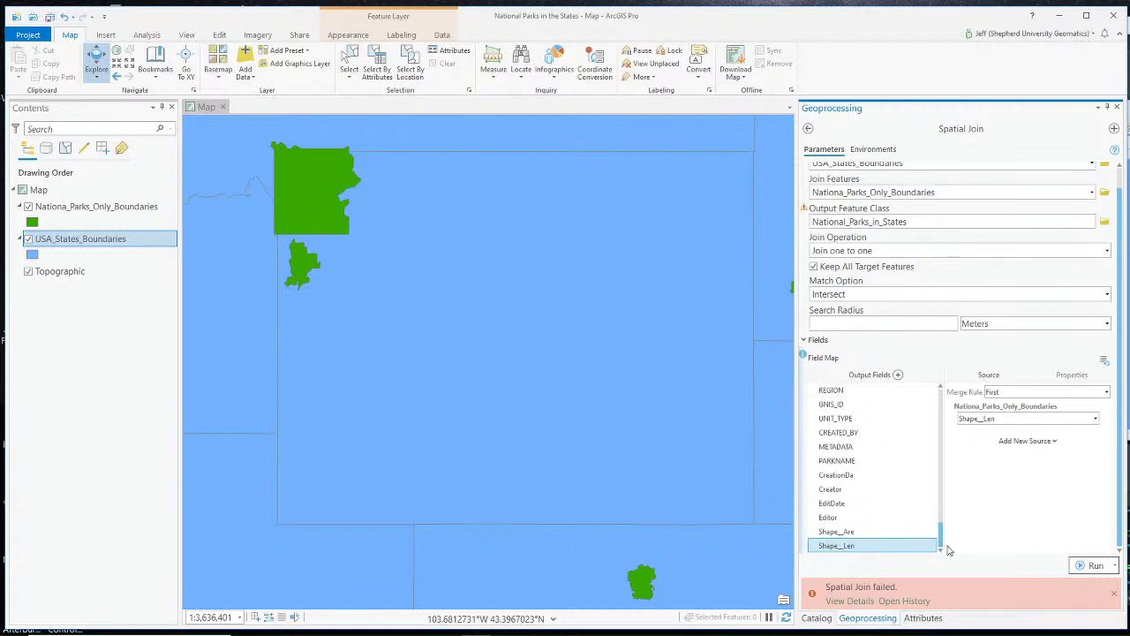
click(1096, 565)
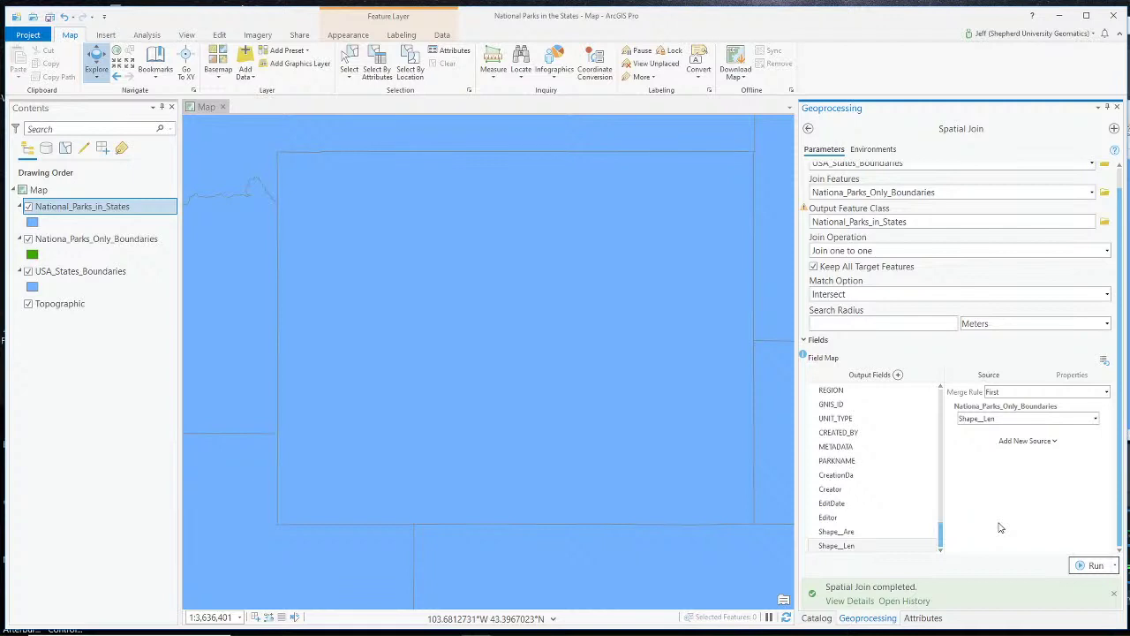
Move the National_Parks_in_States layer below Nationa_Parks_Only_Boundaries and hide the USA_States_Boundaries layer
drag(49, 259, 49, 261)
click(28, 271)
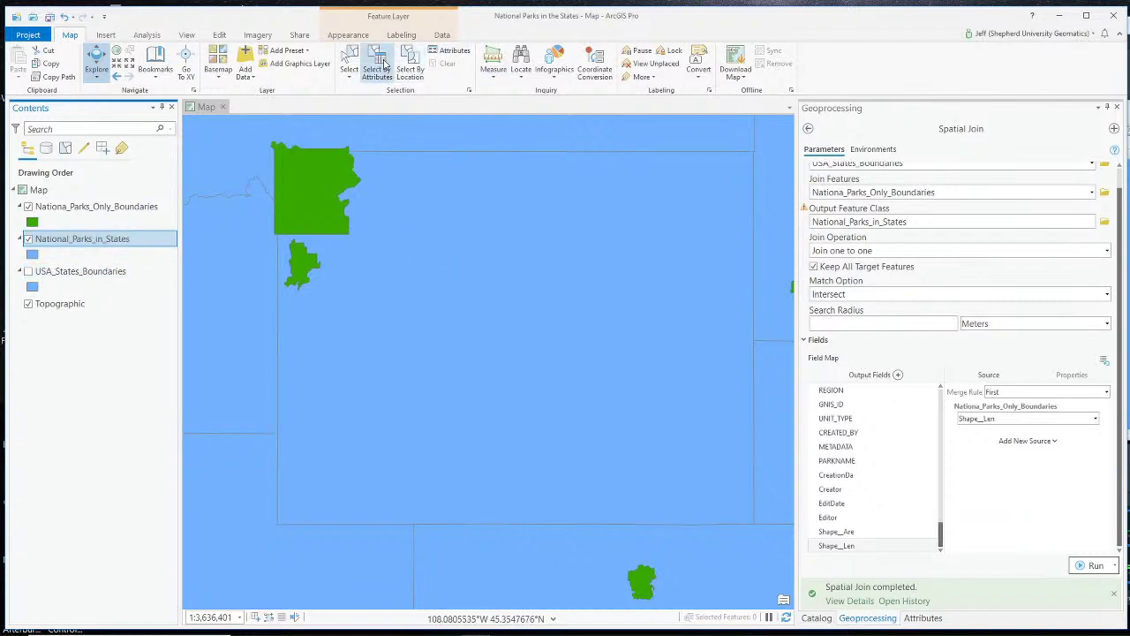
Explore Wyoming in the National_Parks_in_States layer, look through its pop-up attributes, and close the pop-up
click(450, 51)
click(521, 290)
click(521, 289)
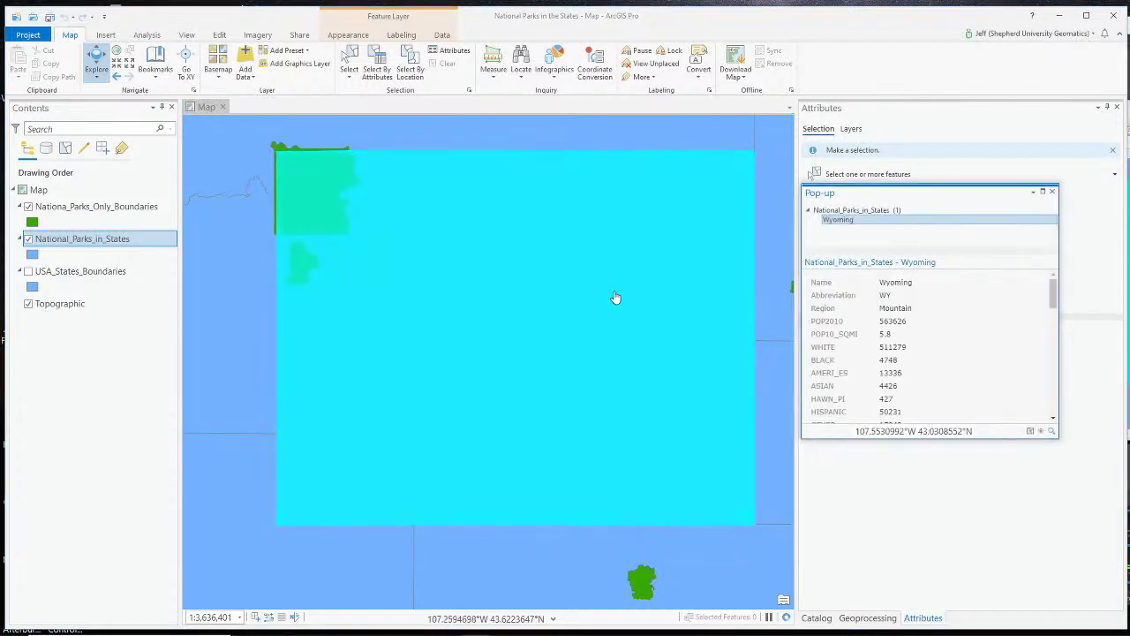
scroll(910, 320, down, 5)
scroll(910, 321, down, 5)
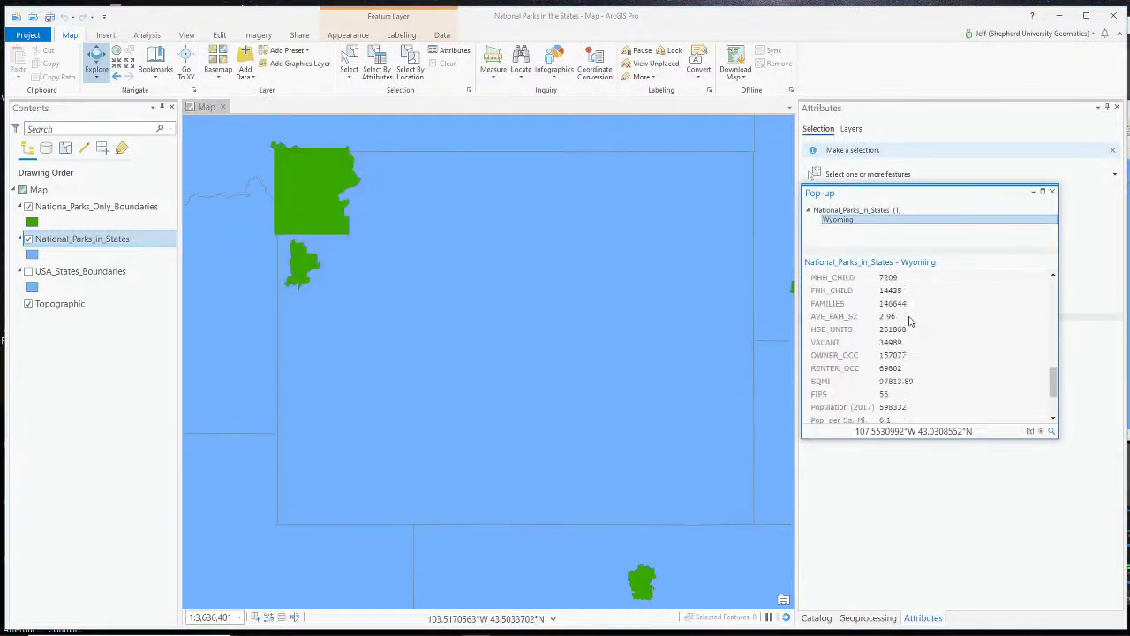
scroll(910, 320, down, 5)
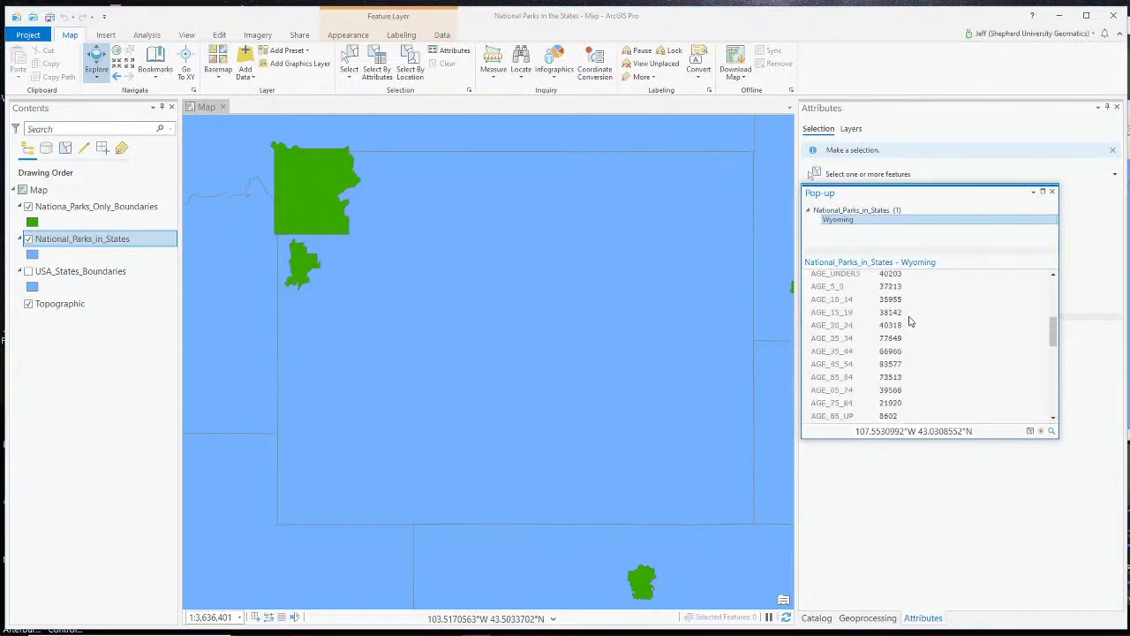
click(1051, 192)
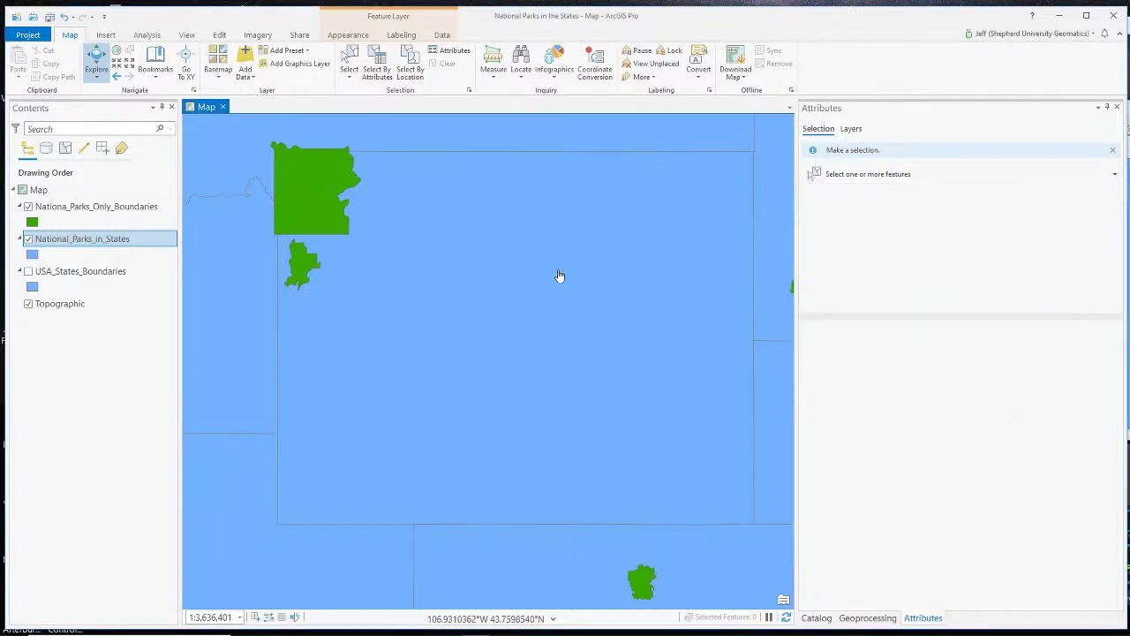
Select Wyoming in the National_Parks_in_States layer and review its attribute values, including Join_Count
click(519, 292)
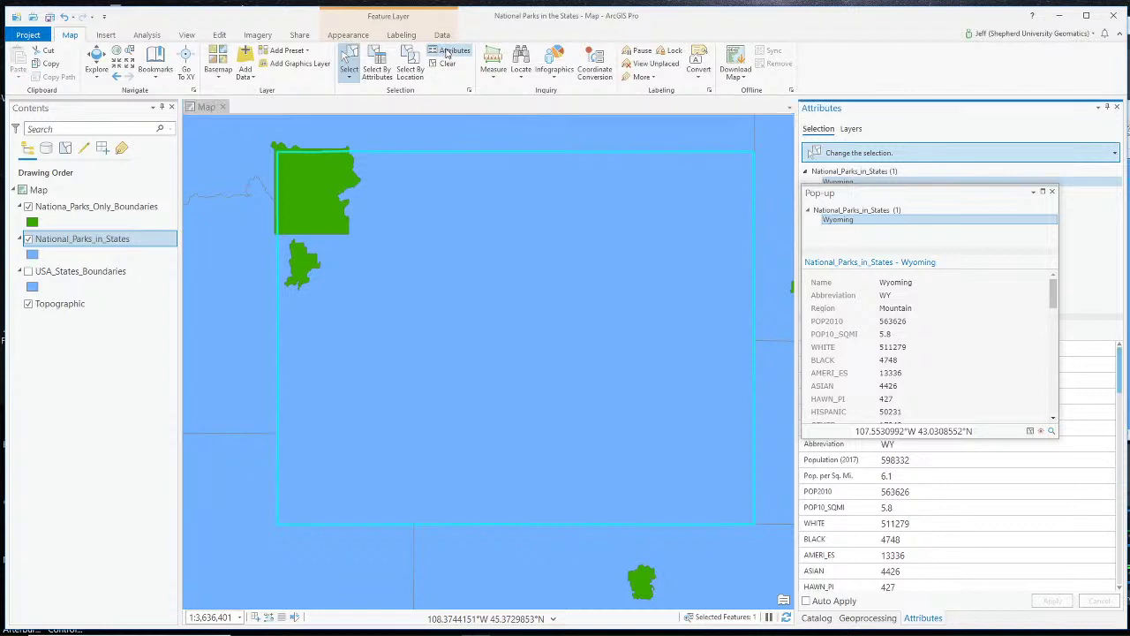
click(1052, 192)
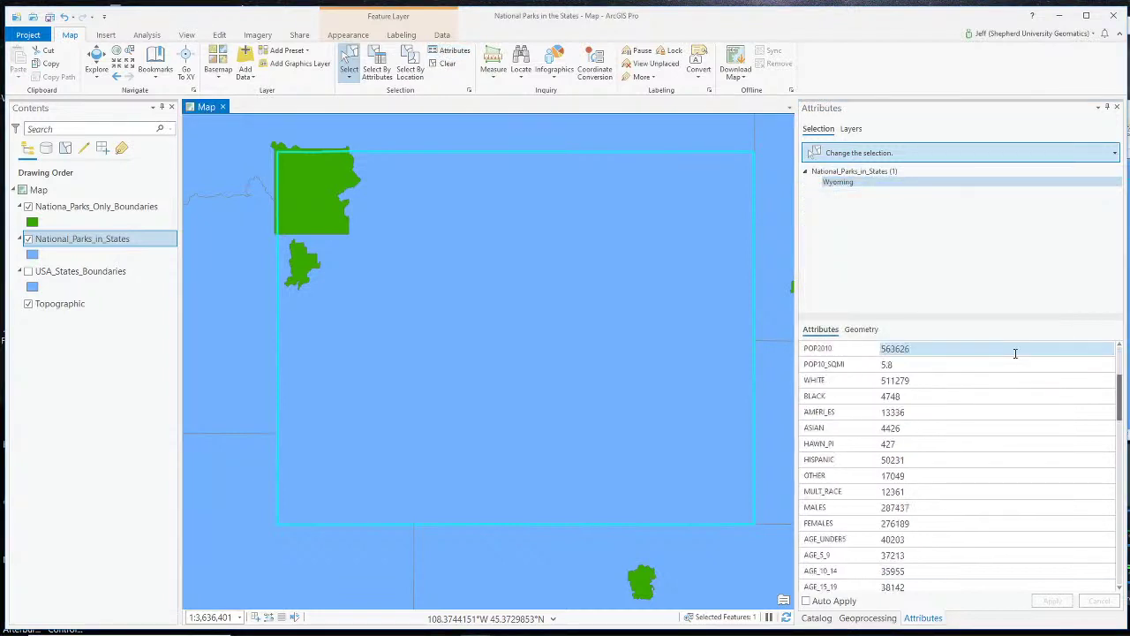
scroll(983, 416, down, 2)
scroll(983, 416, up, 5)
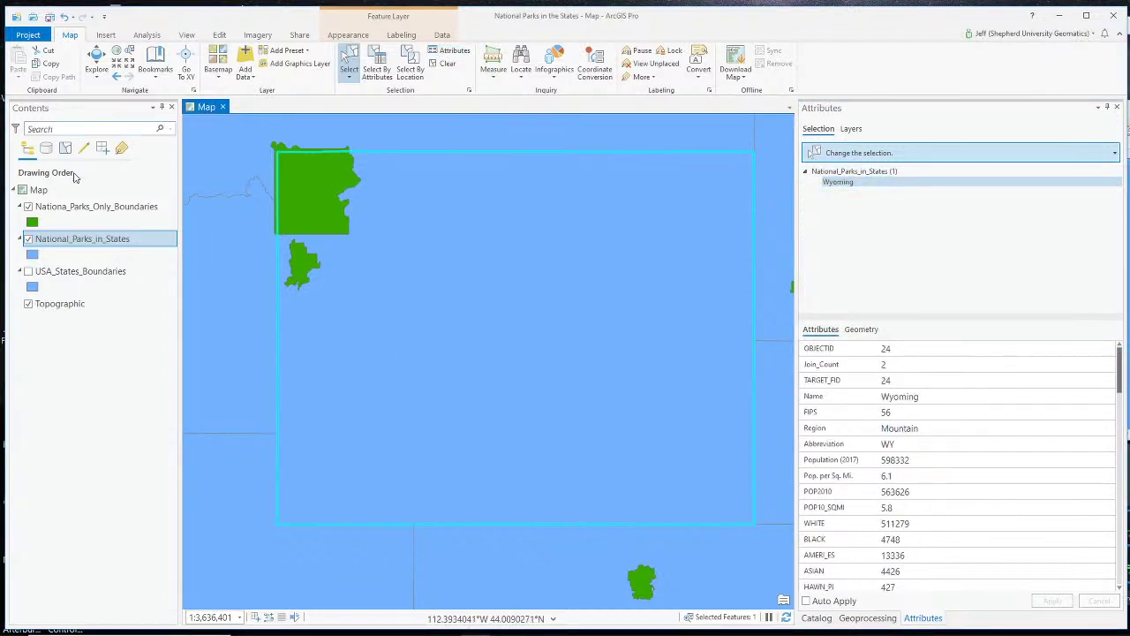
Show only the selected Wyoming record in the National_Parks_in_States attribute table and check its NP_Count value
right_click(96, 240)
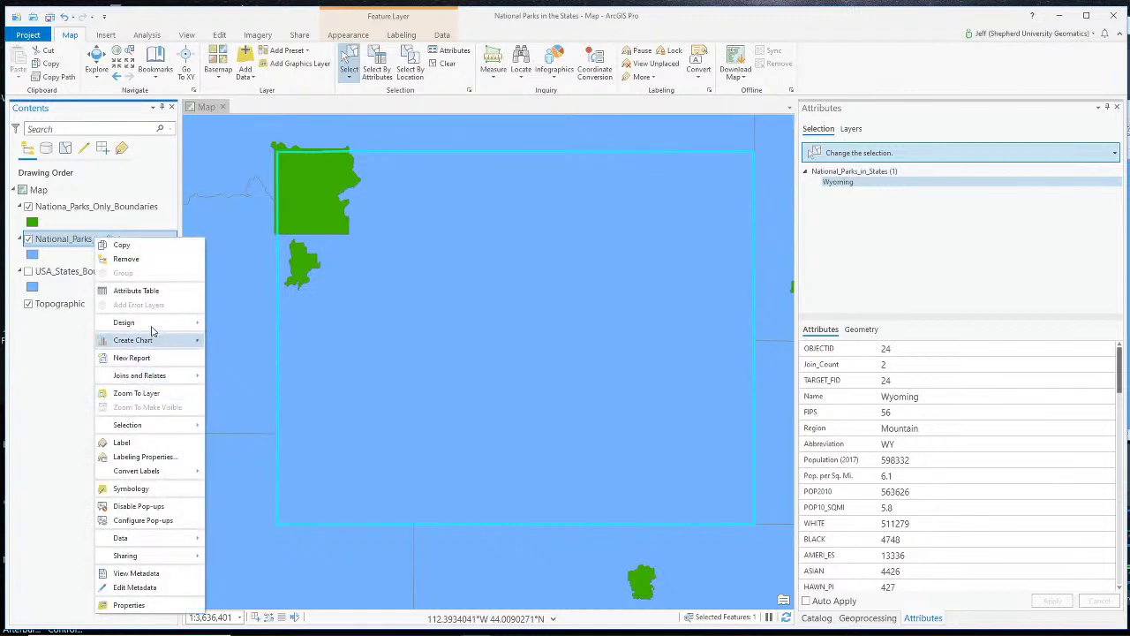
click(141, 290)
drag(795, 323, 895, 322)
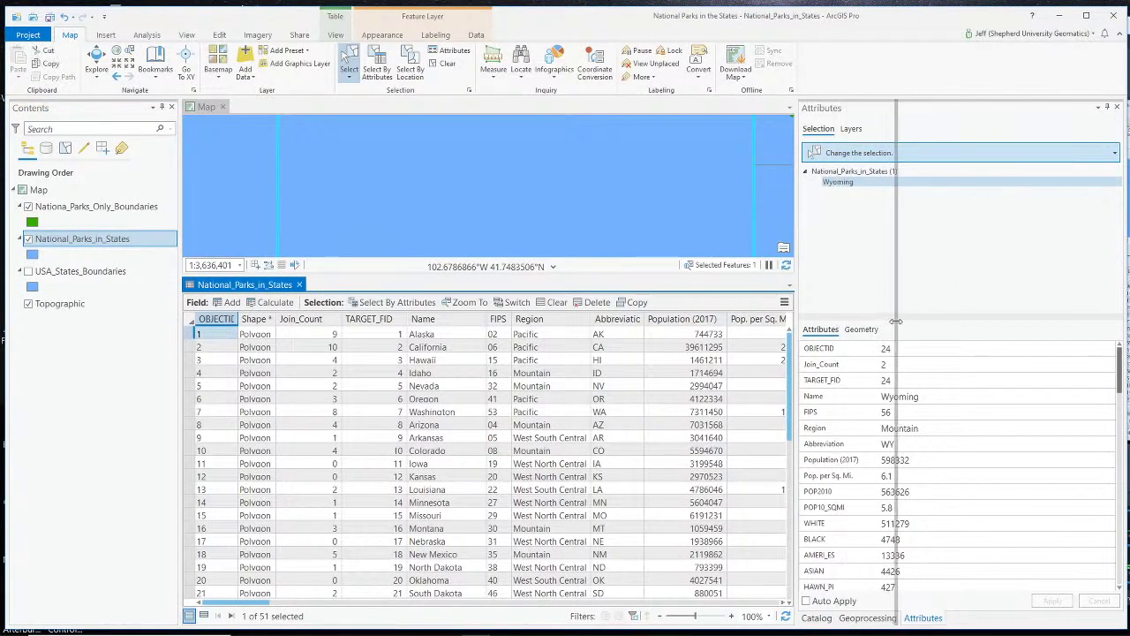
click(1118, 106)
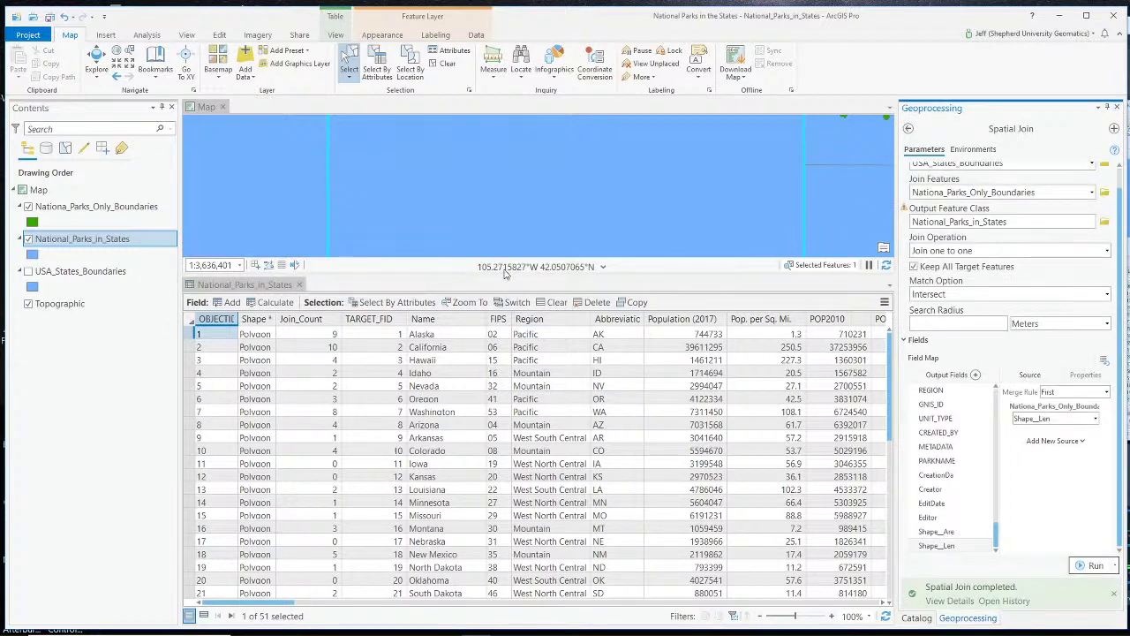
click(505, 272)
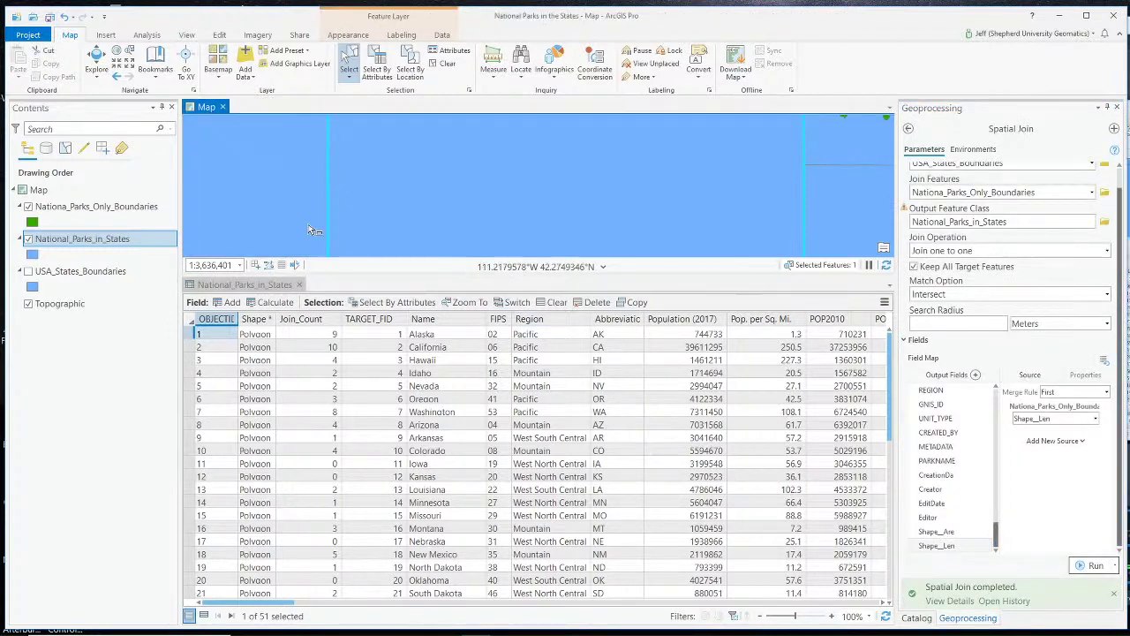
click(205, 615)
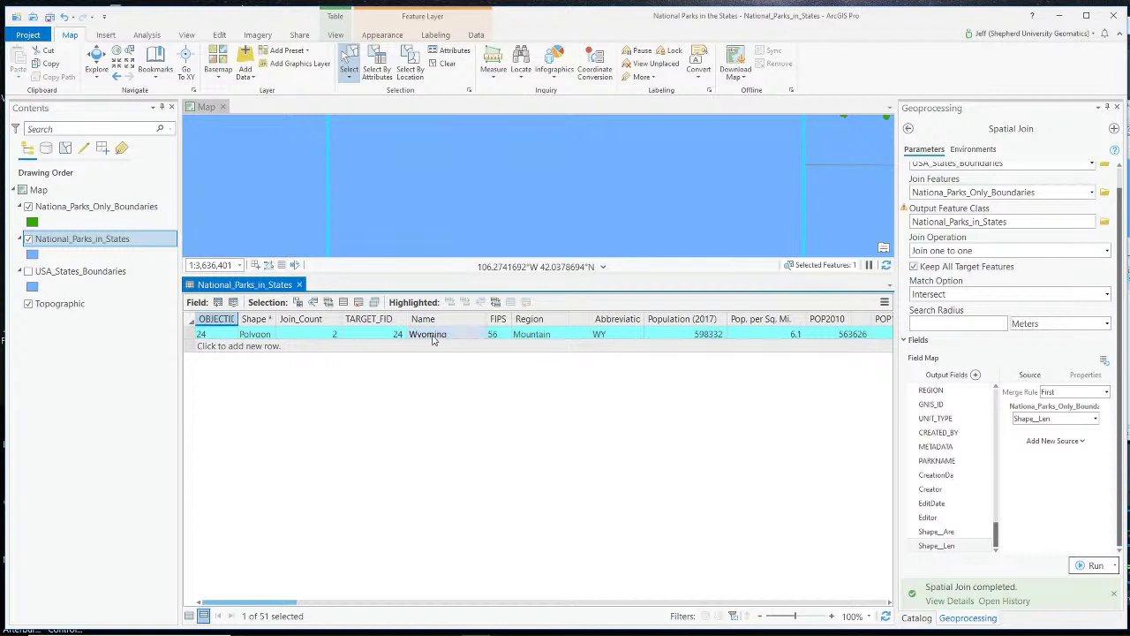
drag(280, 604, 775, 626)
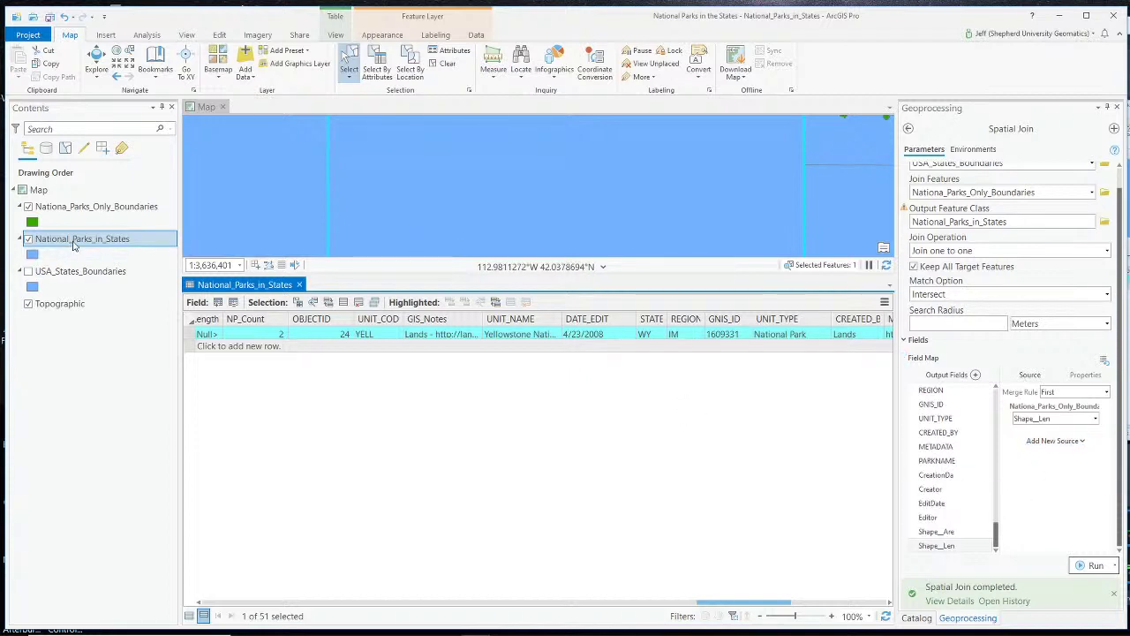
key(alt+Tab)
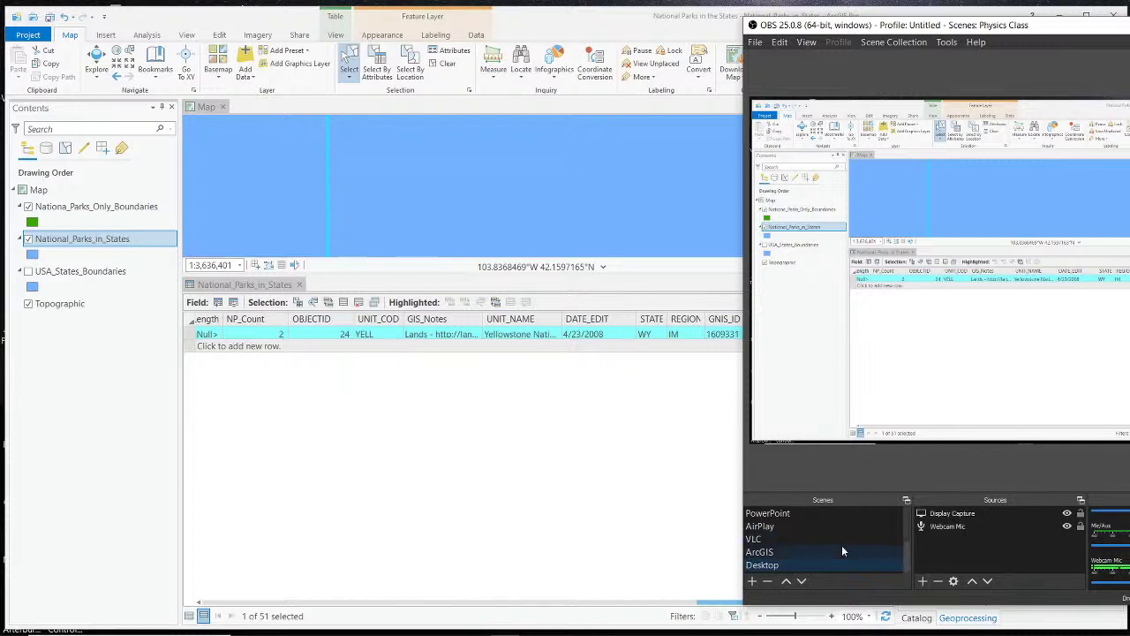
scroll(843, 545, up, 2)
scroll(796, 548, down, 1)
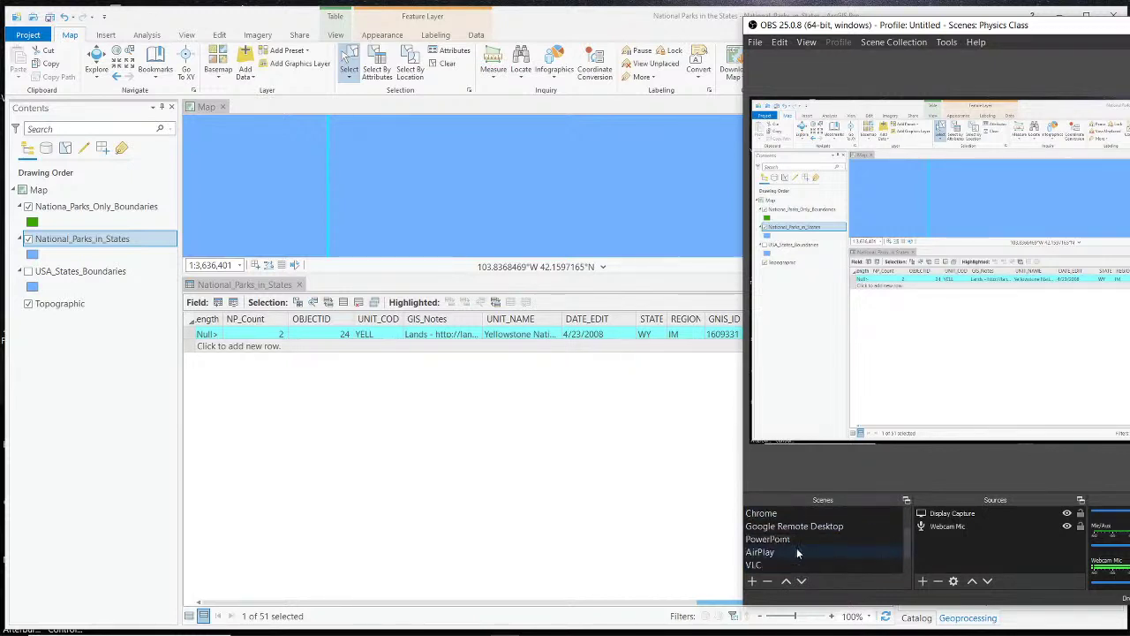
scroll(796, 552, down, 1)
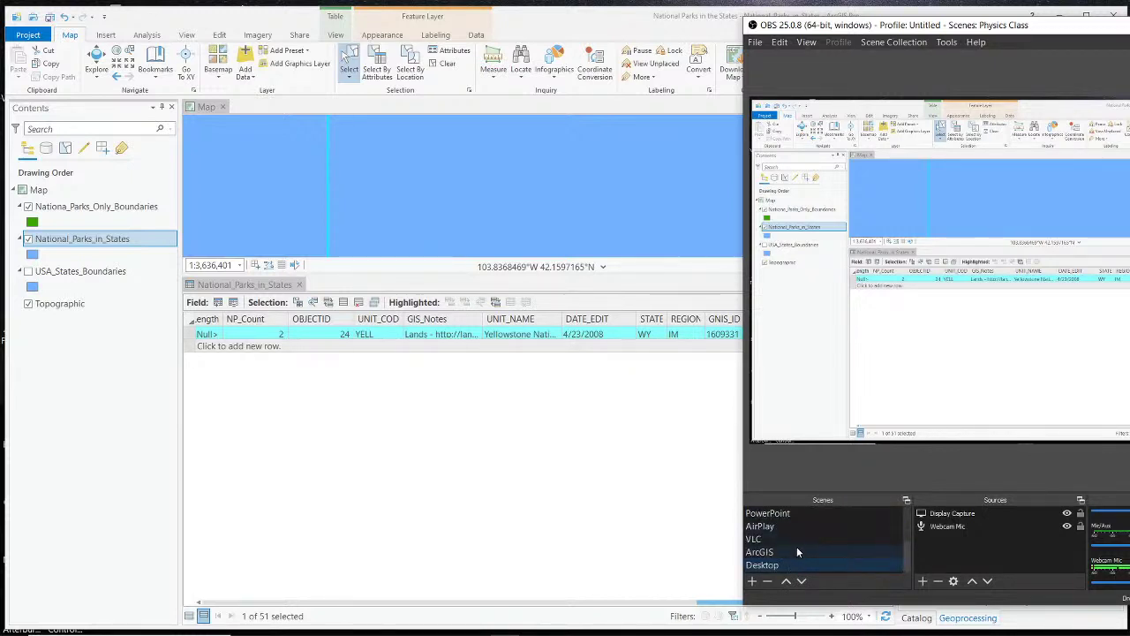
scroll(793, 543, up, 2)
click(796, 537)
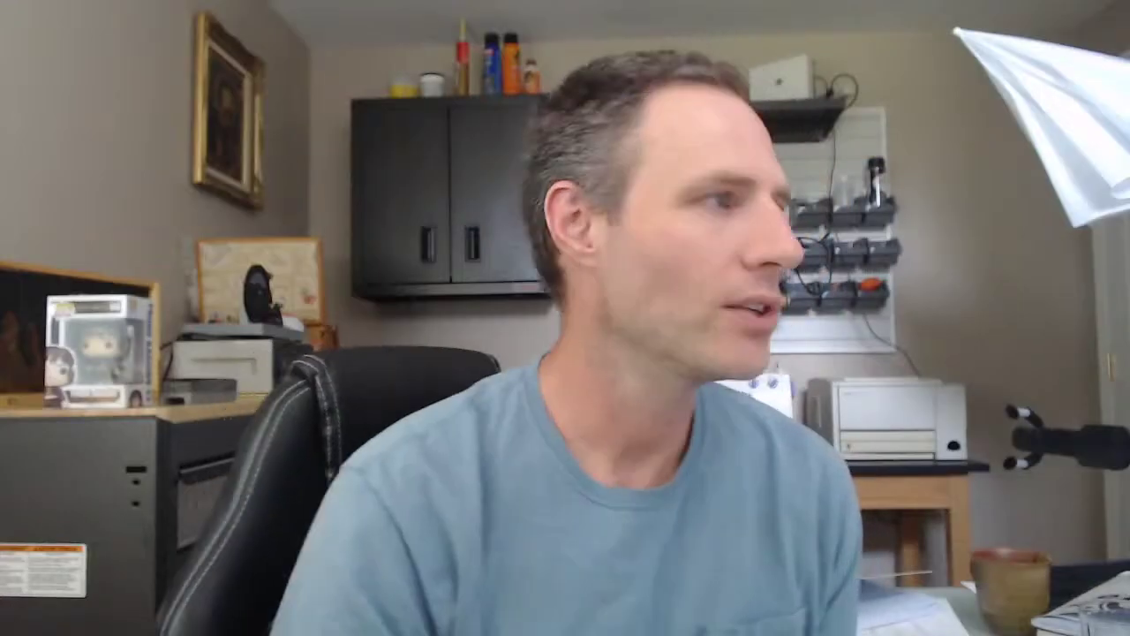
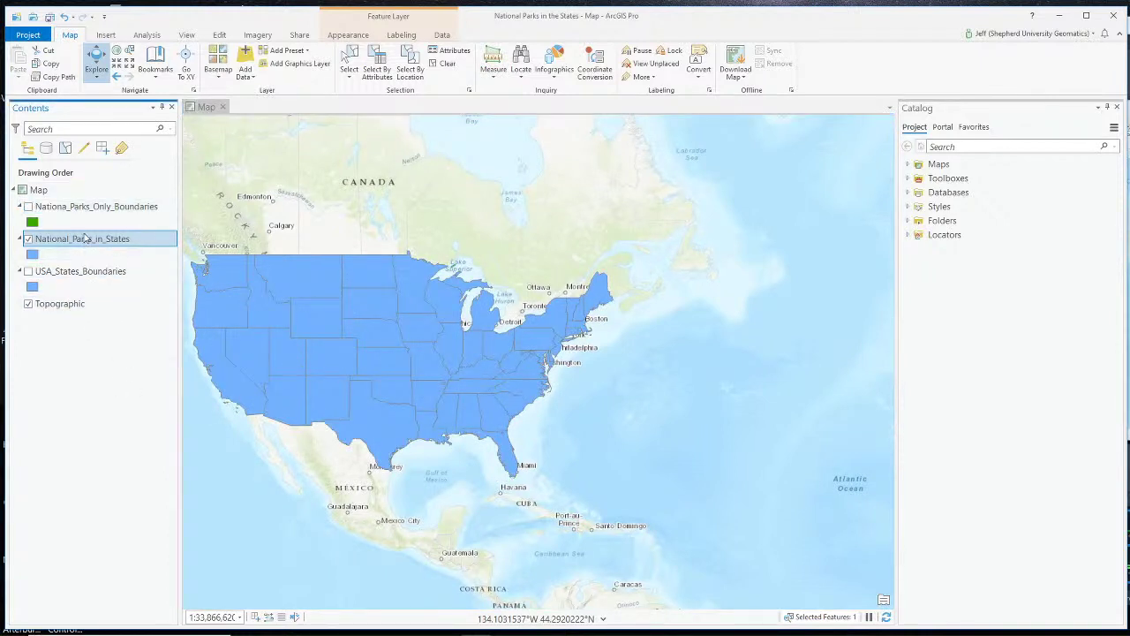
Move the Nationa_Parks_Only_Boundaries layer below National_Parks_in_States and make National_Parks_in_States the active layer
click(66, 209)
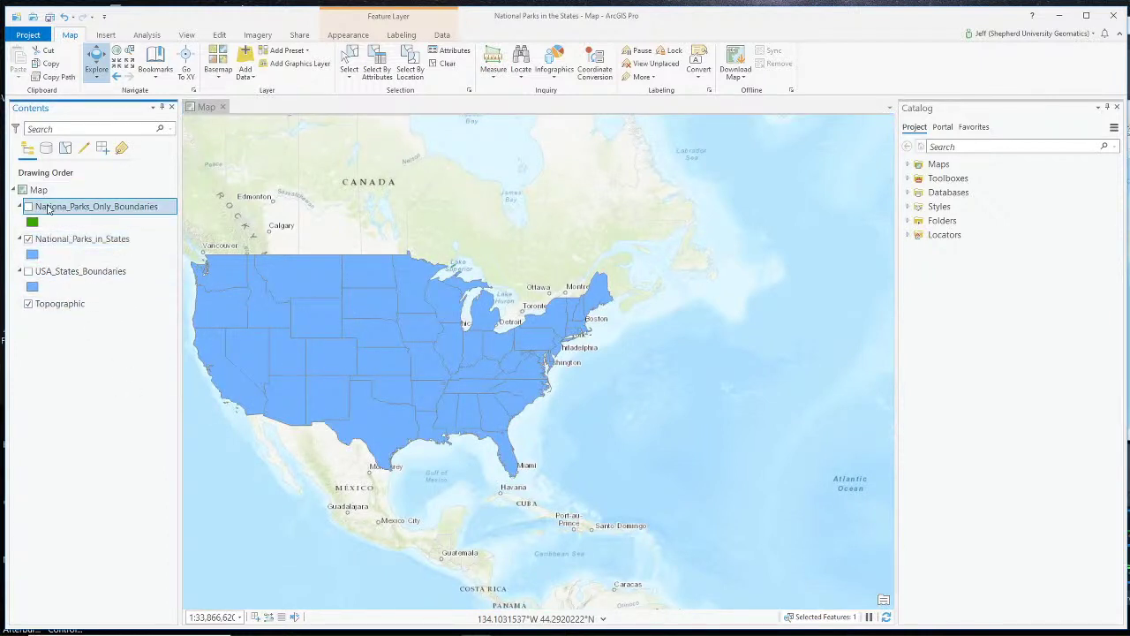
drag(57, 216, 58, 265)
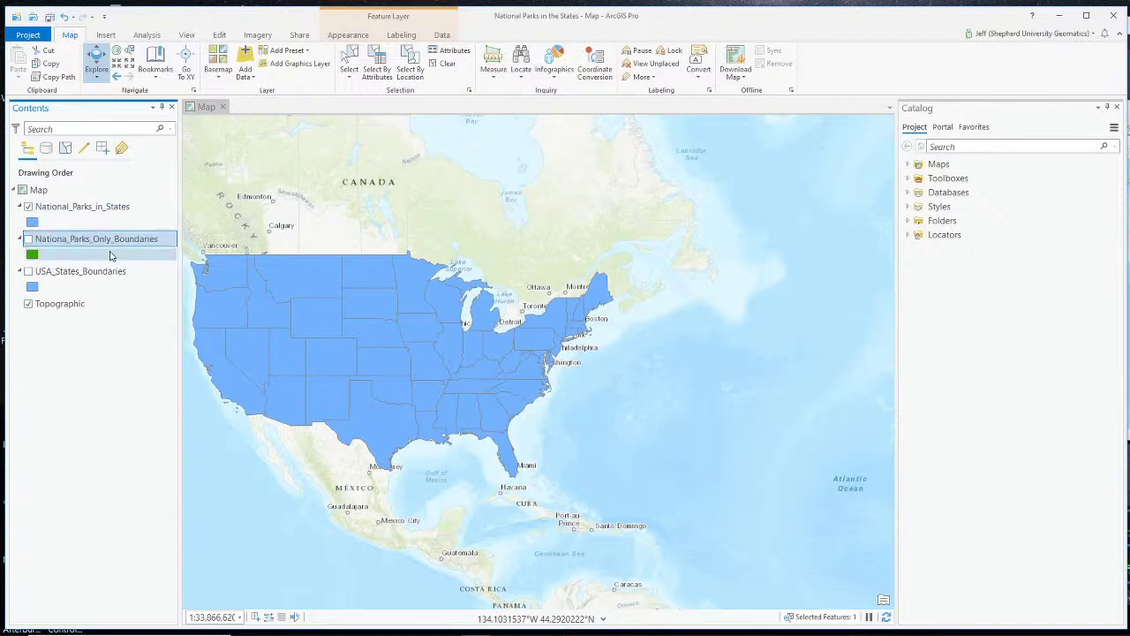
click(65, 210)
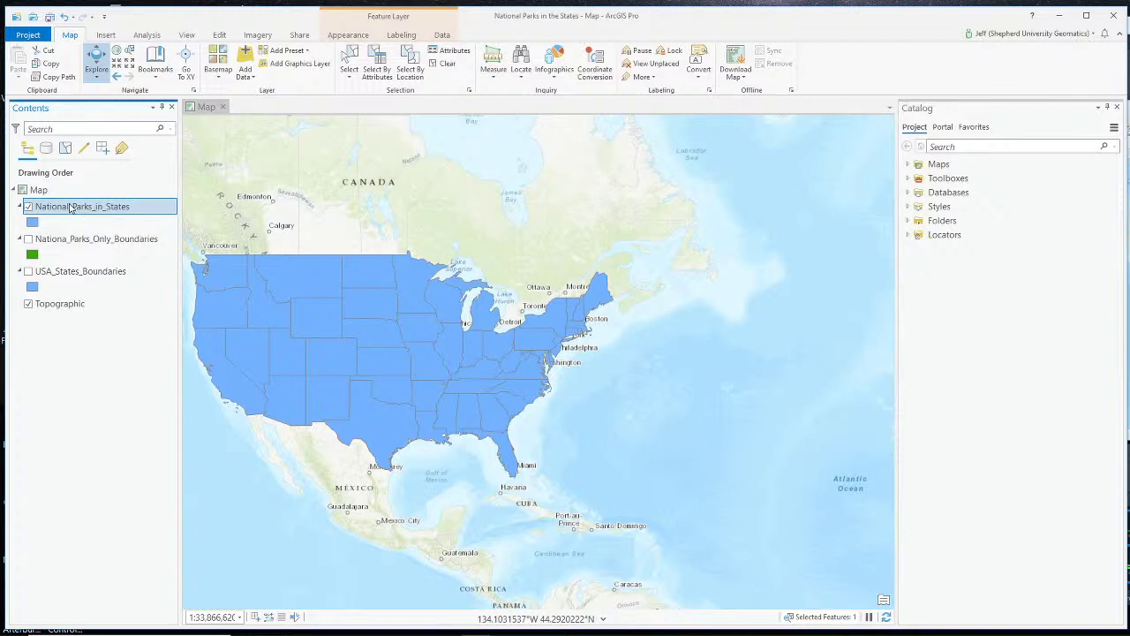
Replace the National_Parks_in_States label expression with $feature.NP_Count and apply it
right_click(95, 211)
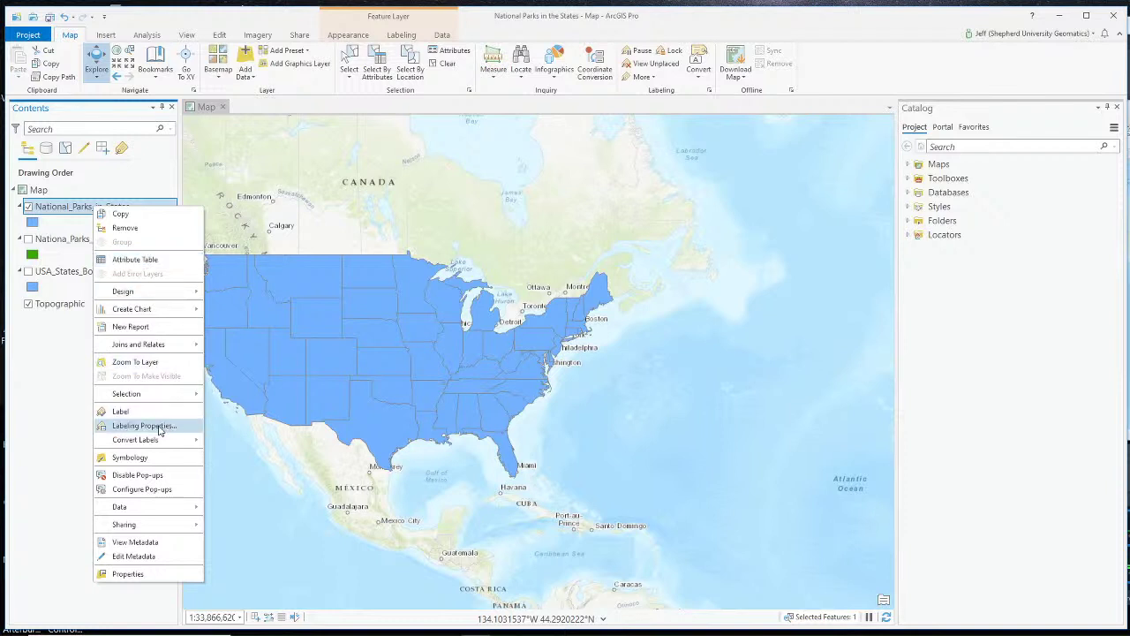
click(160, 429)
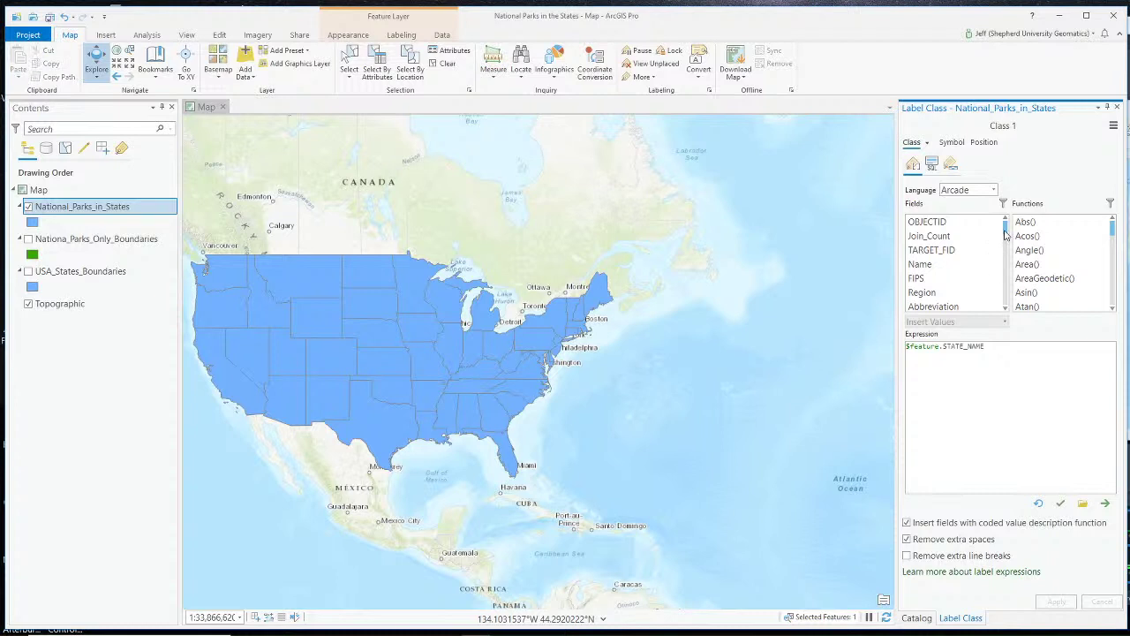
scroll(1005, 234, down, 3)
drag(992, 347, 886, 348)
key(BackSpace)
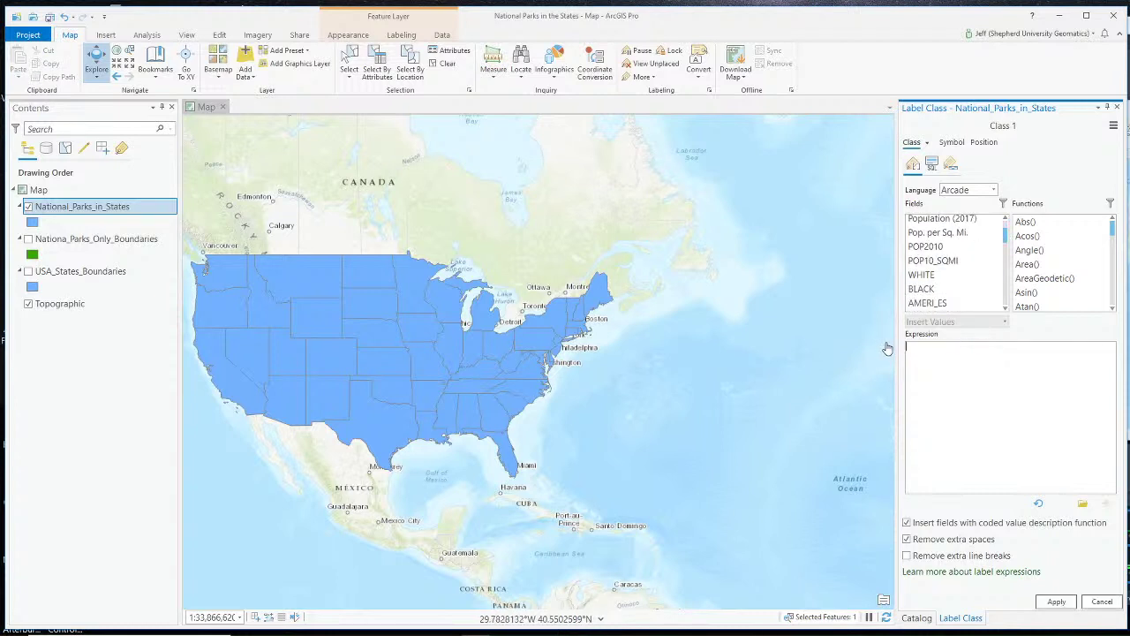
drag(1007, 240, 1006, 287)
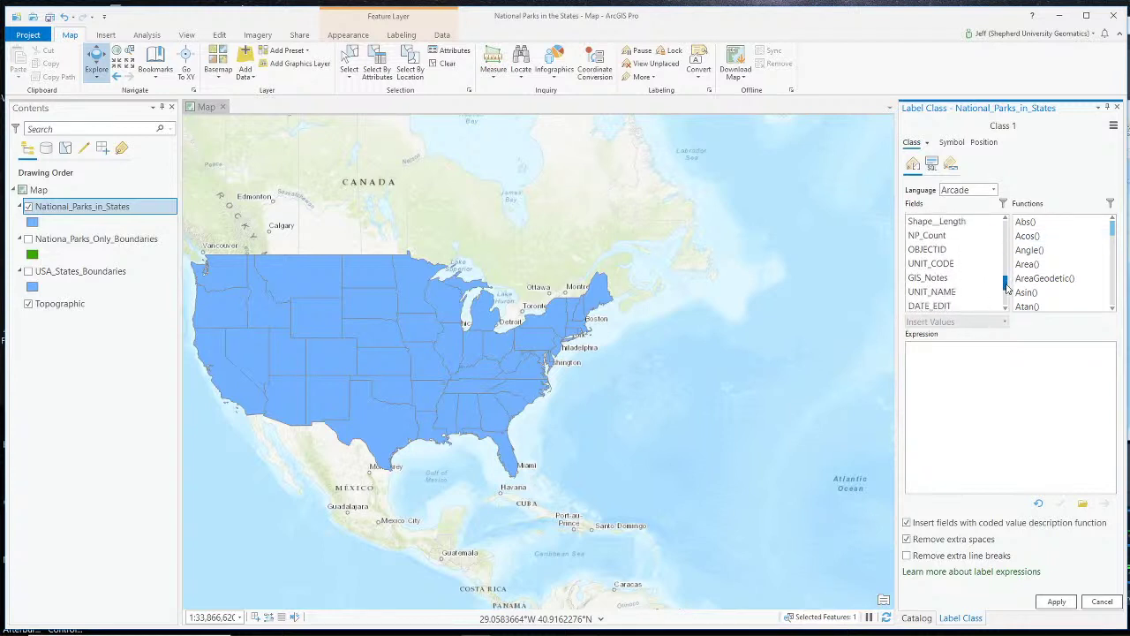
double_click(938, 236)
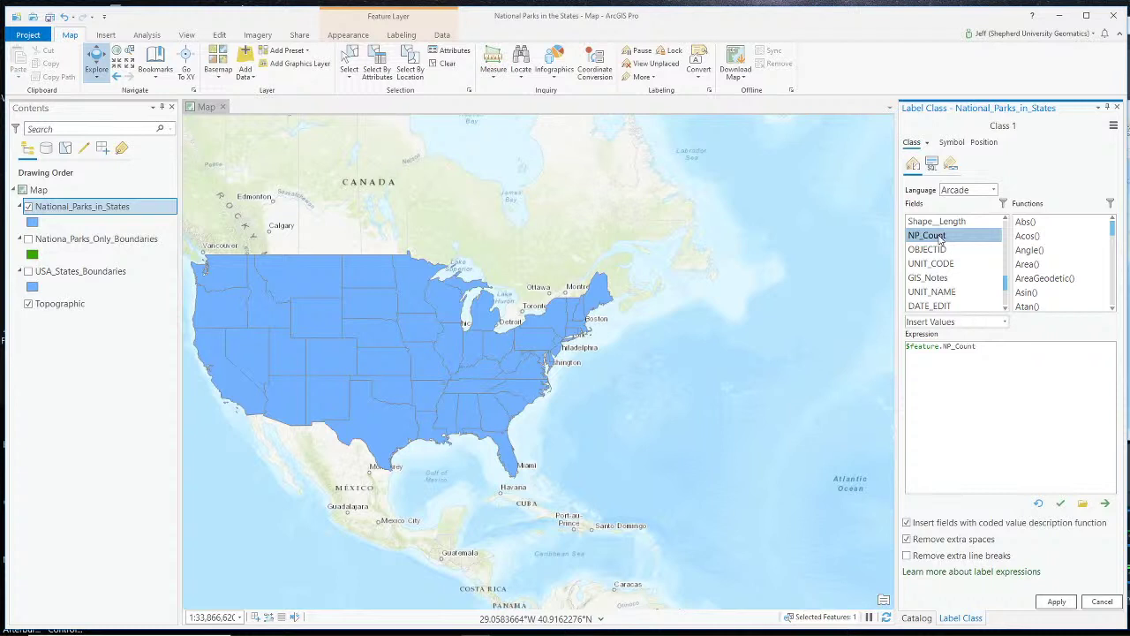
click(951, 142)
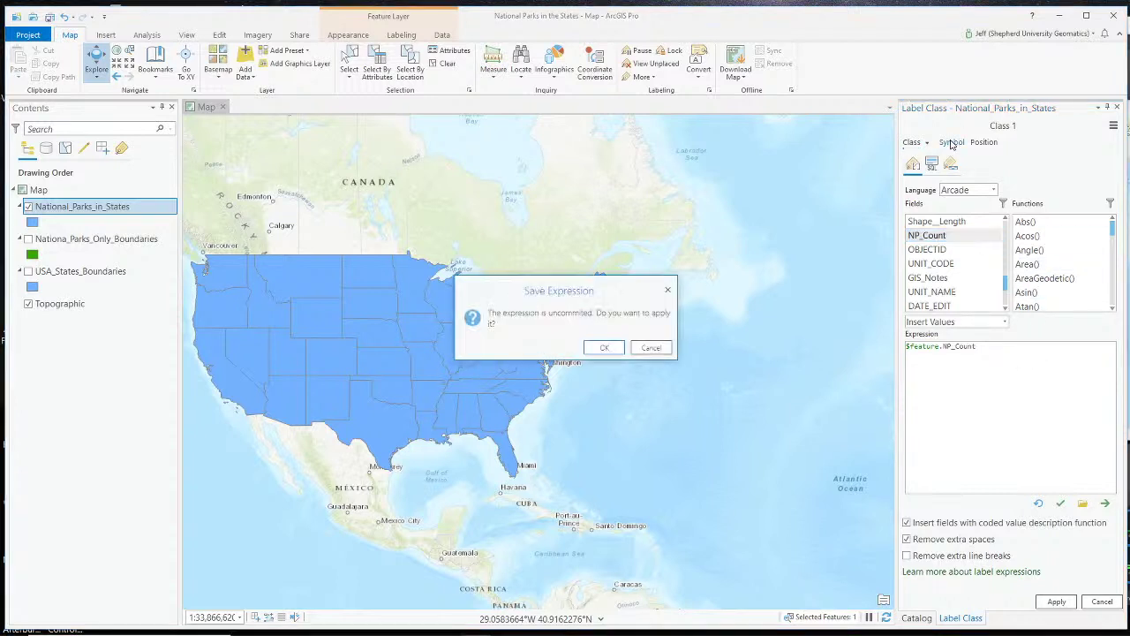
click(601, 348)
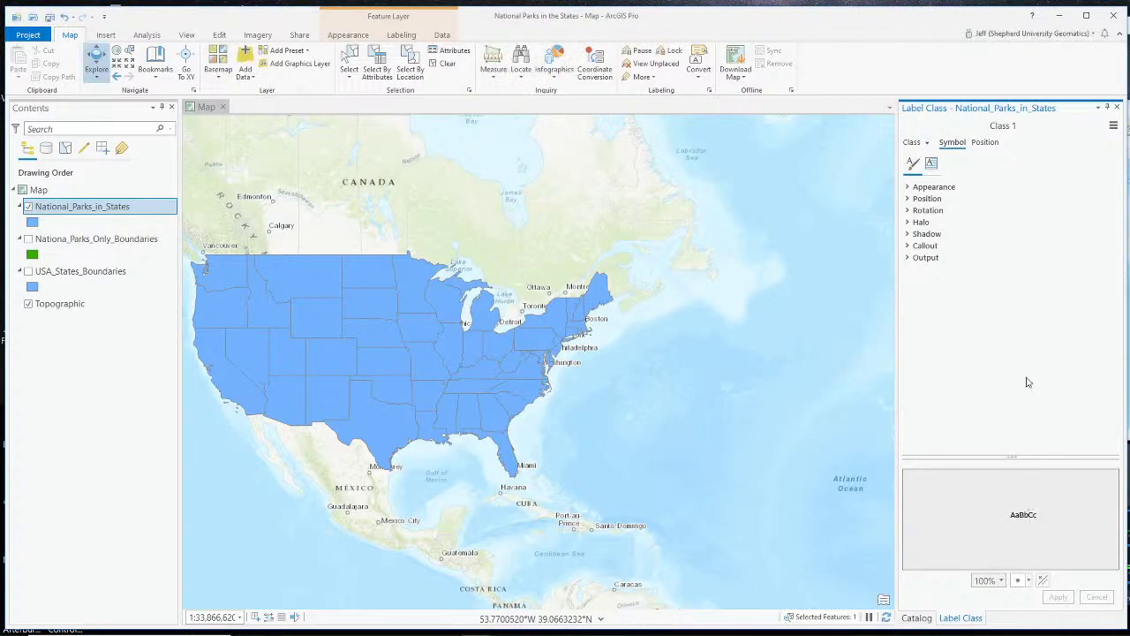
Set the label font size to 12 pt and turn on labels for the National_Parks_in_States layer
click(913, 189)
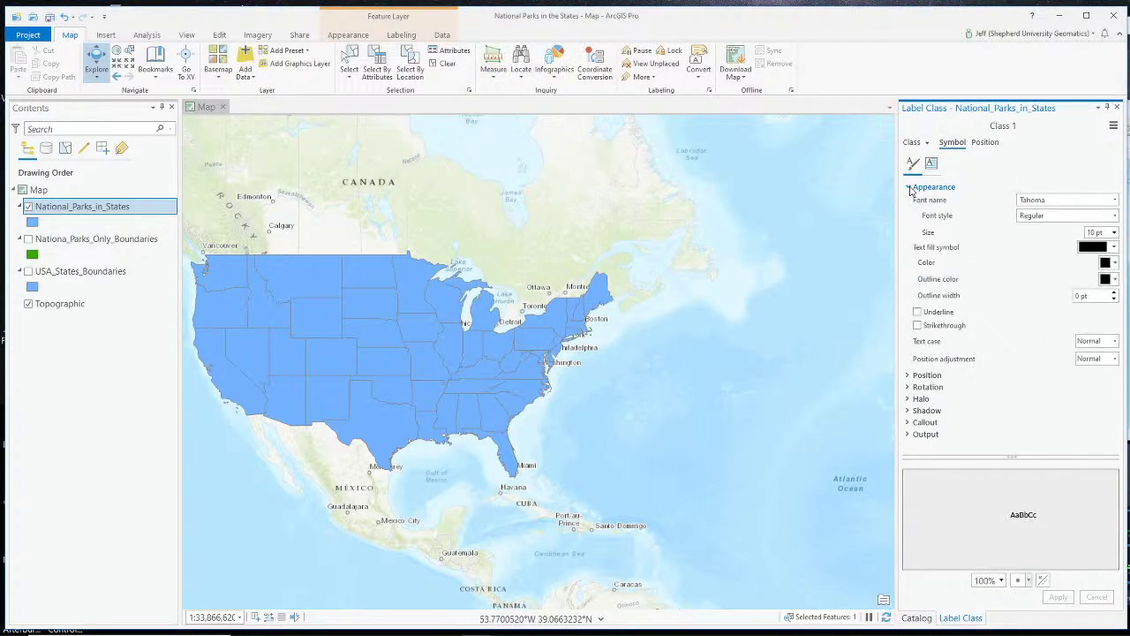
click(1114, 232)
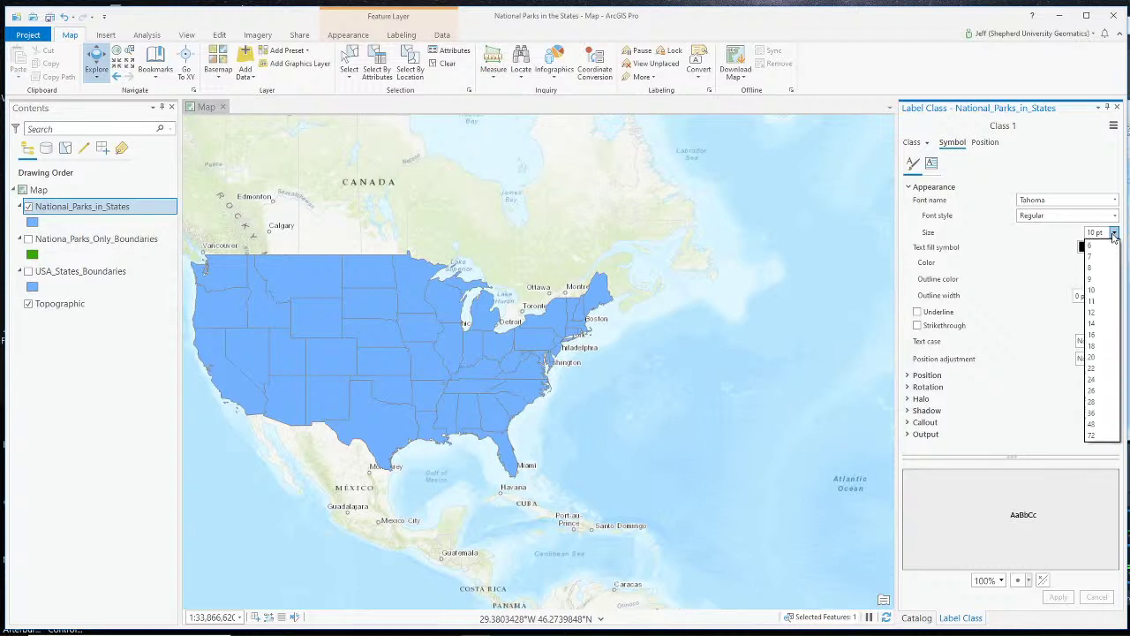
click(1010, 243)
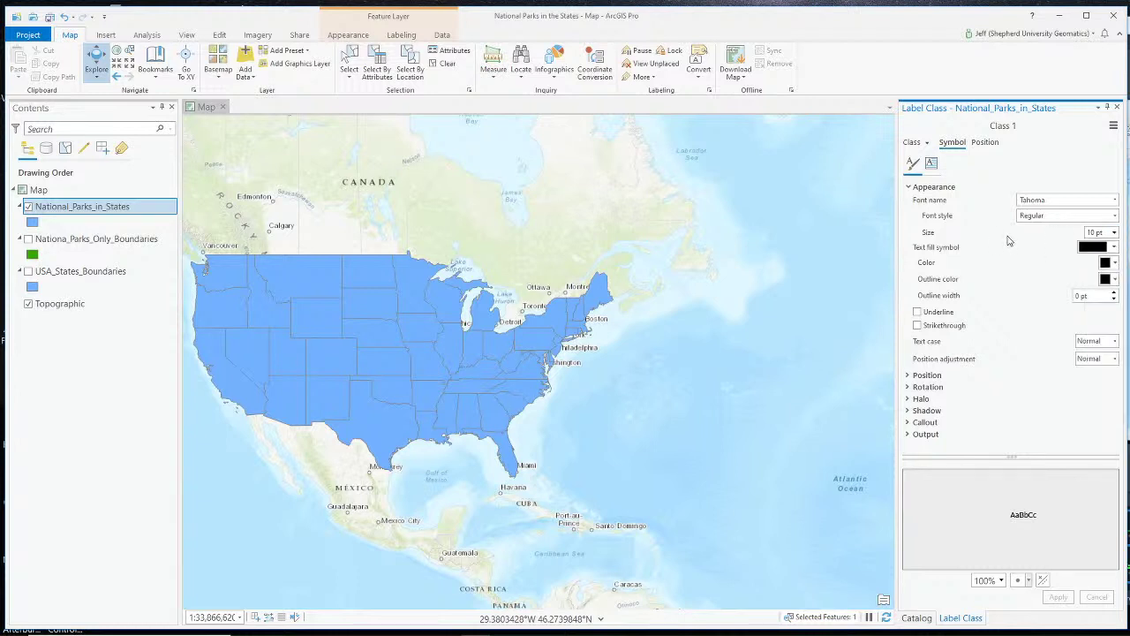
click(1114, 232)
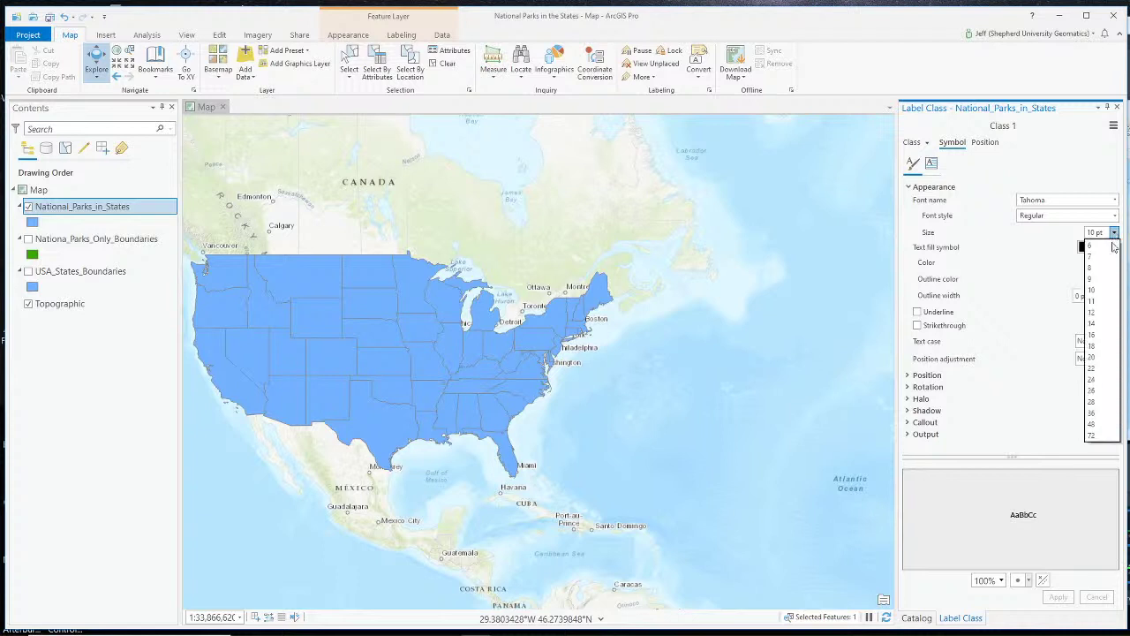
click(1101, 319)
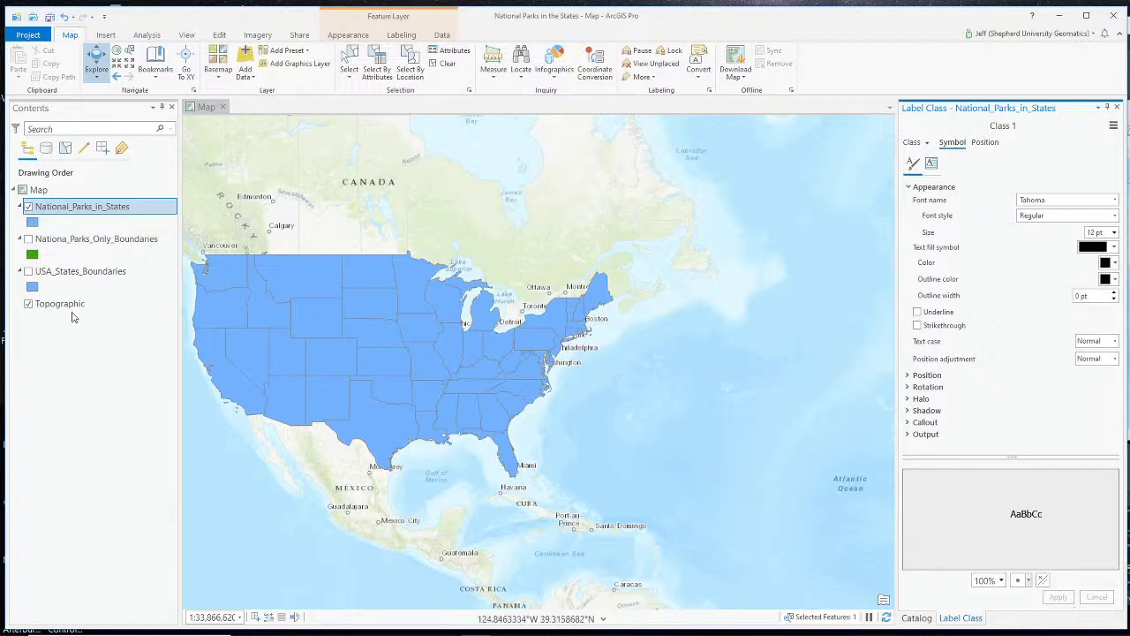
right_click(60, 204)
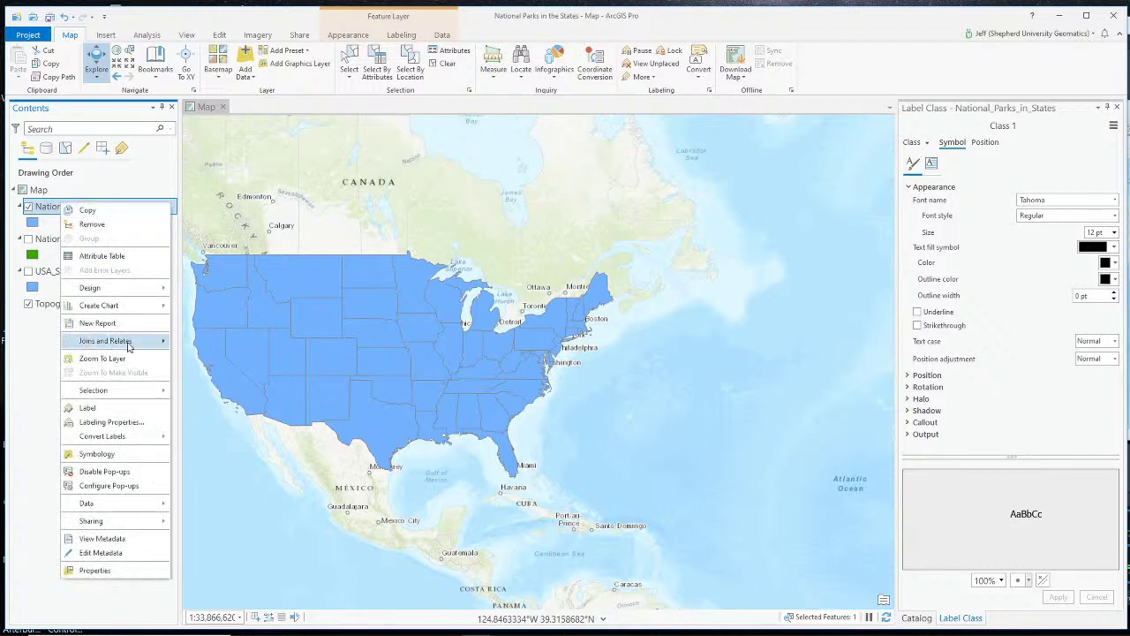
click(147, 408)
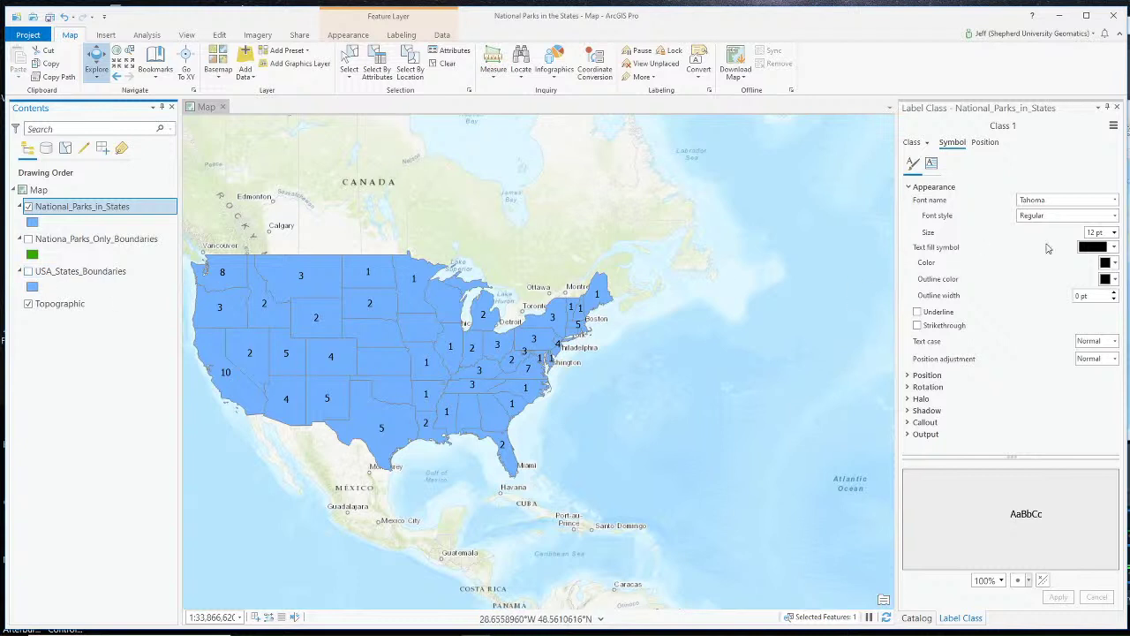
Set the National_Parks_in_States label font size to 18 pt and apply it
click(1114, 233)
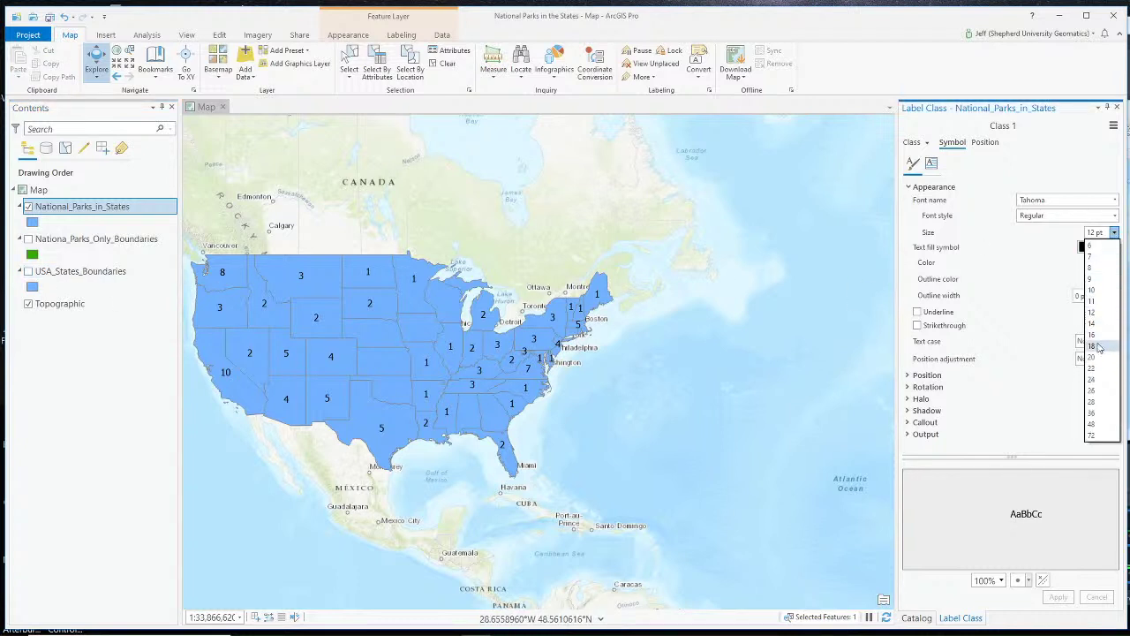
click(1091, 345)
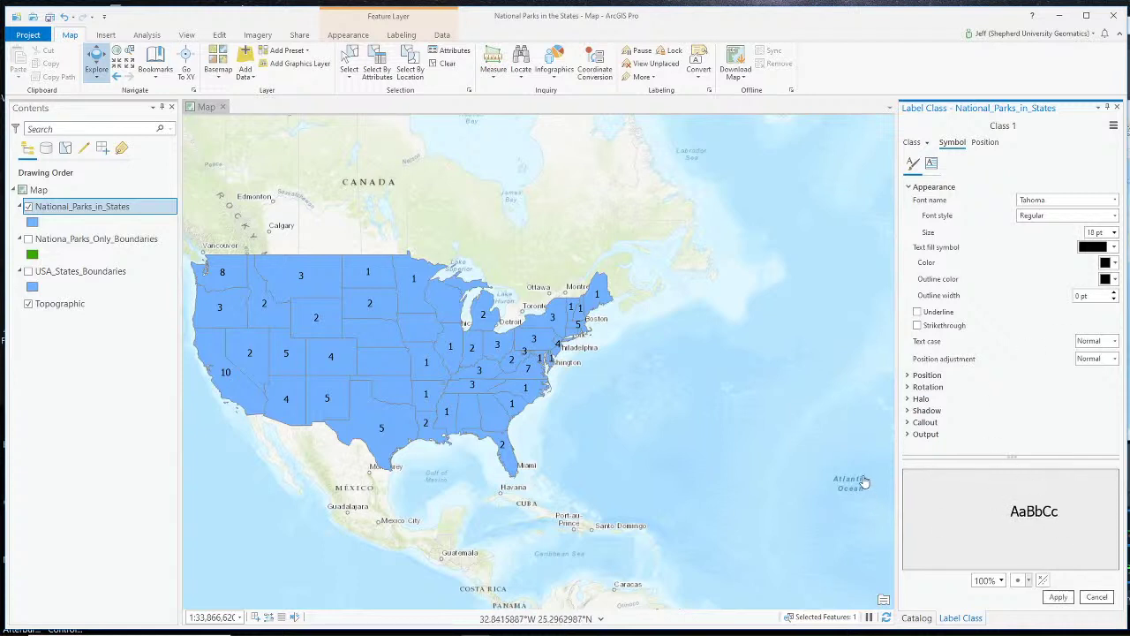
click(1067, 598)
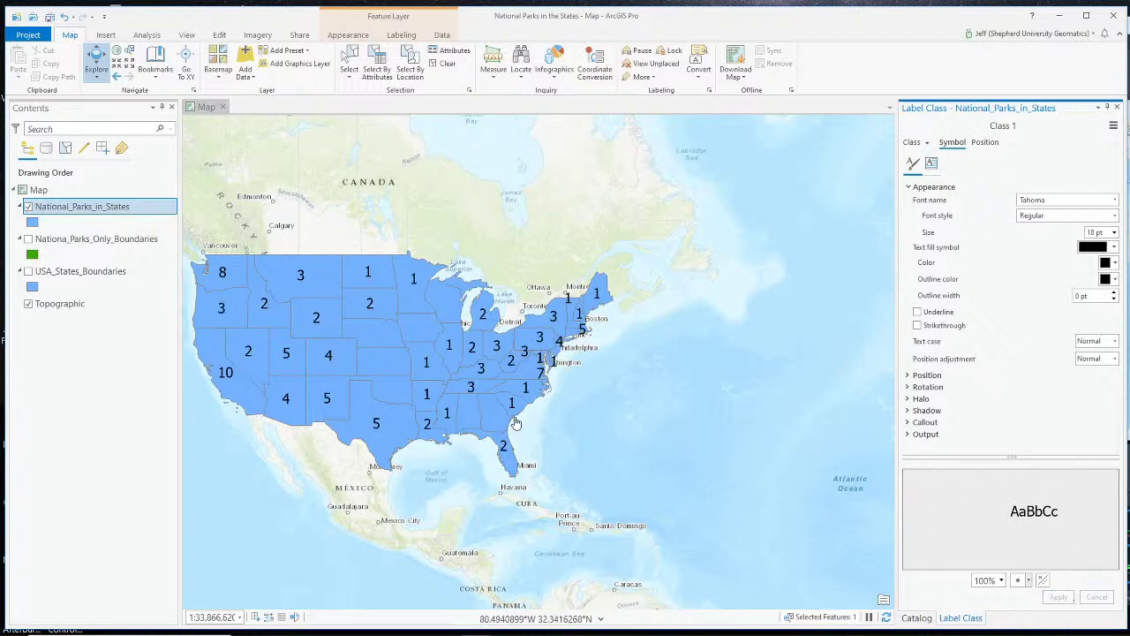
drag(438, 333, 570, 333)
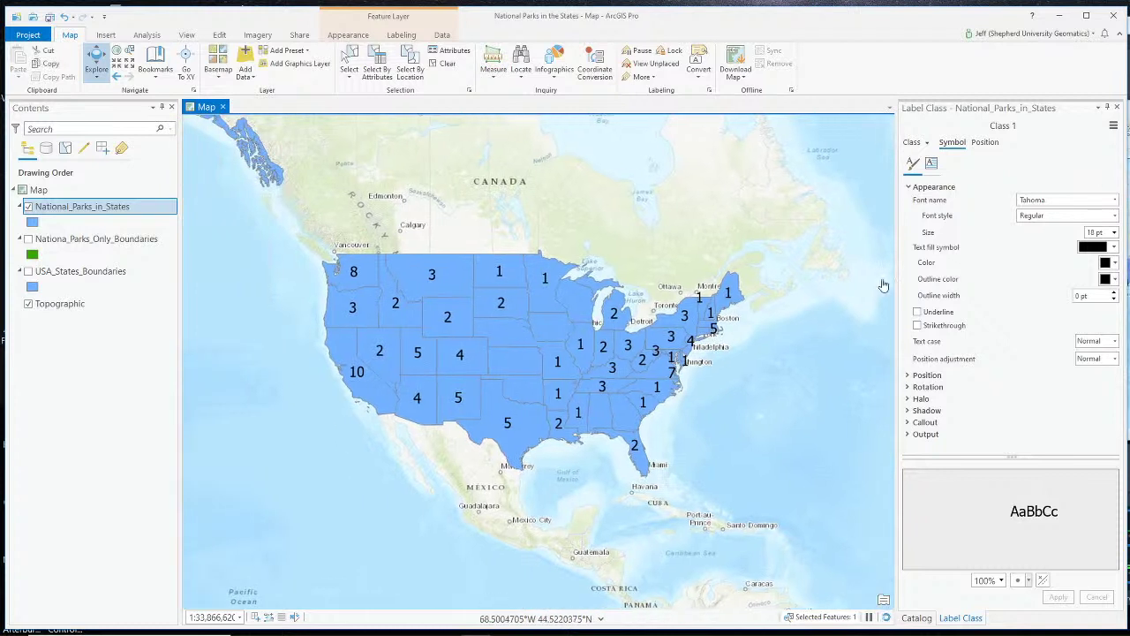
Set the National_Parks_in_States label font size to 14 pt and apply it
click(1114, 234)
click(1114, 234)
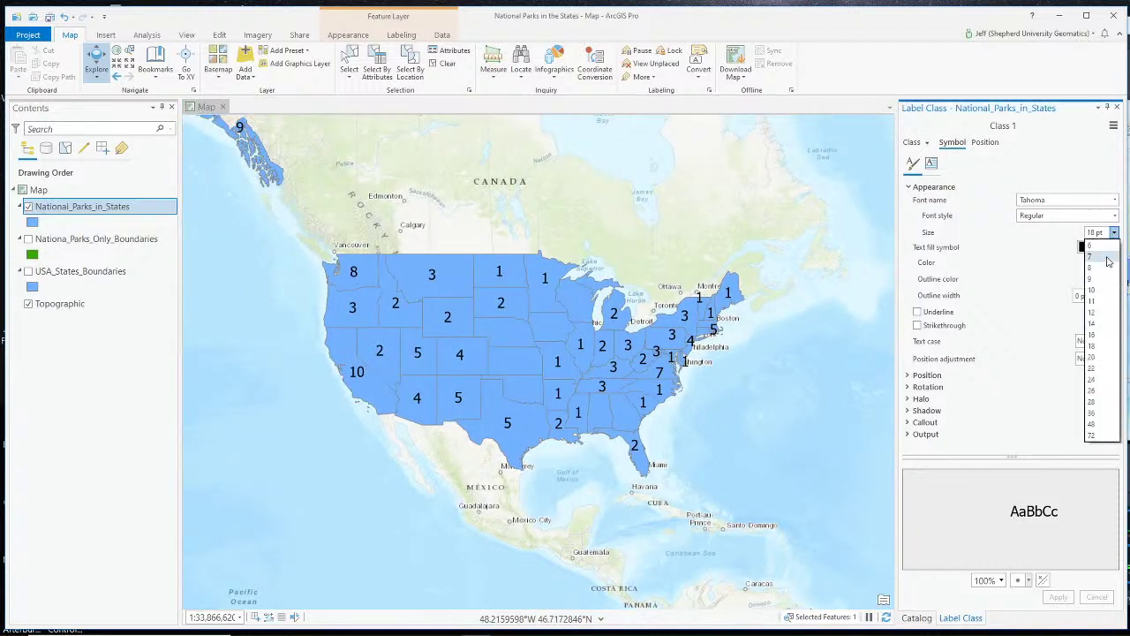
click(1093, 328)
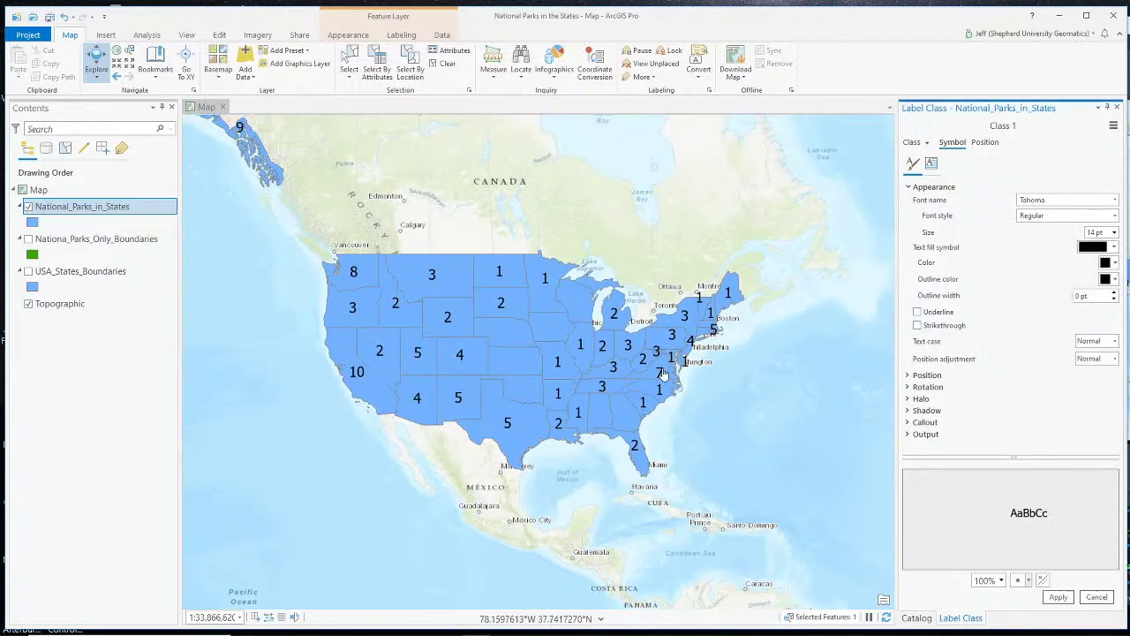
click(1115, 234)
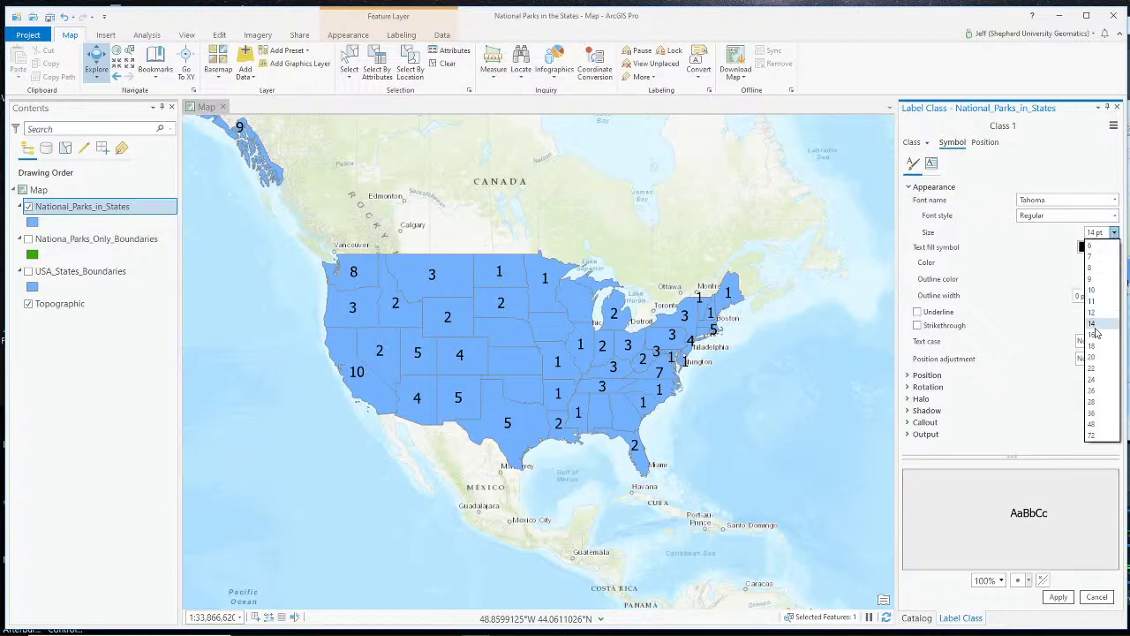
click(1057, 597)
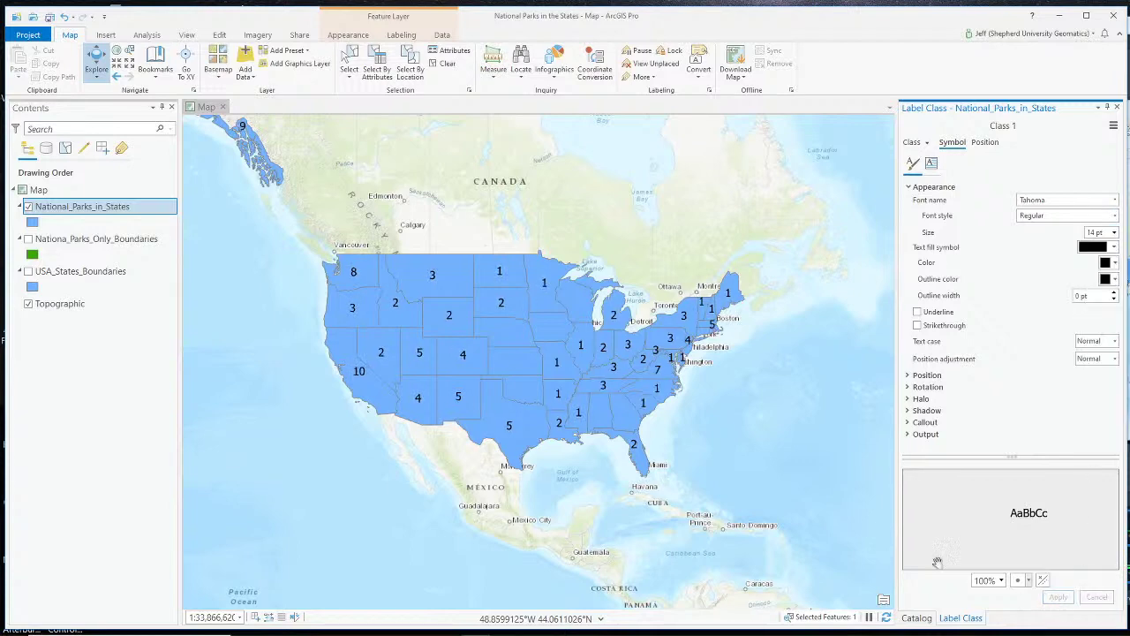
Examine the park-count labels on the map for the contiguous states, Alaska and Hawaii
scroll(496, 304, down, 2)
scroll(522, 315, up, 5)
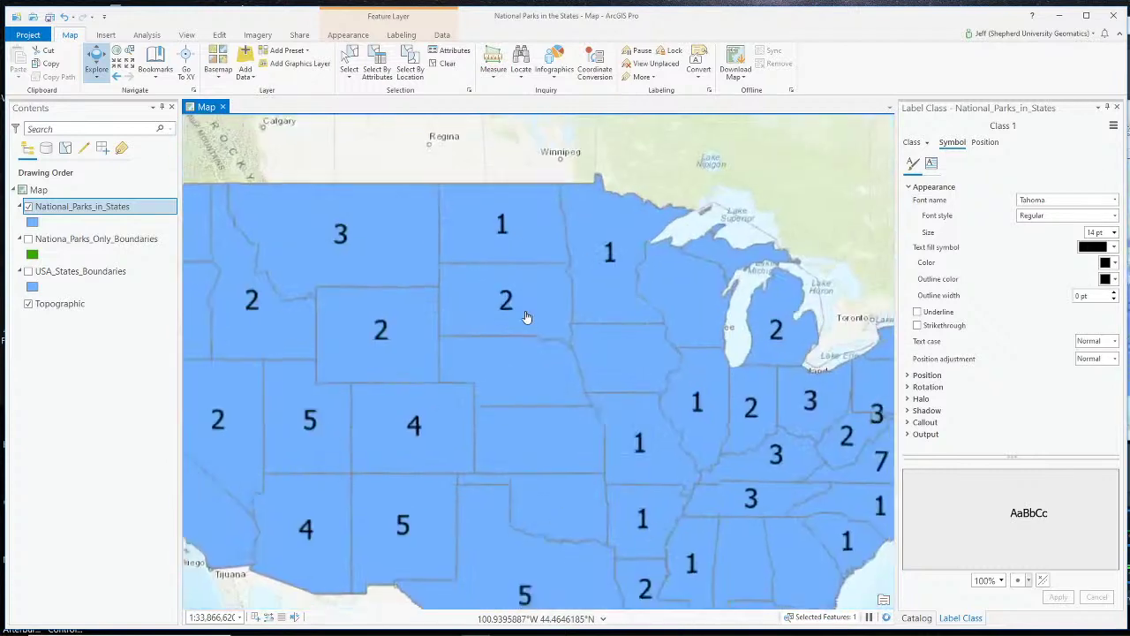
scroll(521, 354, down, 2)
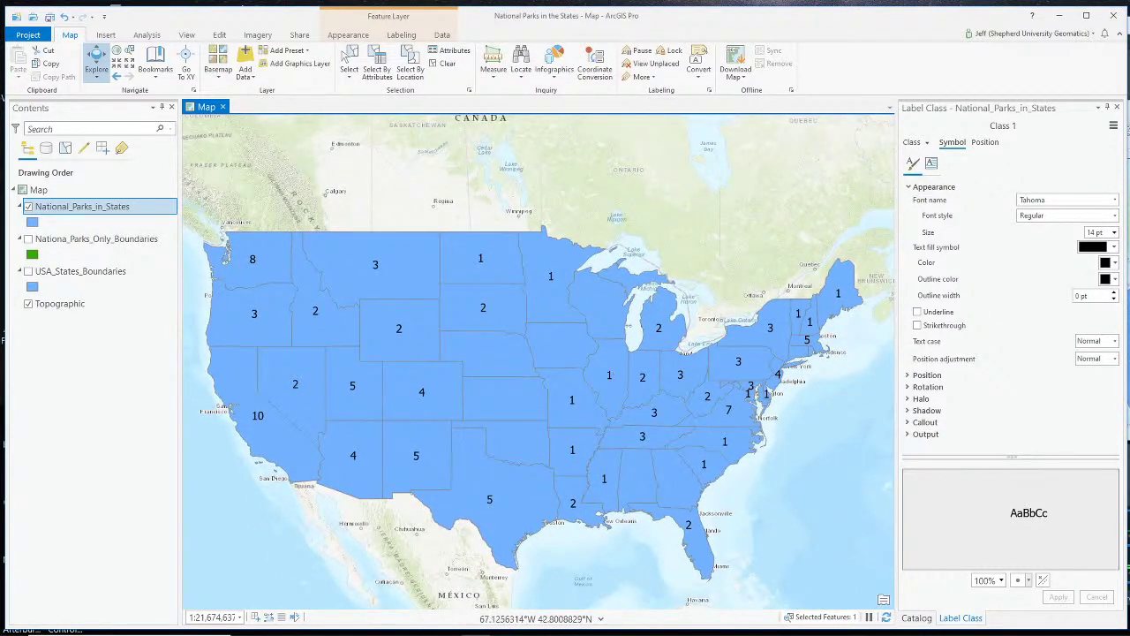
key(alt+Tab)
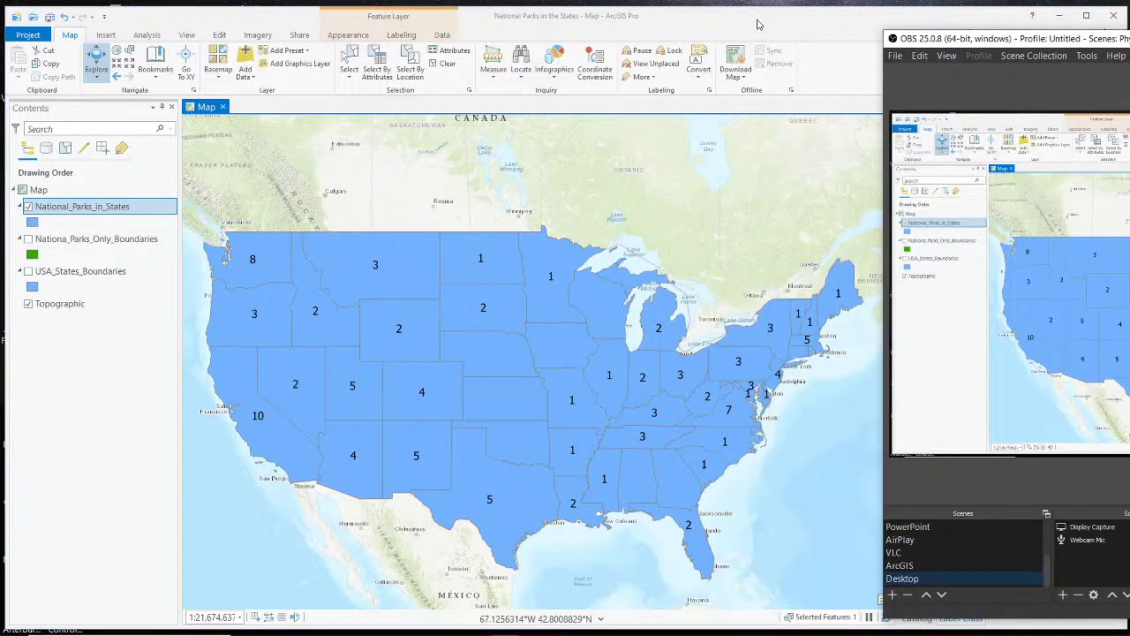
drag(757, 23, 728, 12)
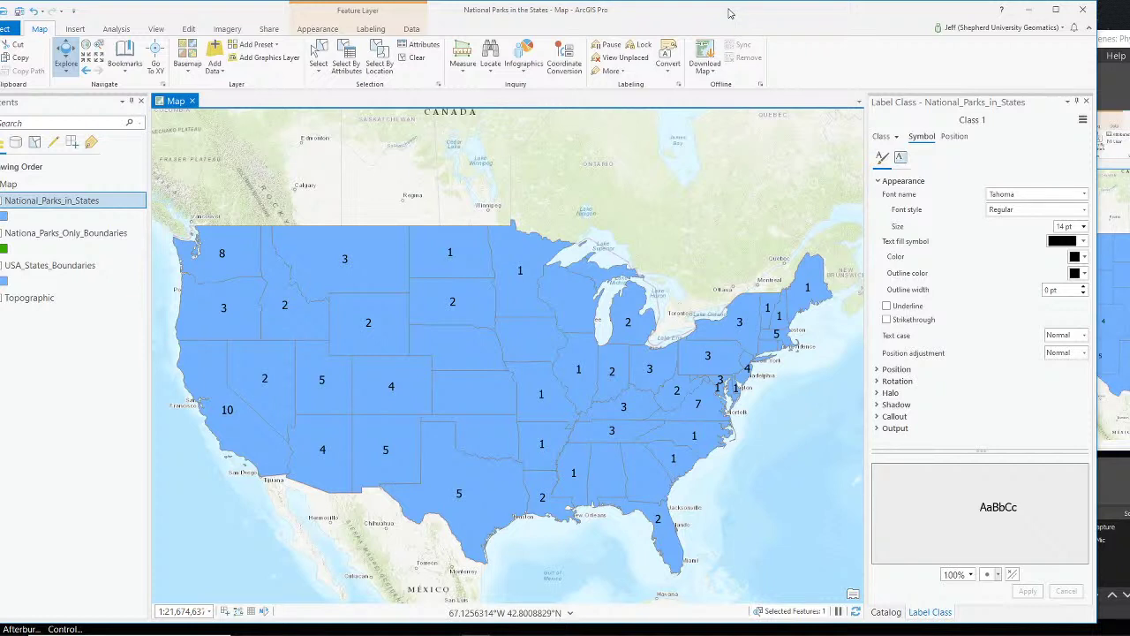
drag(212, 228, 545, 476)
scroll(371, 267, up, 1)
drag(371, 267, 479, 374)
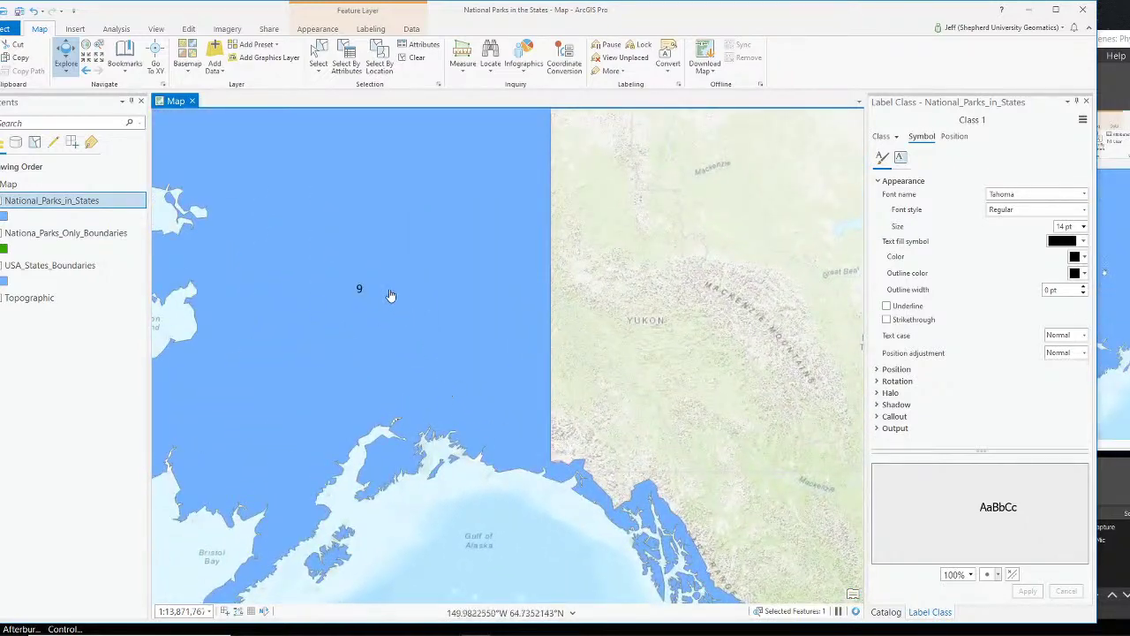
scroll(385, 301, down, 4)
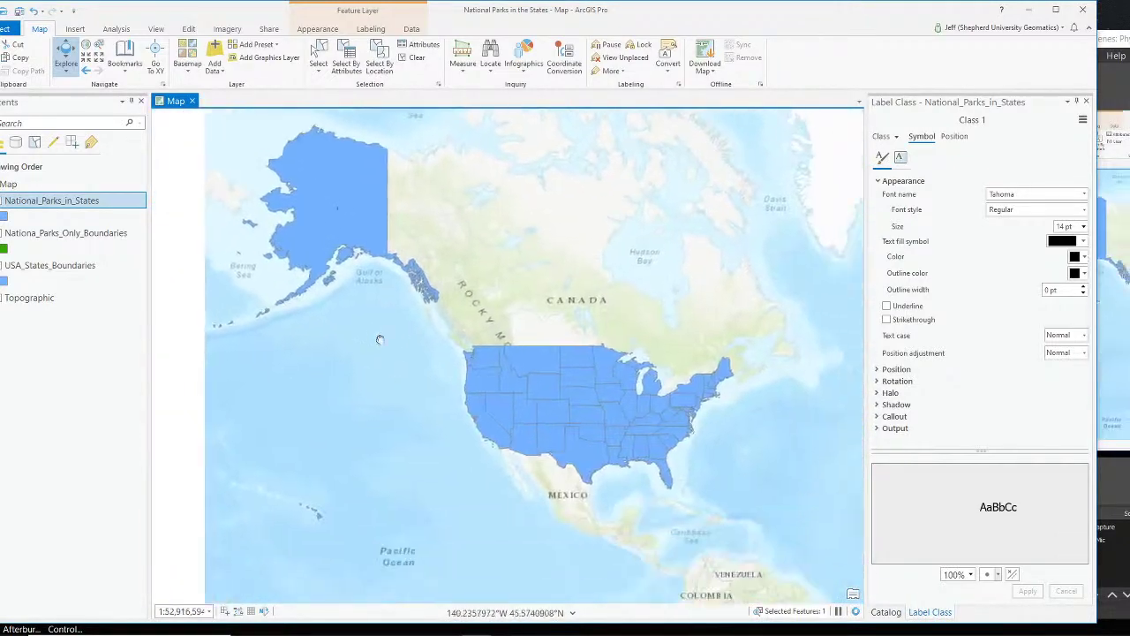
scroll(301, 463, up, 5)
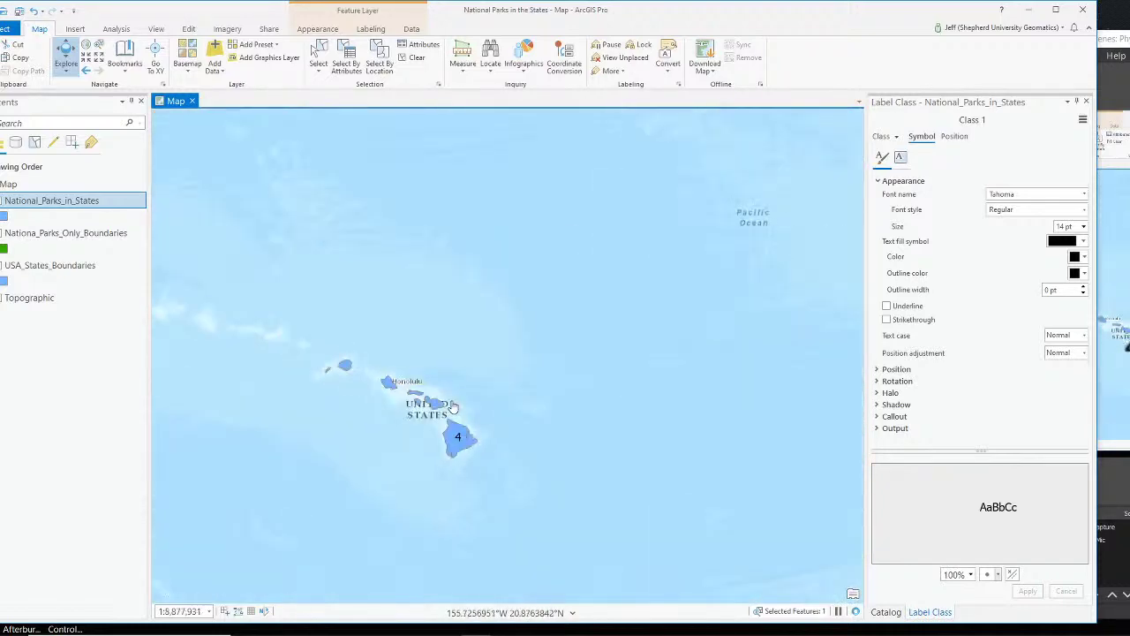
scroll(452, 408, down, 3)
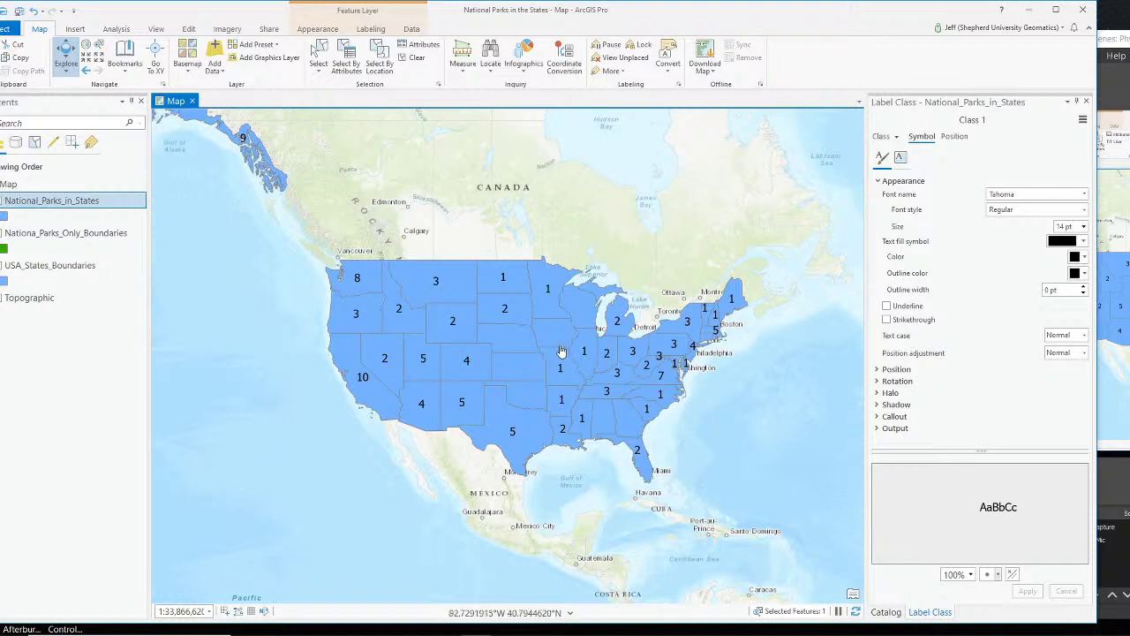
scroll(558, 350, down, 1)
scroll(558, 351, up, 1)
mouse_move(522, 353)
mouse_down()
mouse_move(424, 345)
mouse_move(504, 352)
mouse_up()
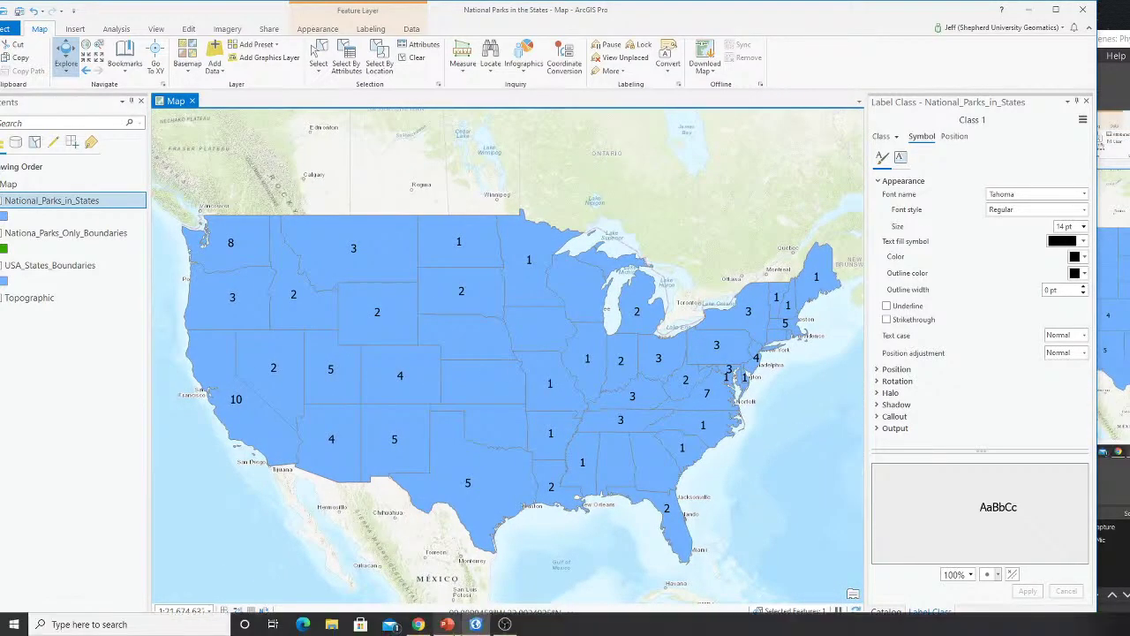
Open the National_Parks_in_States attribute table and bring its joined park fields, such as UNIT_TYPE and PARKNAME, into view
mouse_move(447, 624)
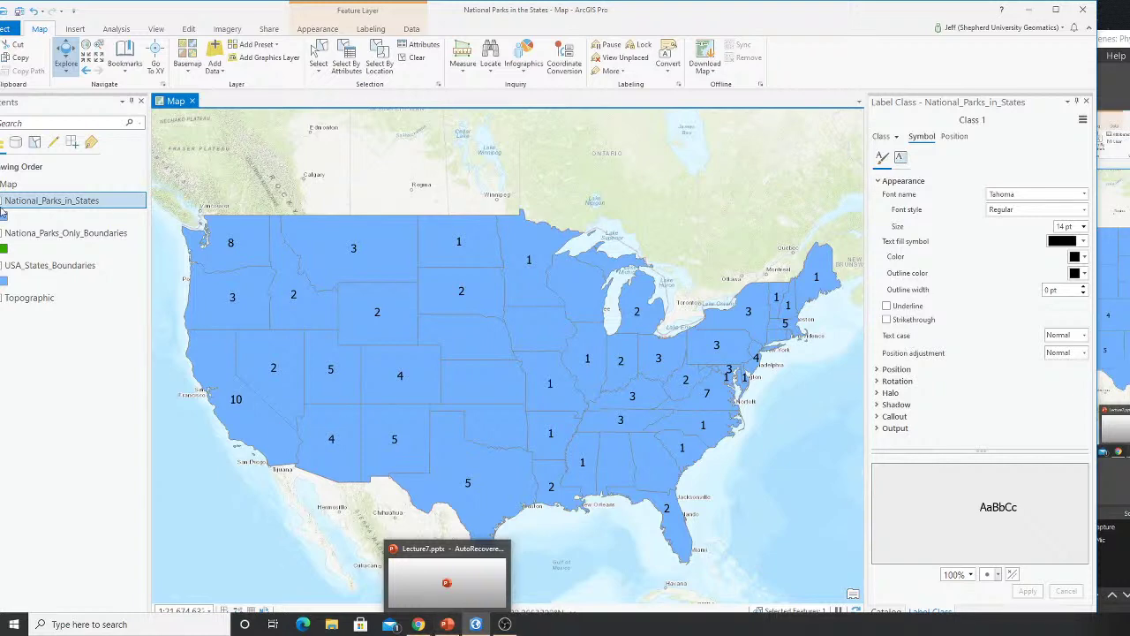
drag(160, 10, 186, 10)
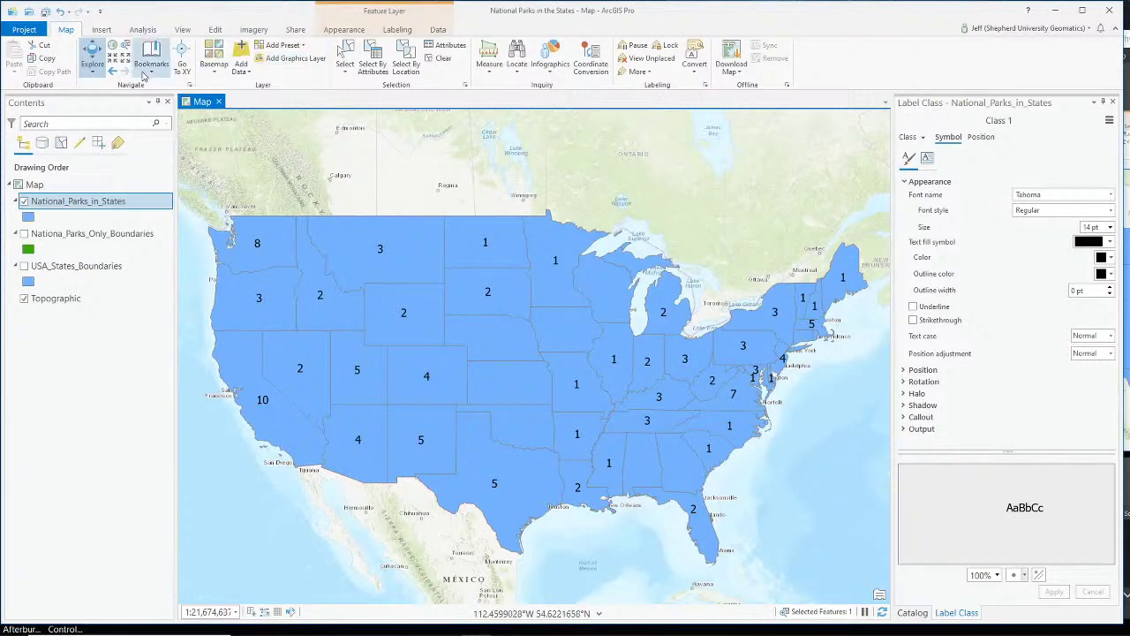
right_click(56, 202)
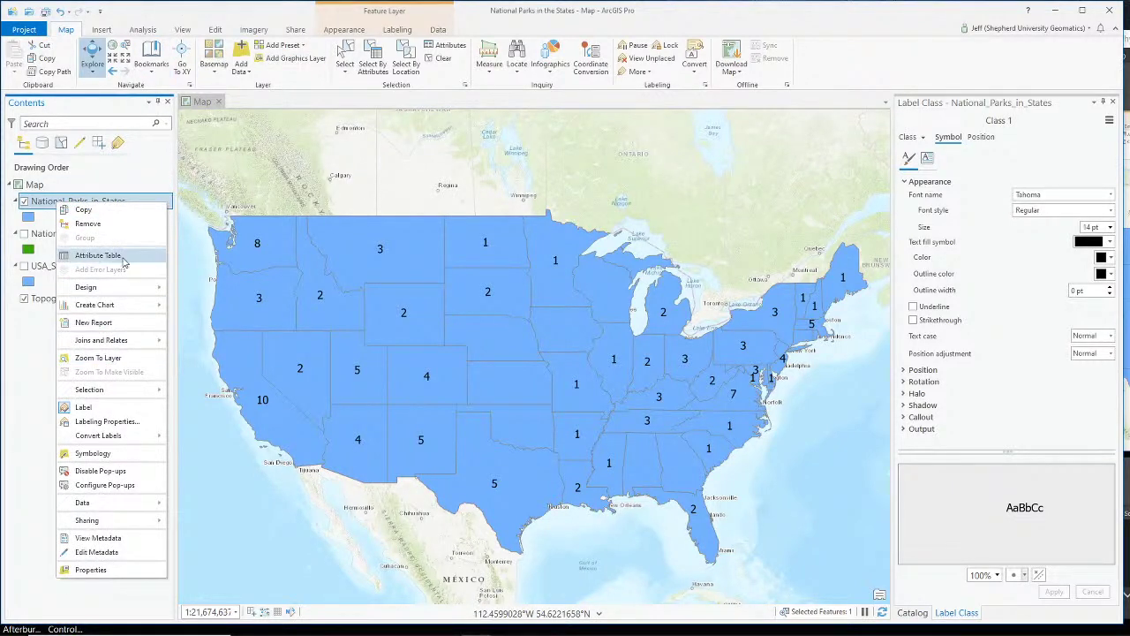
click(98, 255)
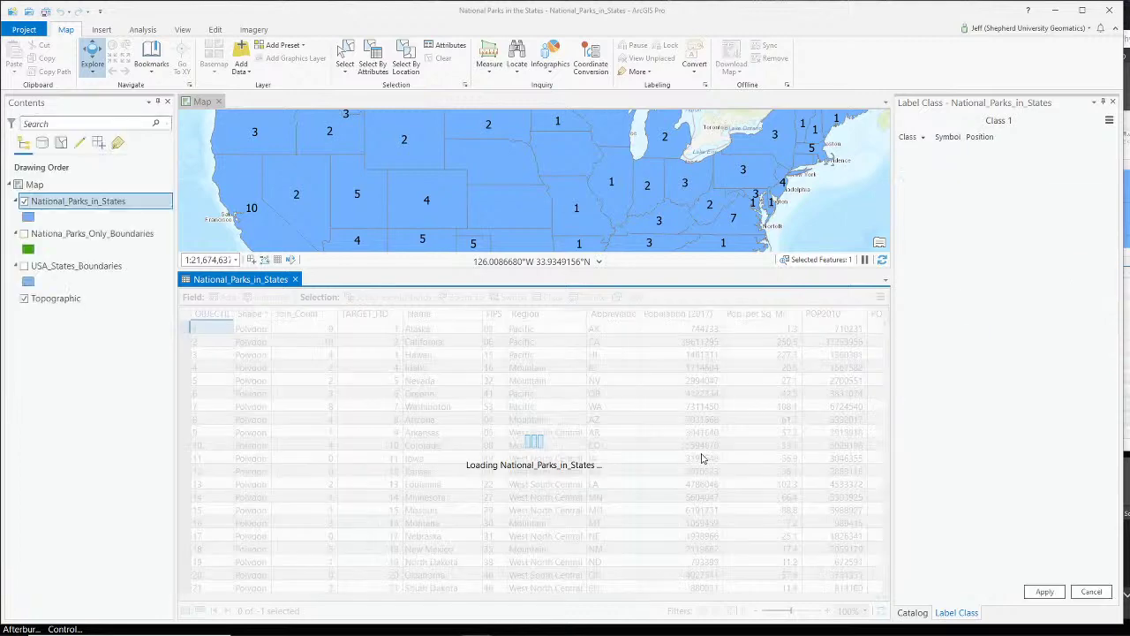
scroll(662, 444, down, 8)
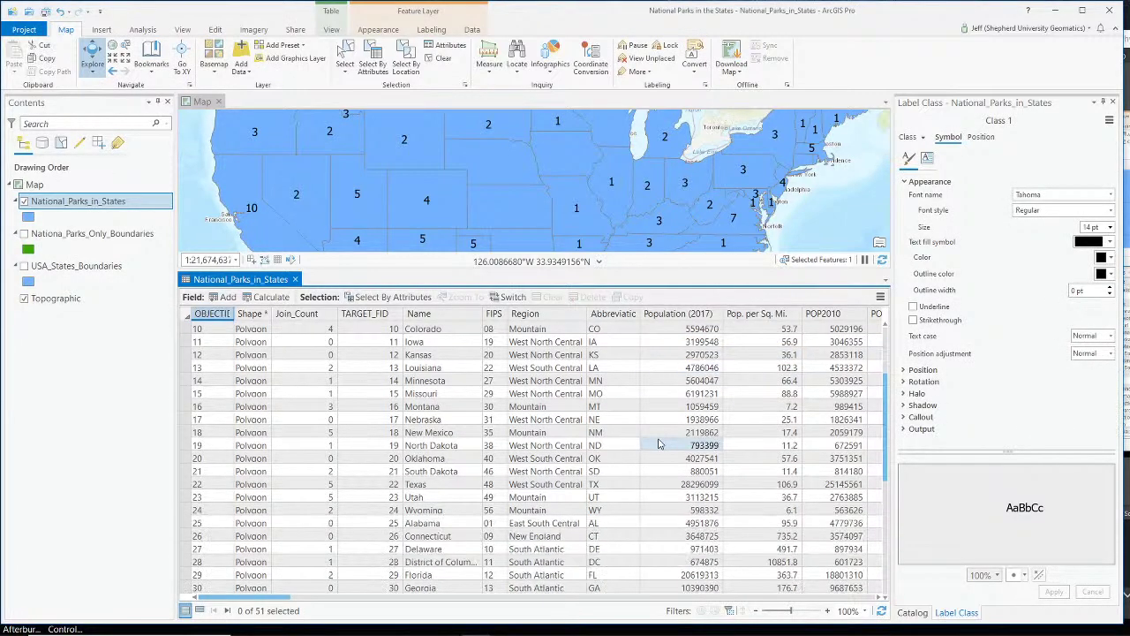
scroll(658, 444, down, 3)
drag(256, 603, 789, 620)
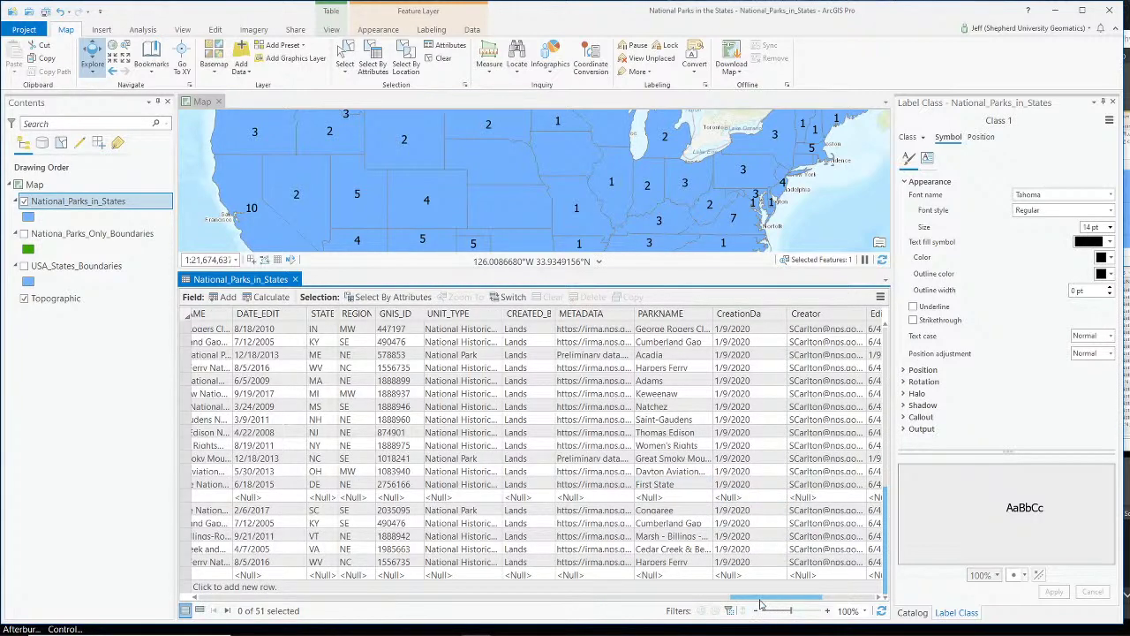
Select Kansas on the map and show only the selected record in the attribute table
click(345, 55)
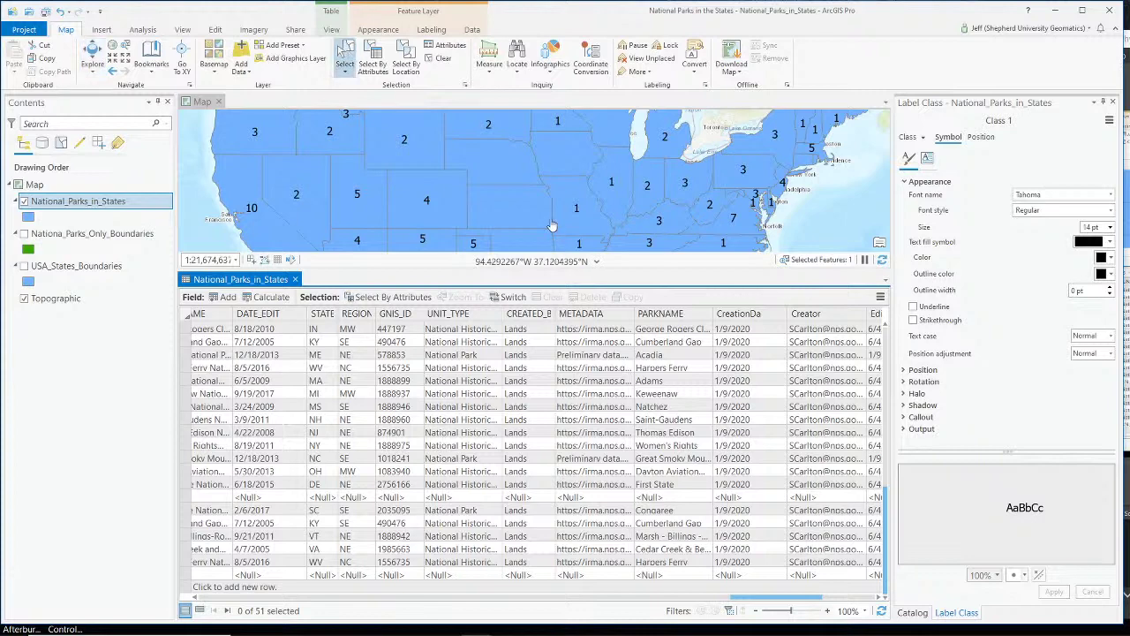
click(530, 212)
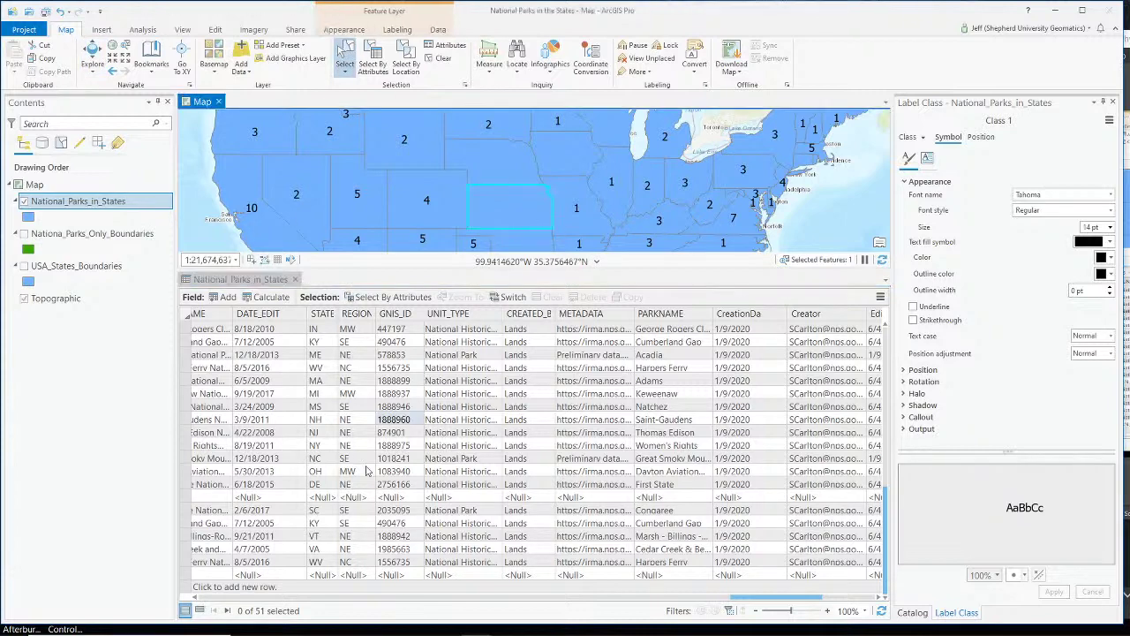
click(194, 614)
click(199, 610)
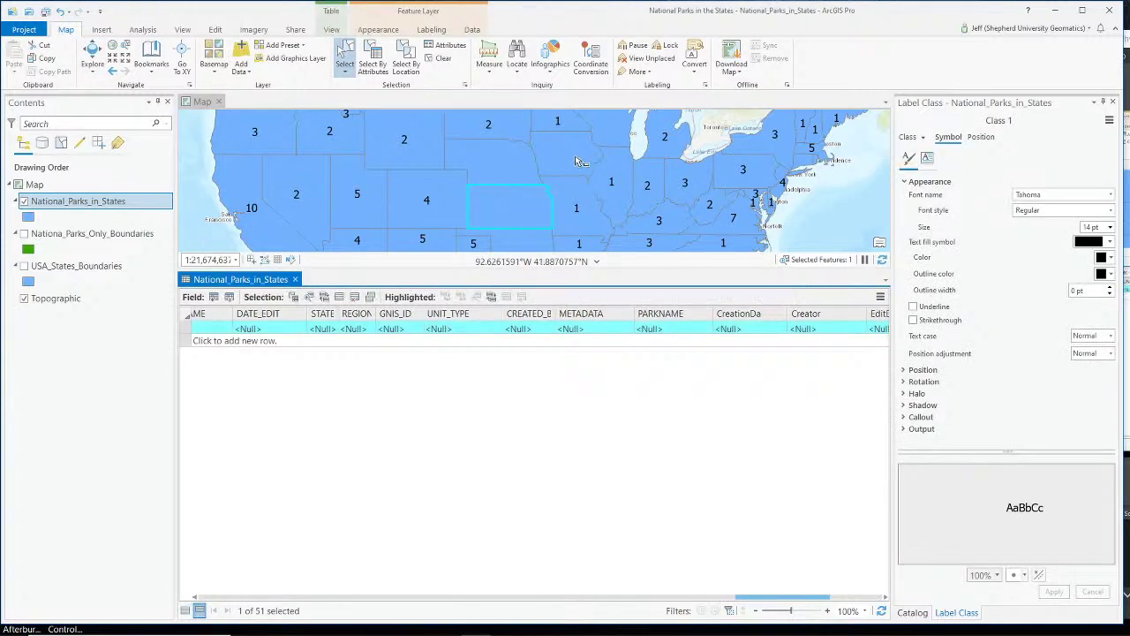
Enlarge the map view and add Iowa, Nebraska, Oklahoma, Wisconsin, Alabama, Georgia, Connecticut and Rhode Island to the selection
shift+click(577, 162)
shift+click(500, 164)
drag(545, 268, 545, 422)
shift+click(535, 329)
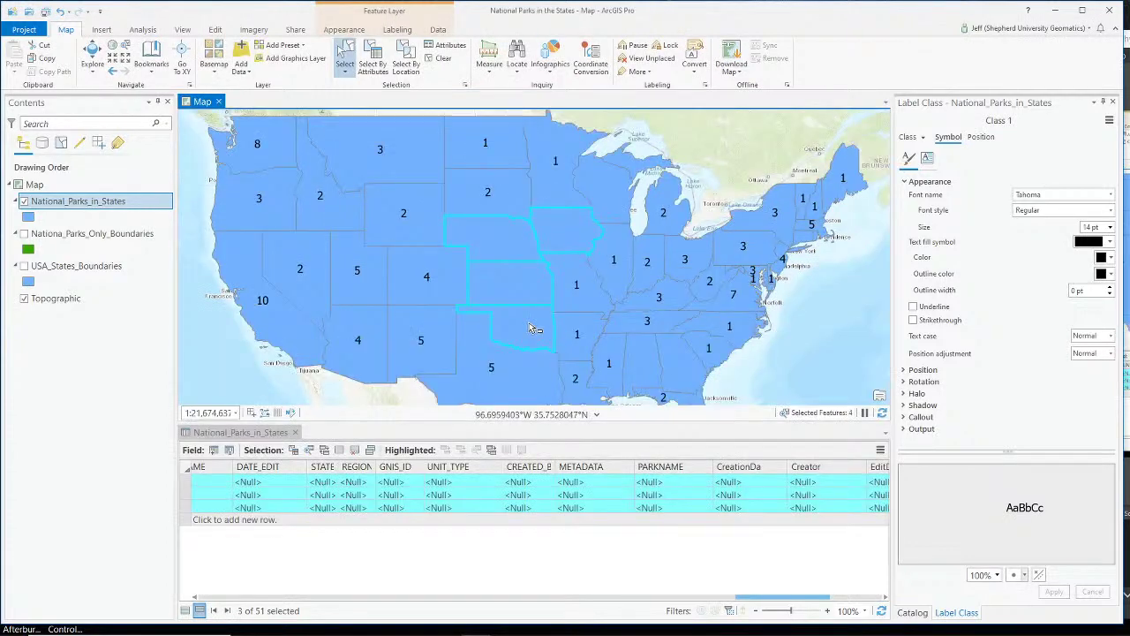
shift+click(628, 185)
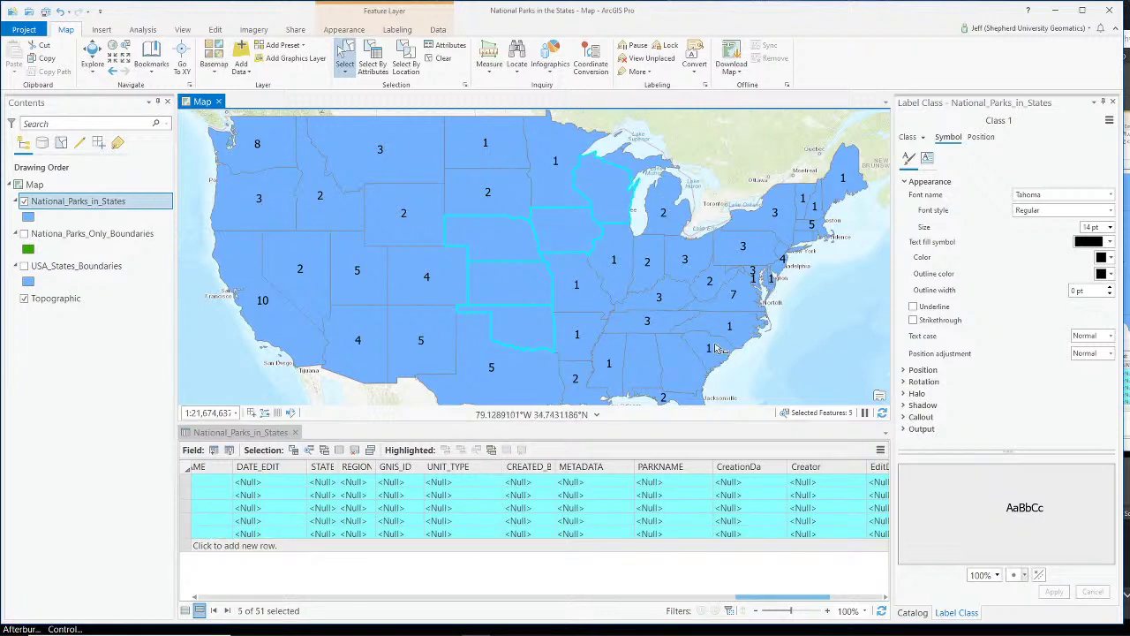
shift+click(640, 362)
shift+click(678, 362)
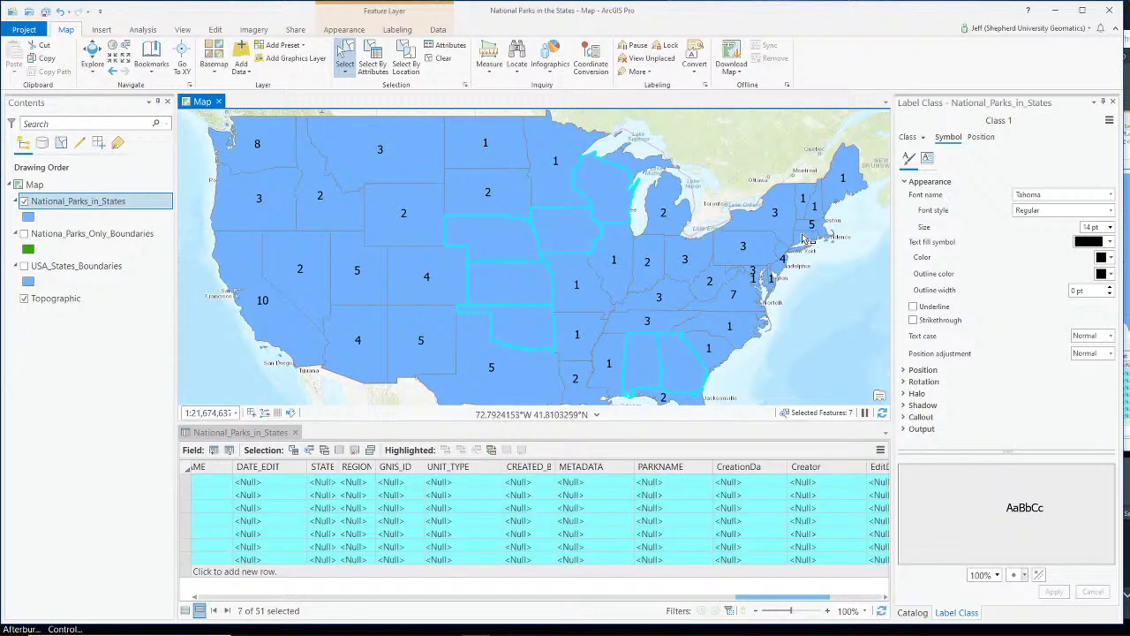
shift+click(814, 238)
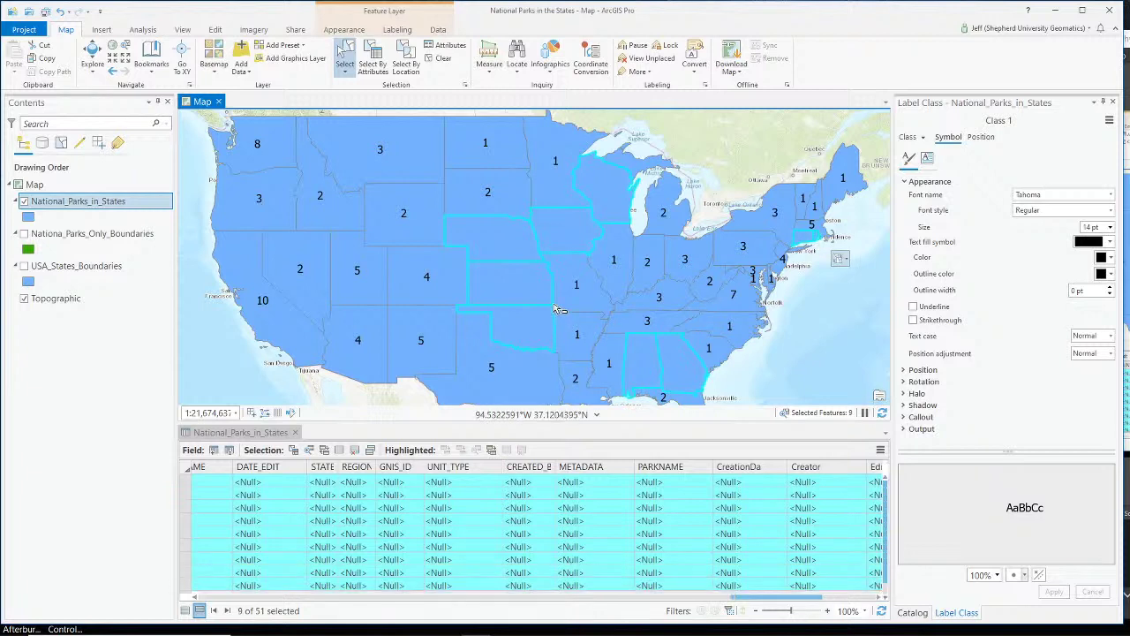
Examine the Join_Count, Name and joined park fields of the selected states in the attribute table
scroll(656, 523, down, 1)
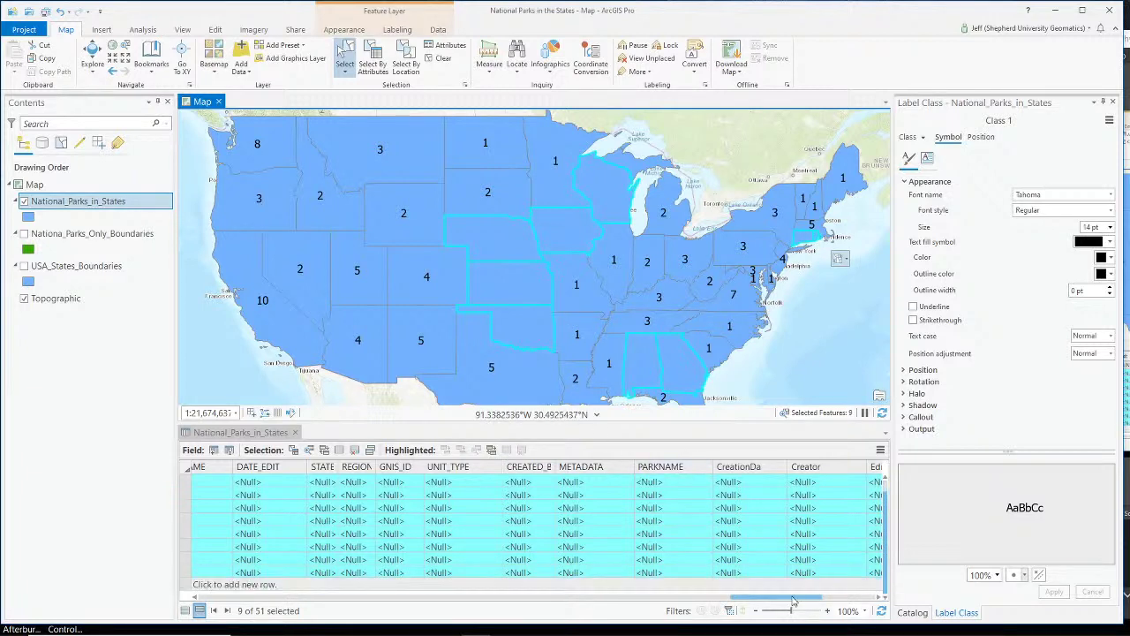
click(798, 598)
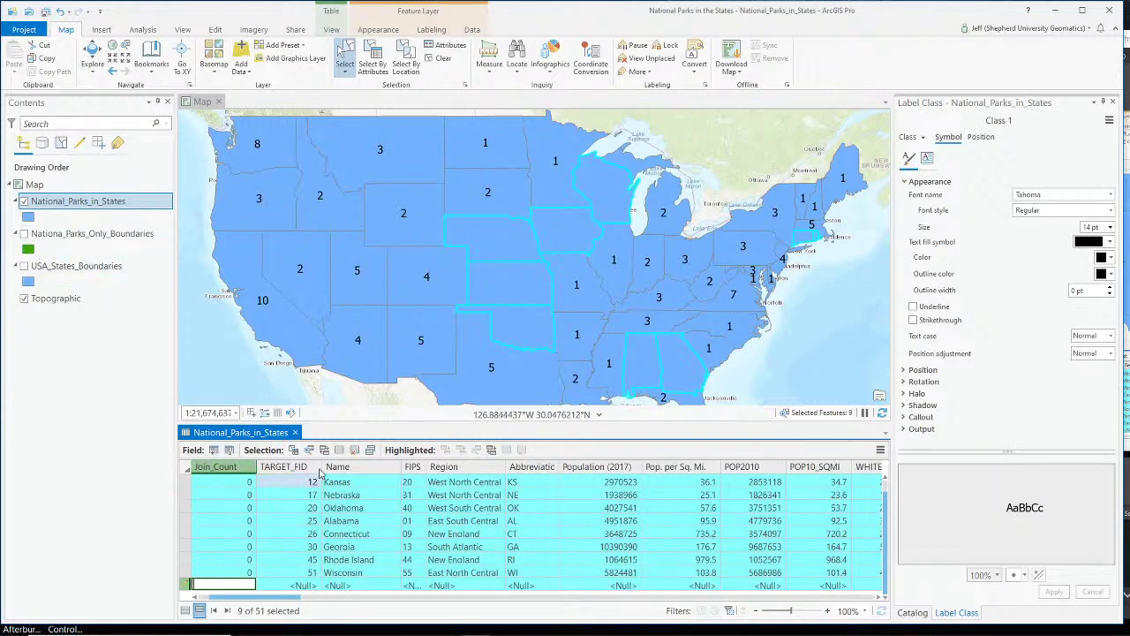
drag(258, 599, 220, 598)
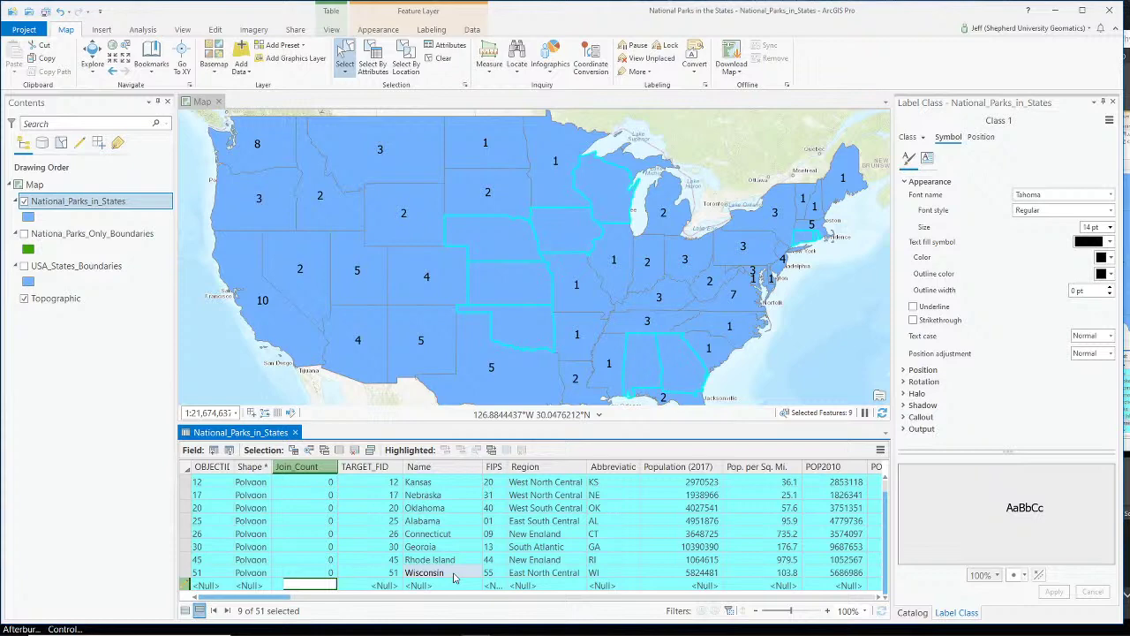
drag(277, 603, 797, 624)
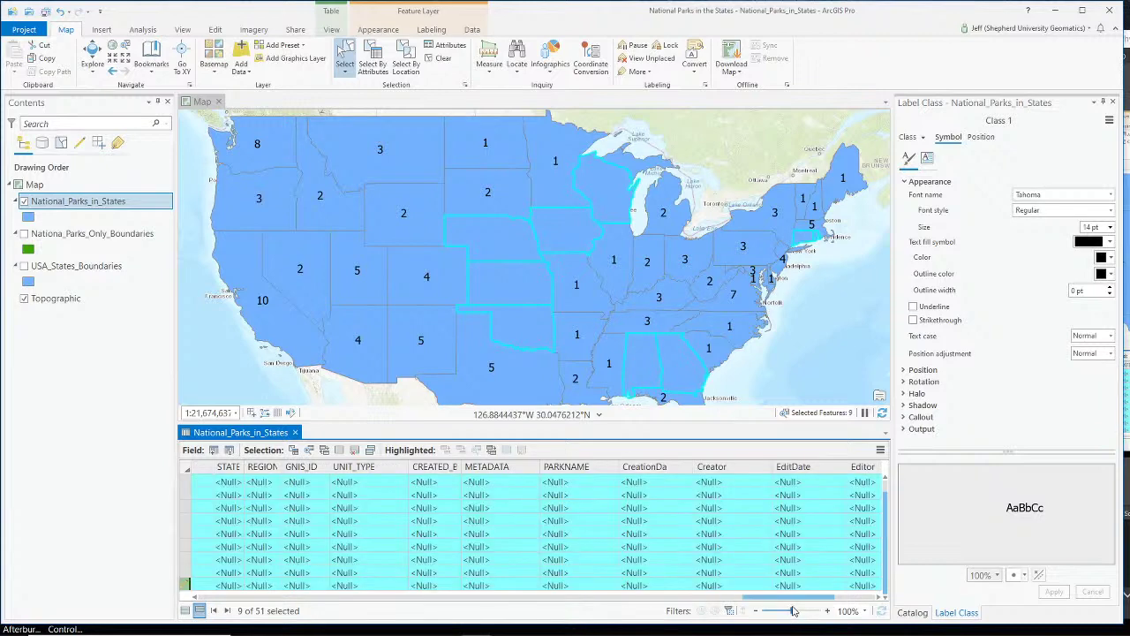
mouse_move(797, 603)
mouse_down()
mouse_move(829, 602)
mouse_move(790, 603)
mouse_up()
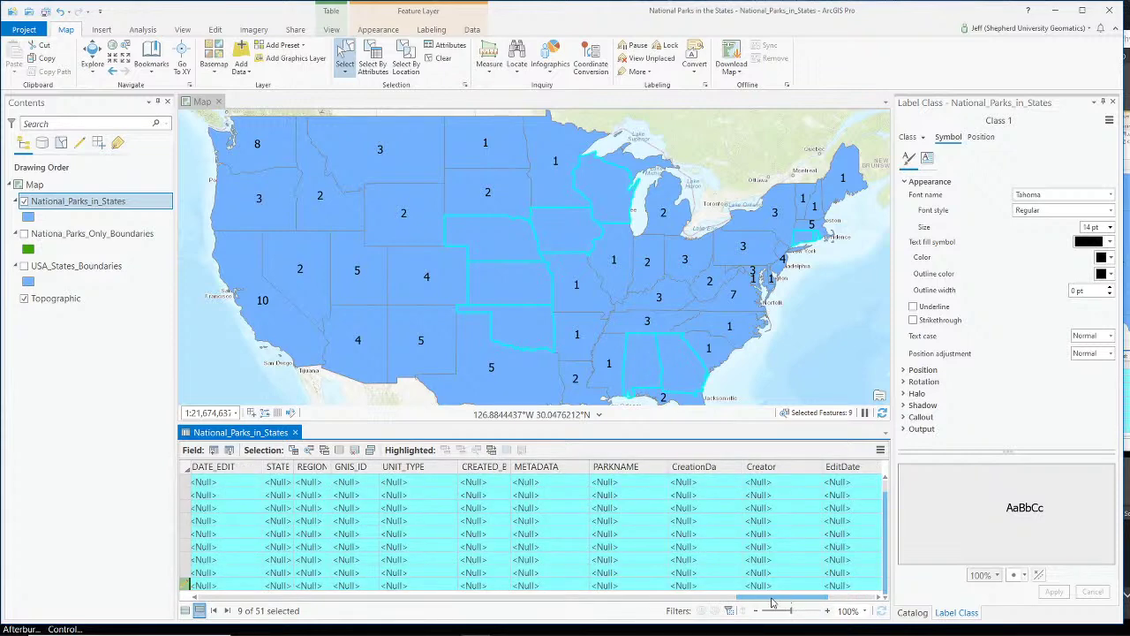
Open the first selected state's NP_Count cell for editing and look through the neighbouring attribute fields
drag(768, 604, 706, 603)
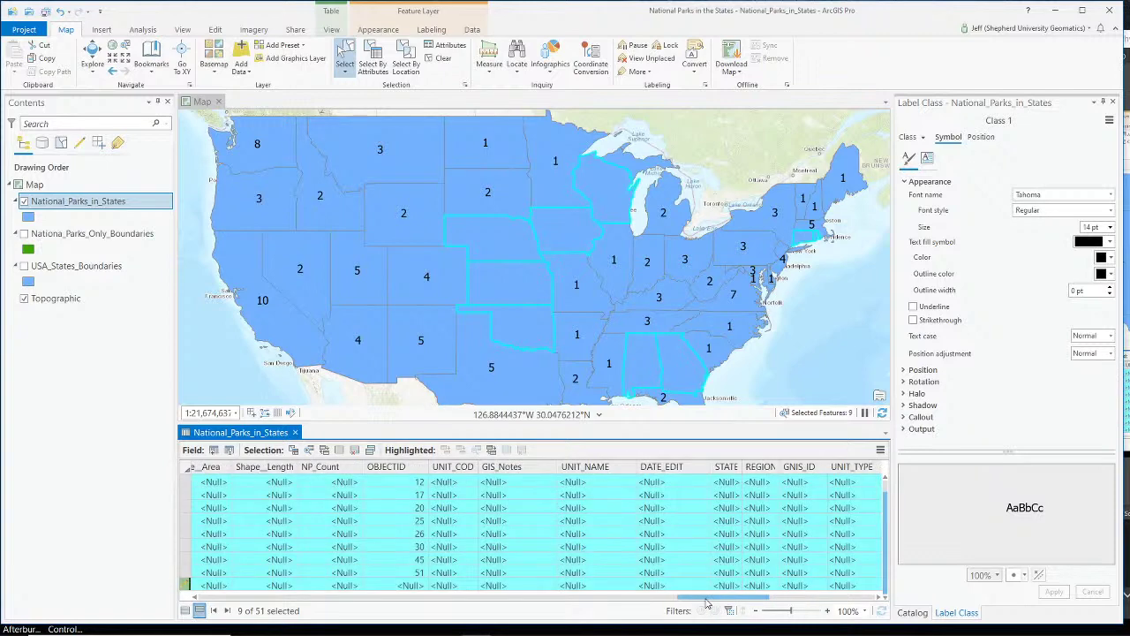
click(346, 481)
click(346, 482)
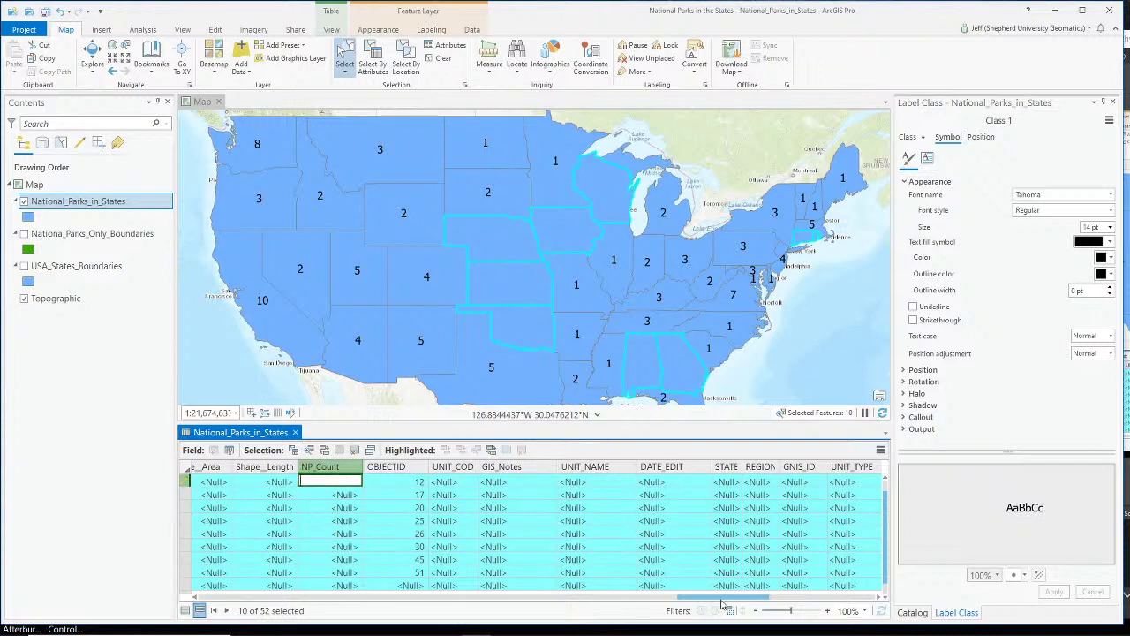
drag(723, 599, 621, 599)
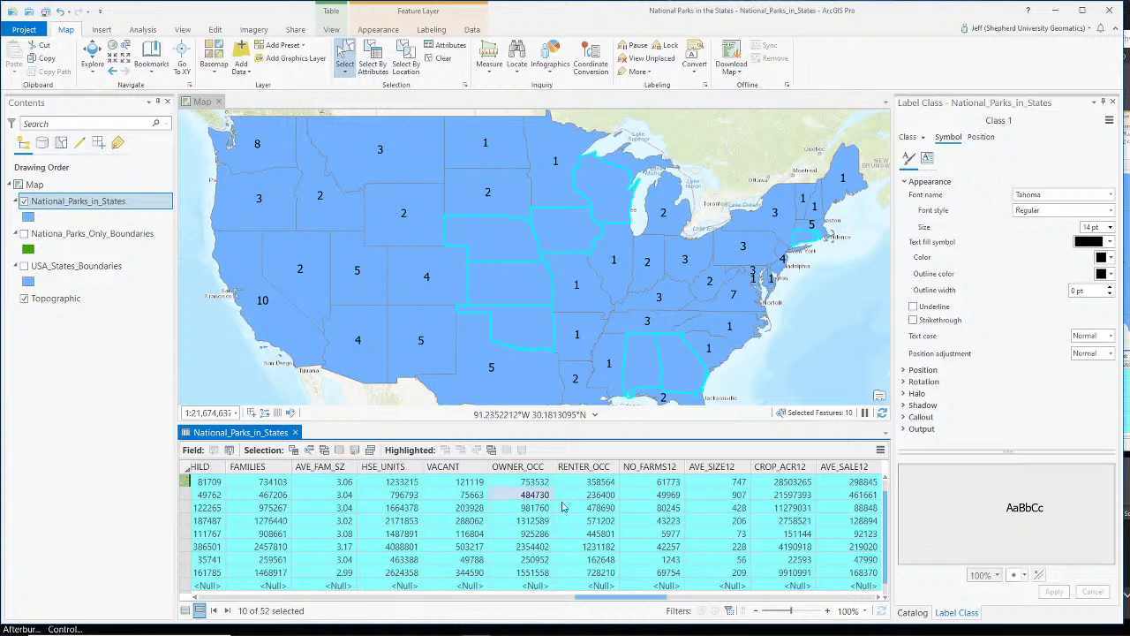
drag(618, 603, 647, 603)
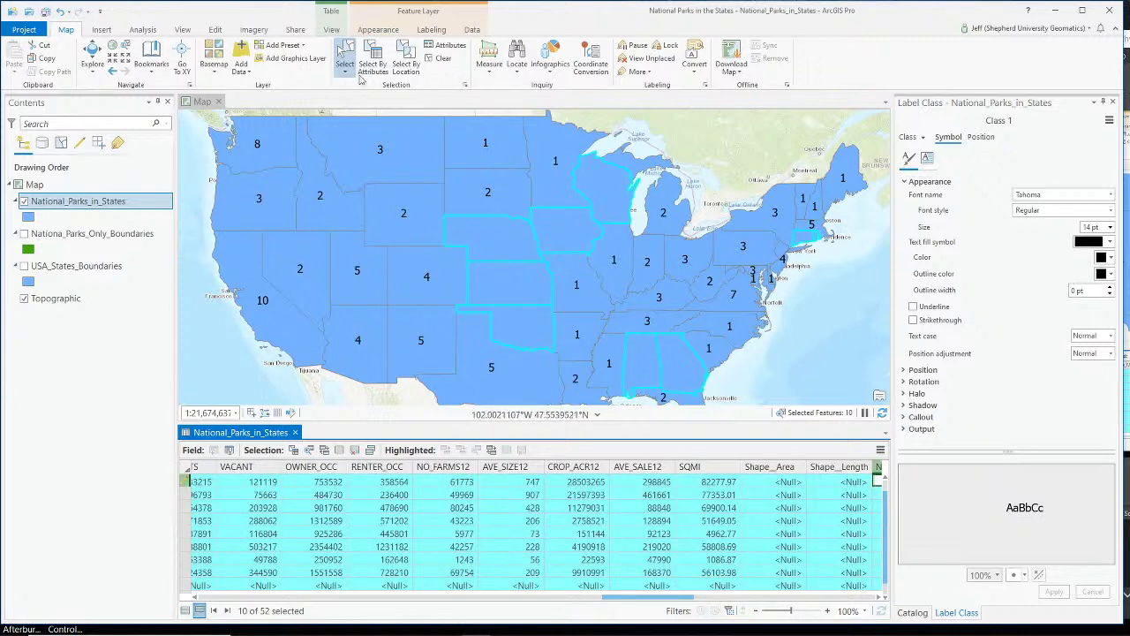
Clear the selection and start a new-selection attribute query on National_Parks_in_States using the NP_Count field
click(443, 58)
click(385, 66)
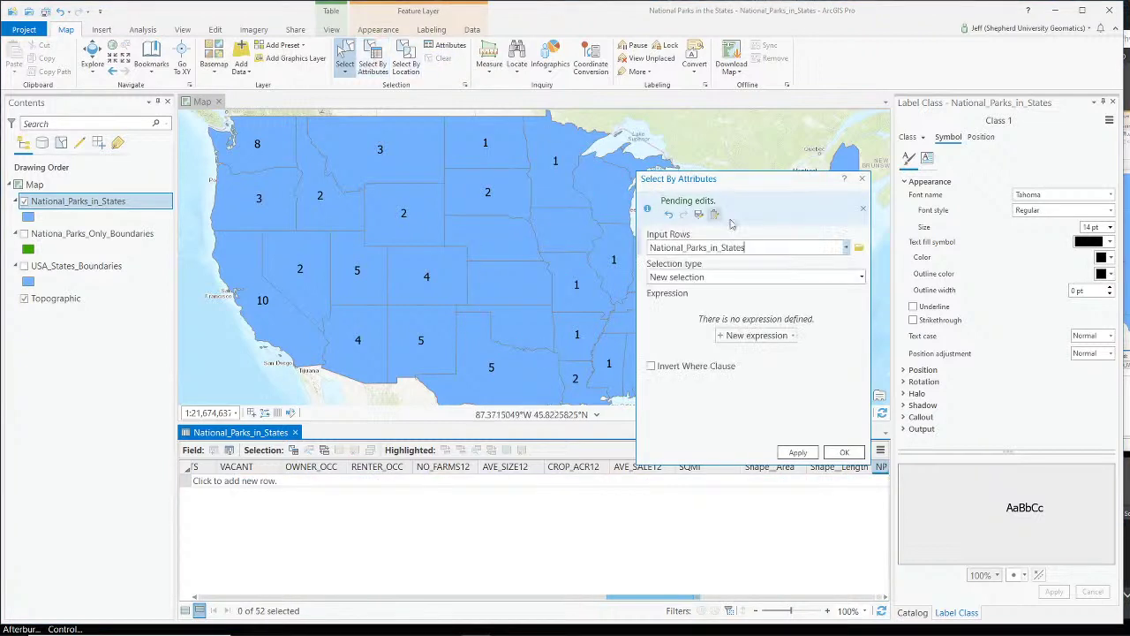
click(861, 278)
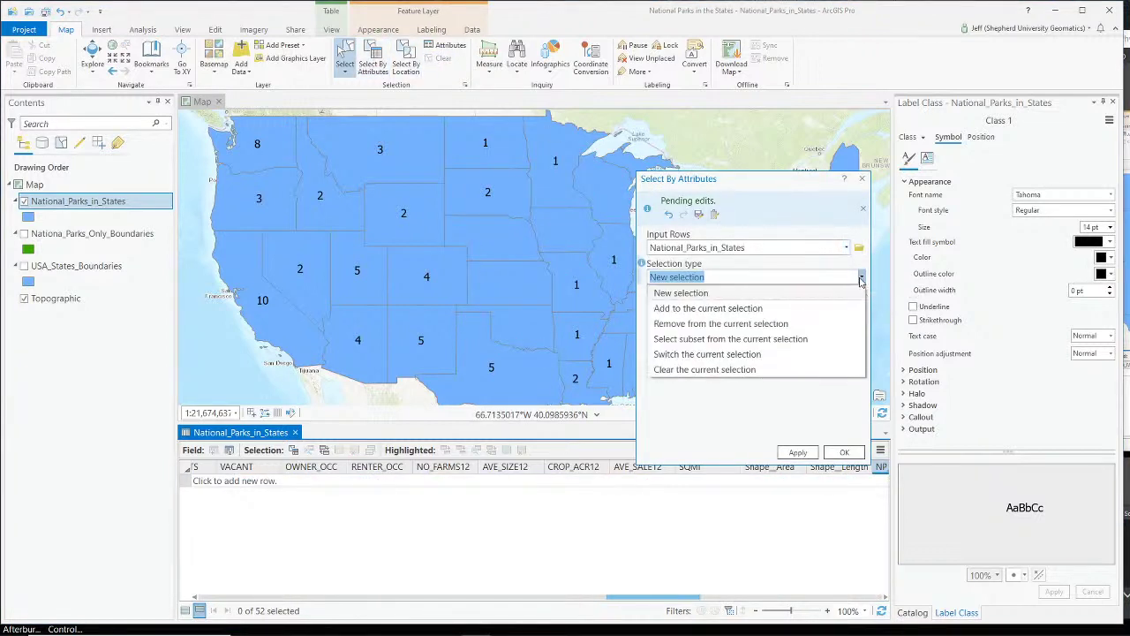
click(680, 292)
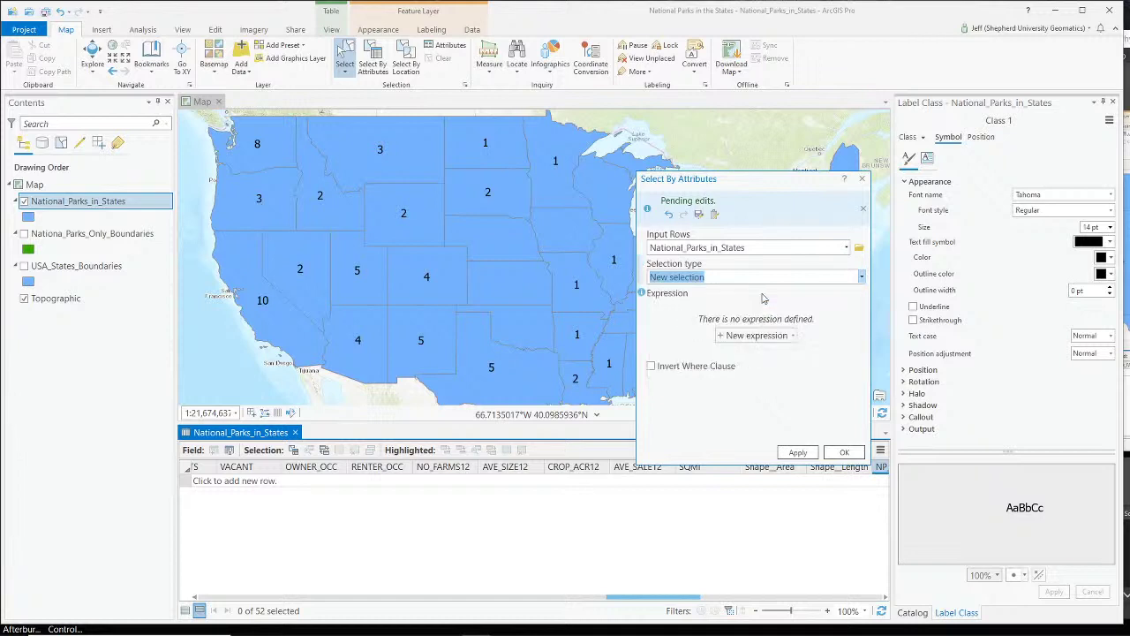
click(755, 338)
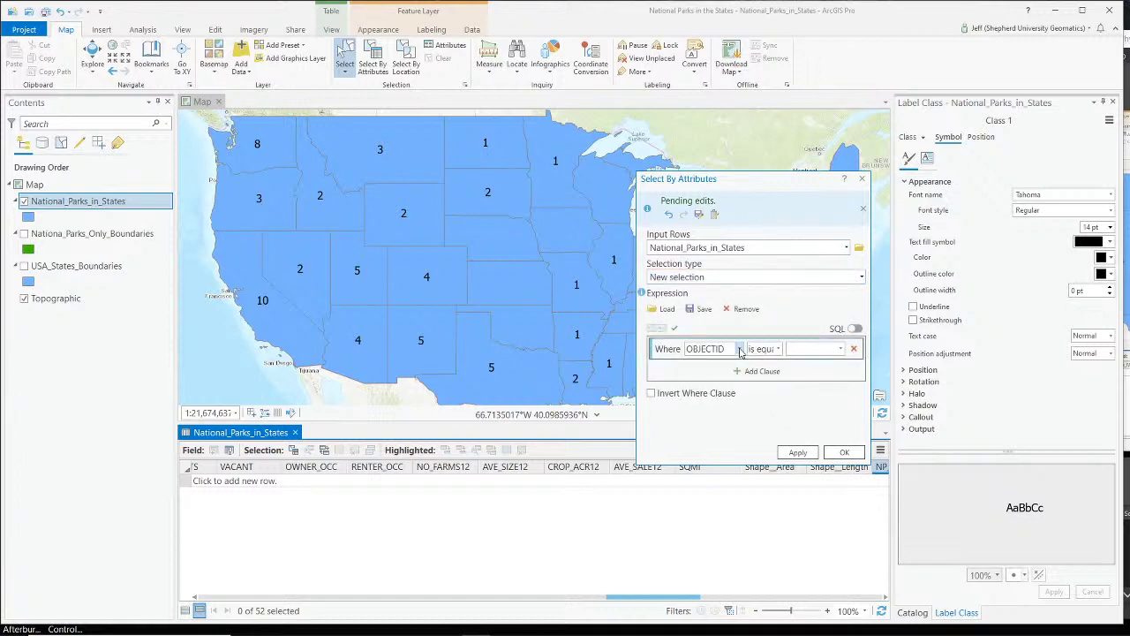
click(740, 349)
scroll(741, 481, down, 15)
scroll(740, 481, down, 6)
click(717, 450)
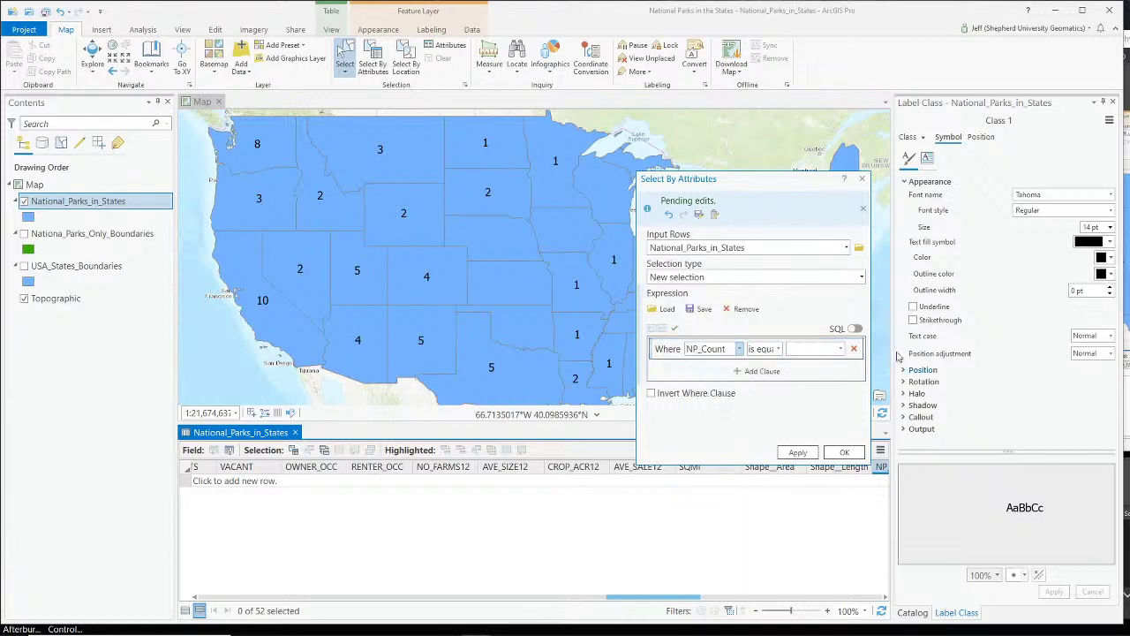
Complete the query clause as NP_Count is null, apply the selection and close Select By Attributes
click(841, 349)
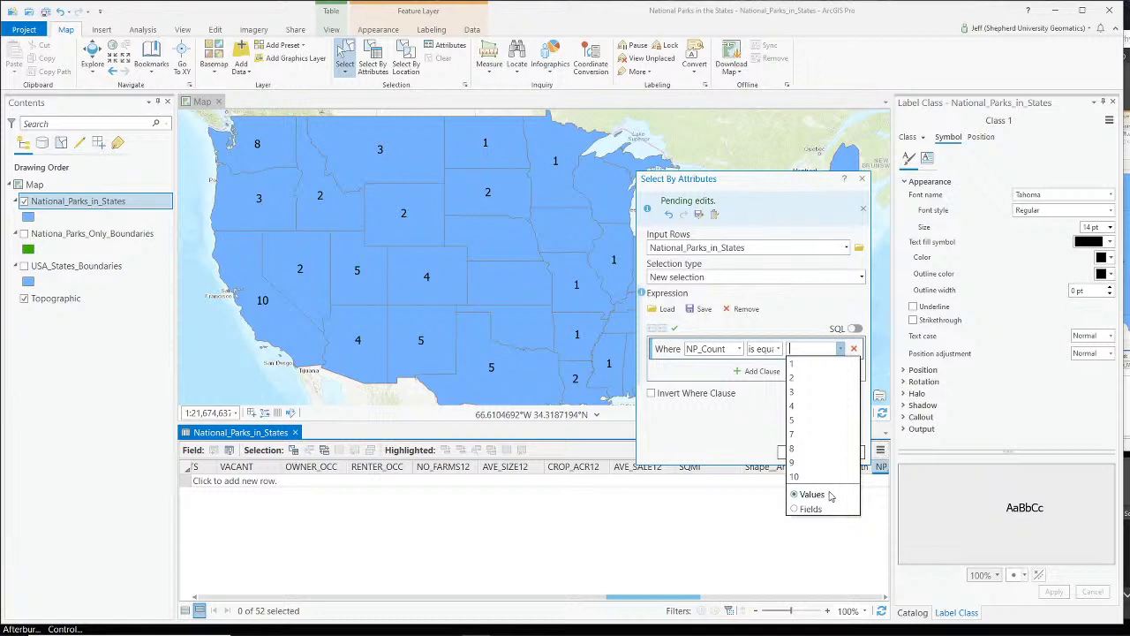
click(810, 351)
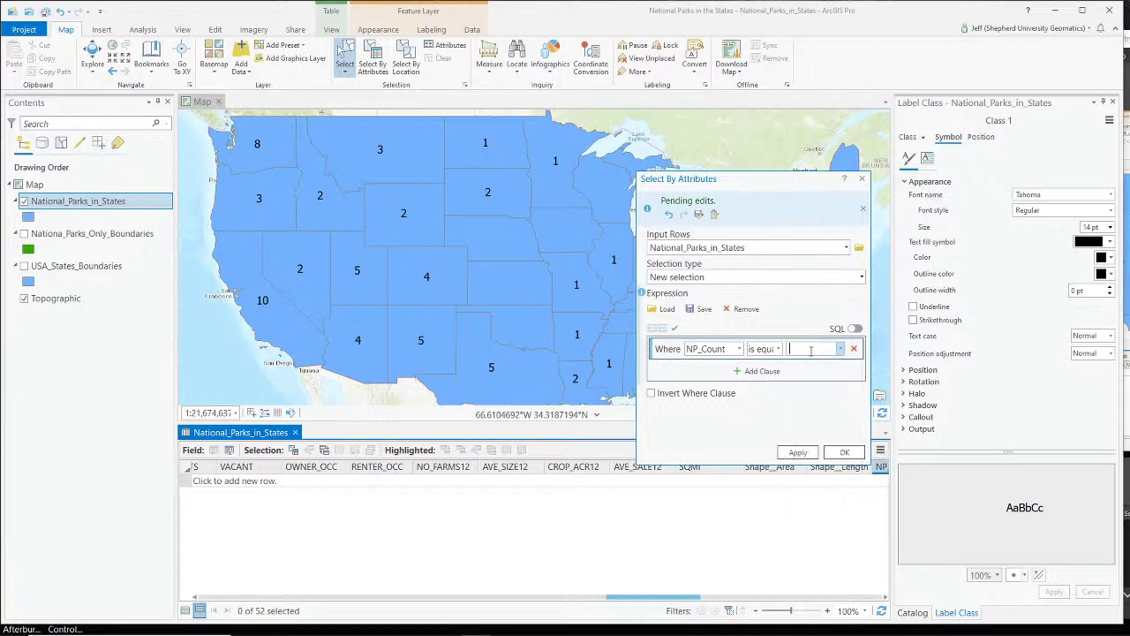
click(778, 349)
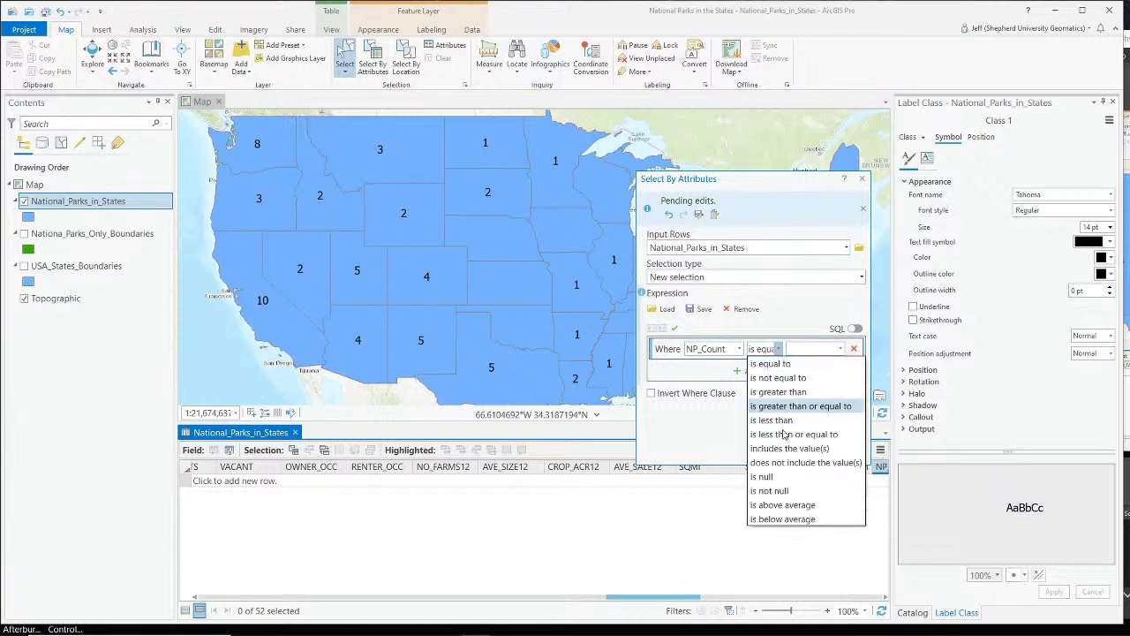
click(765, 476)
click(809, 453)
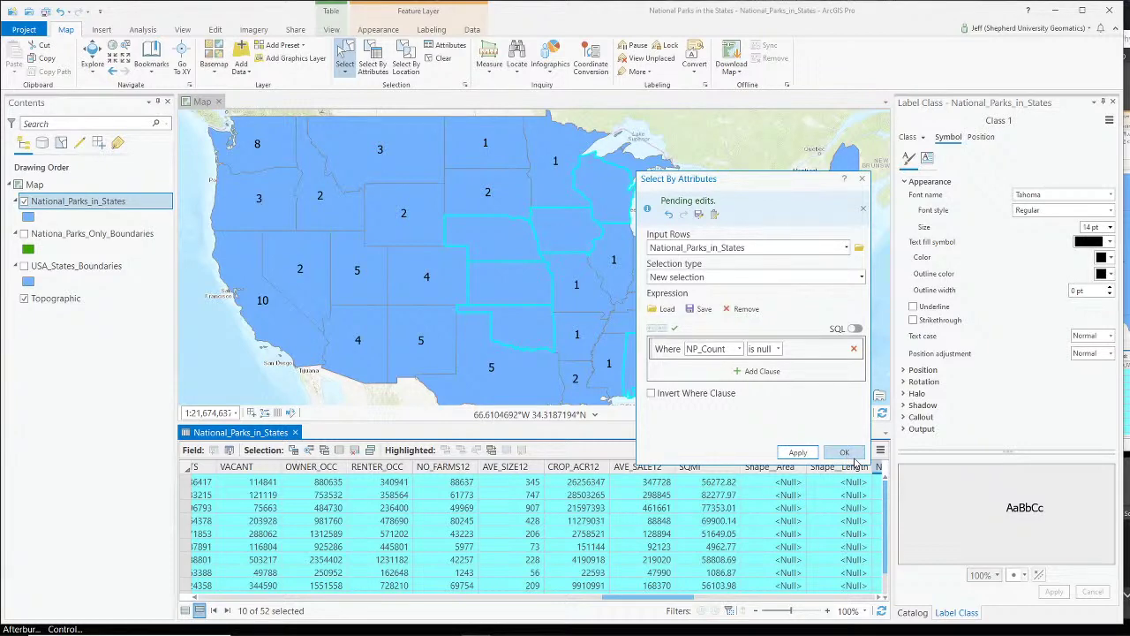
click(844, 453)
Use Calculate Field to set NP_Count to 0 for the selected records in National_Parks_in_States
drag(671, 598, 728, 605)
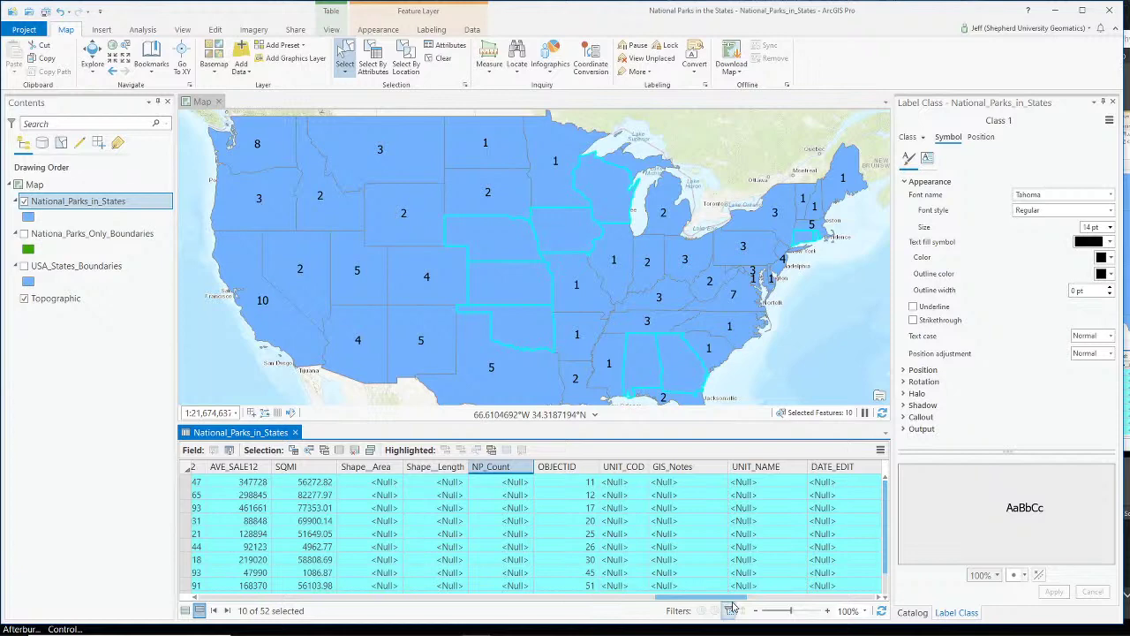
drag(731, 601, 756, 603)
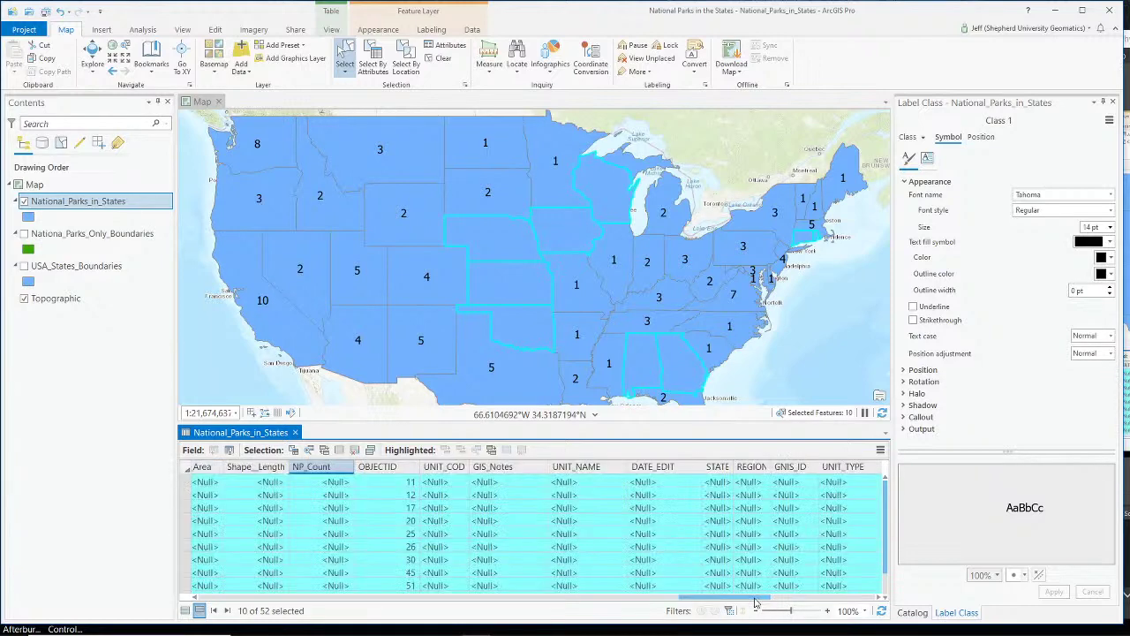
right_click(329, 468)
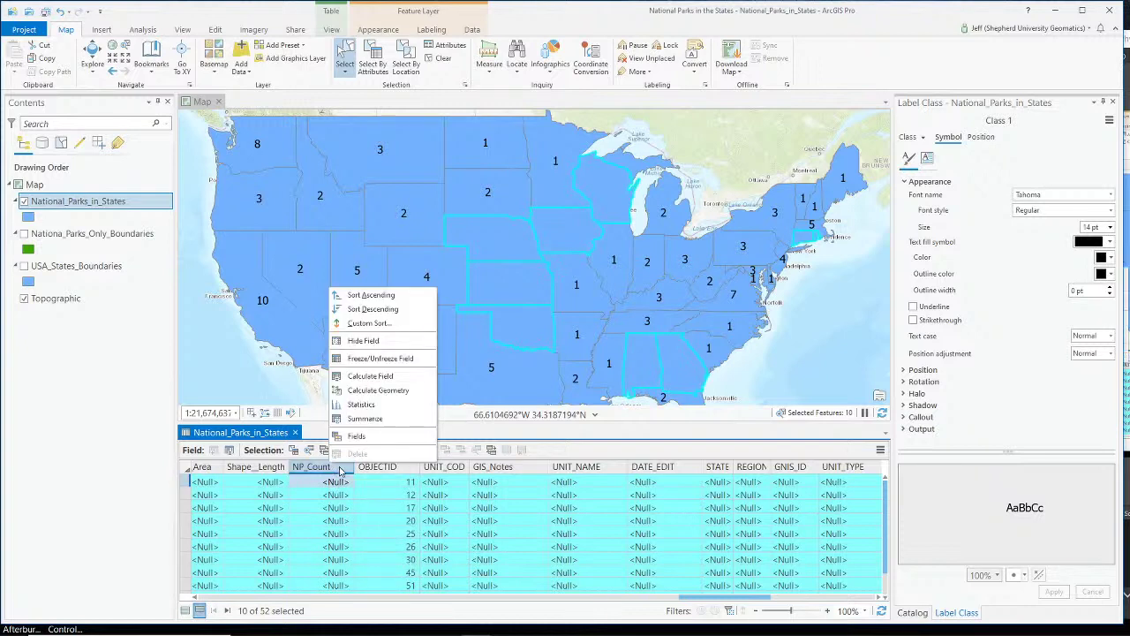
click(381, 377)
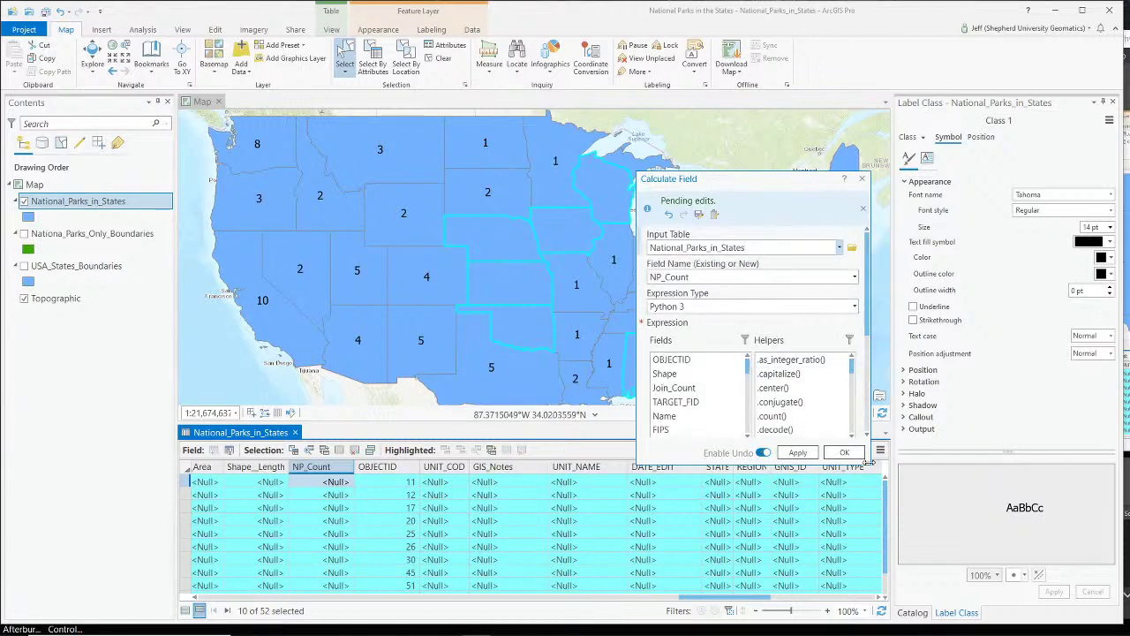
drag(869, 459, 971, 593)
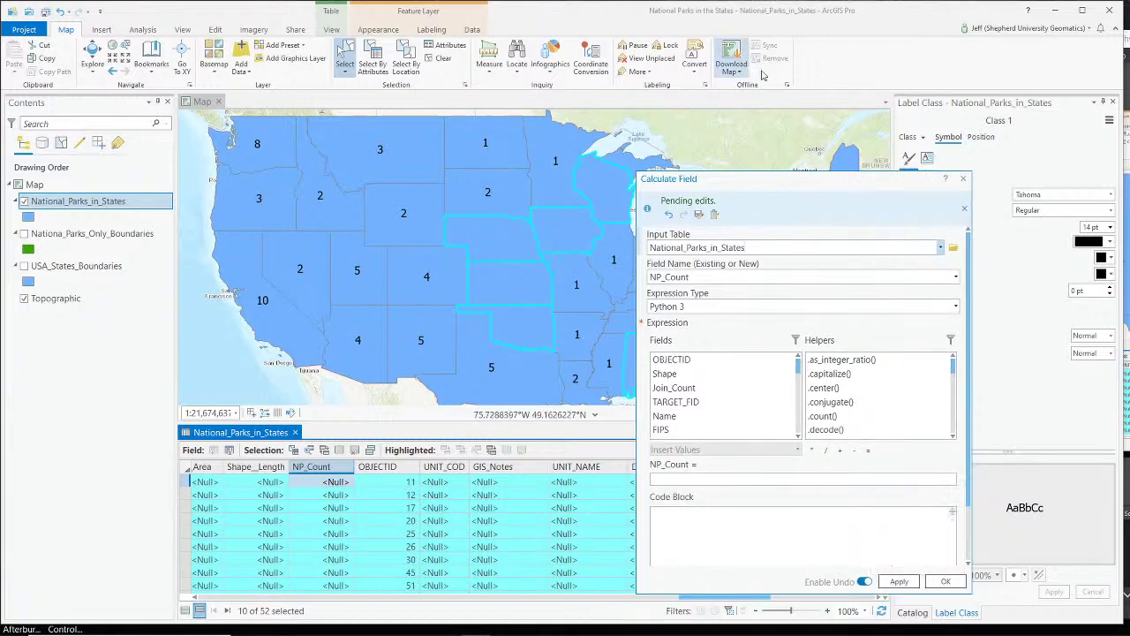
drag(824, 179, 714, 110)
click(590, 409)
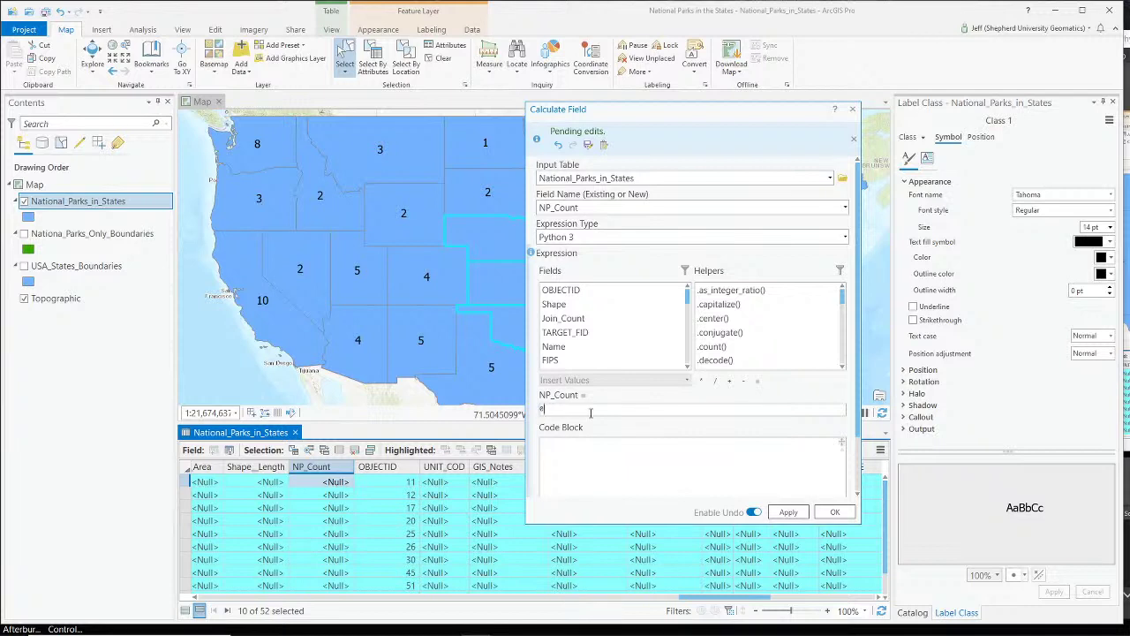
click(788, 513)
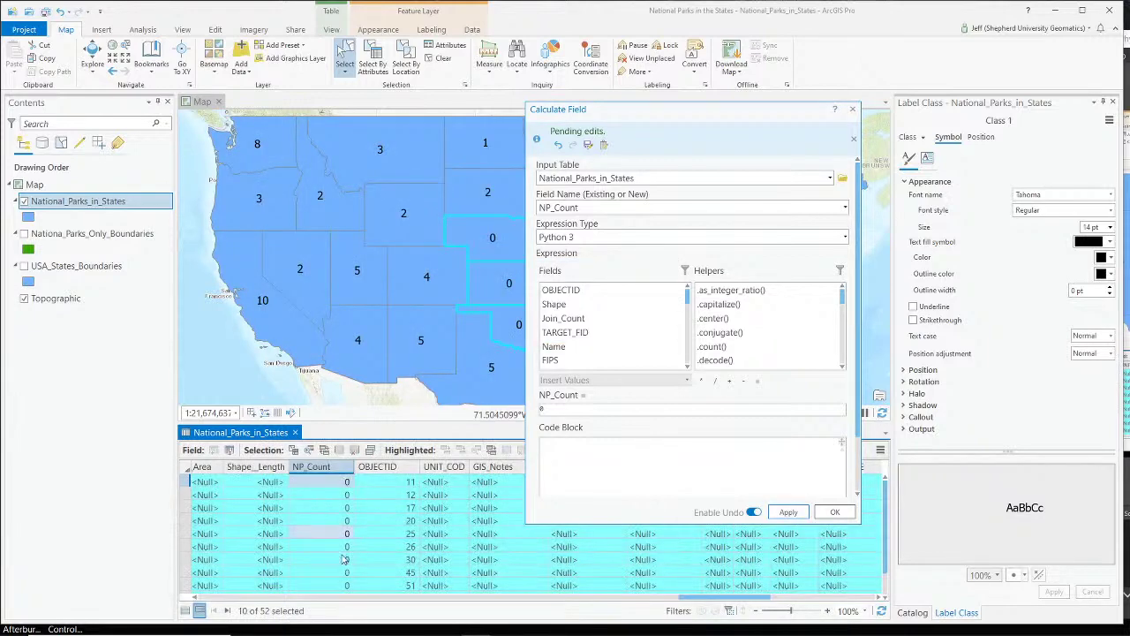
click(834, 512)
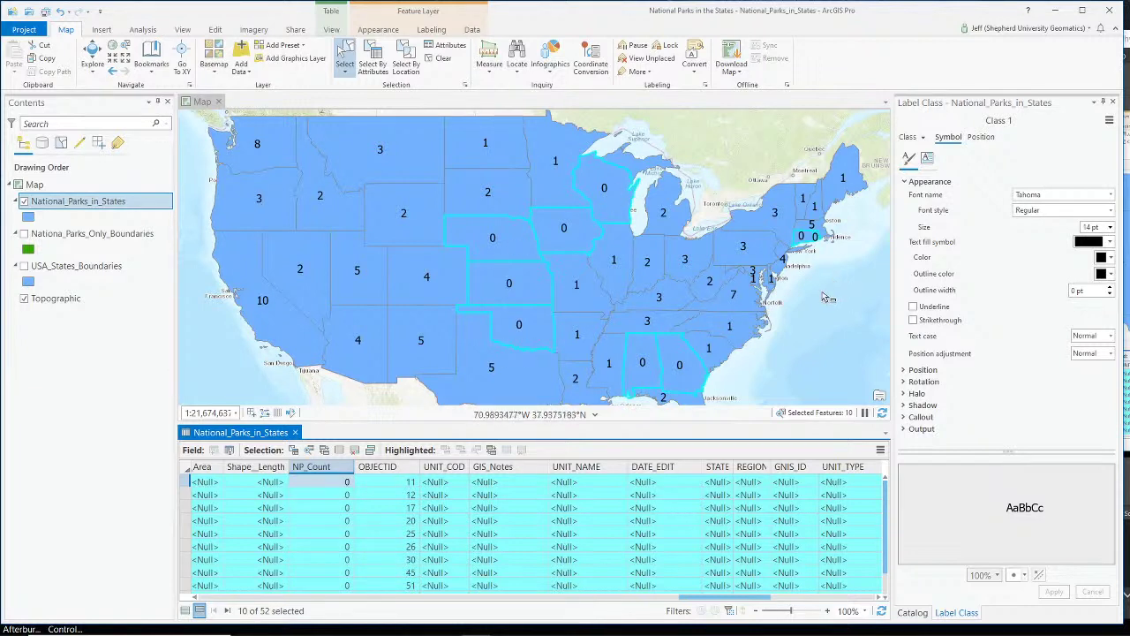
Close the National_Parks_in_States attribute table and clear the feature selection on the map
scroll(768, 269, up, 2)
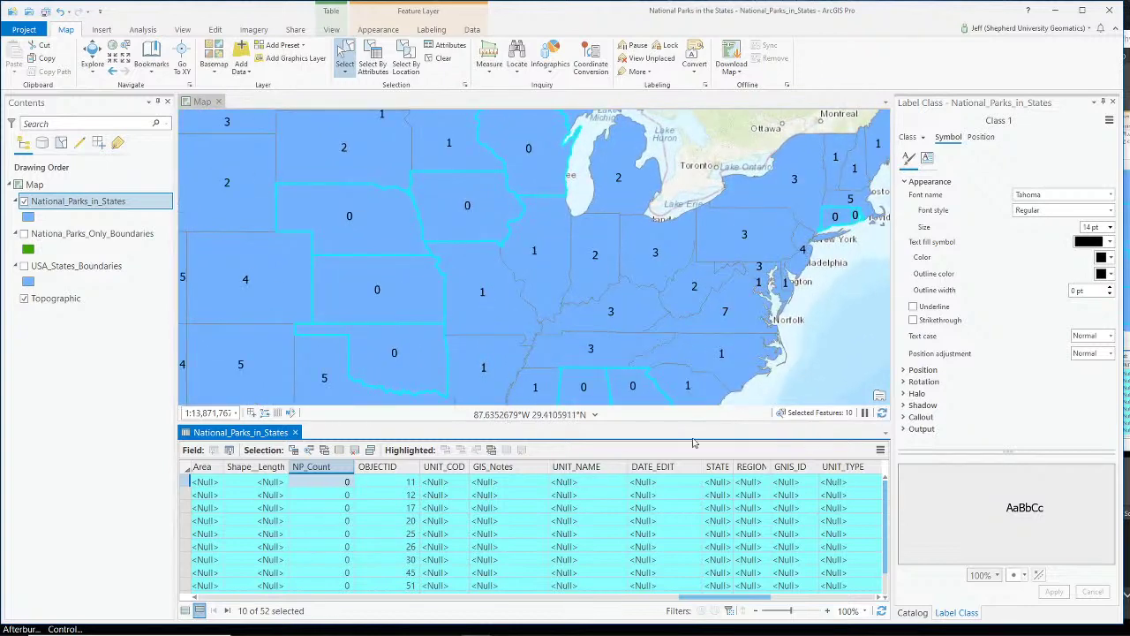
click(296, 431)
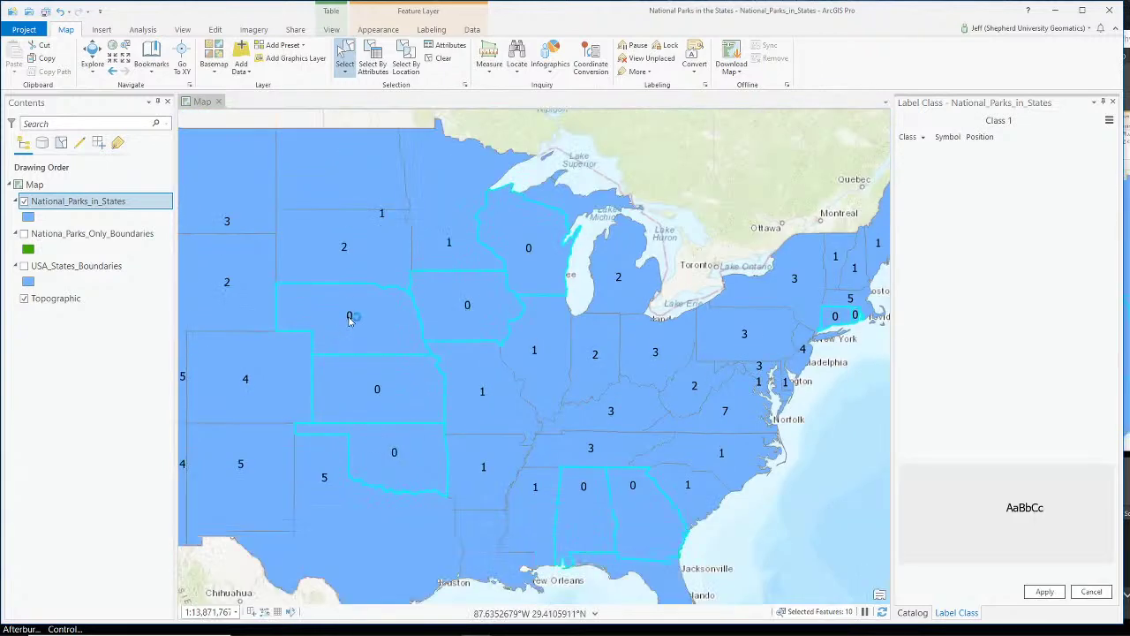
scroll(366, 371, down, 2)
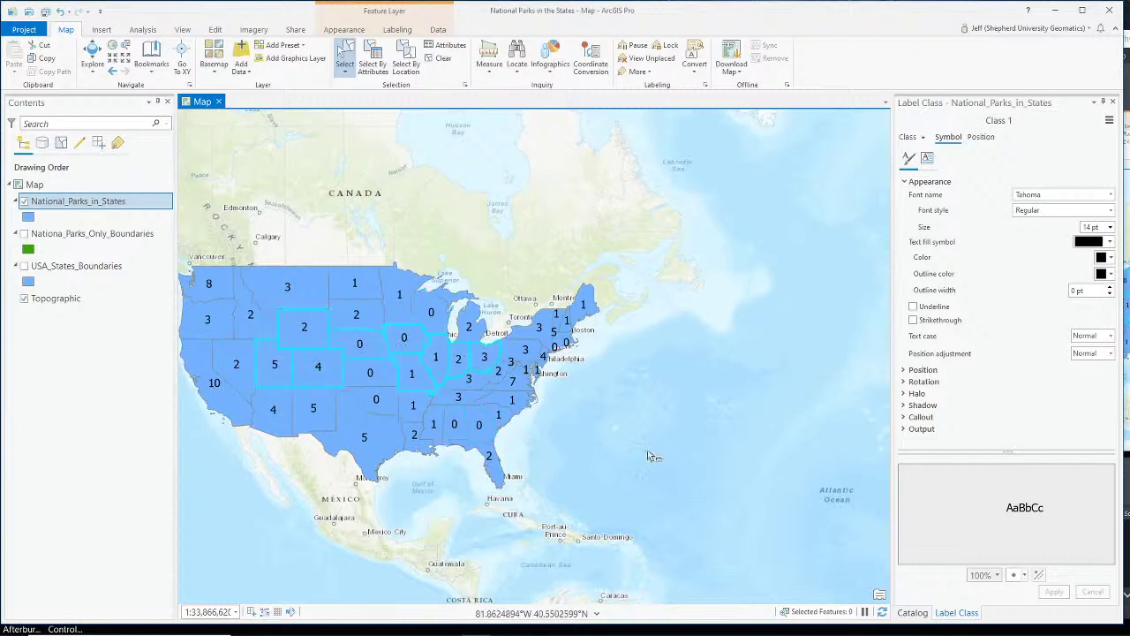
click(441, 60)
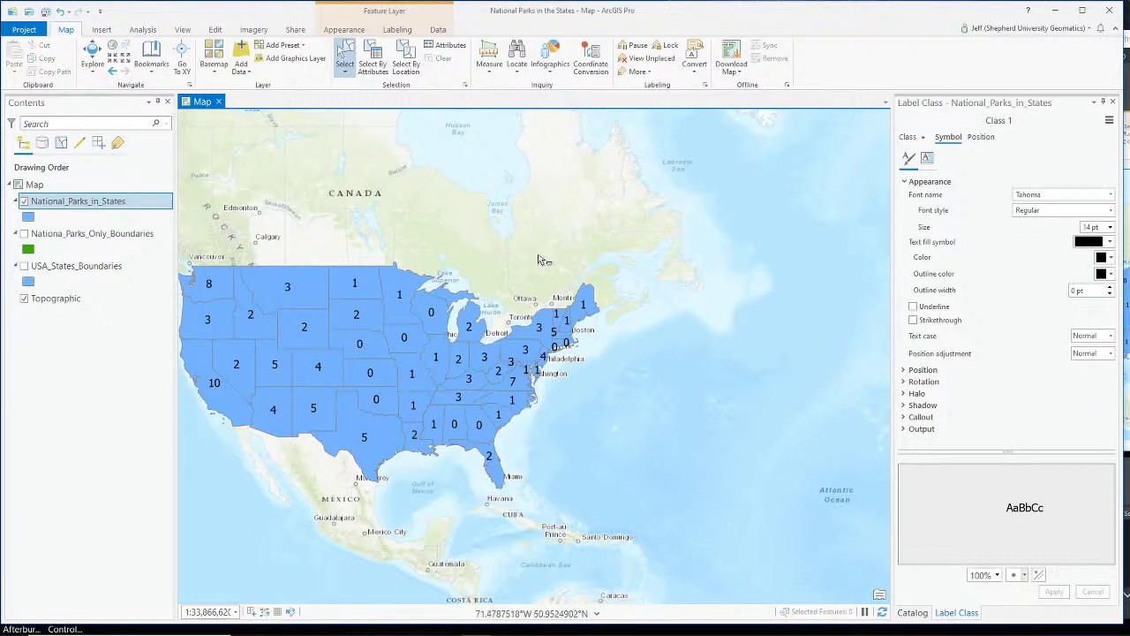
Use the Explore tool to review the NP_Count labels across the contiguous United States
click(91, 57)
drag(345, 316, 546, 348)
scroll(550, 374, up, 3)
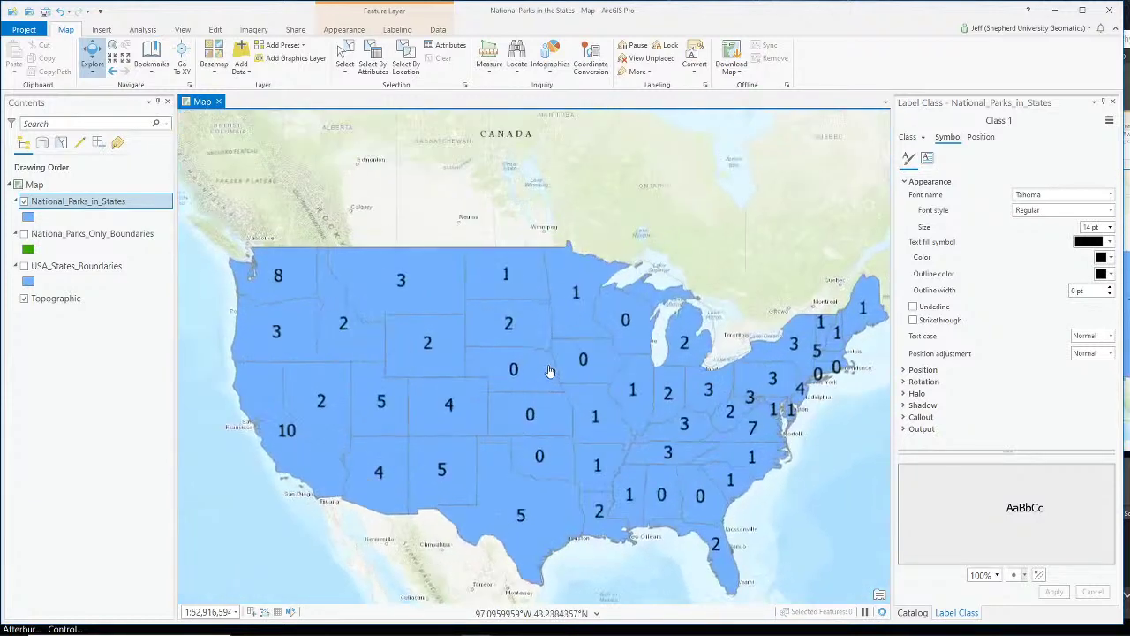
scroll(551, 377, down, 2)
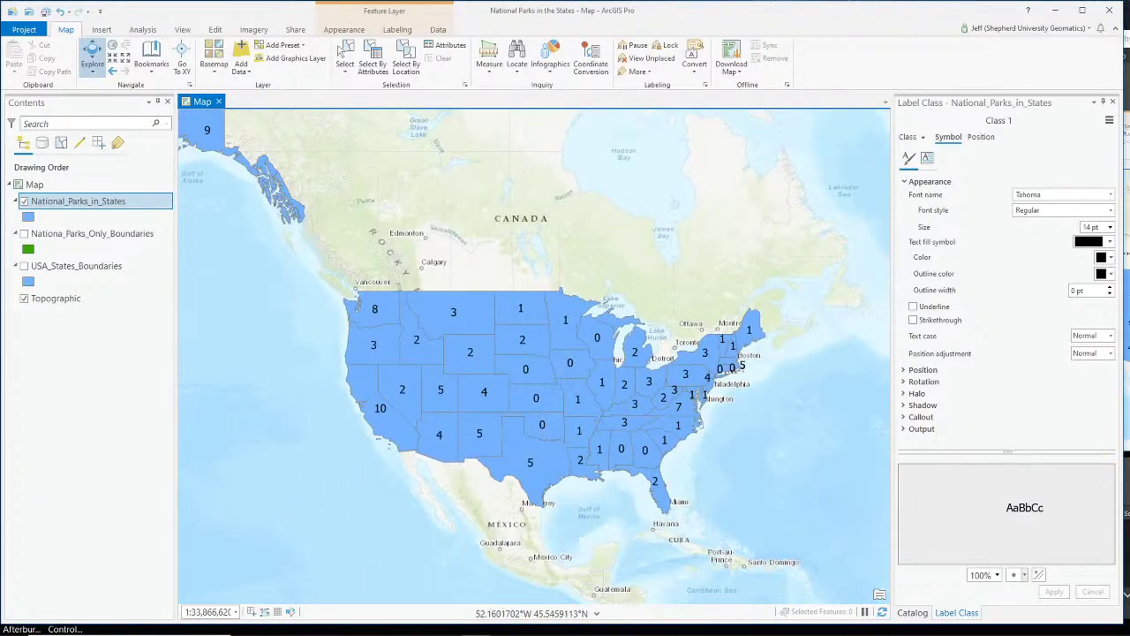
key(alt+Tab)
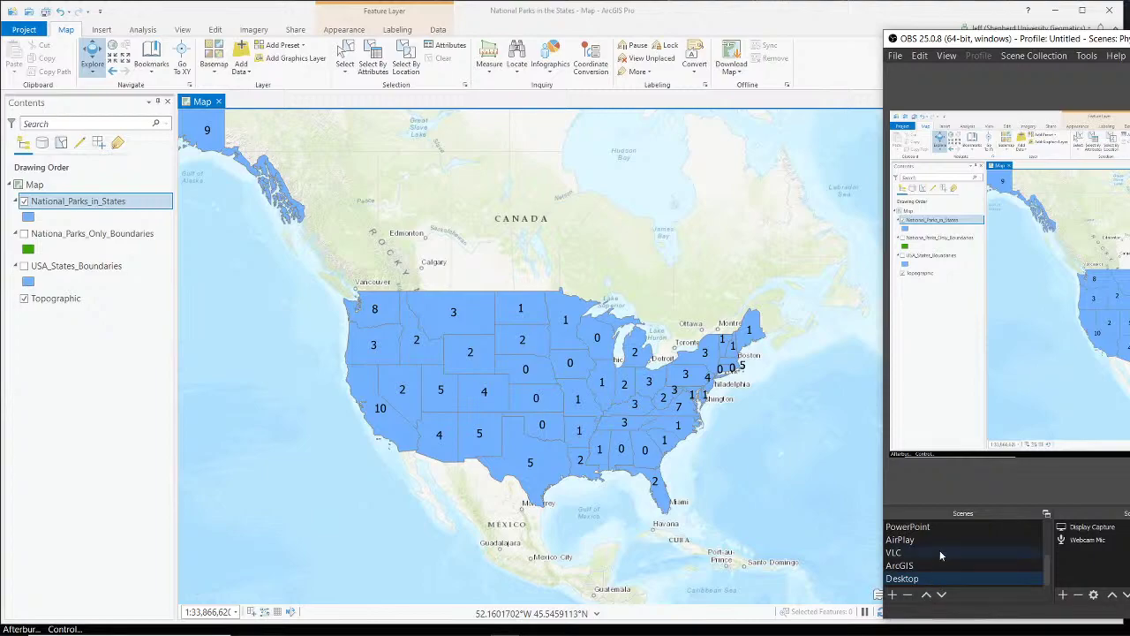
scroll(942, 549, down, 2)
click(941, 556)
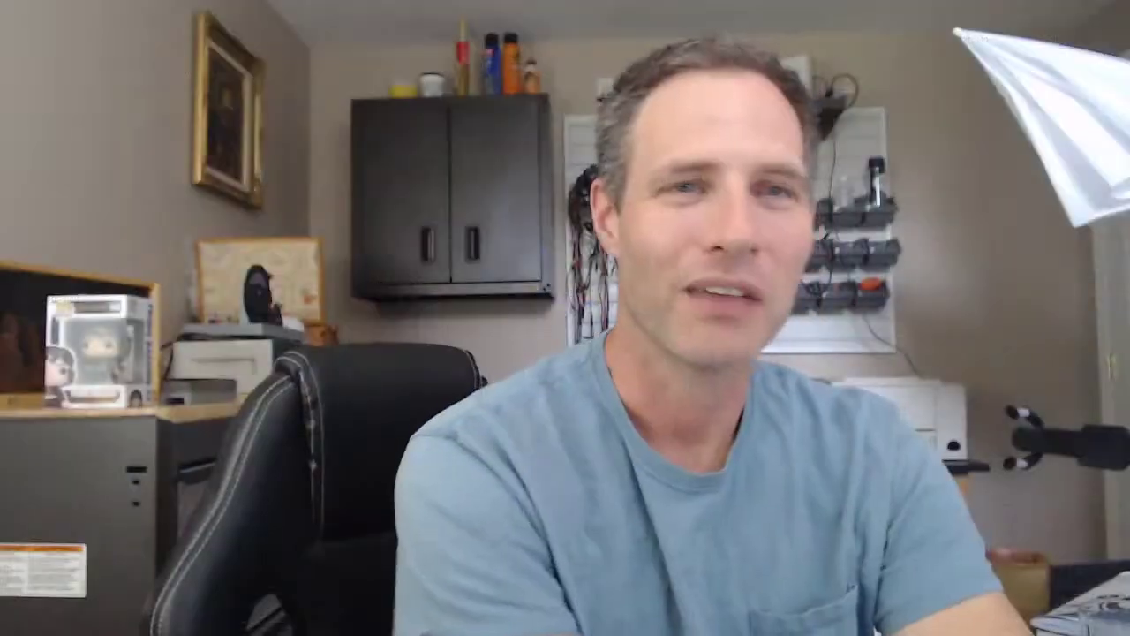
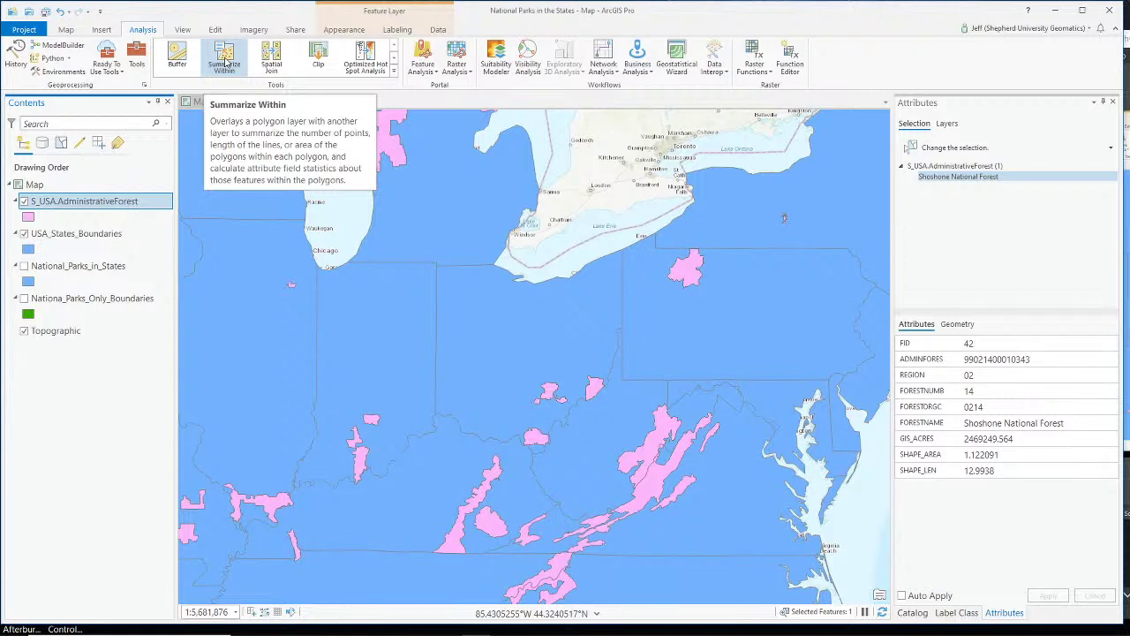
click(226, 64)
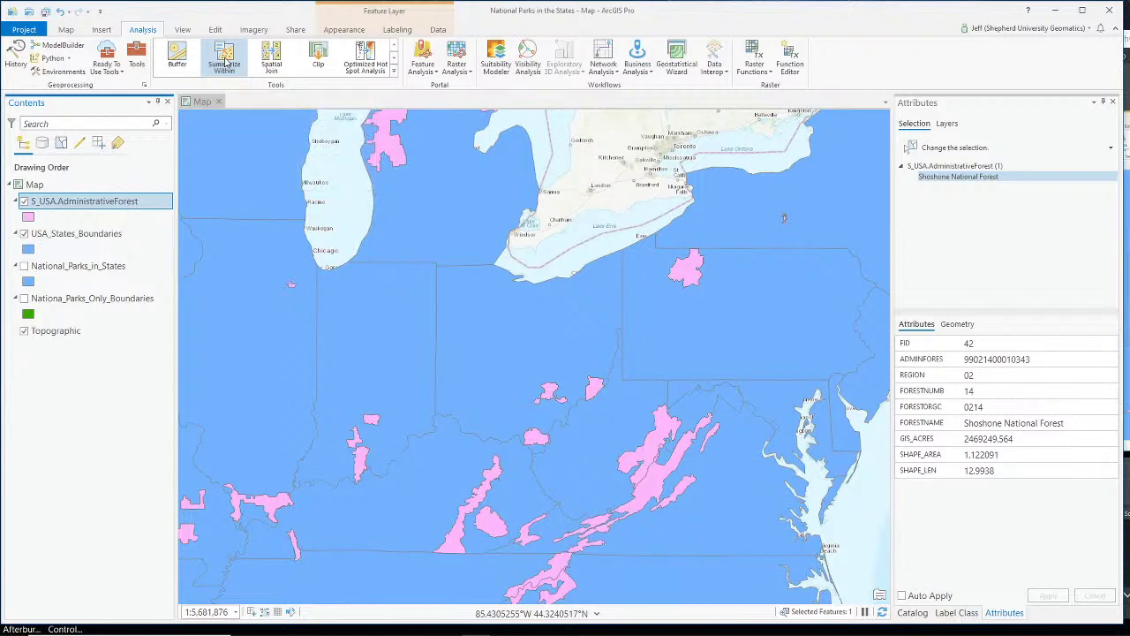
key(alt+Tab)
drag(1129, 43, 1112, 40)
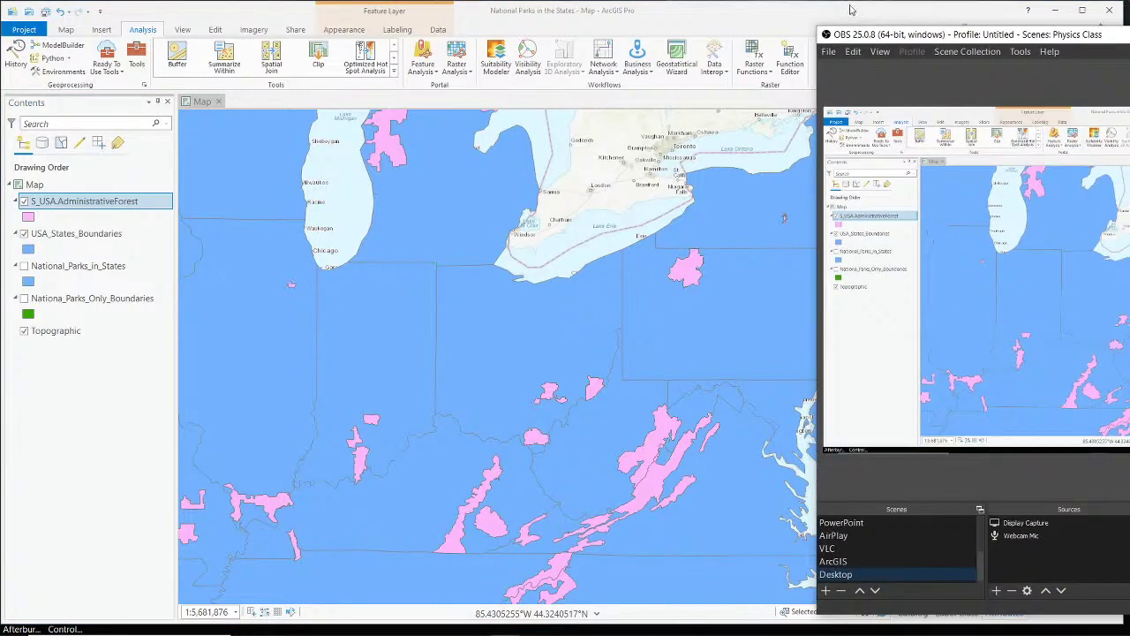
click(752, 17)
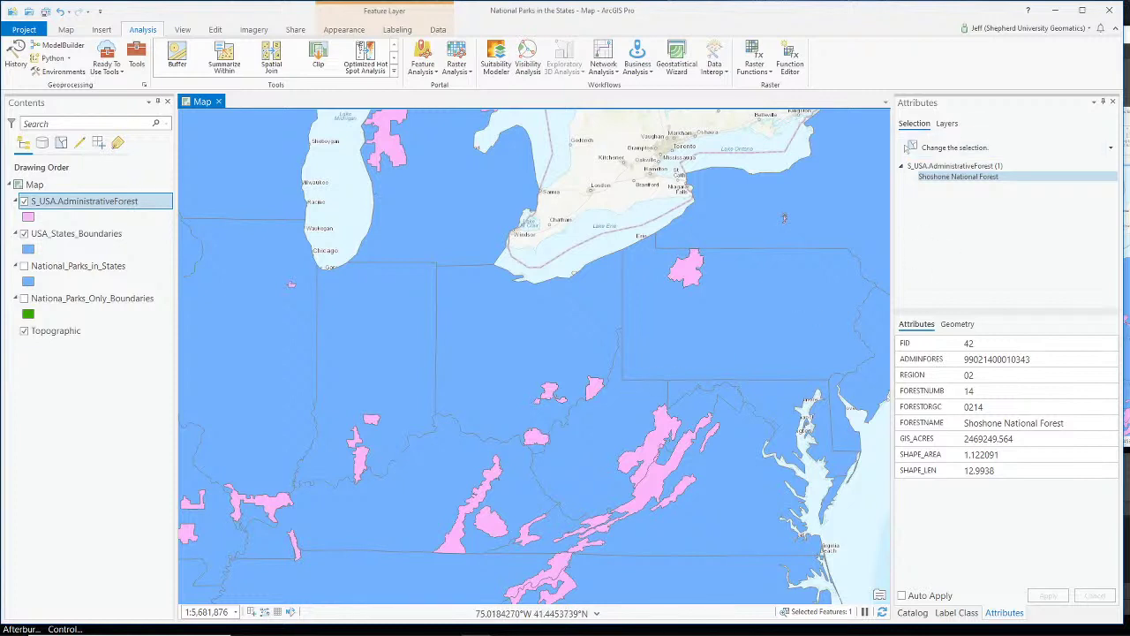
Identify the state features at the New York and Pennsylvania border on the map, and close their pop-up
key(alt+Tab)
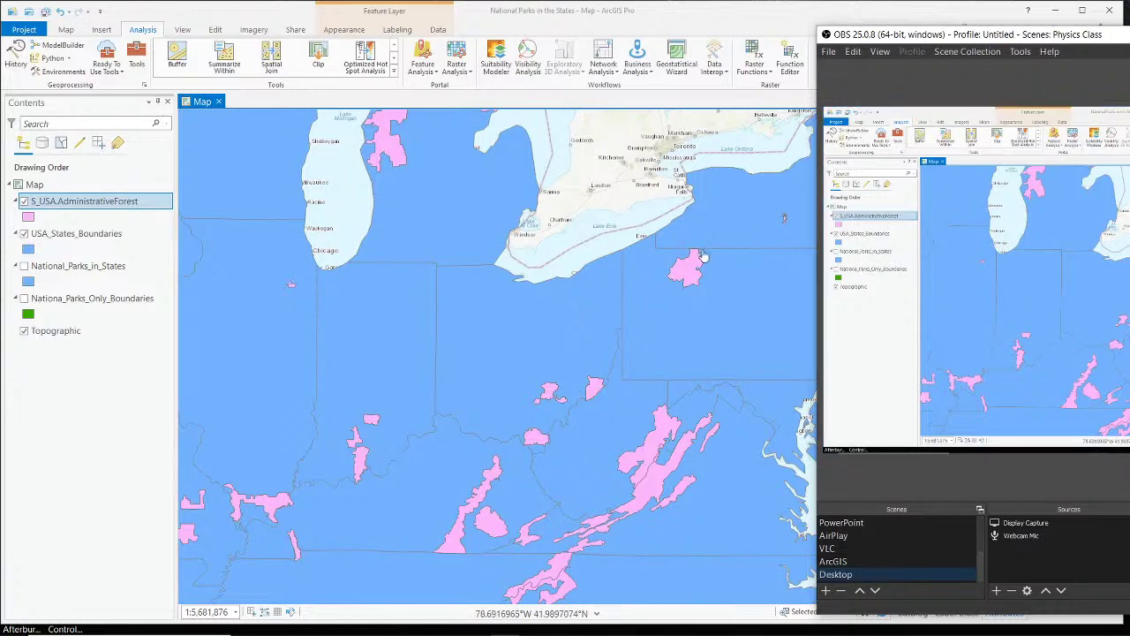
click(695, 273)
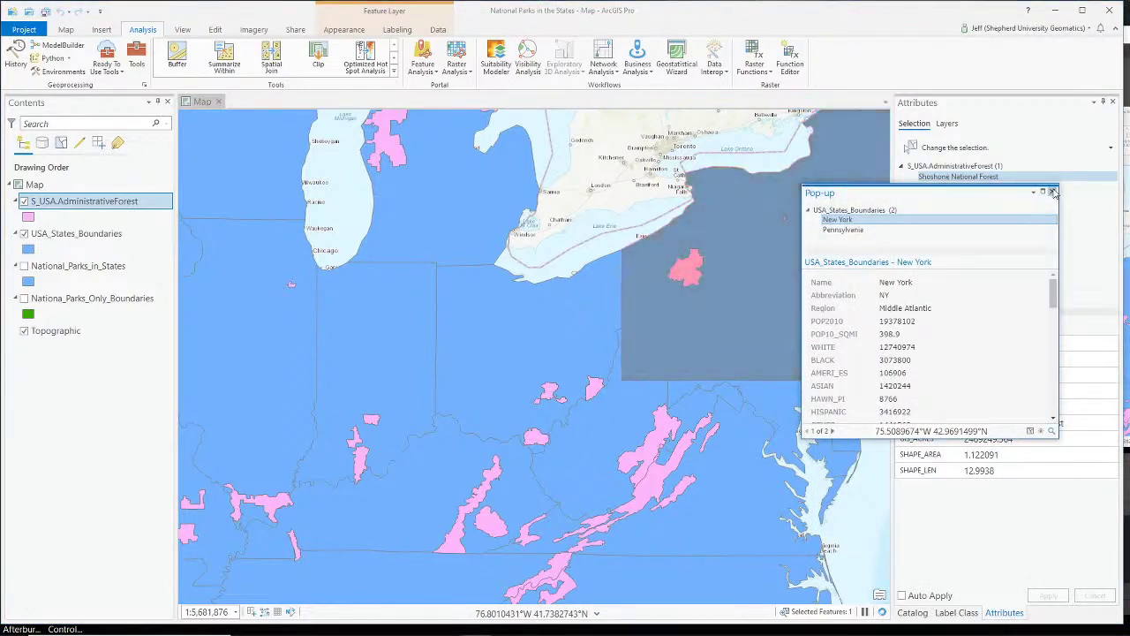
click(1051, 192)
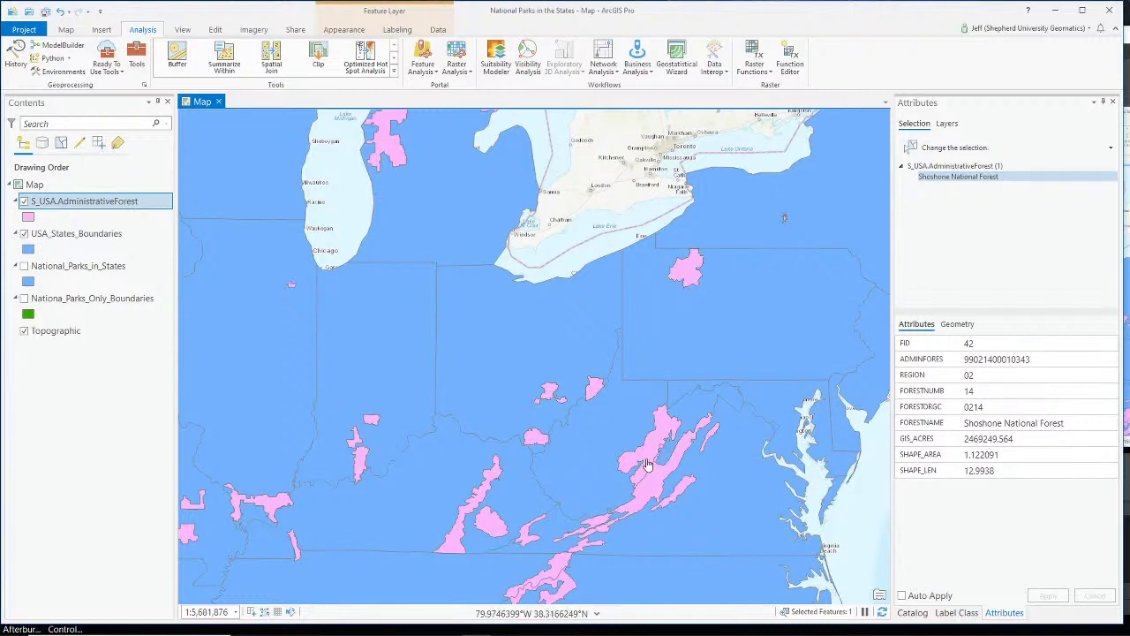
Inspect the attributes of the George Washington and Jefferson National Forest and the Monongahela National Forest on the map
scroll(653, 477, up, 2)
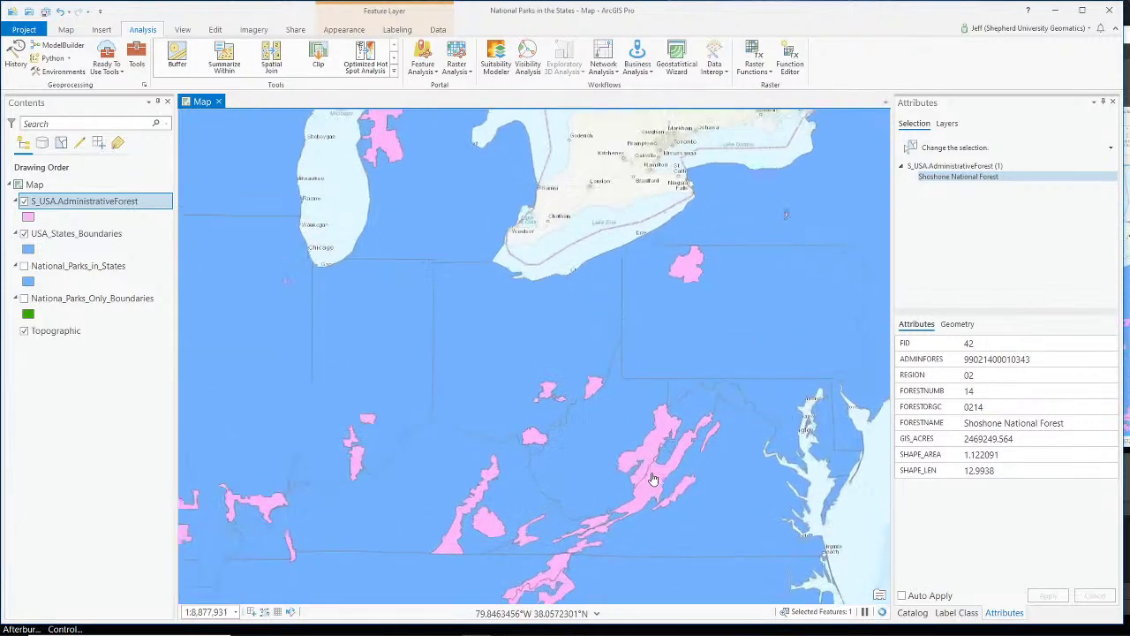
scroll(653, 478, up, 2)
click(650, 499)
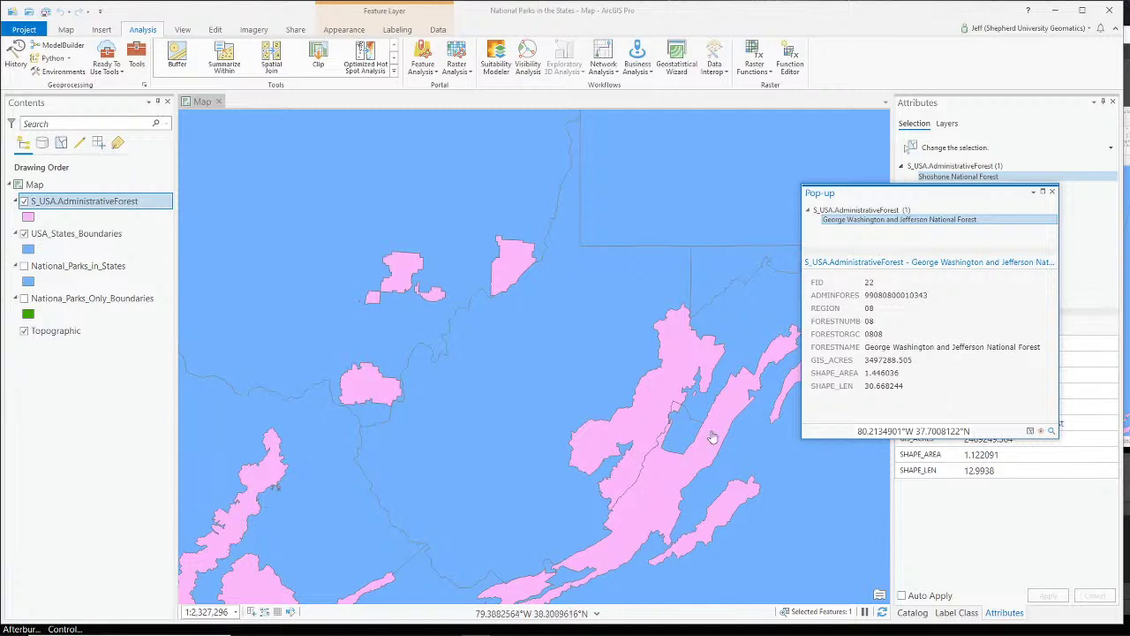
click(773, 352)
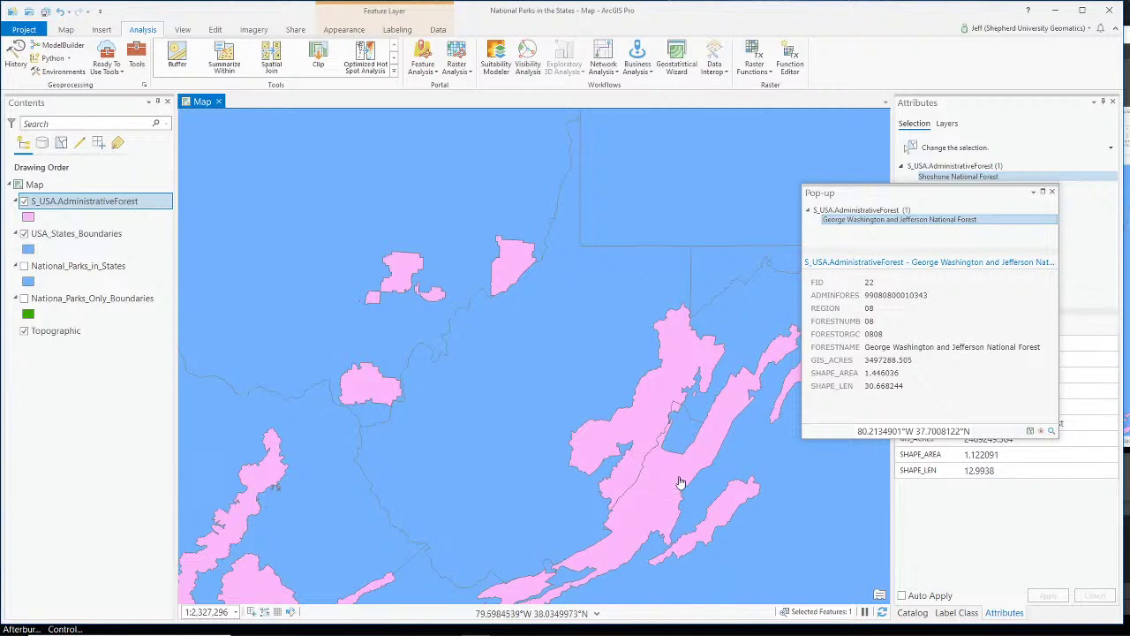
click(668, 387)
click(677, 434)
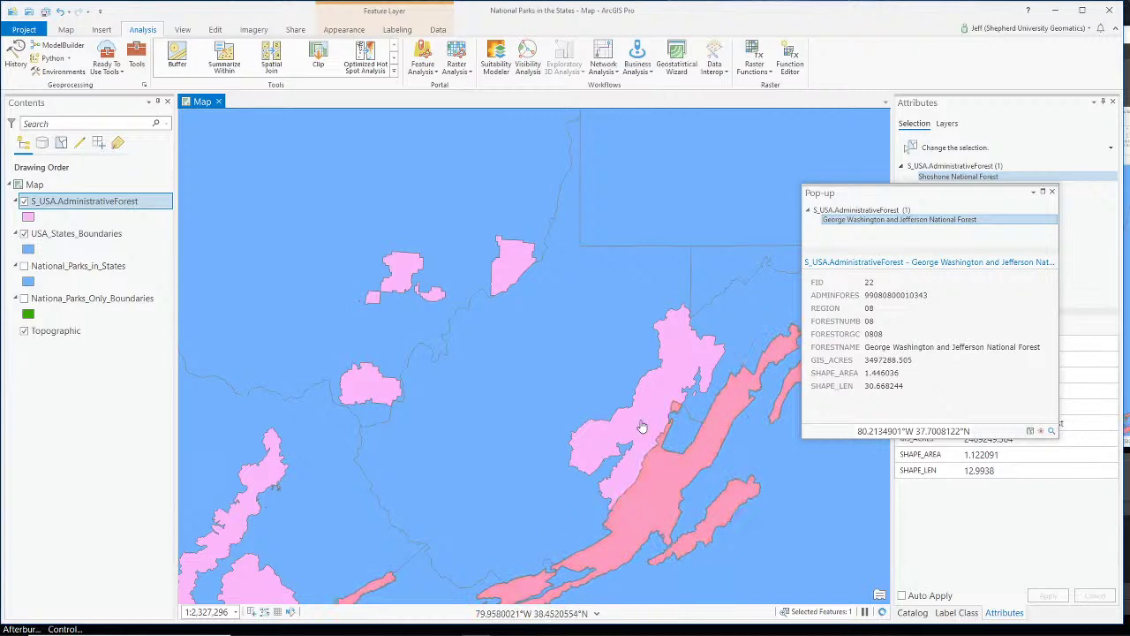
click(643, 429)
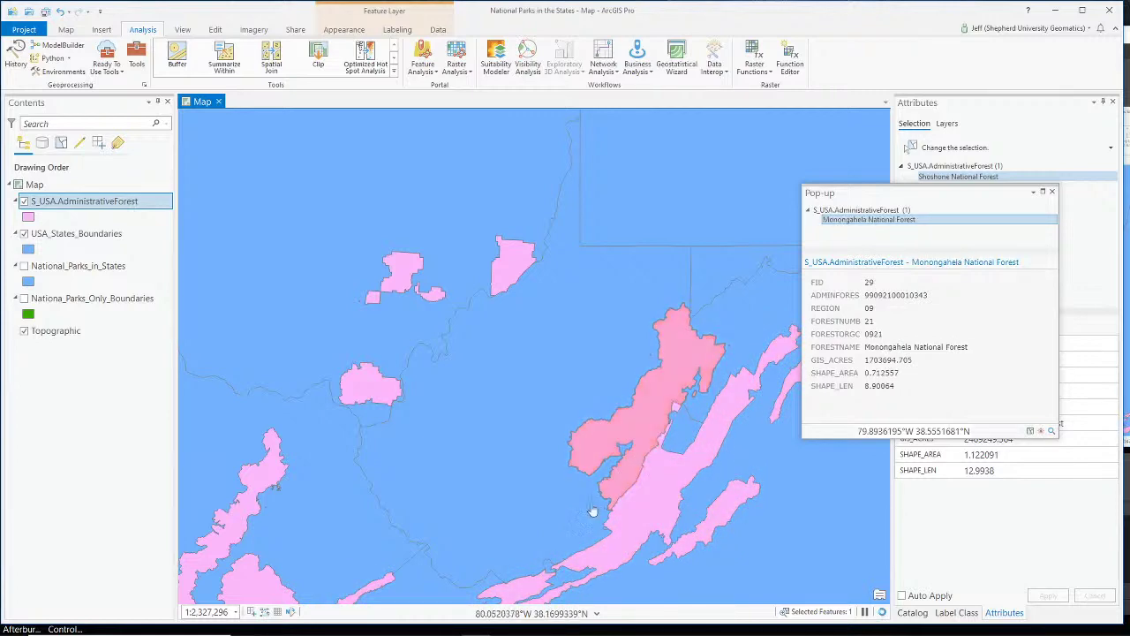
scroll(608, 508, up, 5)
scroll(664, 496, down, 5)
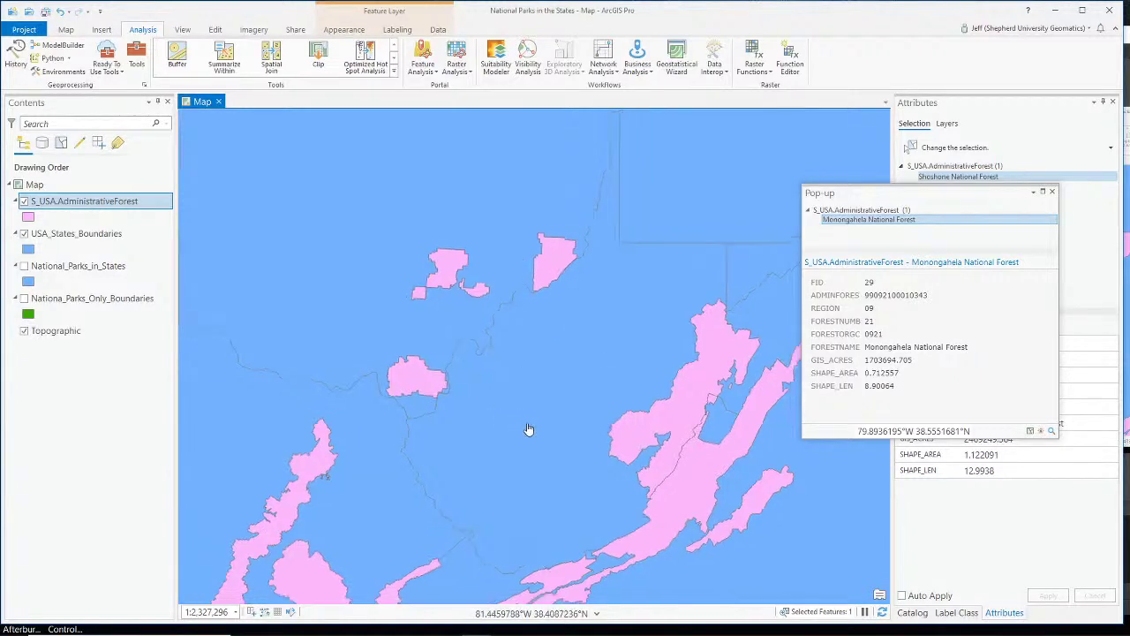
scroll(527, 424, down, 6)
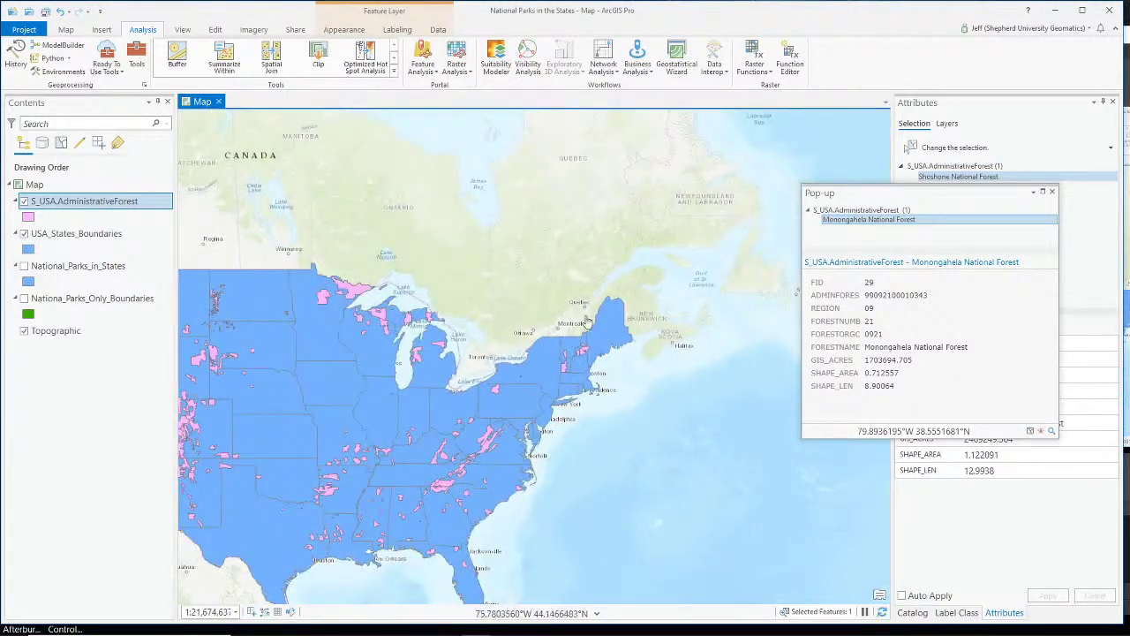
click(1052, 192)
click(1053, 192)
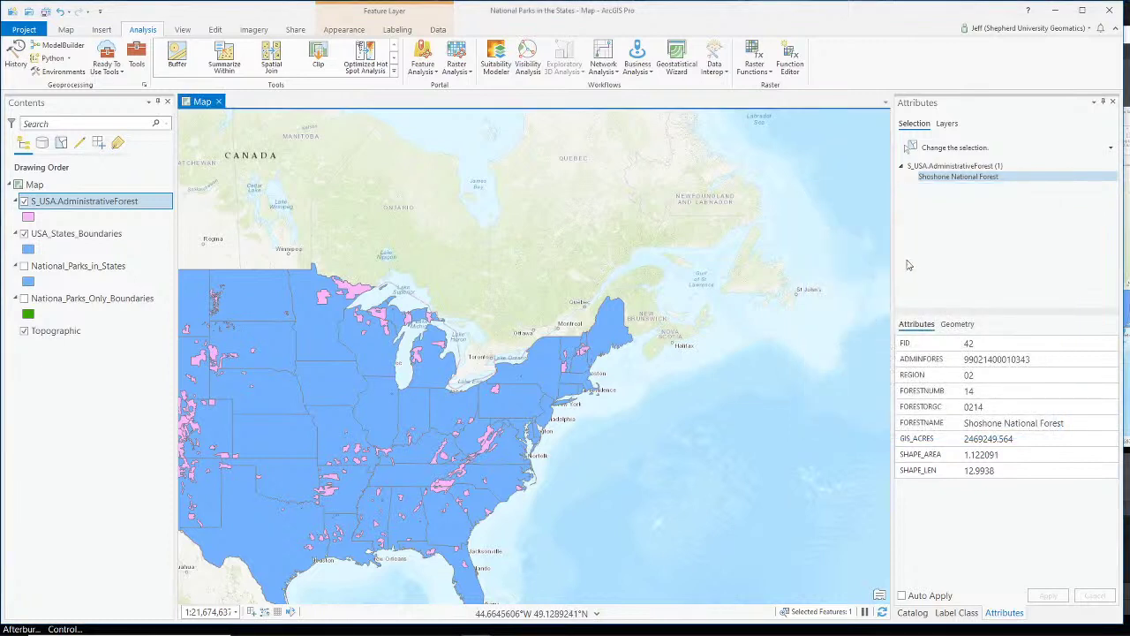
click(224, 58)
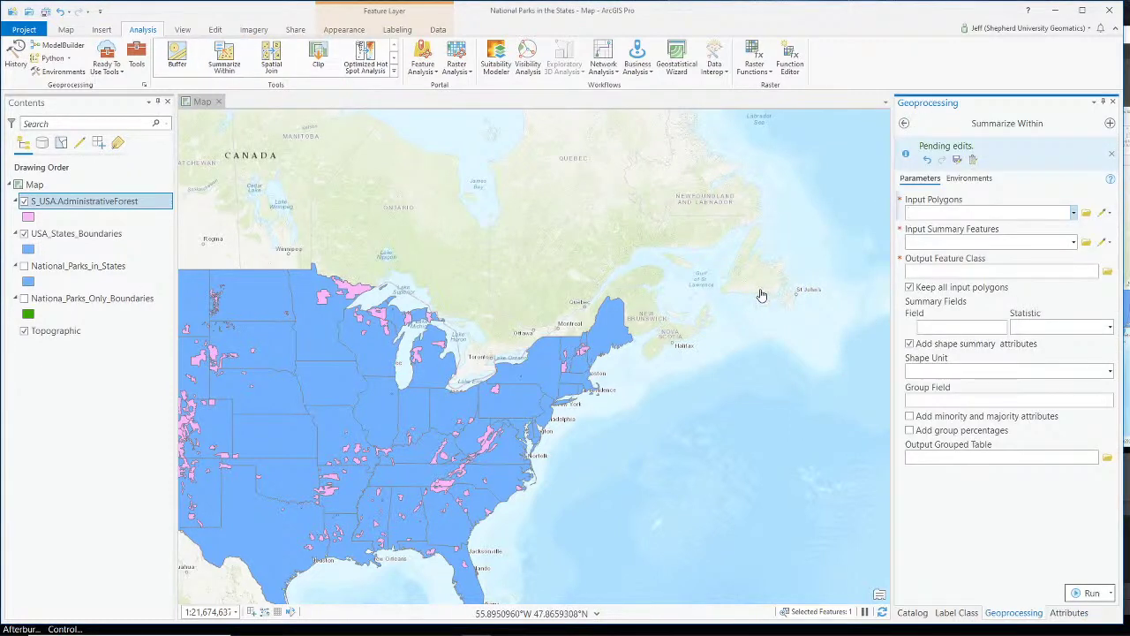
click(1073, 214)
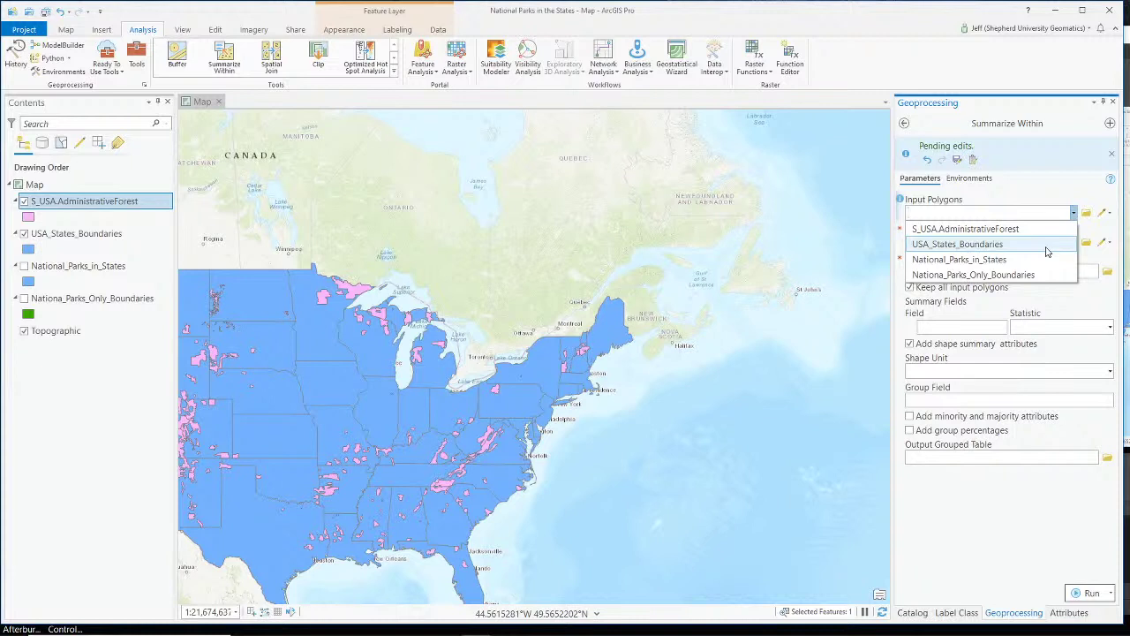
click(1046, 246)
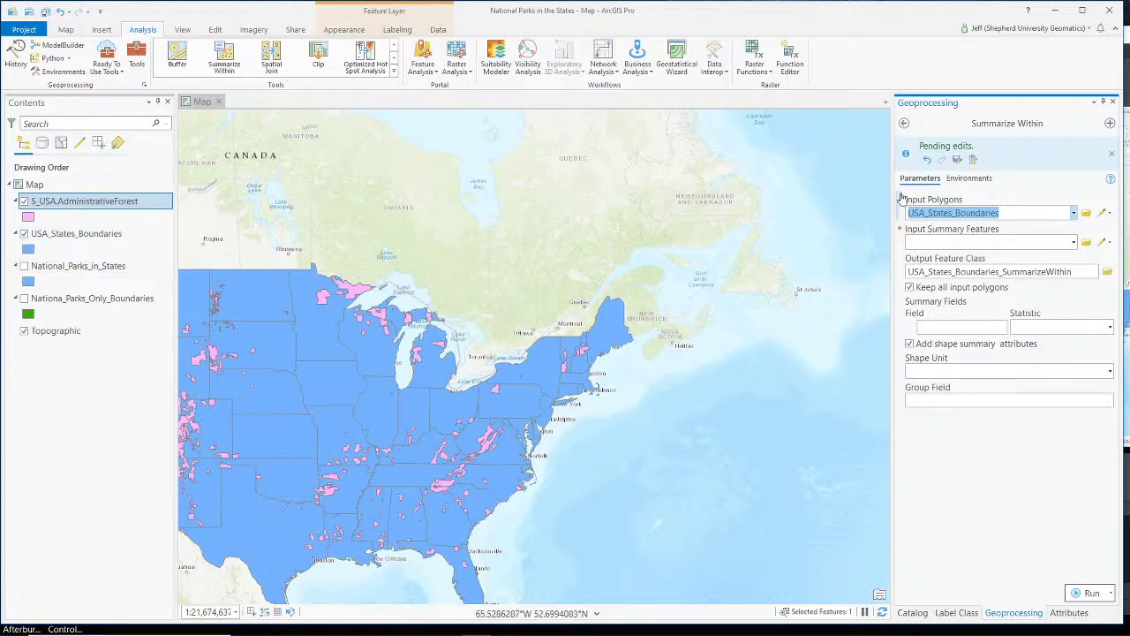
click(1113, 101)
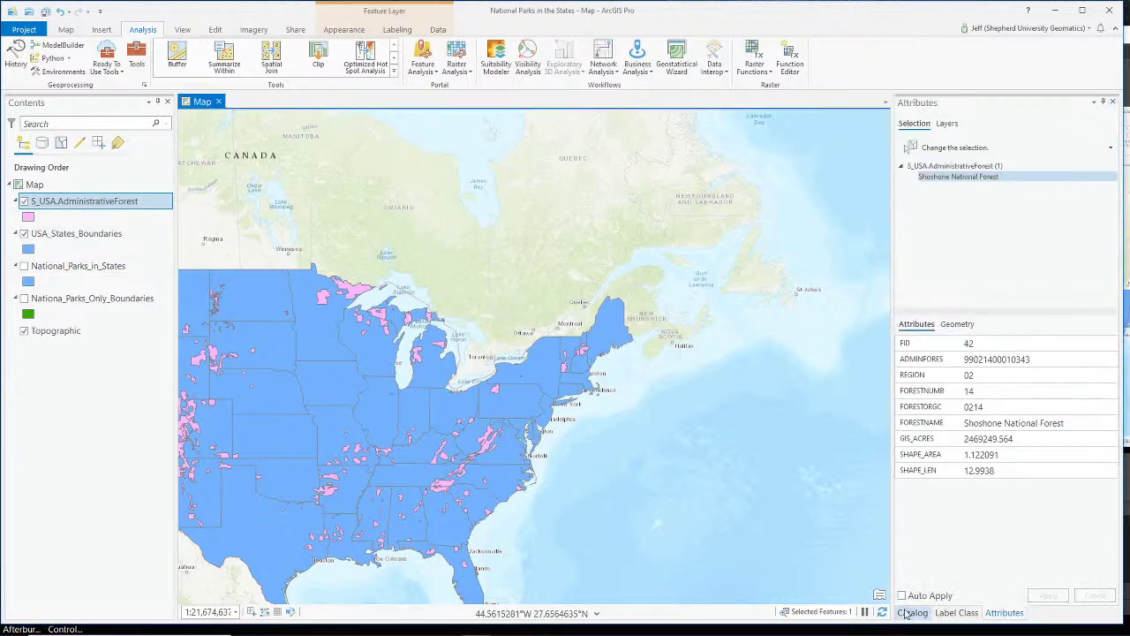
Export the S_USA.AdministrativeForest layer's features to National Parks in the States.gdb with the output name National_Forest_Boundaries
click(910, 612)
right_click(58, 204)
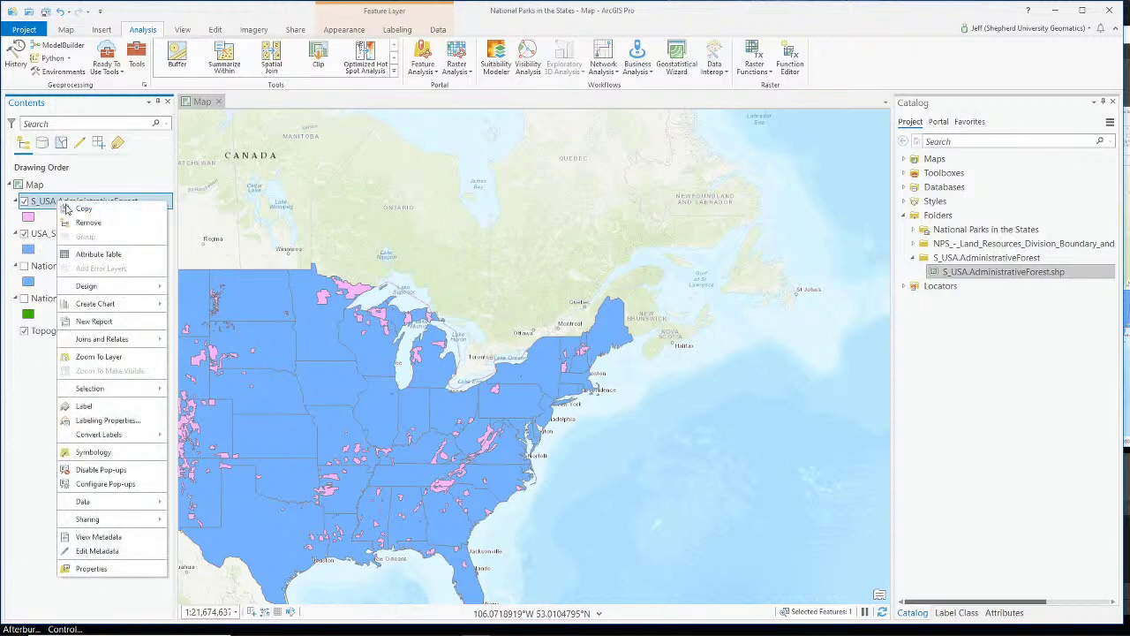
click(49, 199)
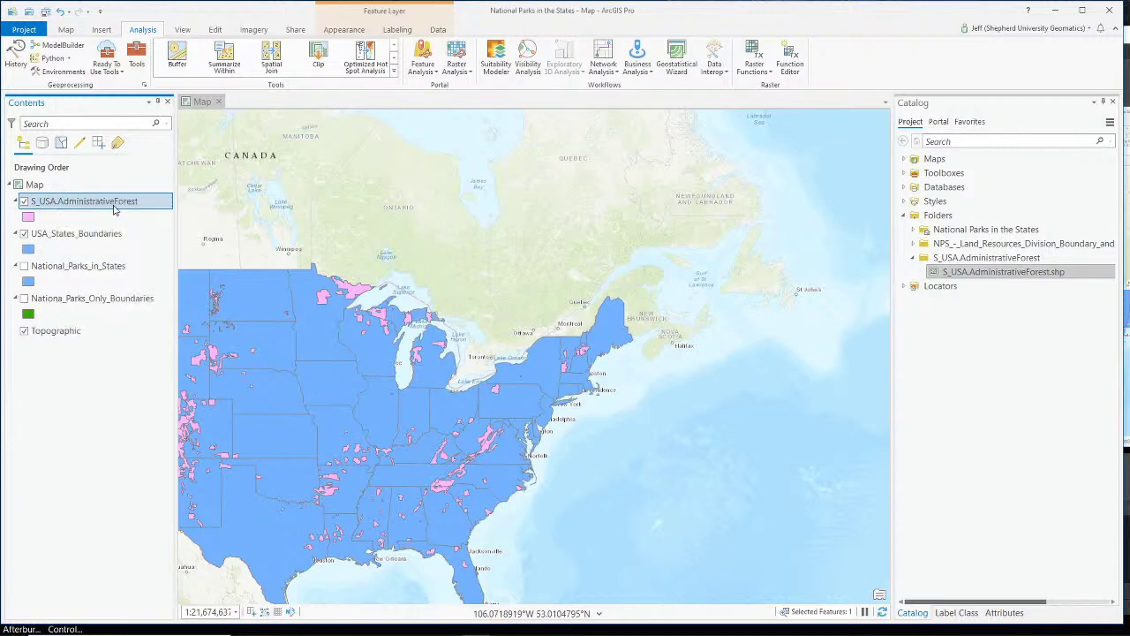
click(90, 235)
click(70, 206)
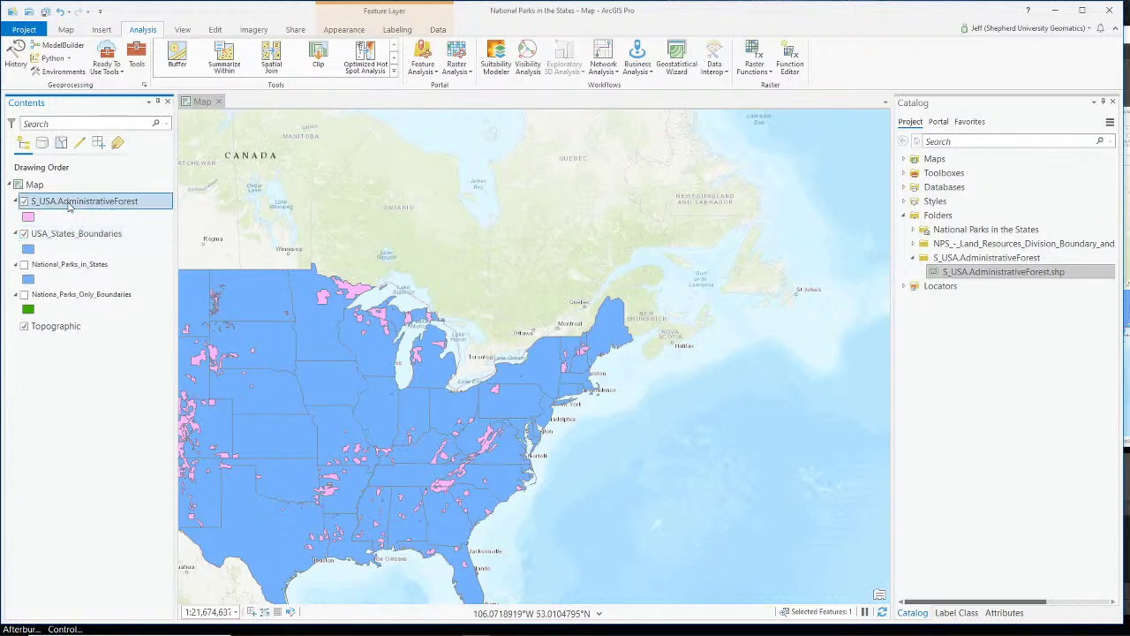
right_click(52, 205)
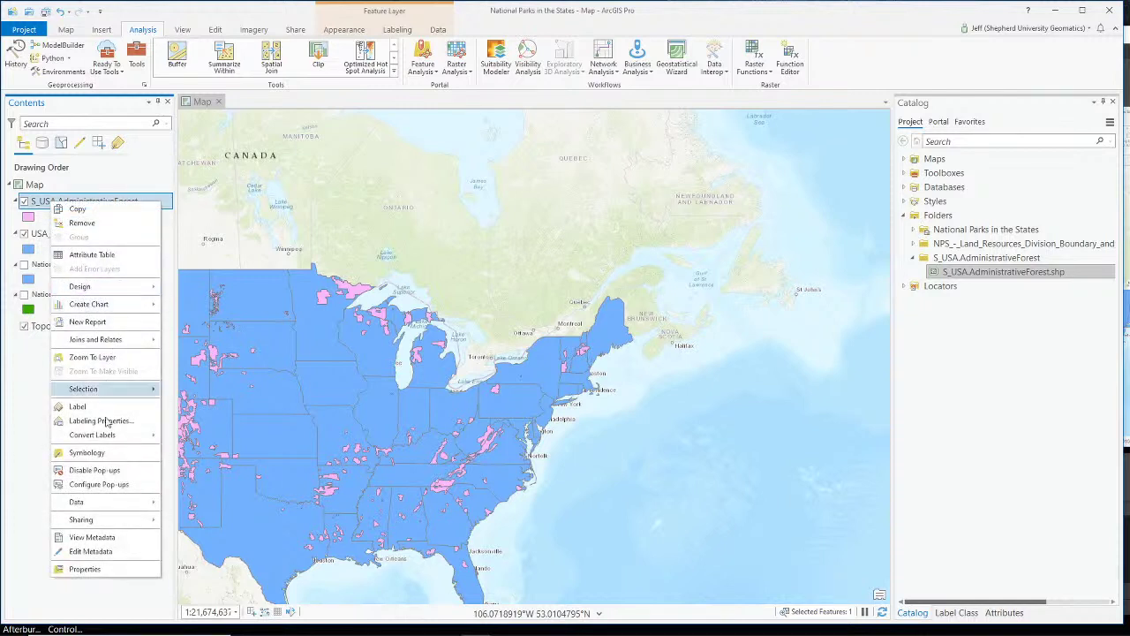
mouse_move(106, 503)
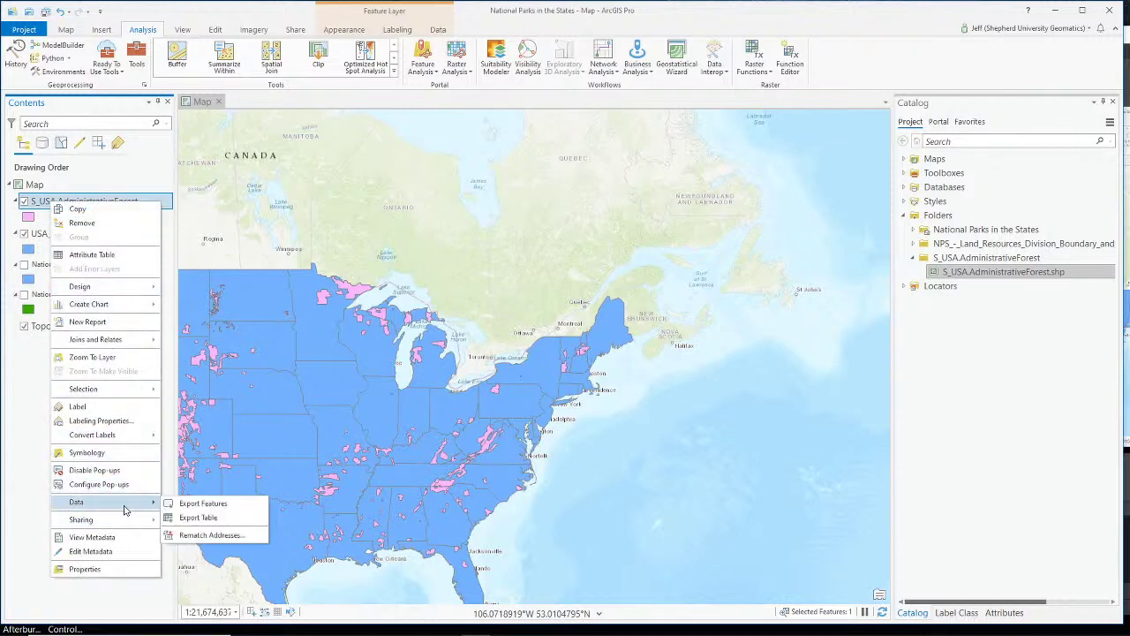
click(203, 503)
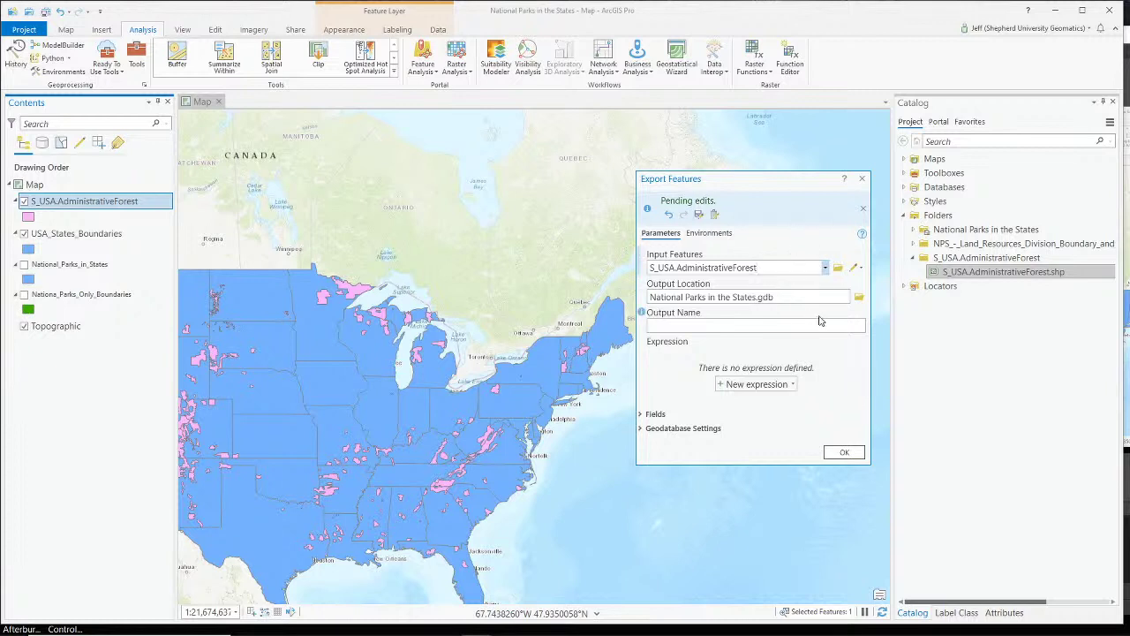
click(741, 326)
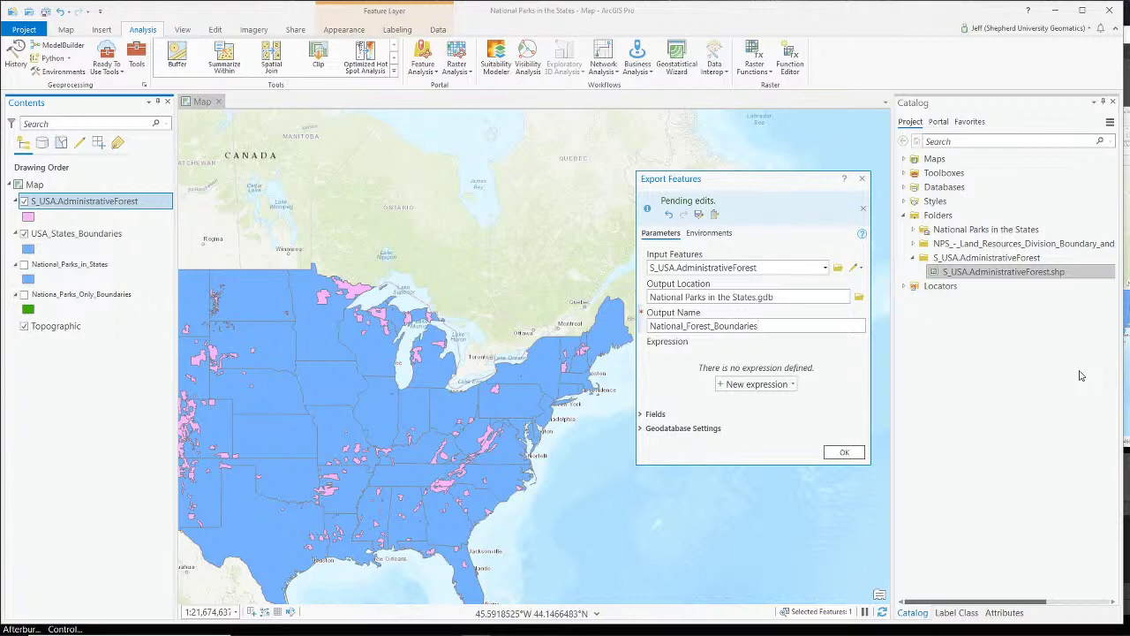
click(853, 454)
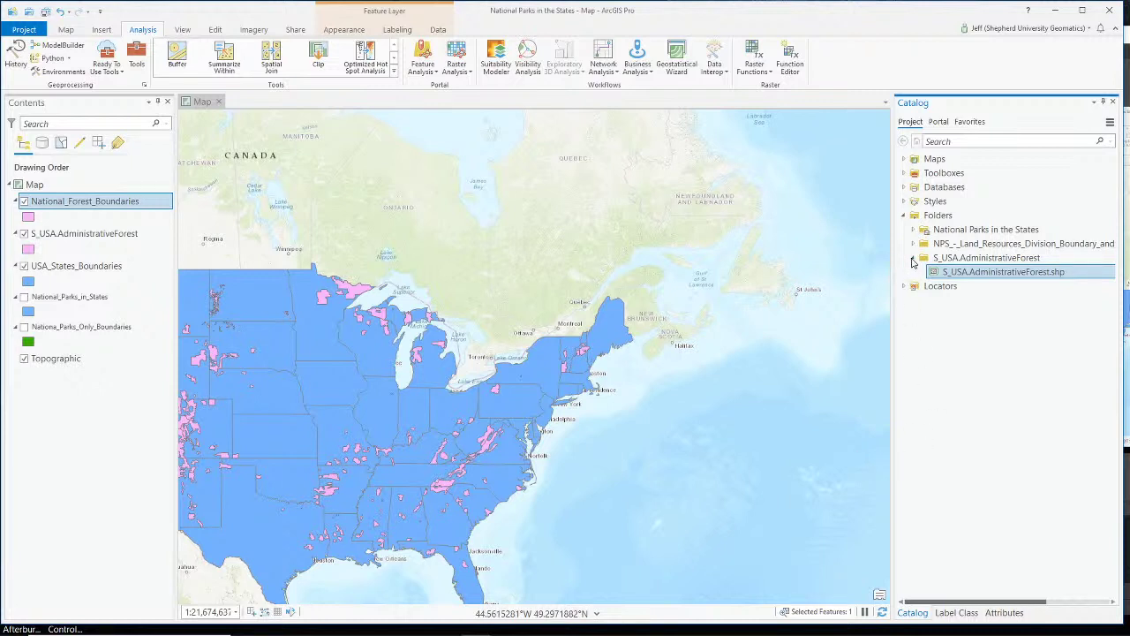
Remove the original S_USA.AdministrativeForest layer from the map
click(88, 237)
right_click(88, 237)
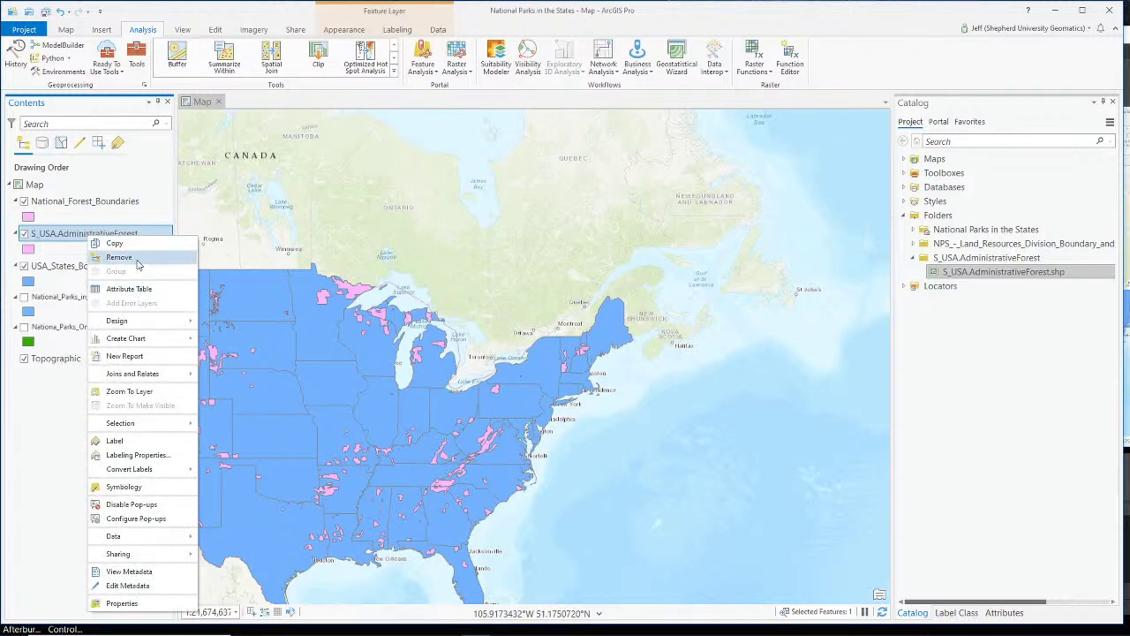
click(117, 255)
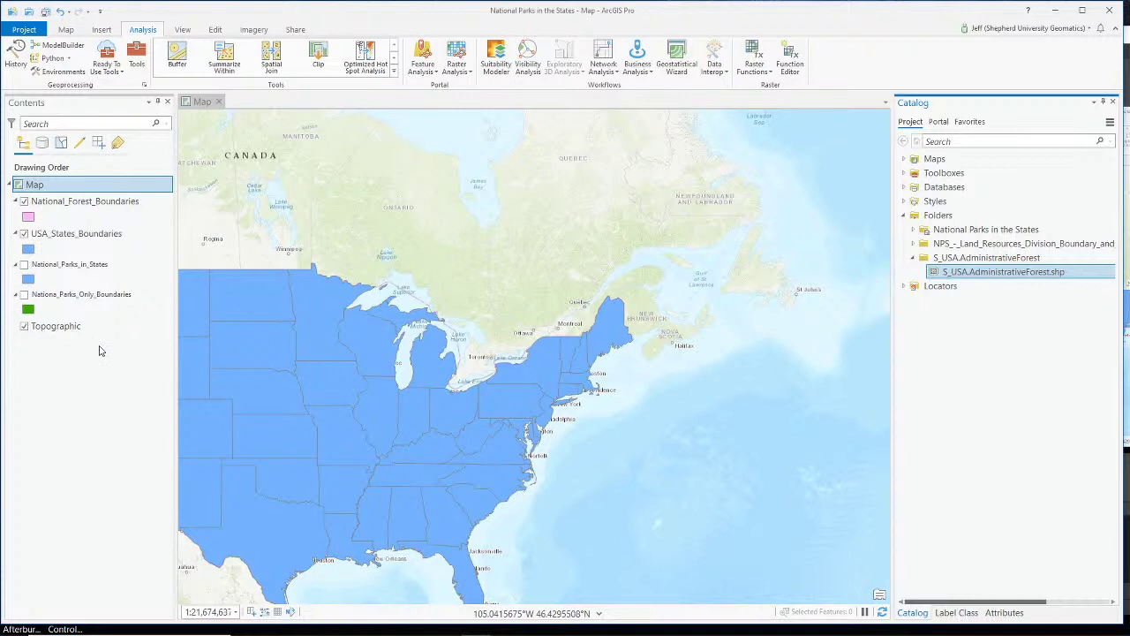
click(78, 266)
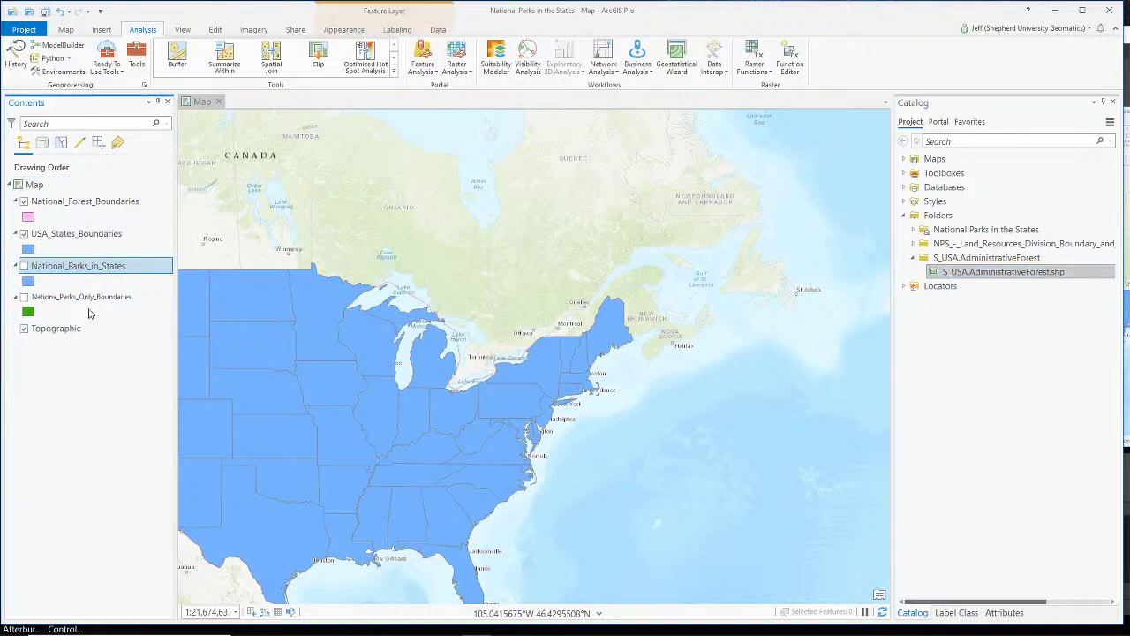
click(80, 298)
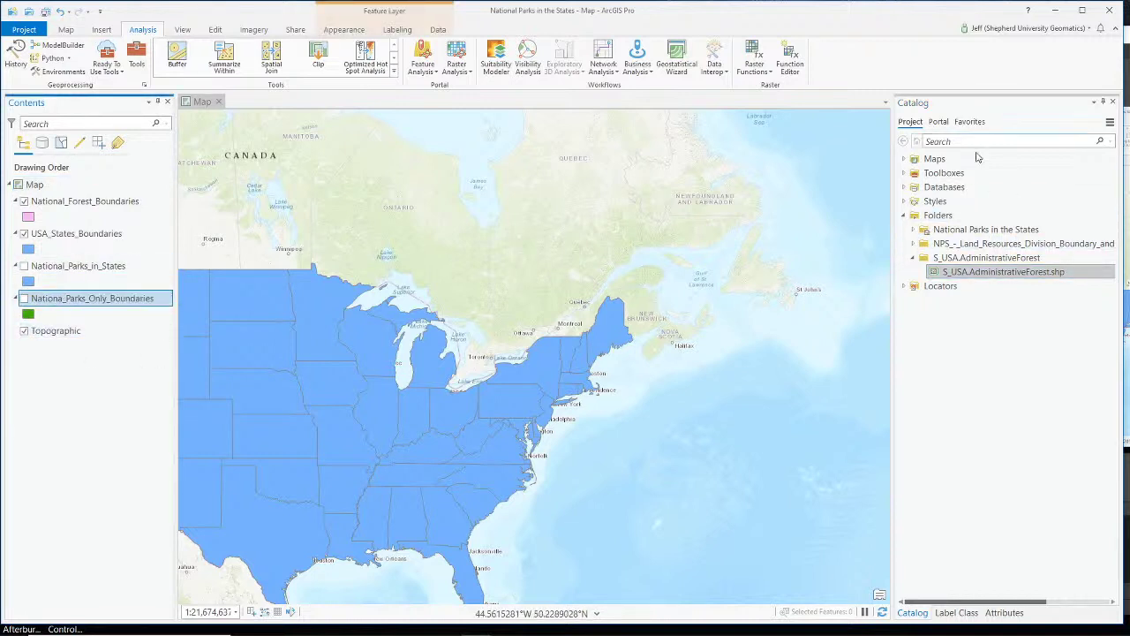
click(241, 58)
click(1074, 213)
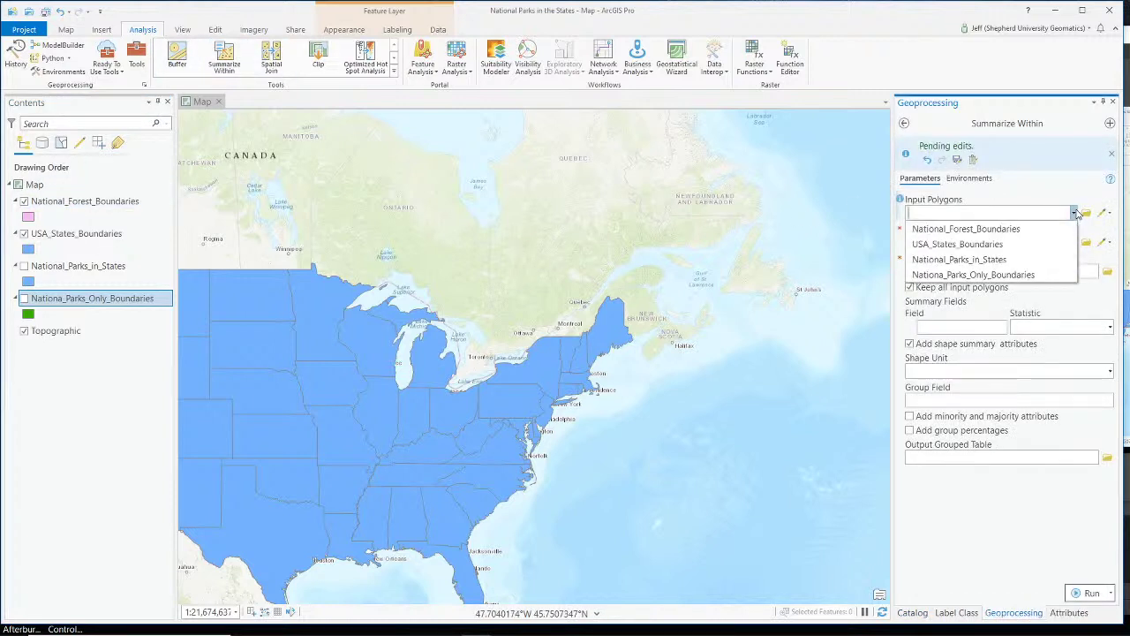
click(1020, 245)
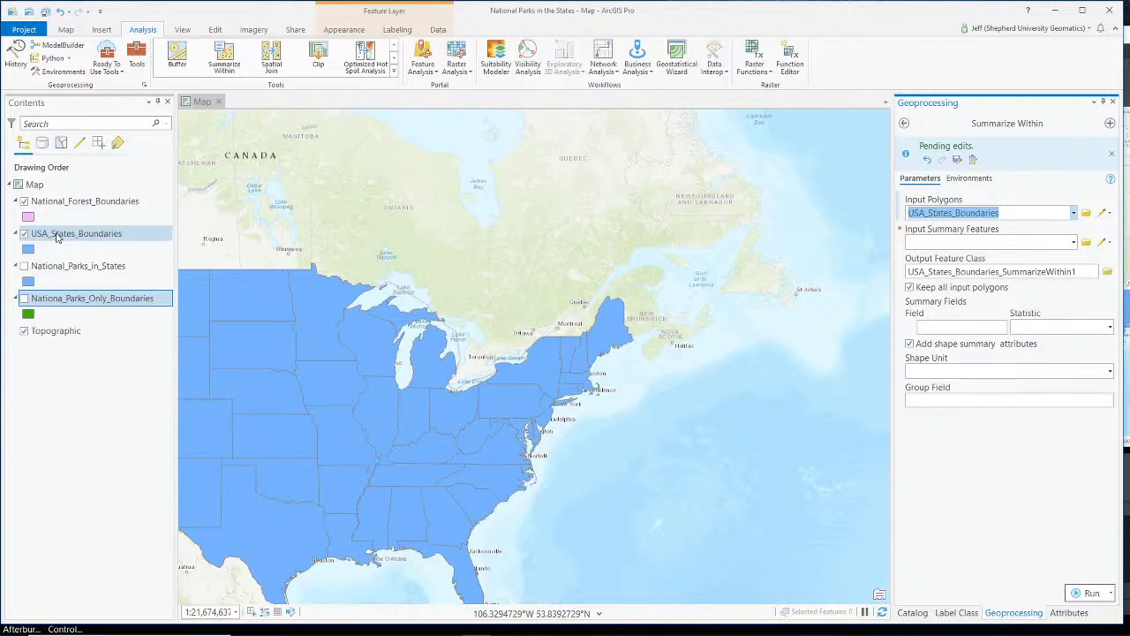
click(24, 202)
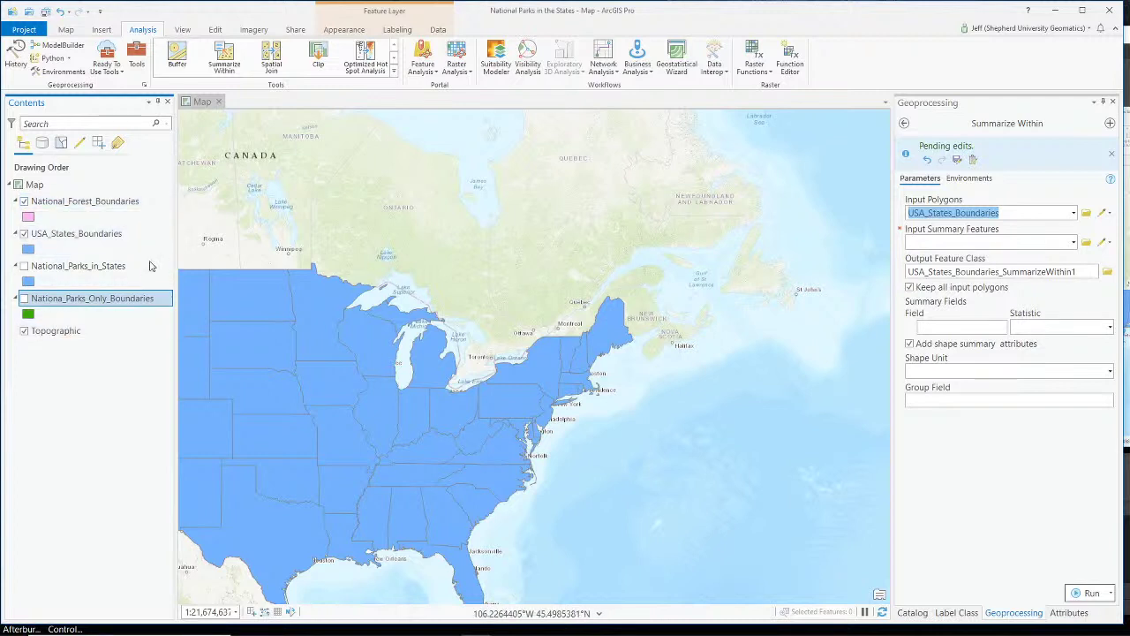
click(1071, 246)
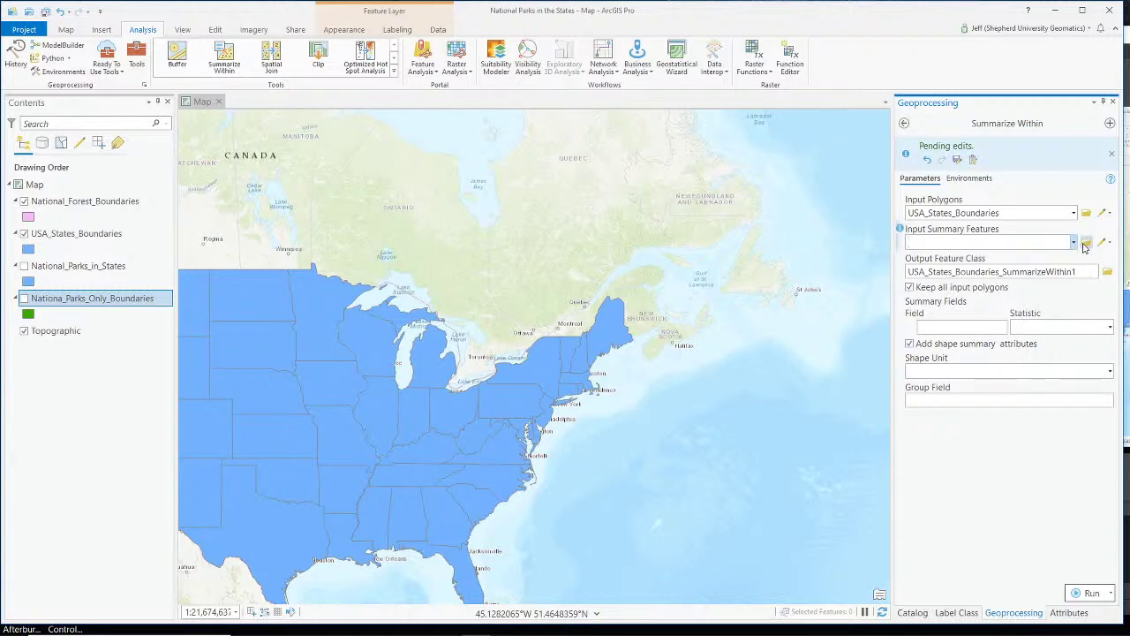
click(1113, 102)
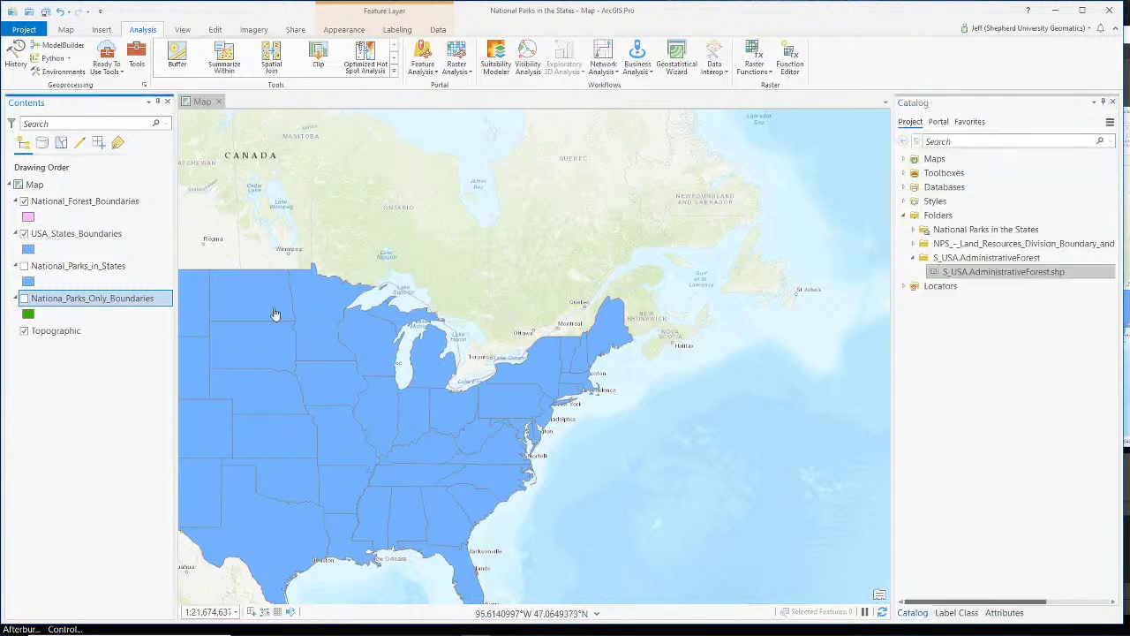
Narrow the layer list and check the National_Forest_Boundaries coverage across the contiguous United States, toggling the layer off and on
drag(176, 378, 134, 369)
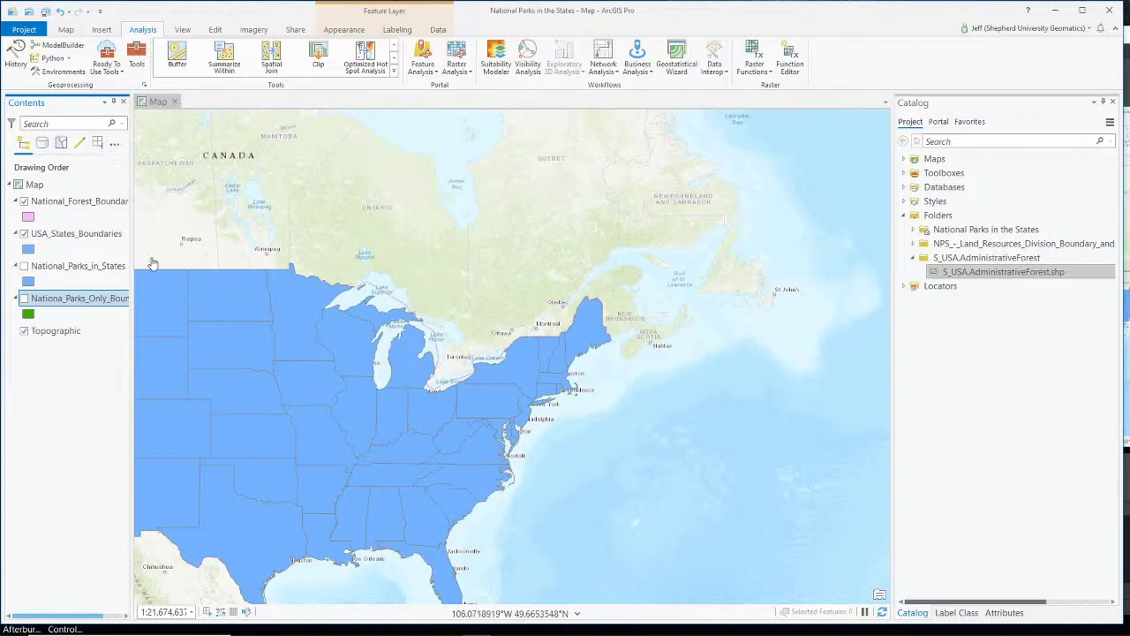
click(66, 29)
click(91, 58)
drag(168, 304, 555, 294)
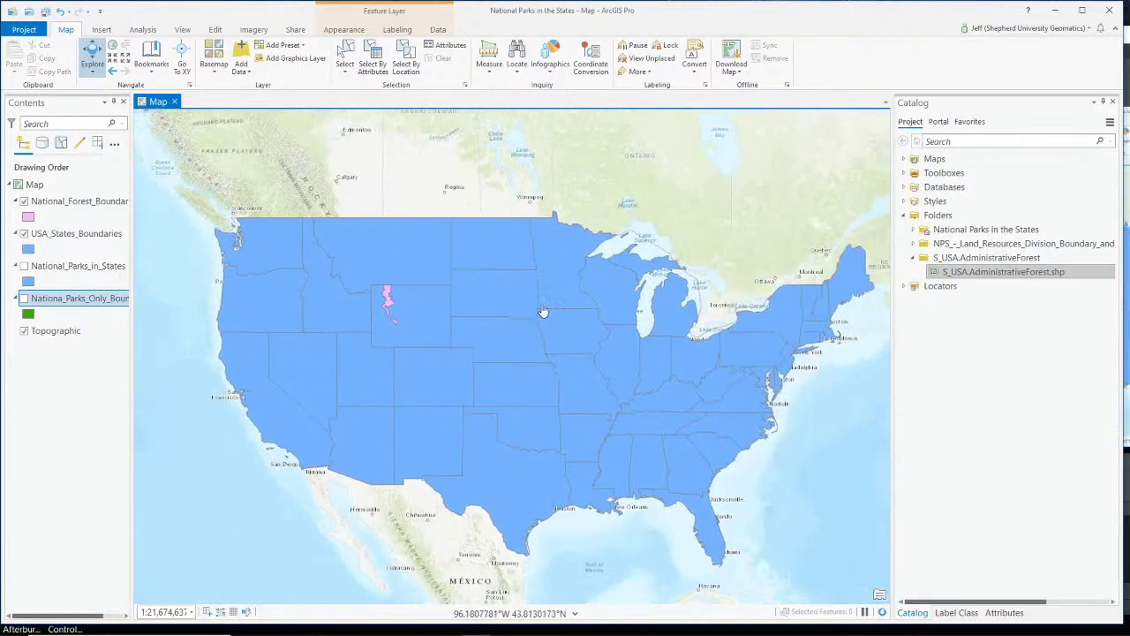
click(24, 202)
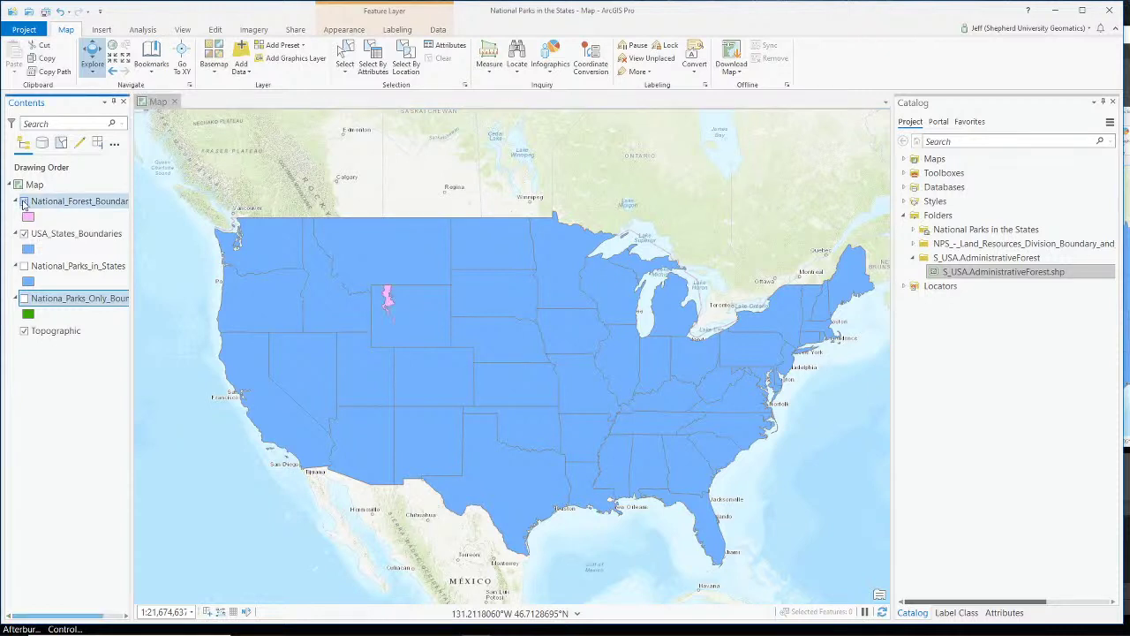
click(24, 201)
key(alt+Tab)
scroll(874, 536, down, 3)
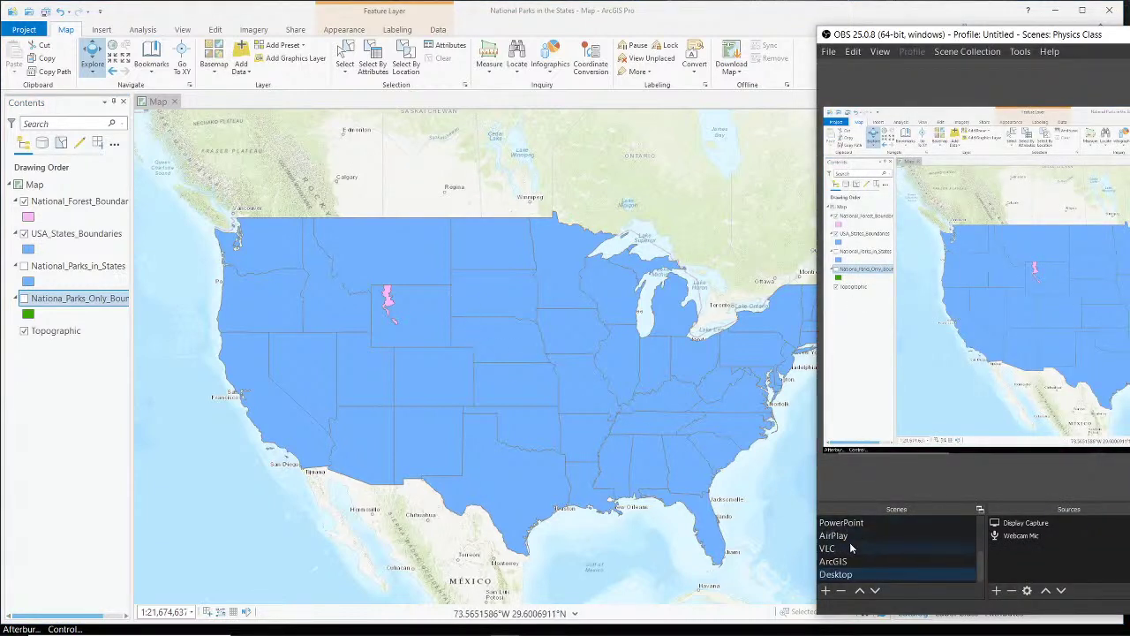
scroll(854, 548, up, 3)
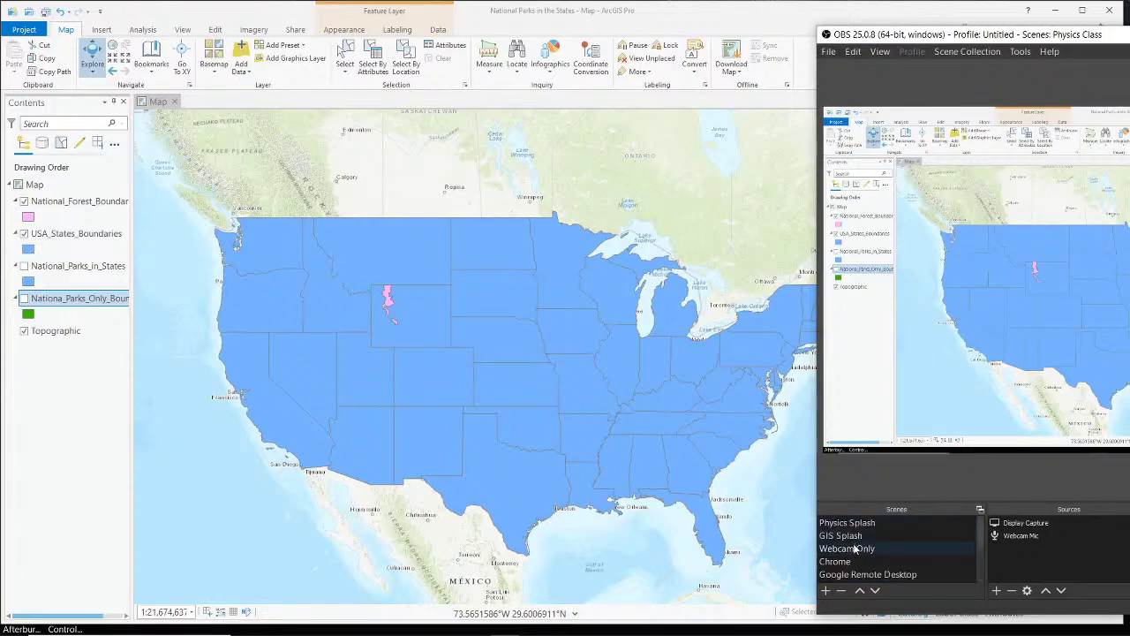
click(854, 548)
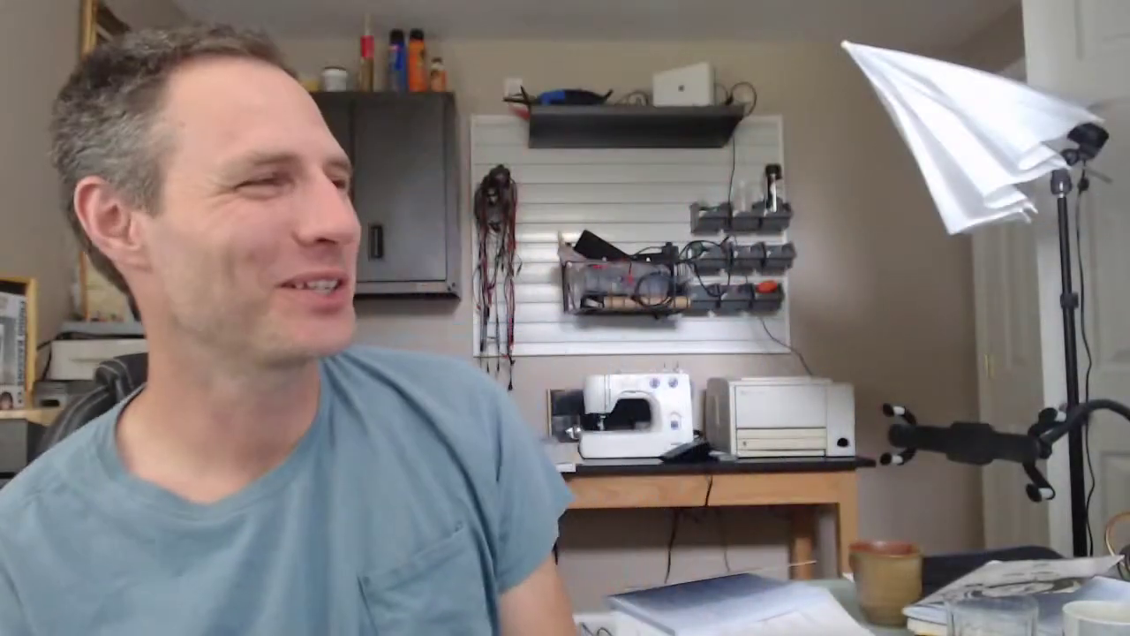
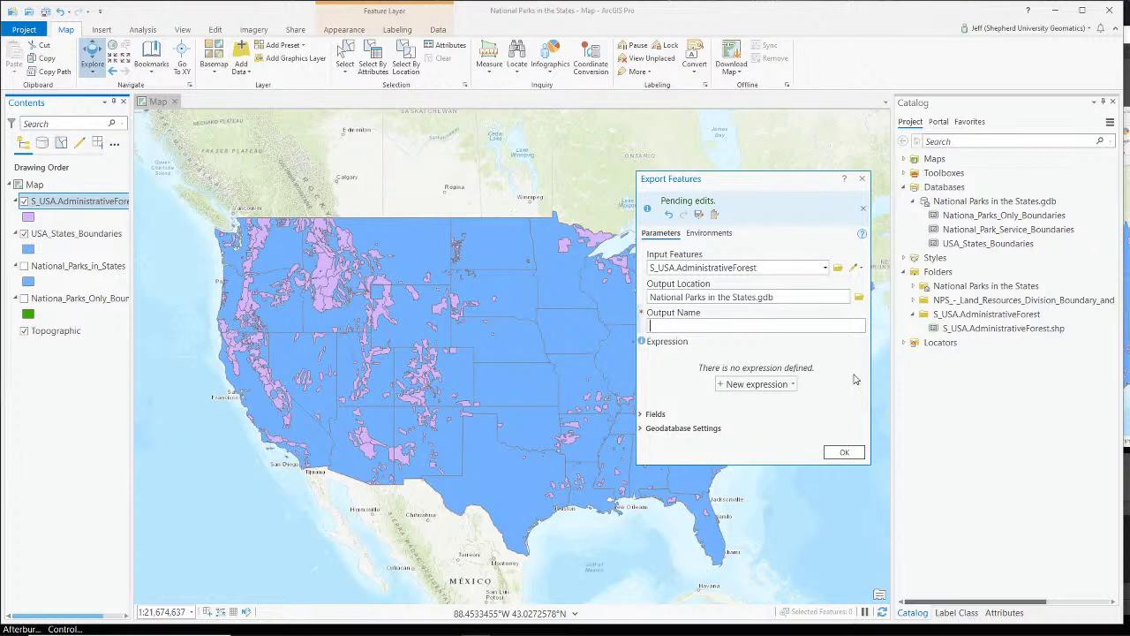
Export the S_USA.AdministrativeForest features to National Parks in the States.gdb as National_Forest_Boundaries and remove the original layer from the map
text(tional Fo)
text(For)
text(est_Bou)
text(ndaries)
click(844, 452)
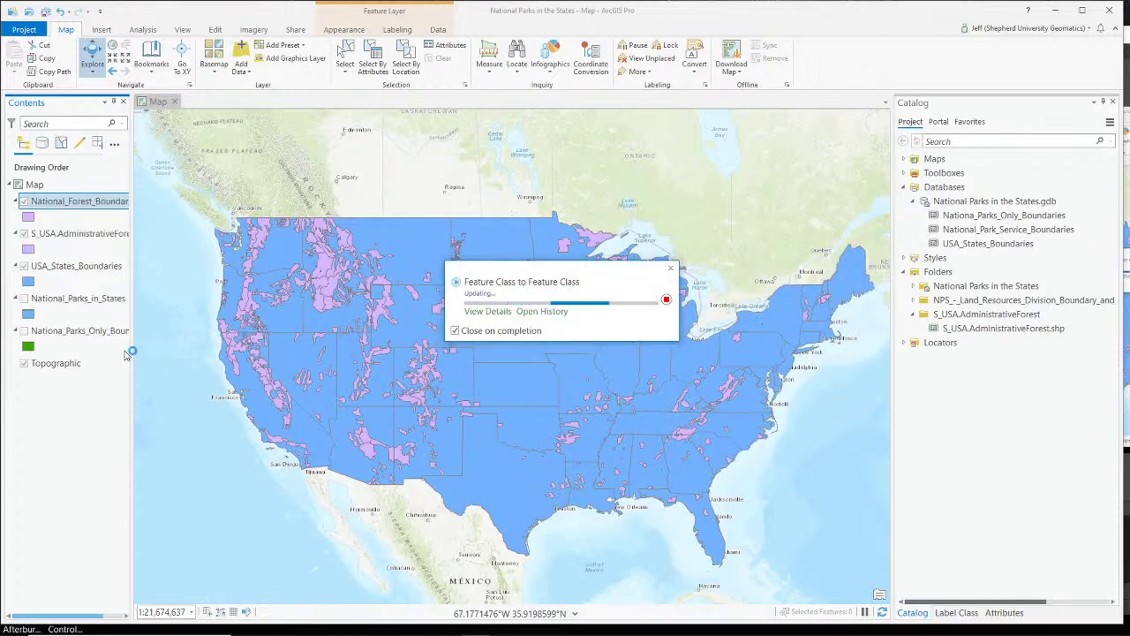
right_click(38, 236)
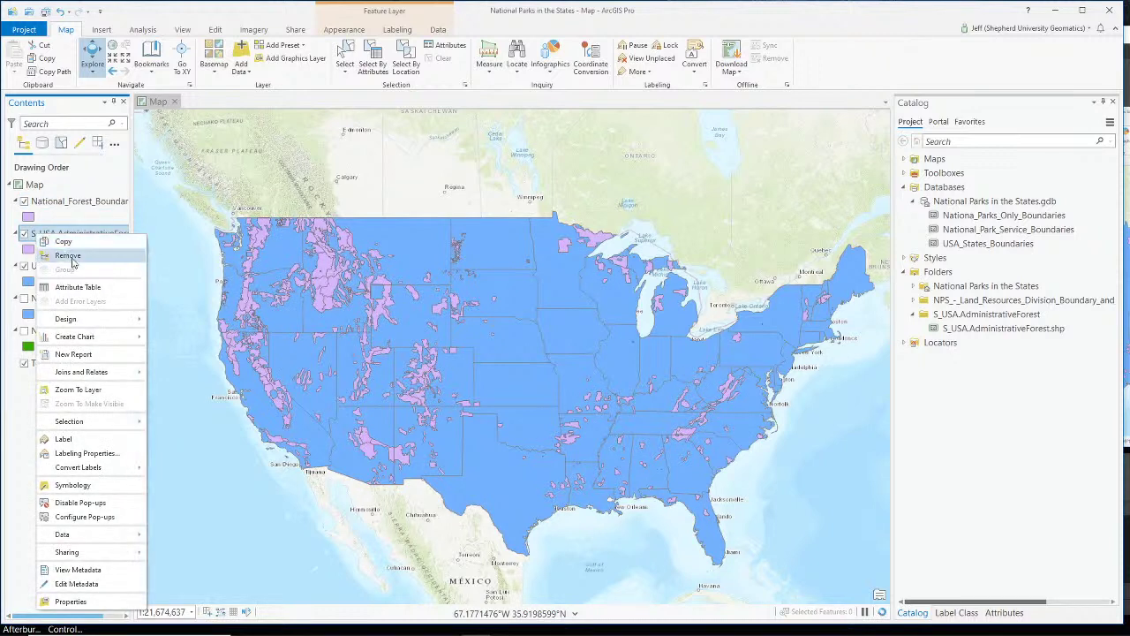
click(69, 257)
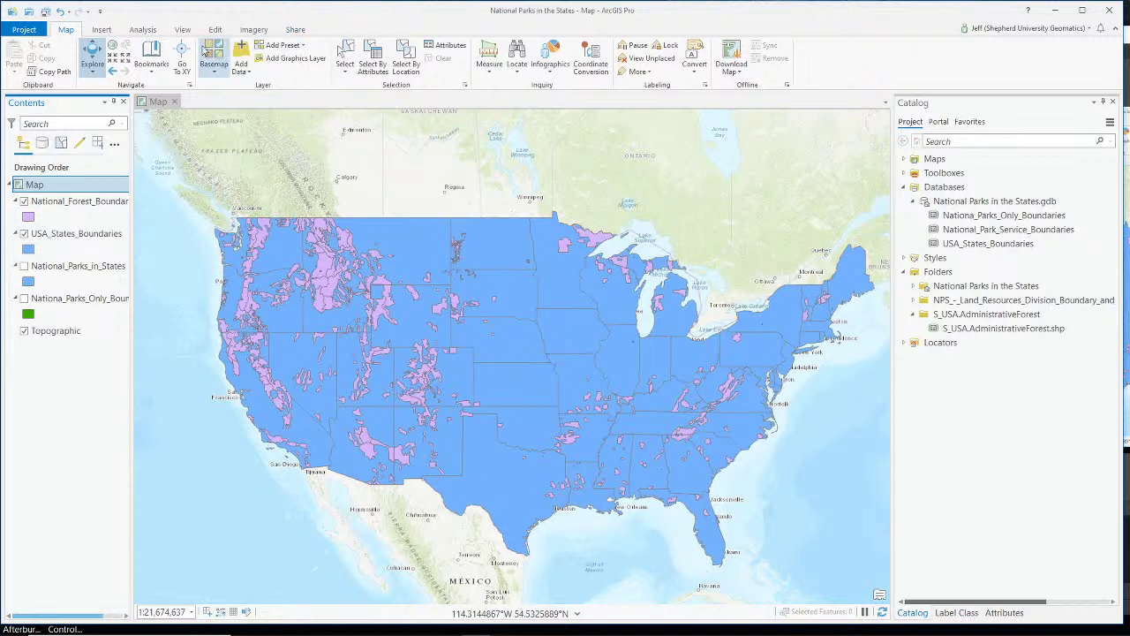
Set up Summarize Within with USA_States_Boundaries as the input polygons and National_Forest_Boundaries as the input summary features
click(134, 32)
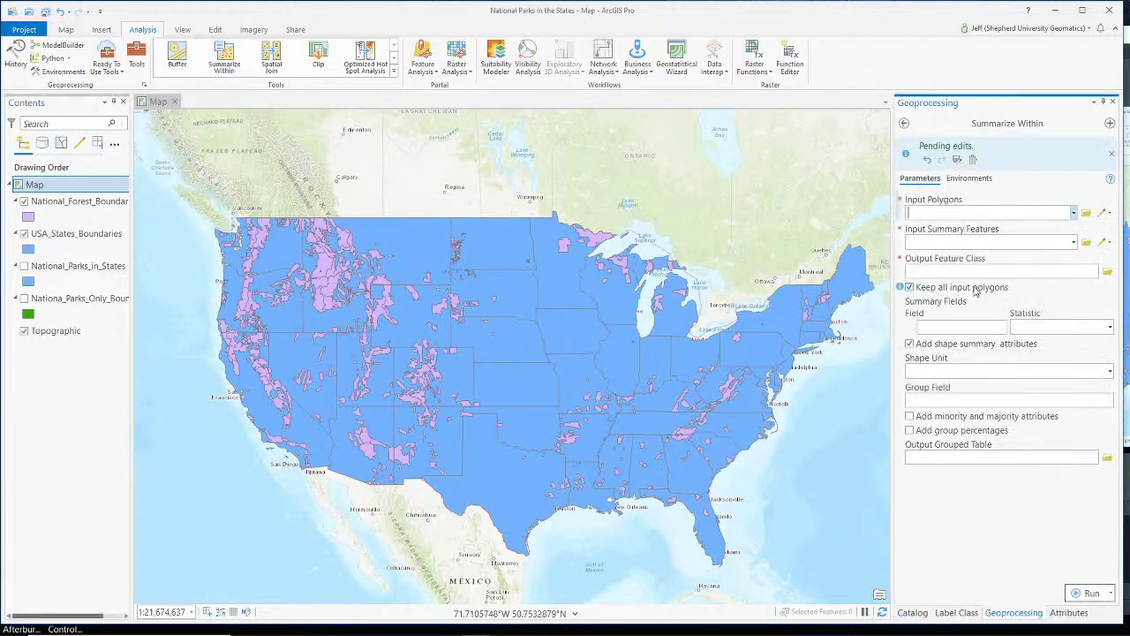
click(1074, 213)
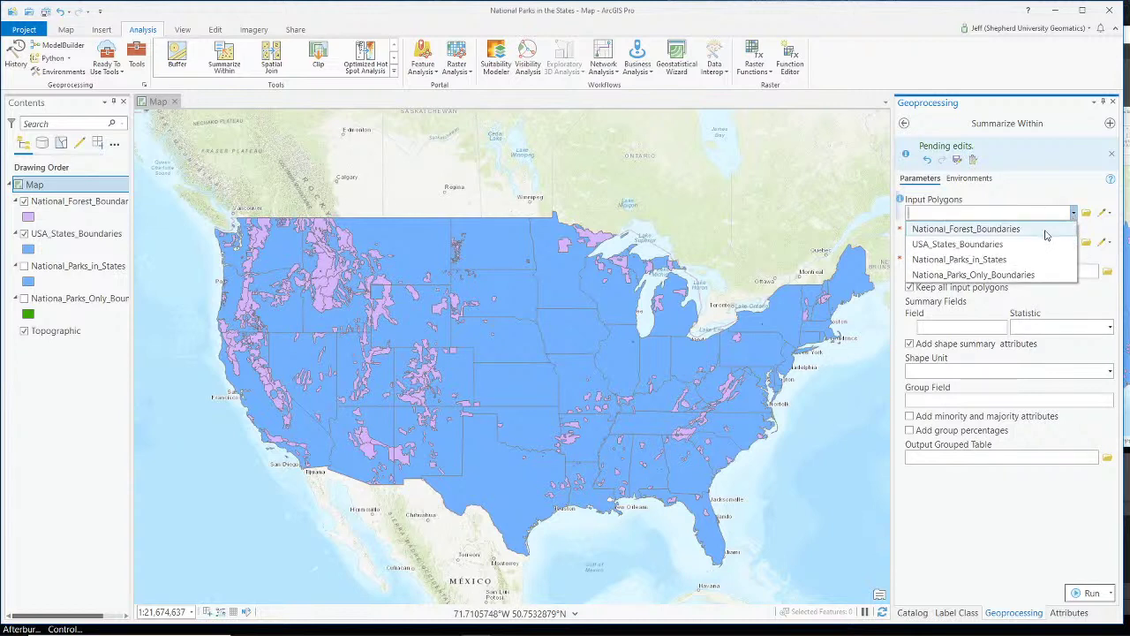
click(1039, 245)
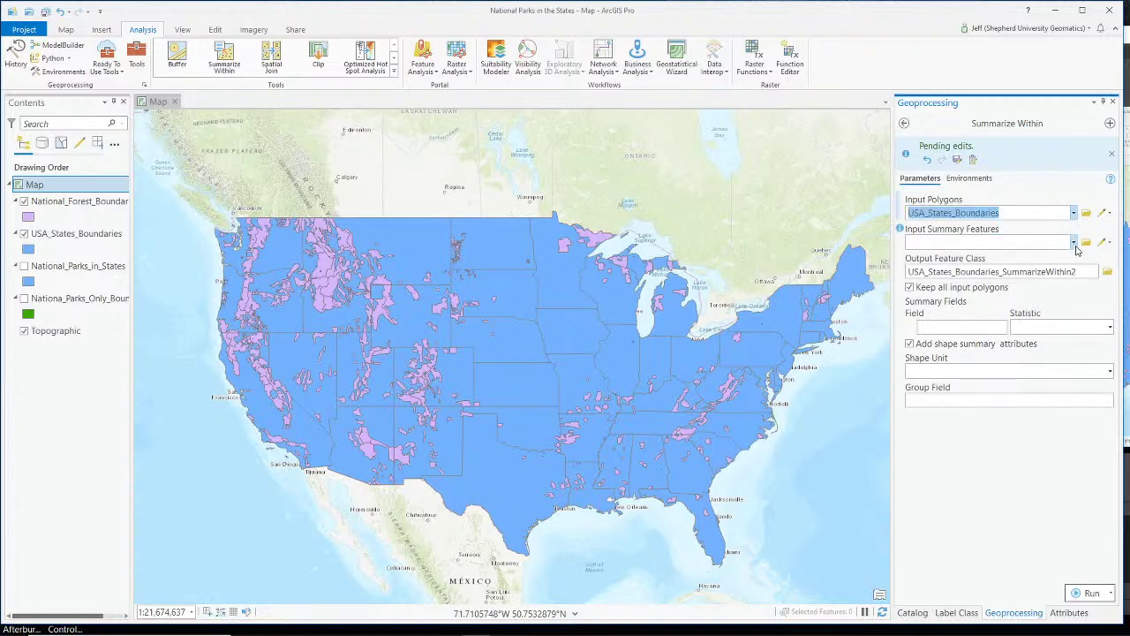
click(1073, 245)
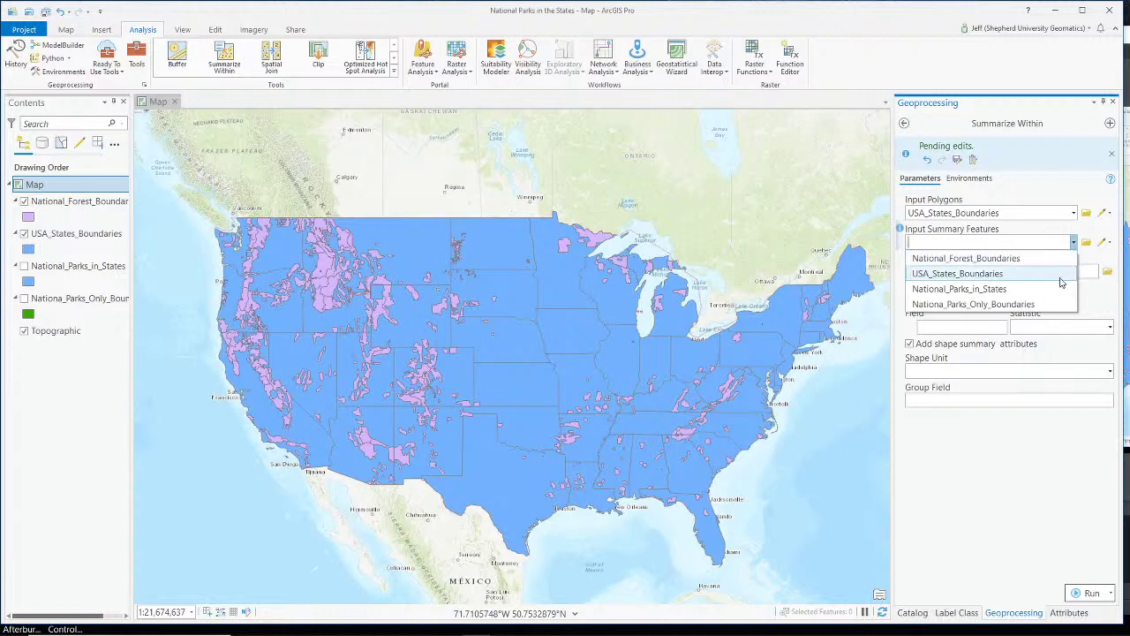
click(1054, 264)
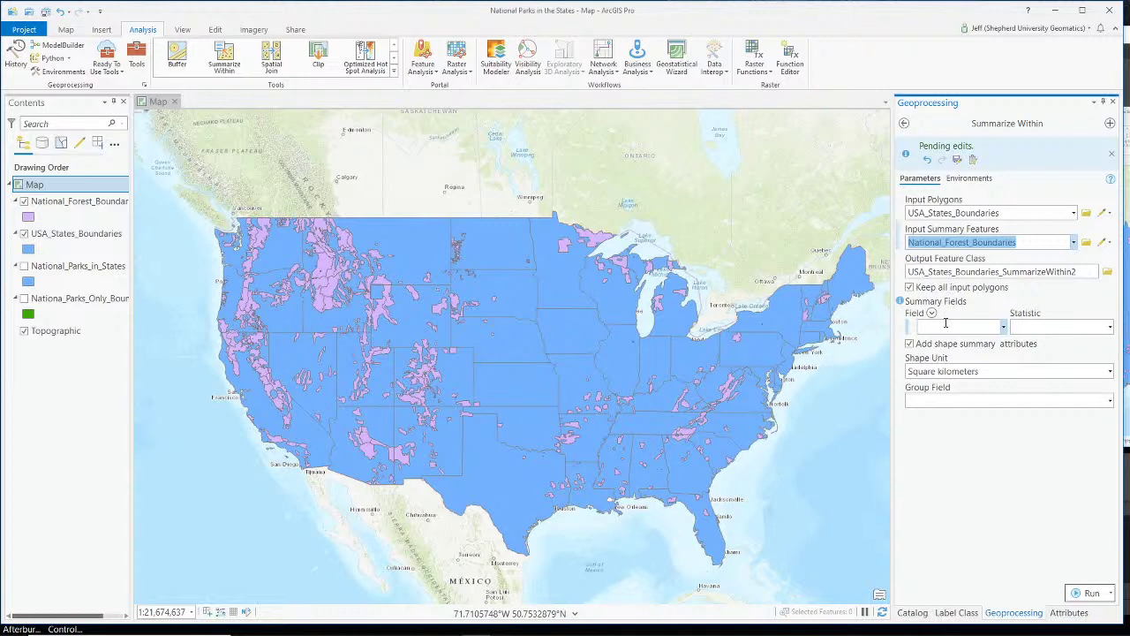
Add GIS_ACRES and Shape_Area as the summary fields, removing the Shape_Length entry from the list
click(1003, 326)
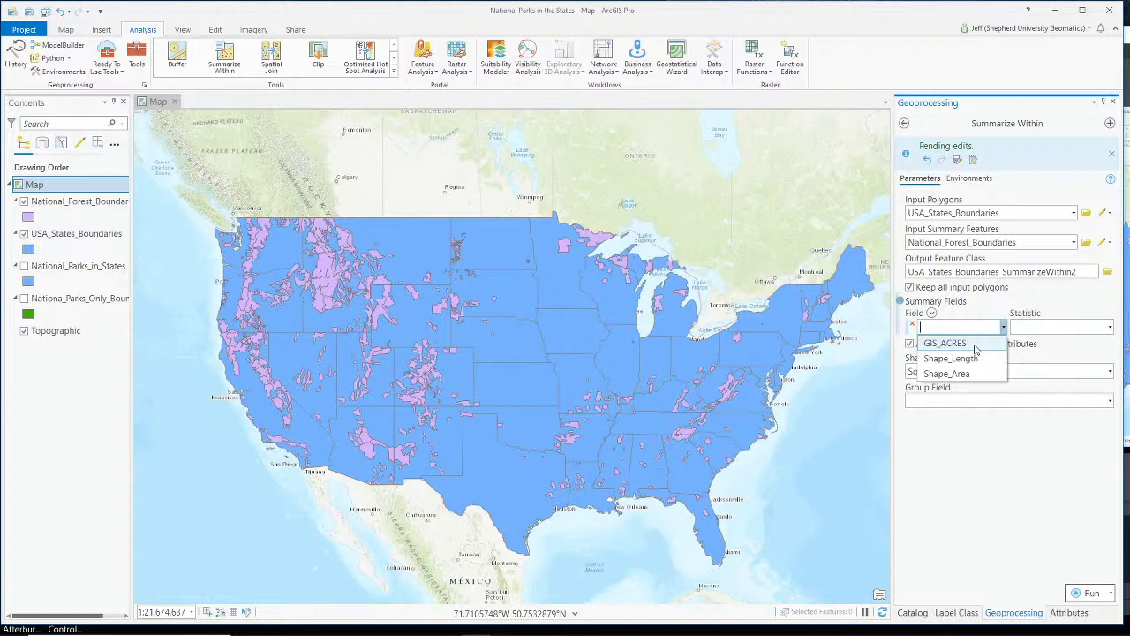
click(974, 345)
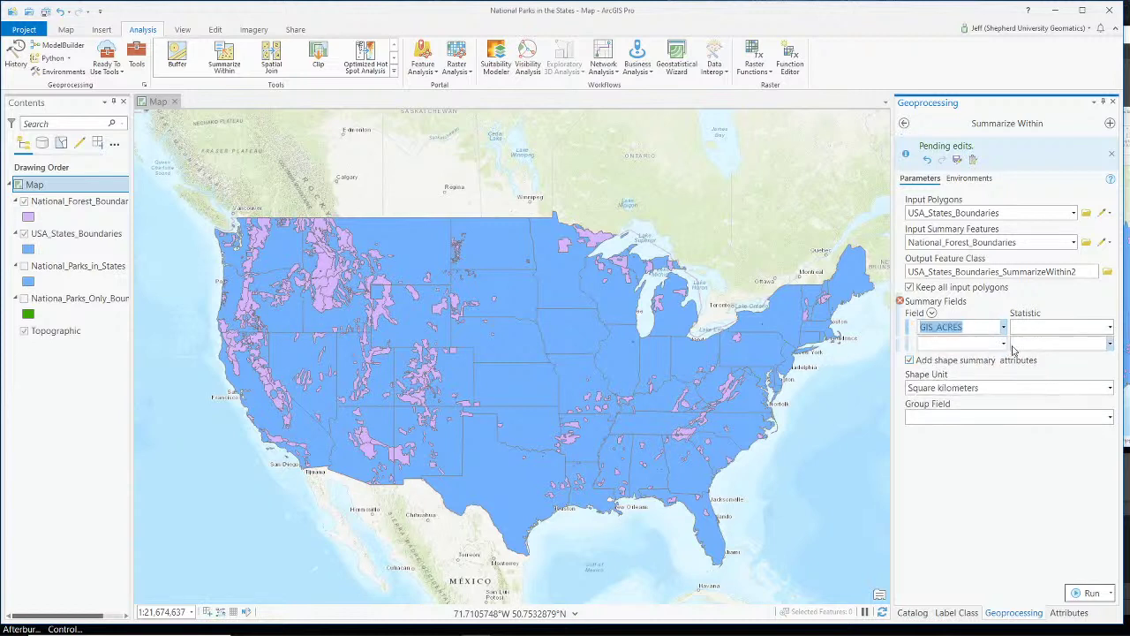
click(1003, 342)
click(991, 374)
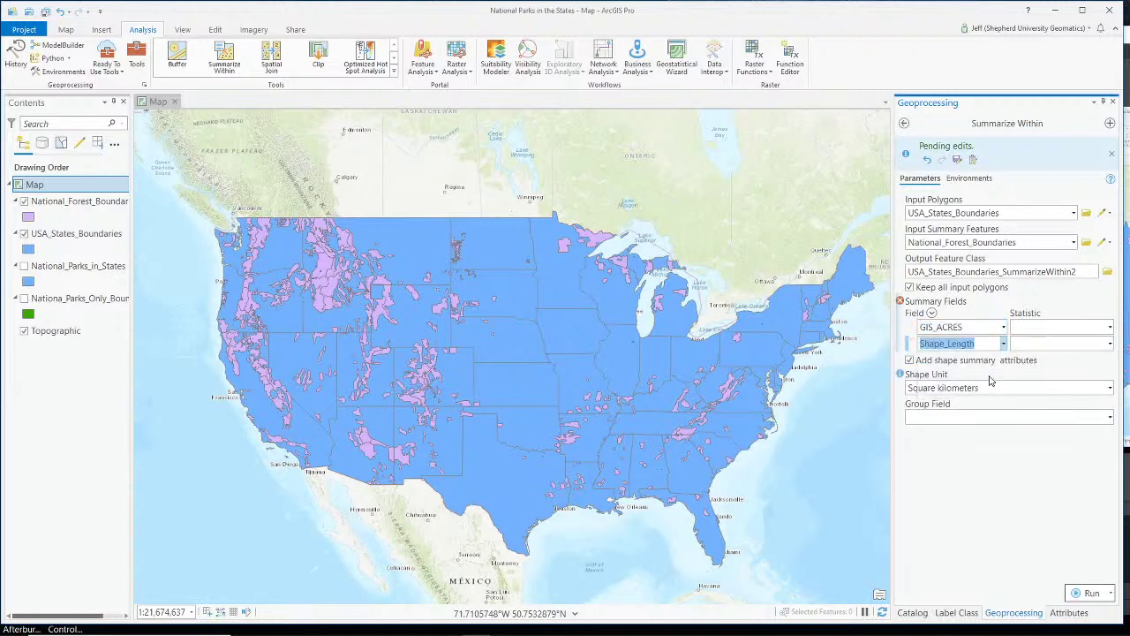
click(1004, 360)
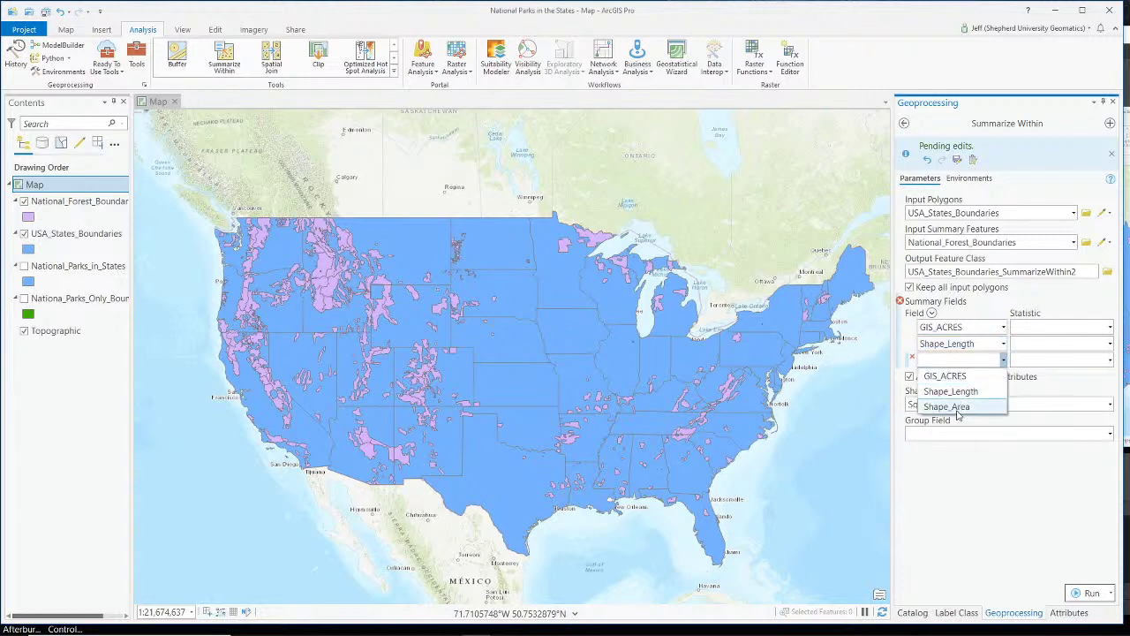
click(955, 407)
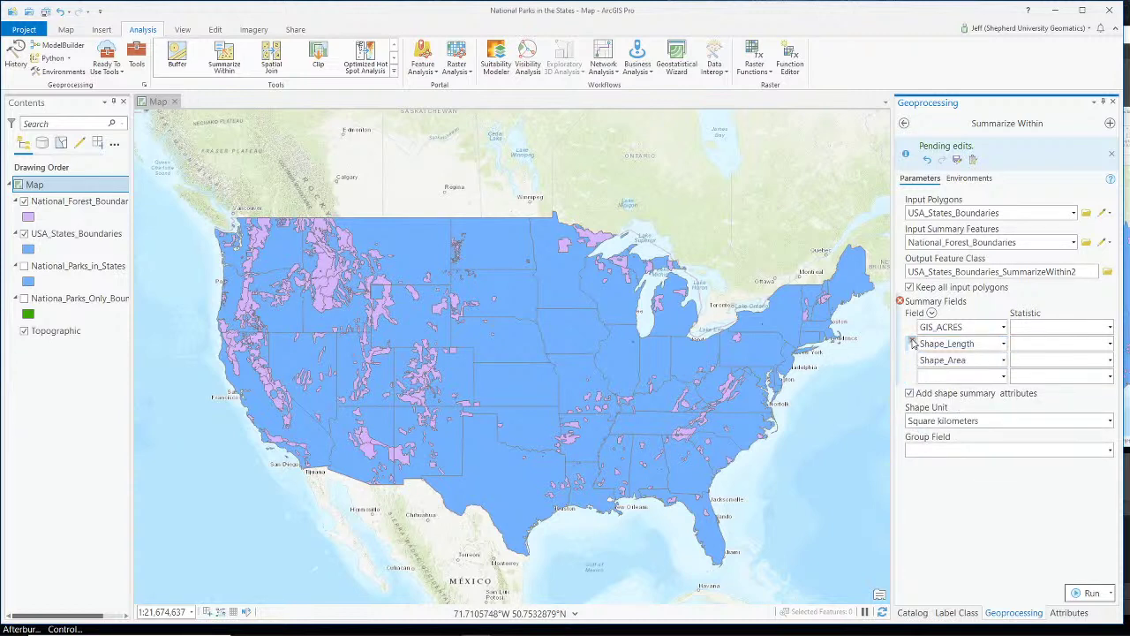
click(915, 346)
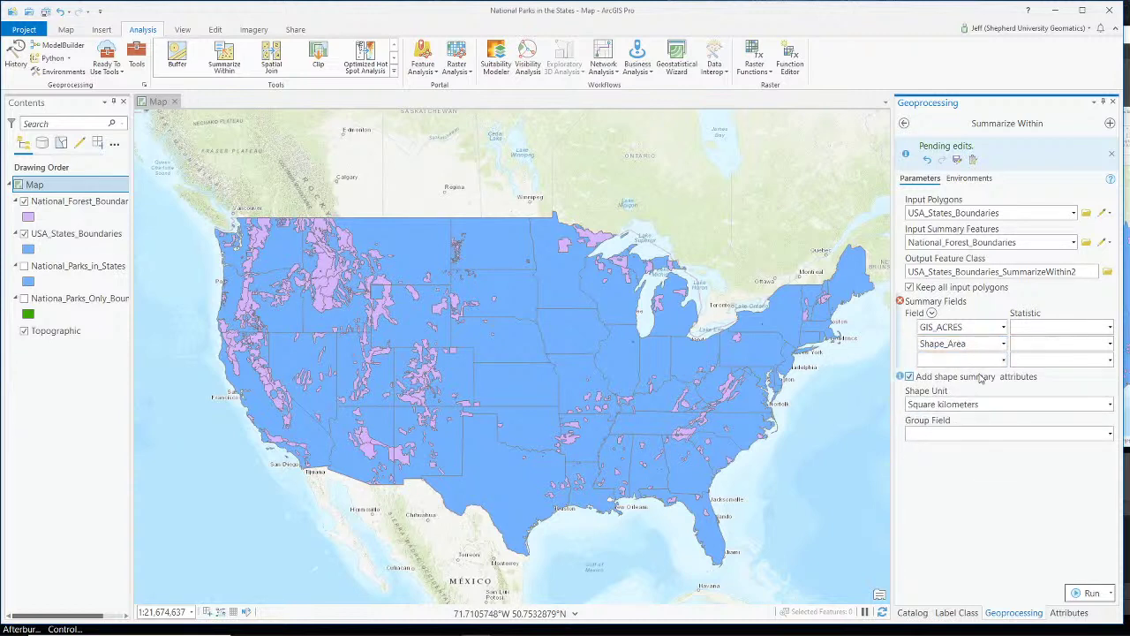
Set the statistic to Sum for both the GIS_ACRES and Shape_Area summary fields
click(1109, 328)
click(1086, 343)
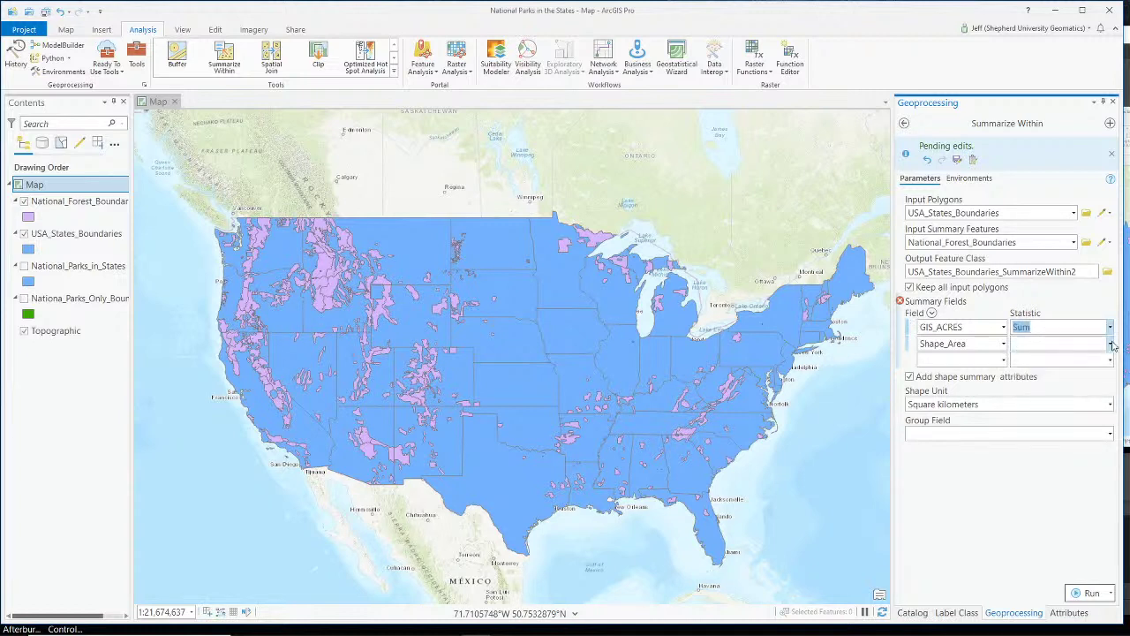
click(1109, 343)
click(1082, 361)
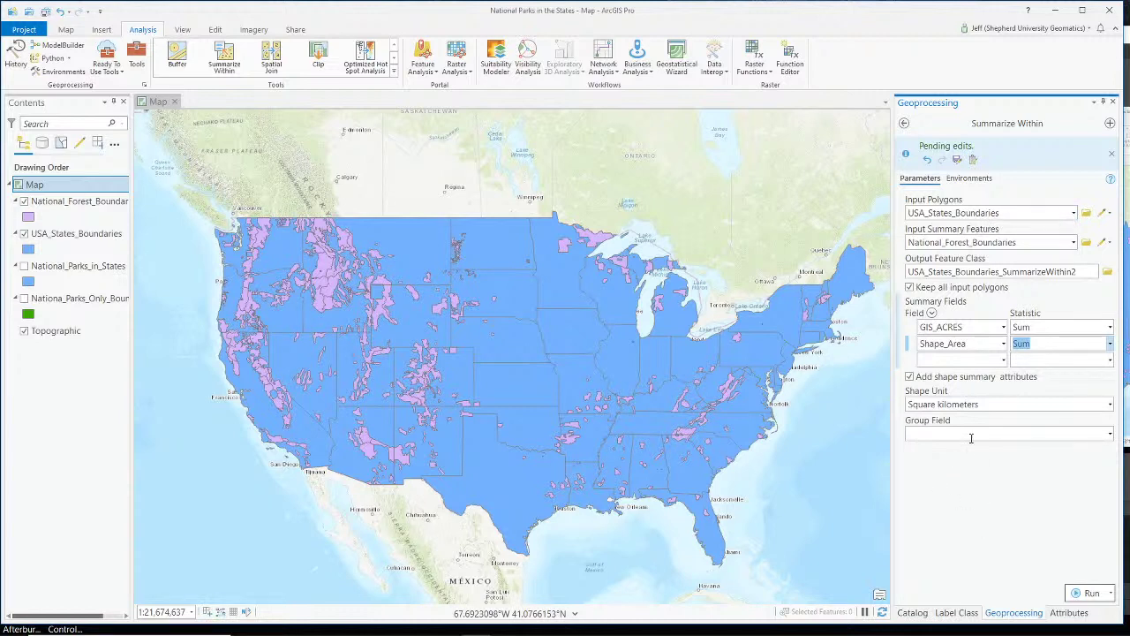
Check which parameter depends on Add shape summary attributes by switching the option off and on, leaving it enabled
click(910, 378)
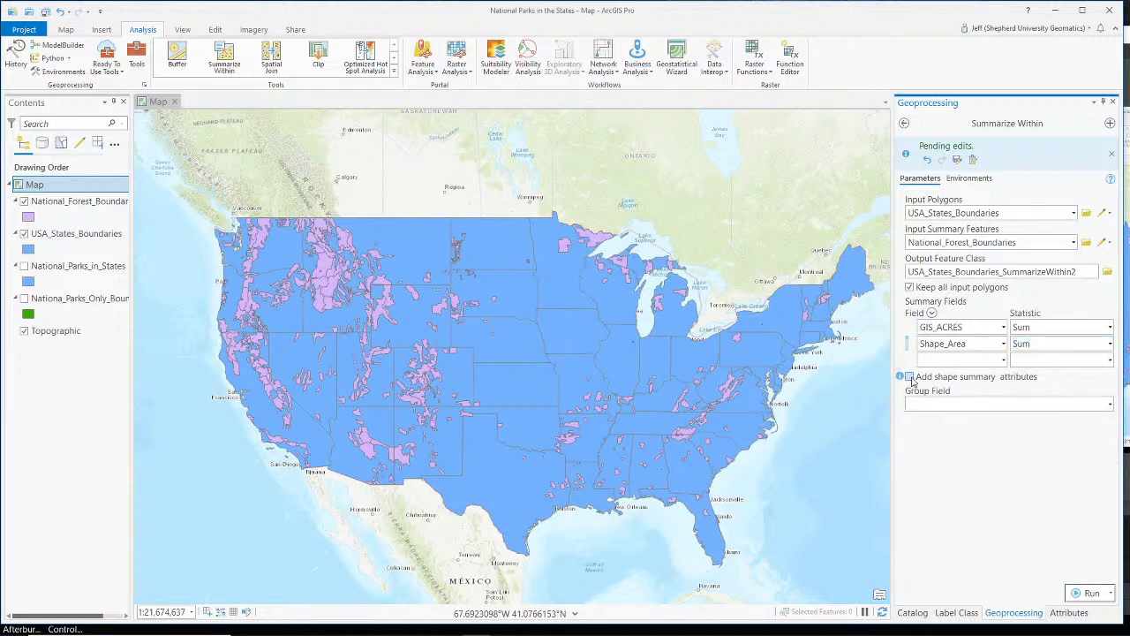
click(910, 378)
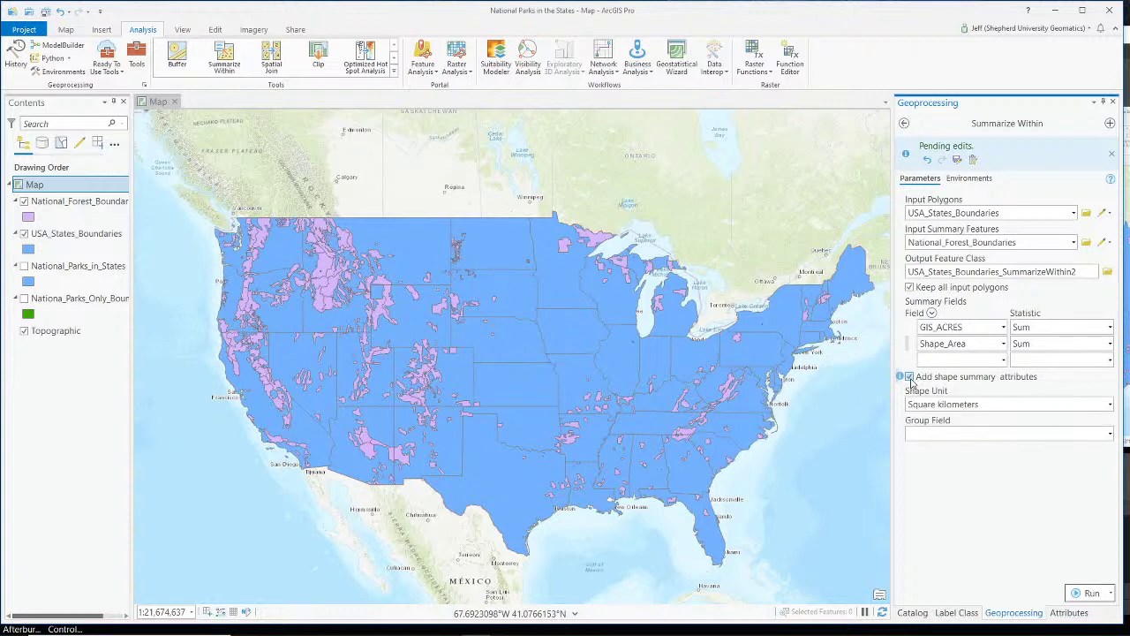
click(910, 378)
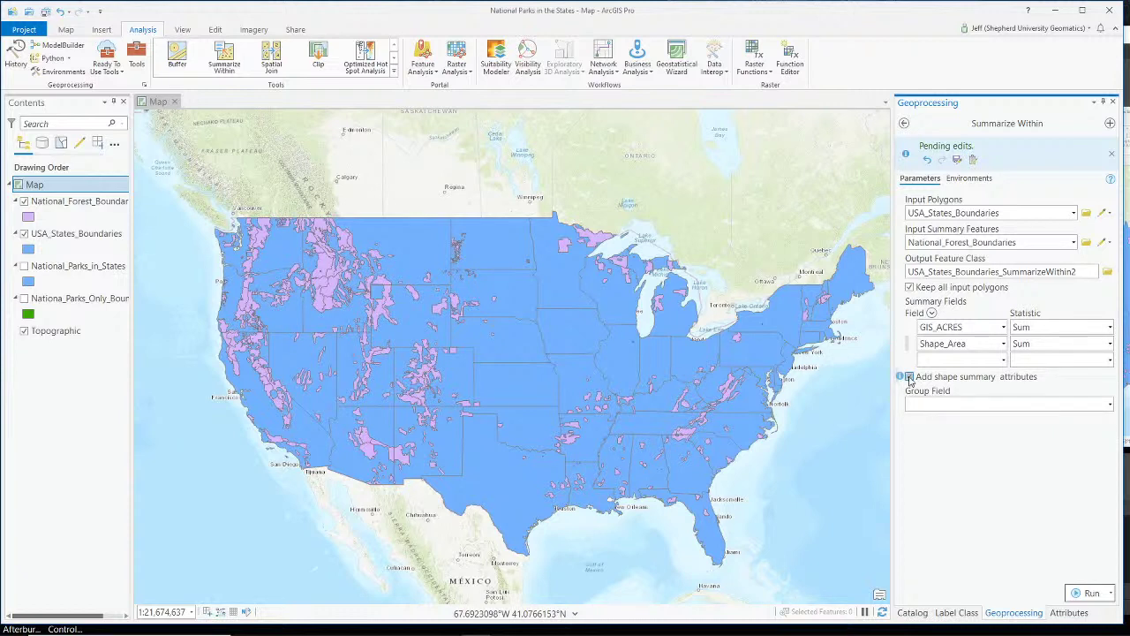
click(910, 378)
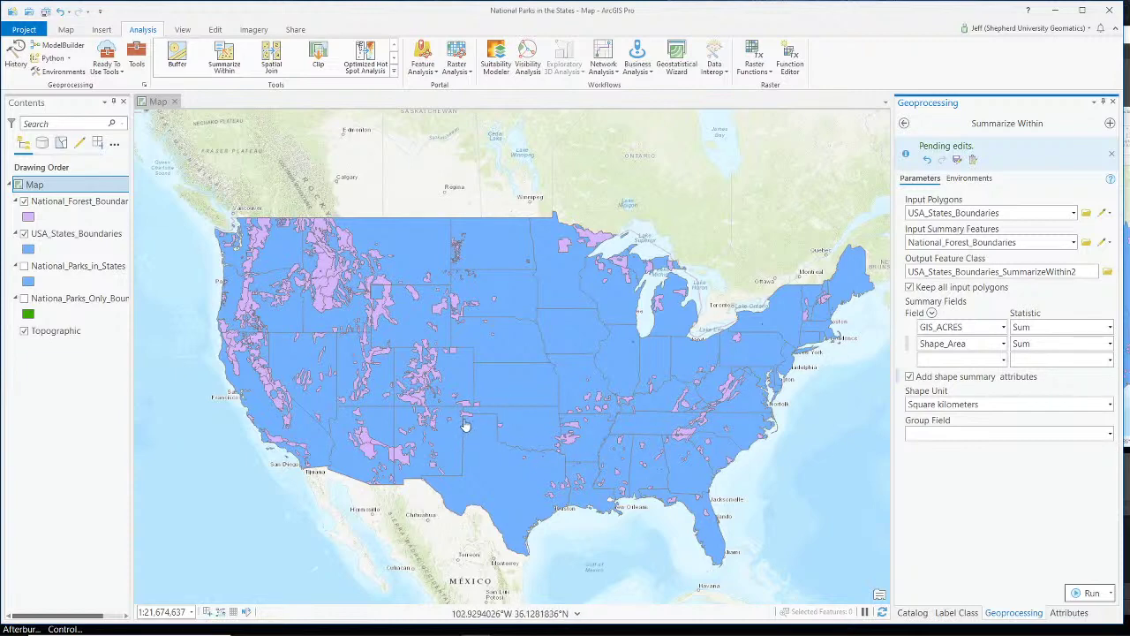
Inspect the attributes of the Cibola National Forest areas around the New Mexico, Oklahoma and Texas borders
scroll(465, 426, up, 1)
scroll(466, 425, up, 5)
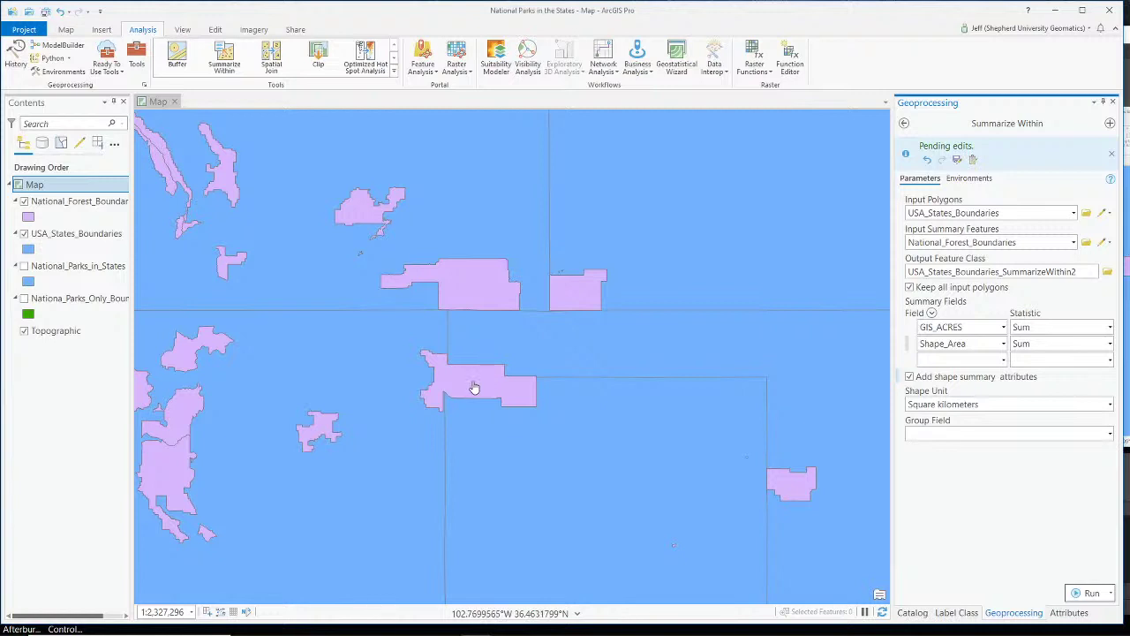
click(474, 388)
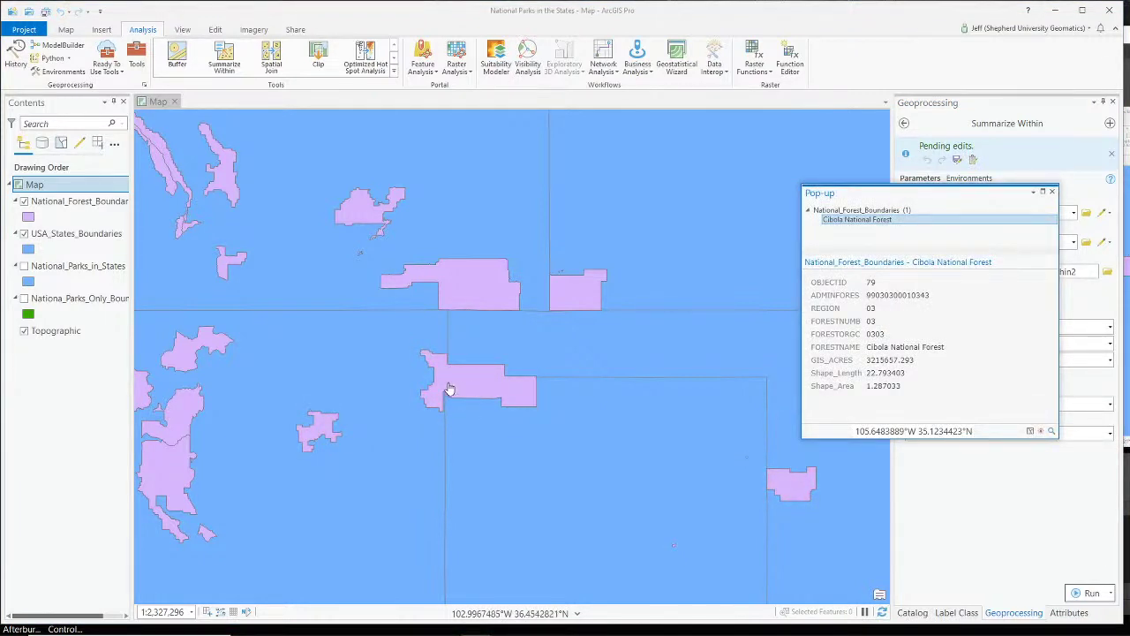
click(470, 389)
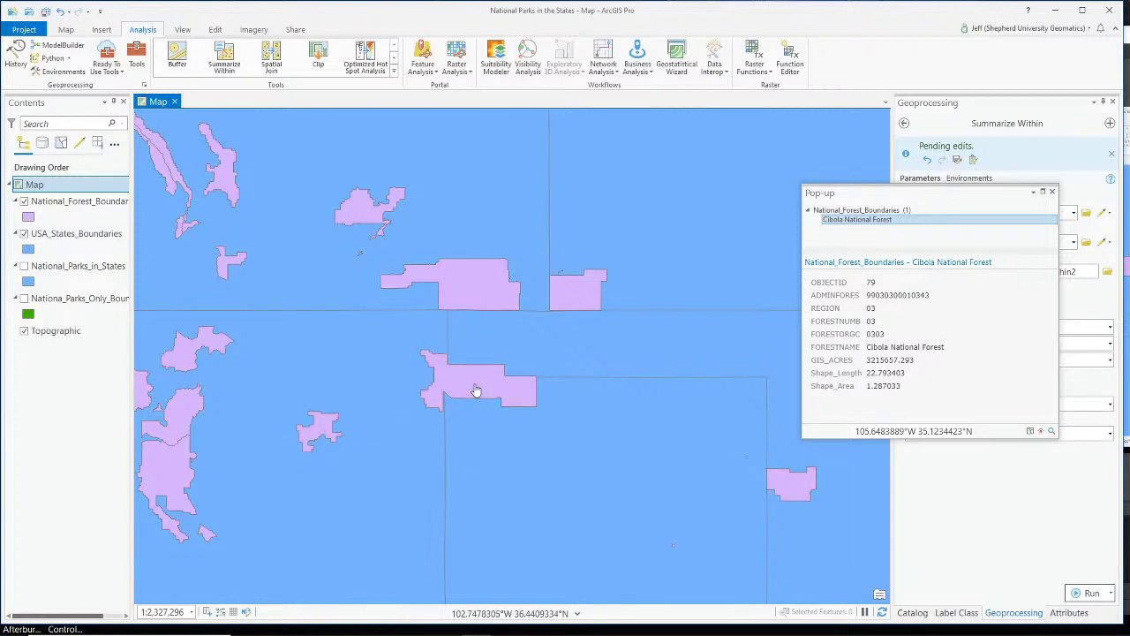
click(488, 394)
click(485, 389)
click(475, 391)
click(520, 395)
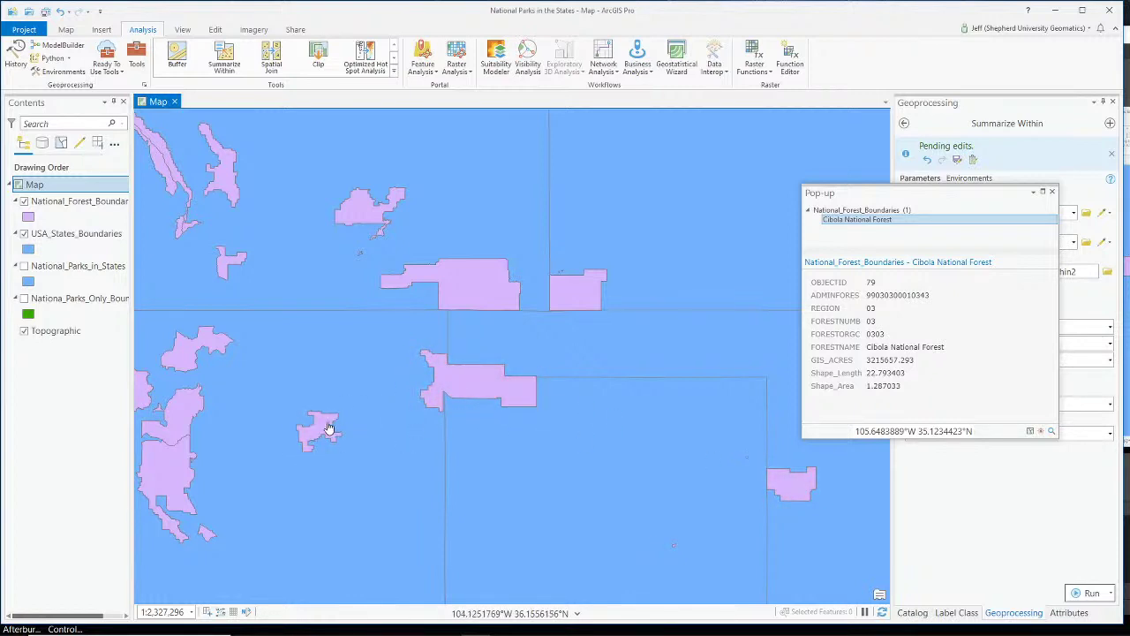
click(324, 431)
click(1053, 195)
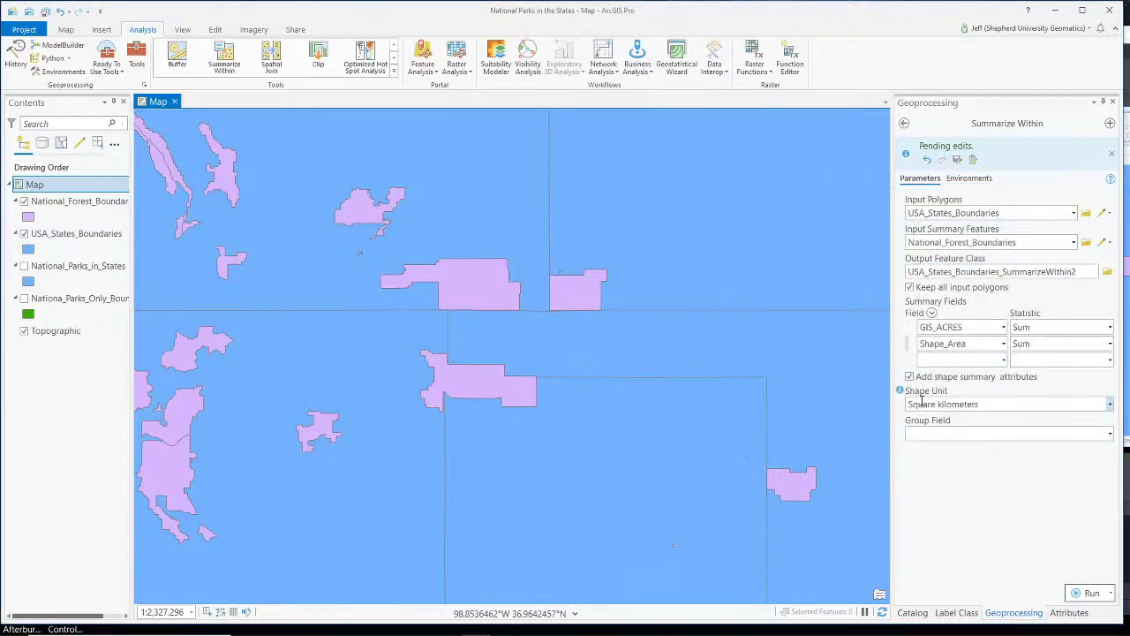
Review the shape unit and summary field choices, and open the attribute table of National_Forest_Boundaries
click(980, 403)
click(1111, 409)
click(1088, 405)
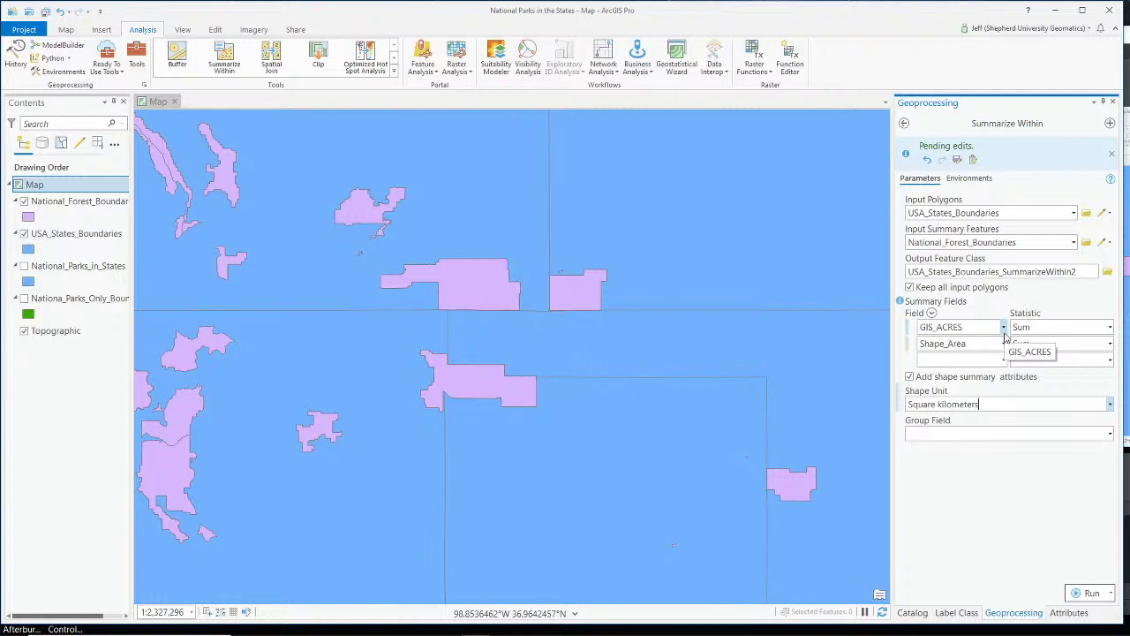
click(1003, 359)
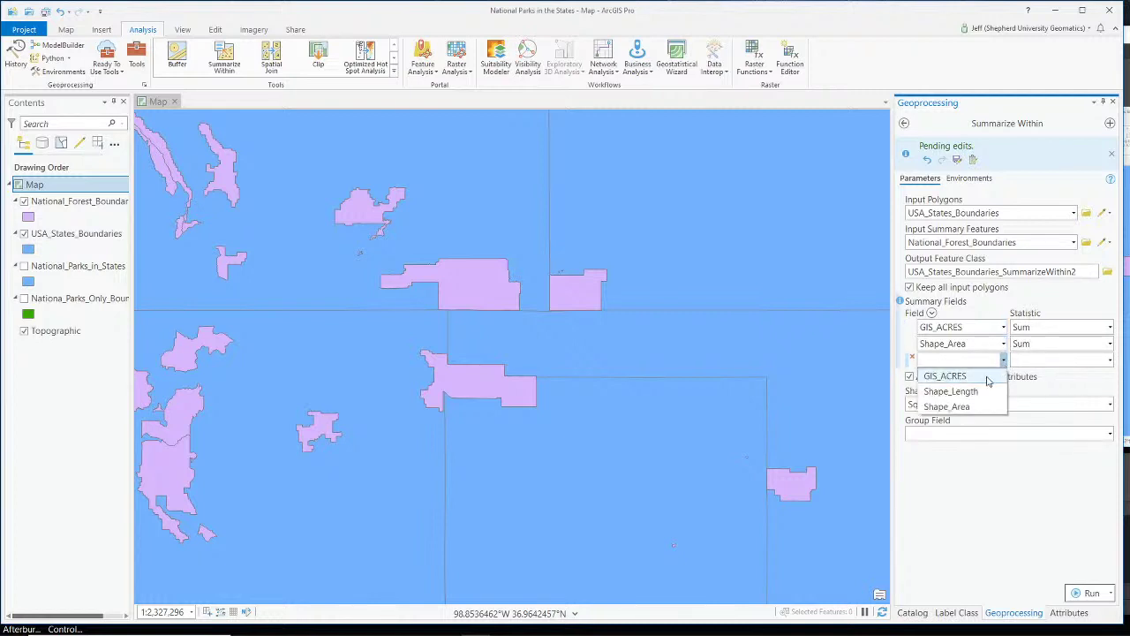
click(1066, 387)
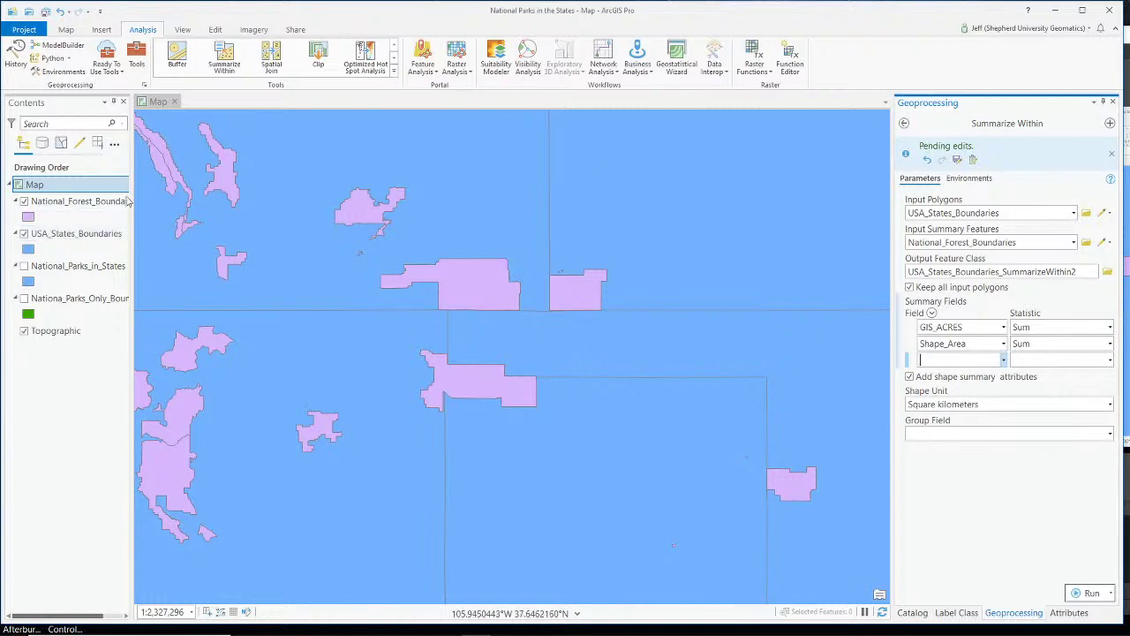
right_click(86, 210)
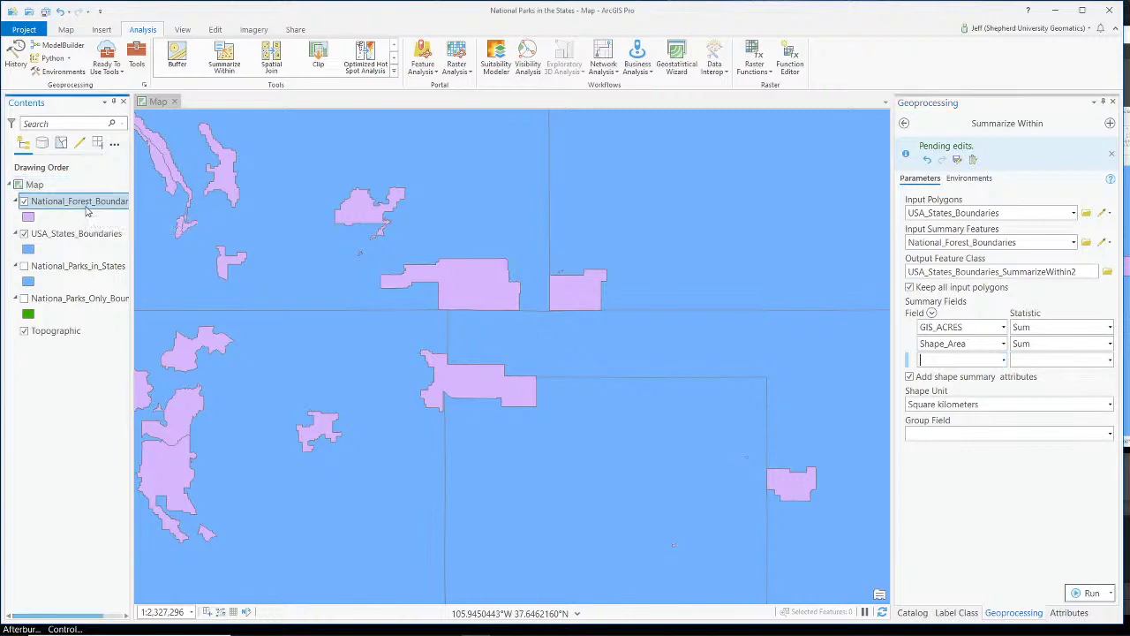
click(139, 263)
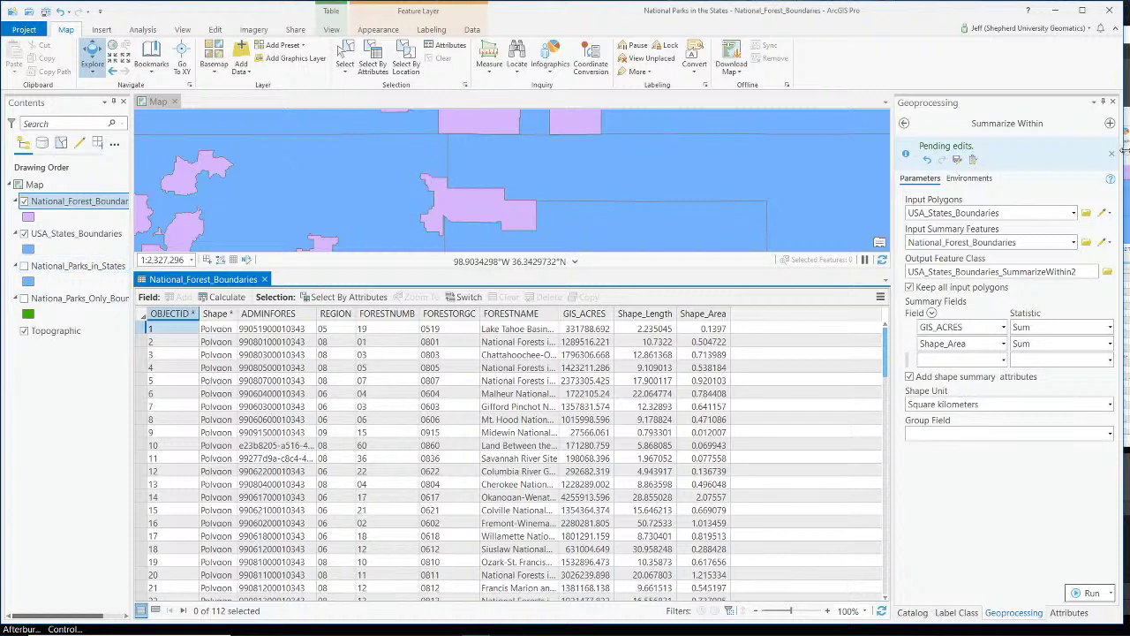
Close the Summarize Within tool and save the project
click(1112, 101)
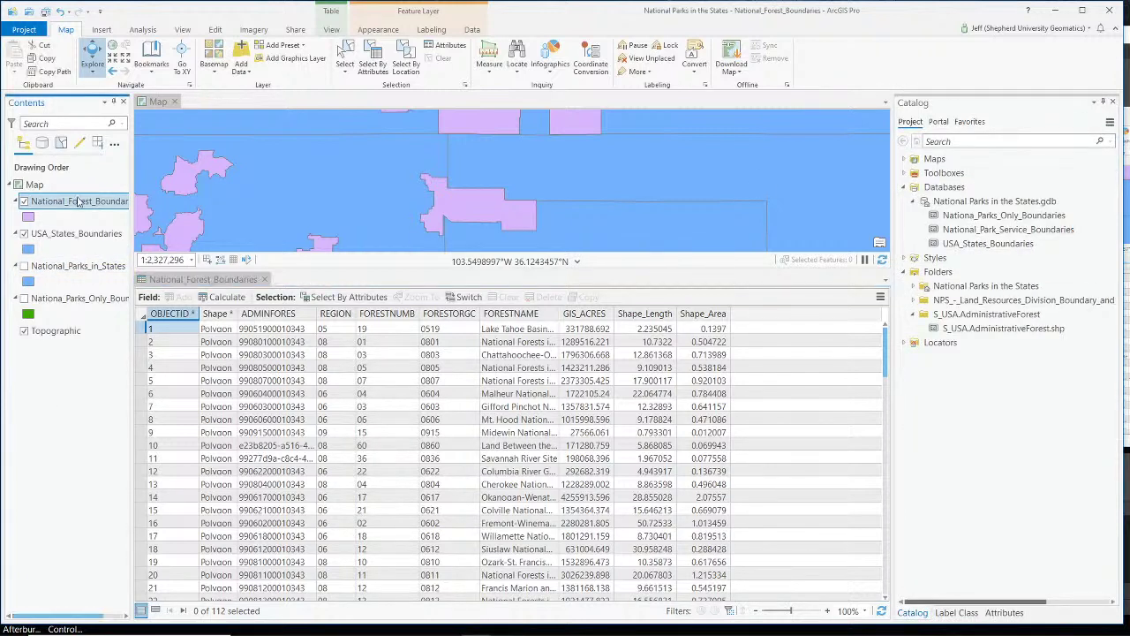
click(76, 233)
click(46, 10)
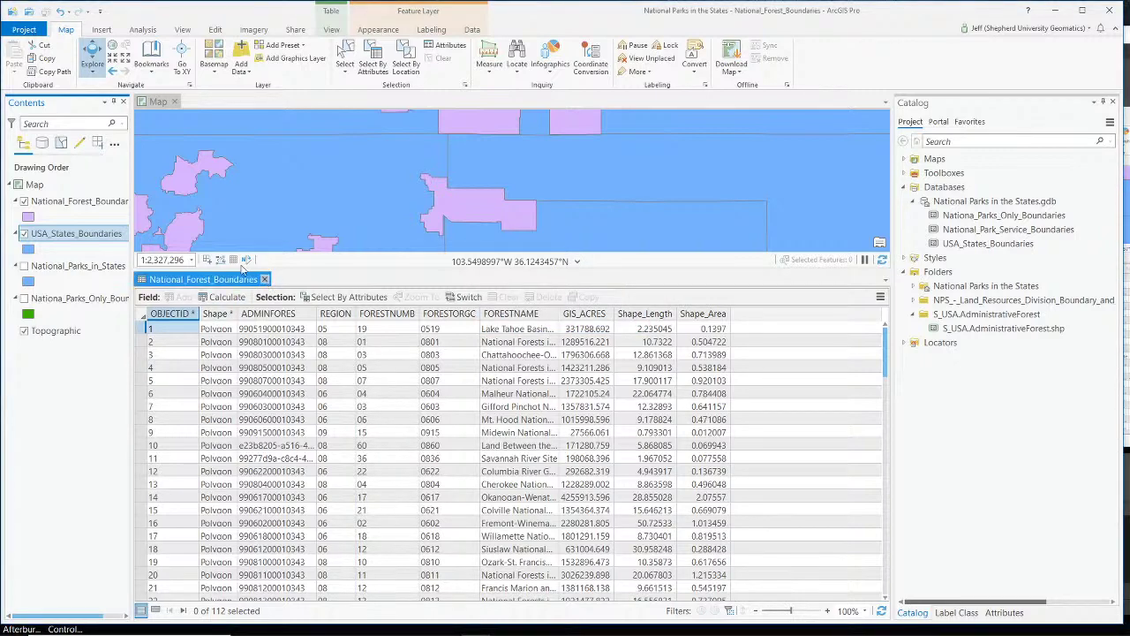
Close and reopen the attribute table of National_Forest_Boundaries
click(264, 279)
right_click(59, 205)
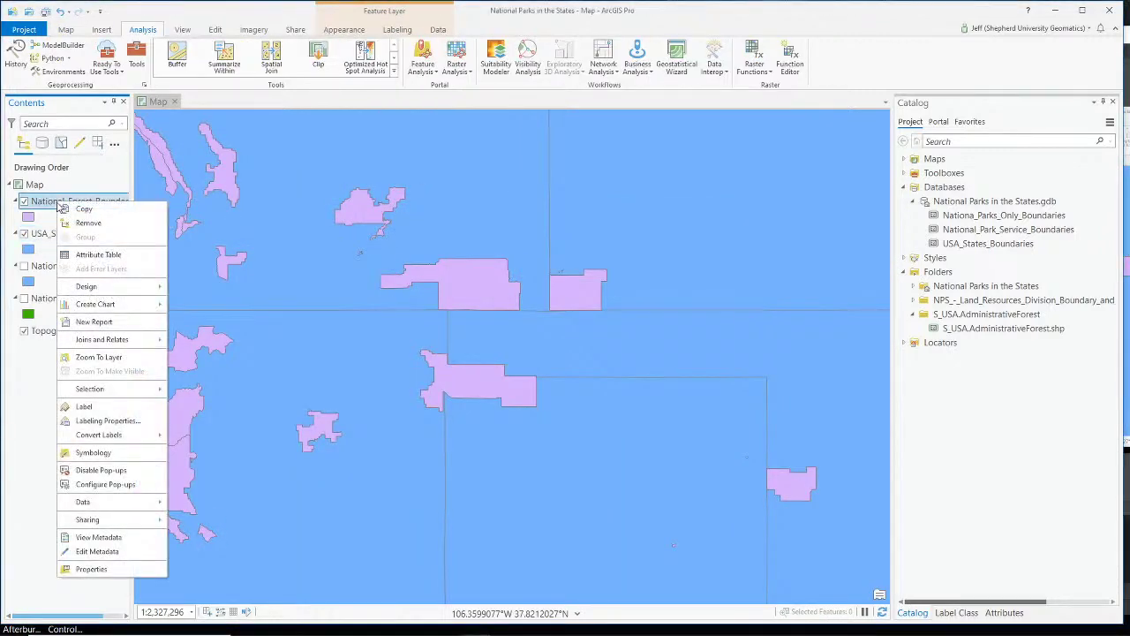
click(99, 255)
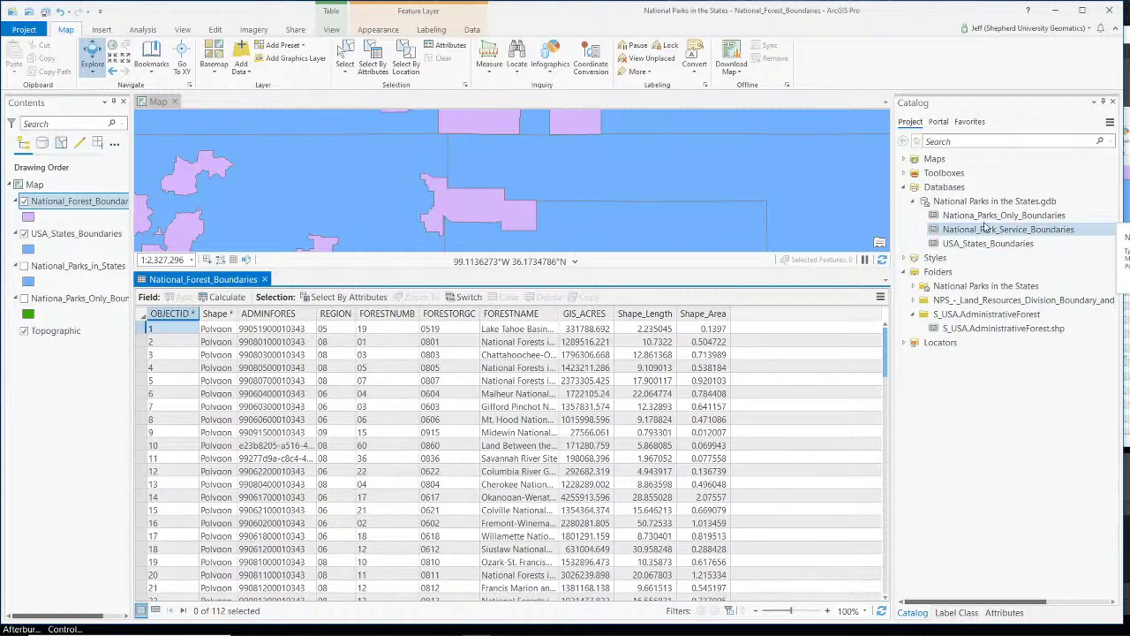
Refresh the National Parks in the States geodatabase and add its National_Forest_Boundaries feature class to the map
right_click(962, 205)
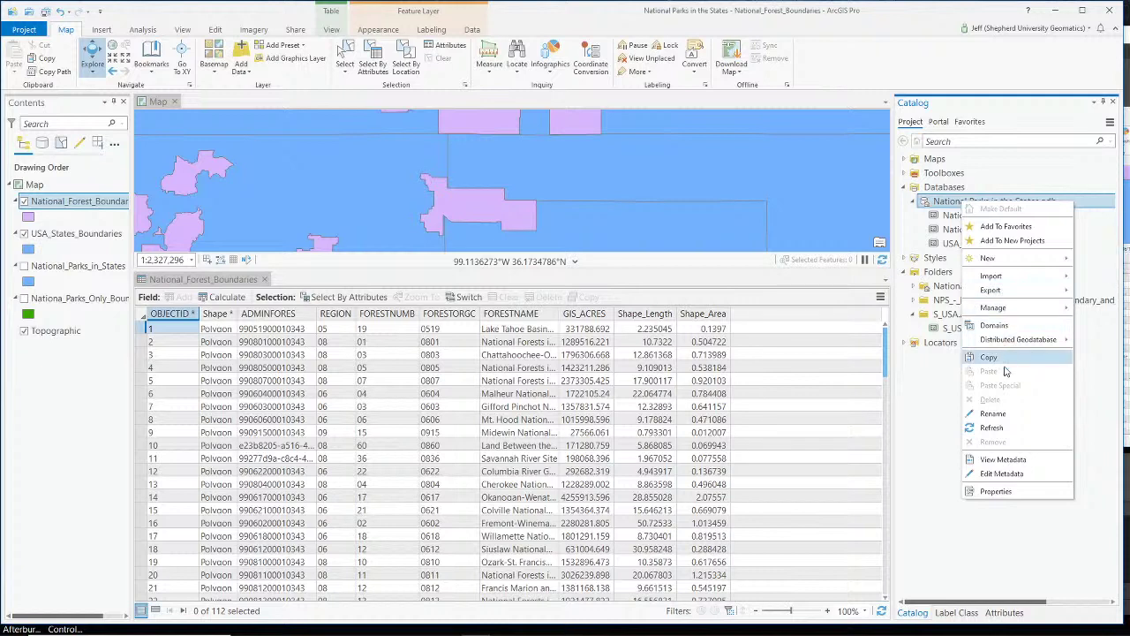
click(994, 427)
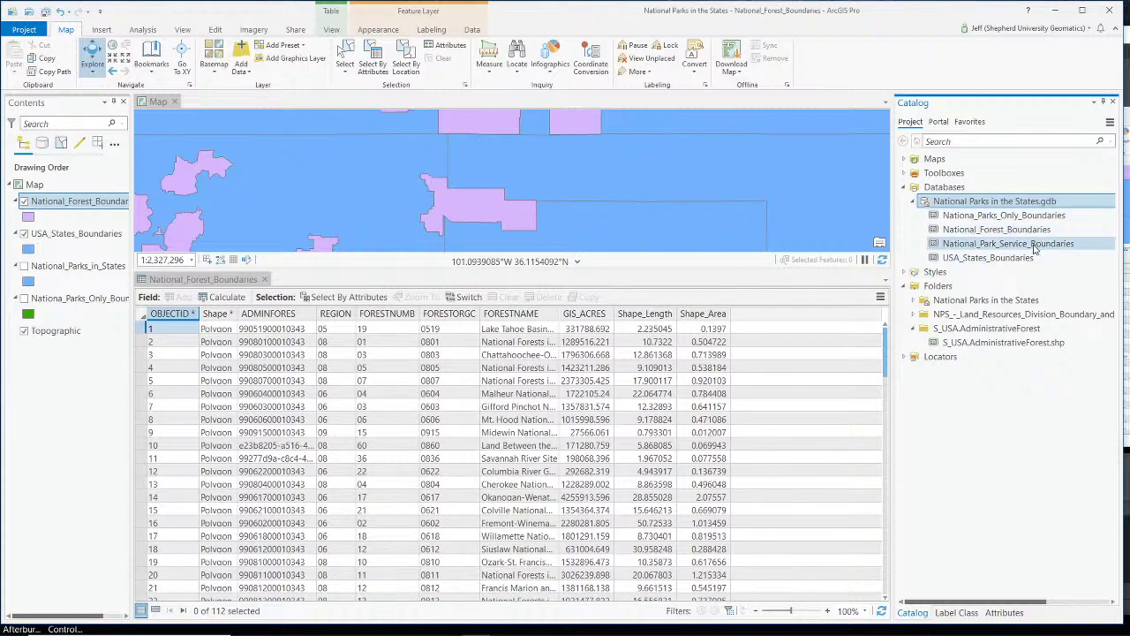
drag(1022, 232, 66, 208)
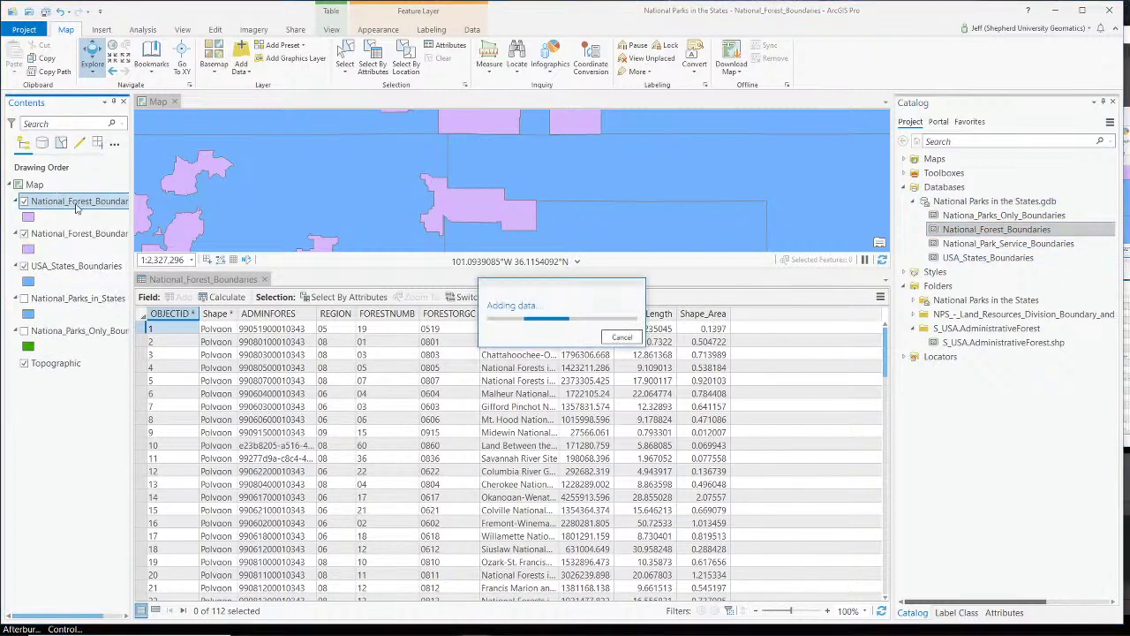
Remove the older duplicate National_Forest_Boundaries layer from the map
right_click(70, 235)
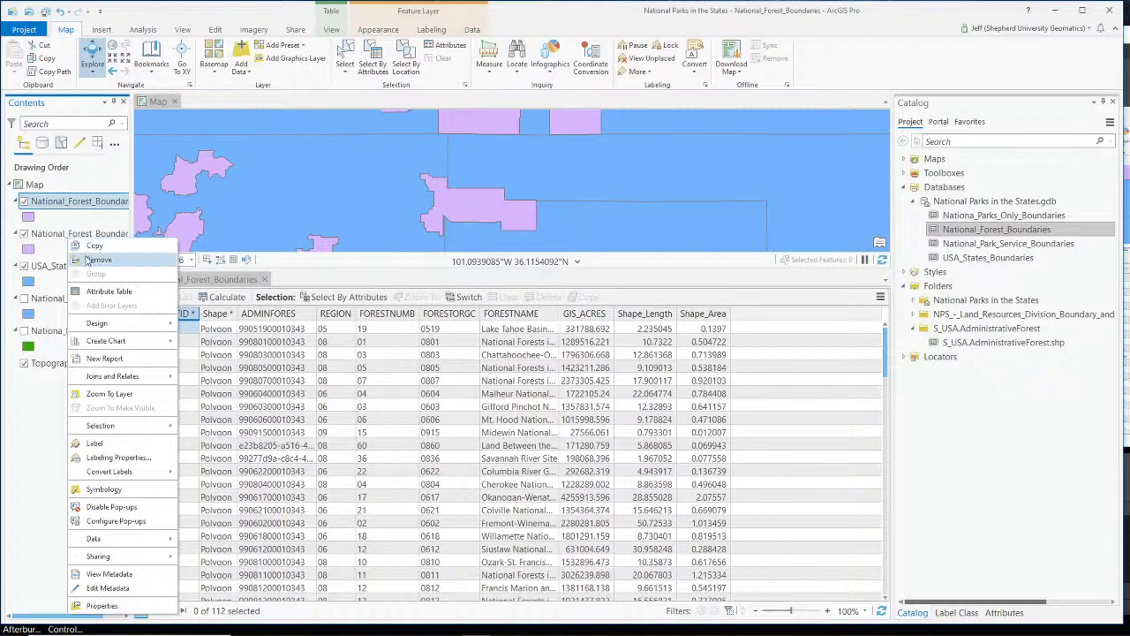
click(49, 236)
right_click(51, 234)
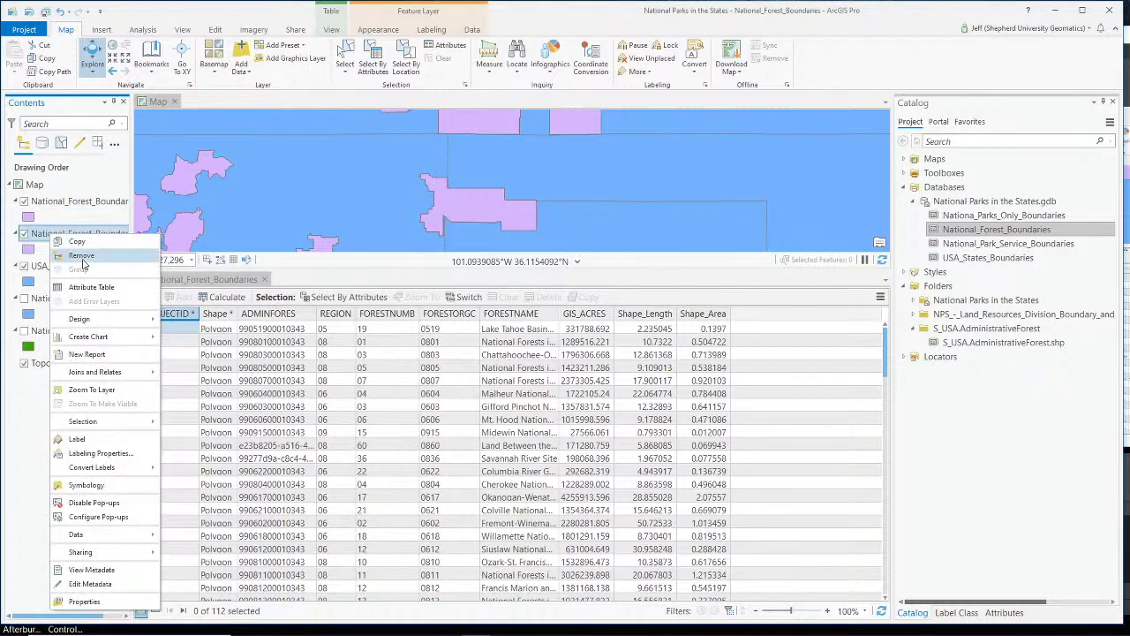
click(81, 256)
Open the attribute table of the newly added National_Forest_Boundaries layer and look through the available commands
click(71, 201)
right_click(73, 202)
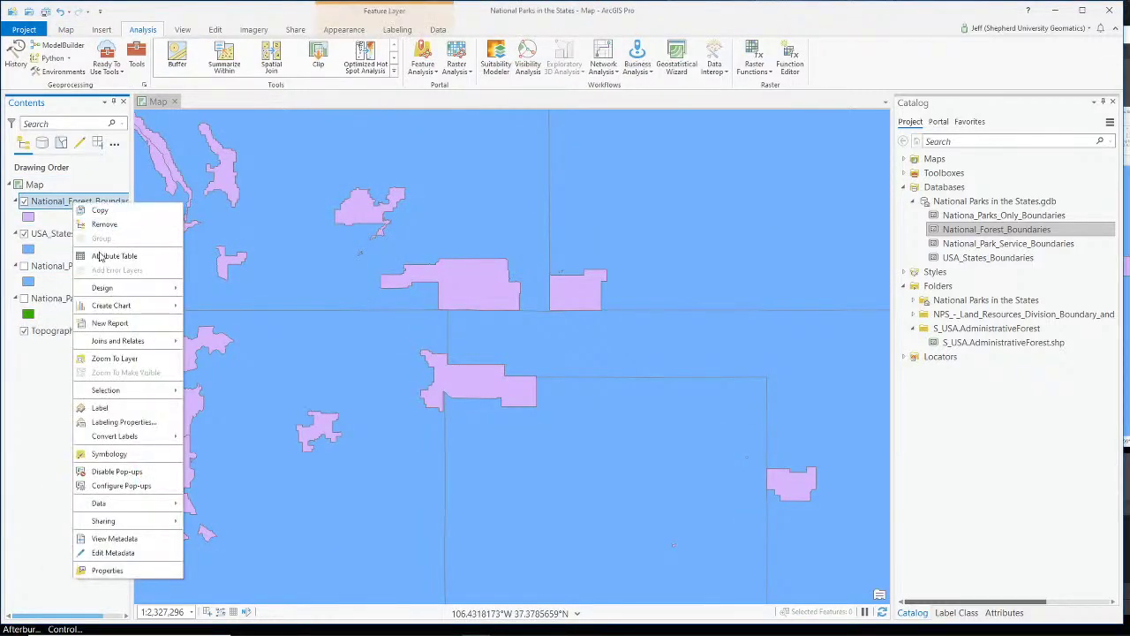
click(100, 255)
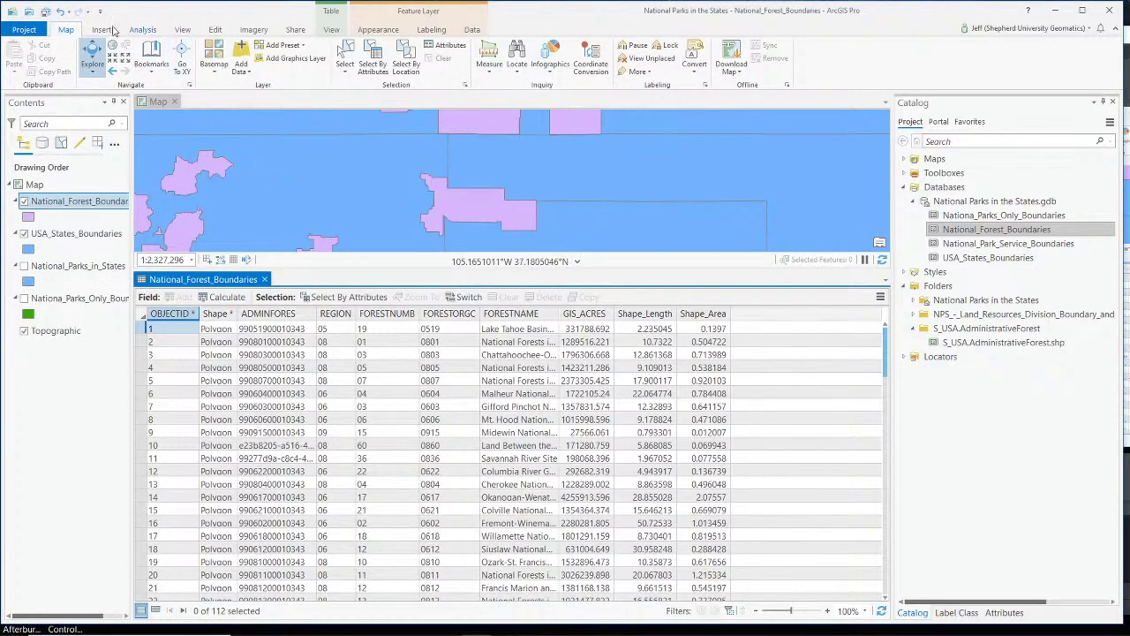
click(101, 30)
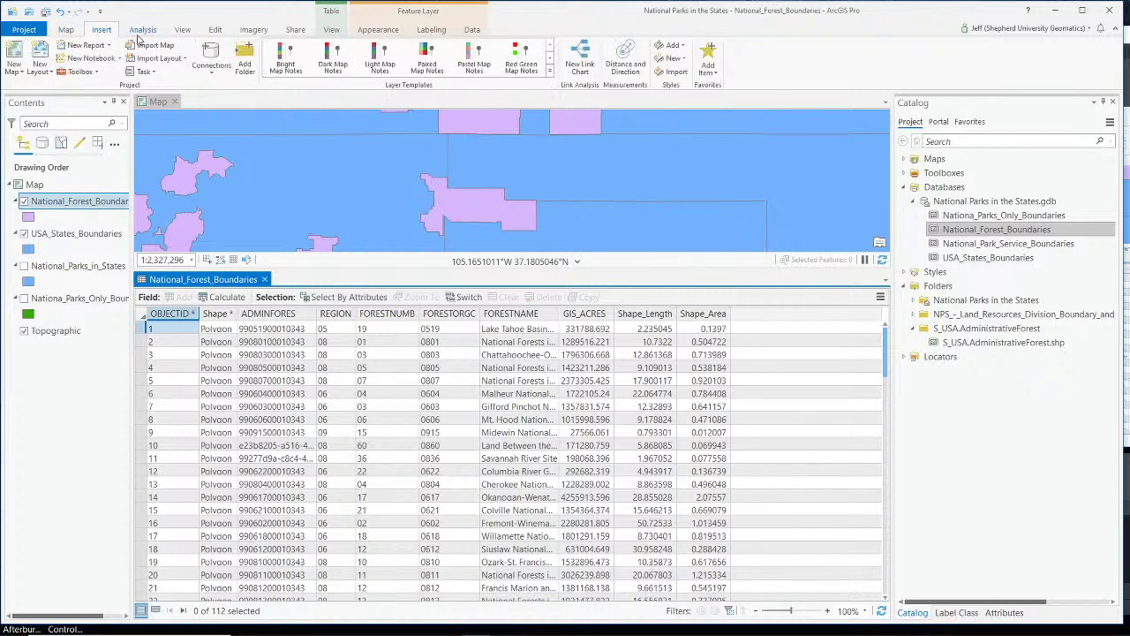
click(142, 30)
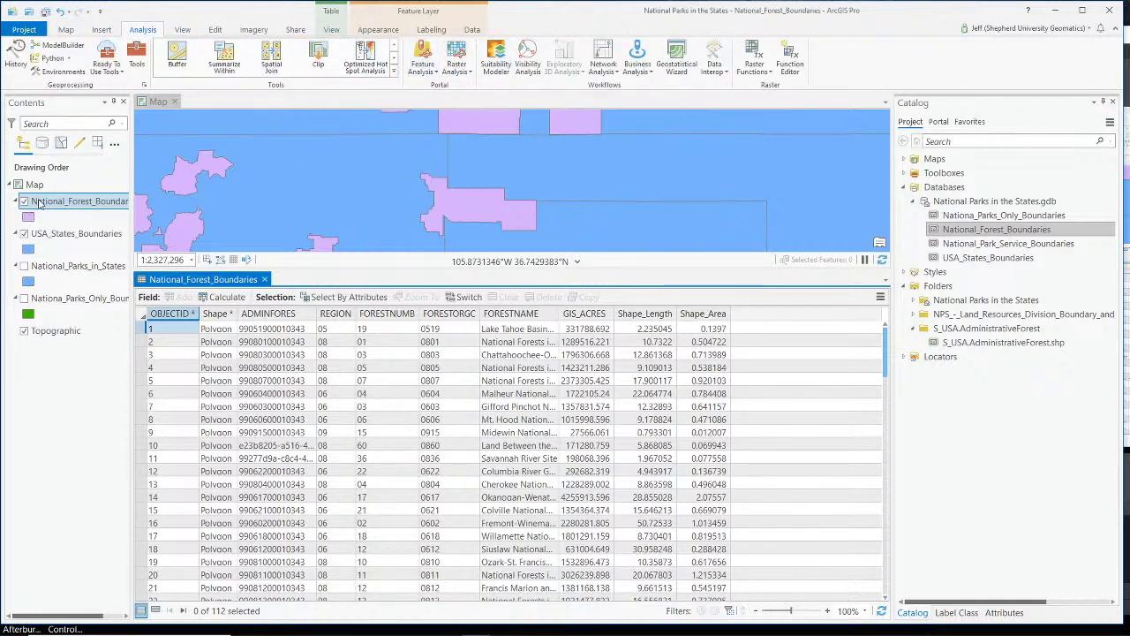
click(185, 30)
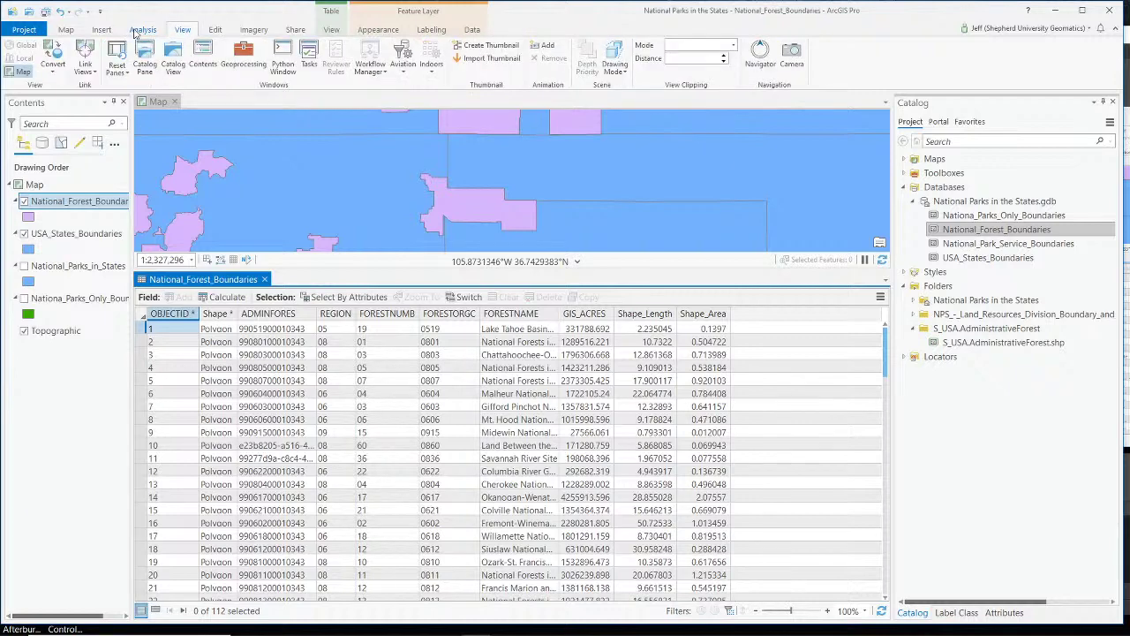
click(332, 30)
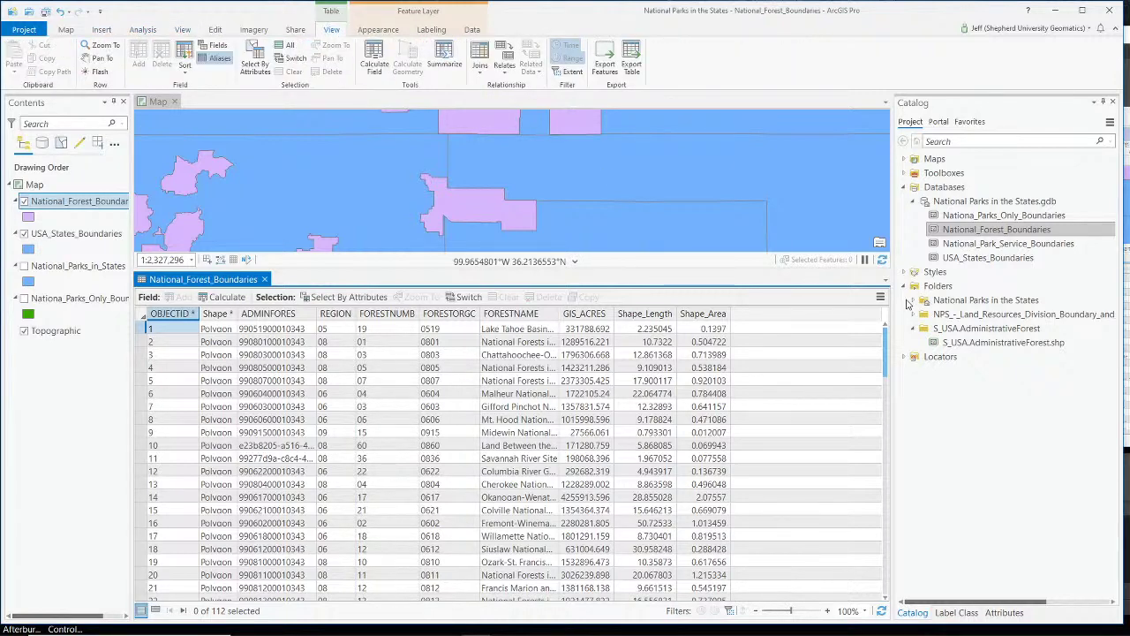
Close the National_Forest_Boundaries attribute table and save the project
click(264, 279)
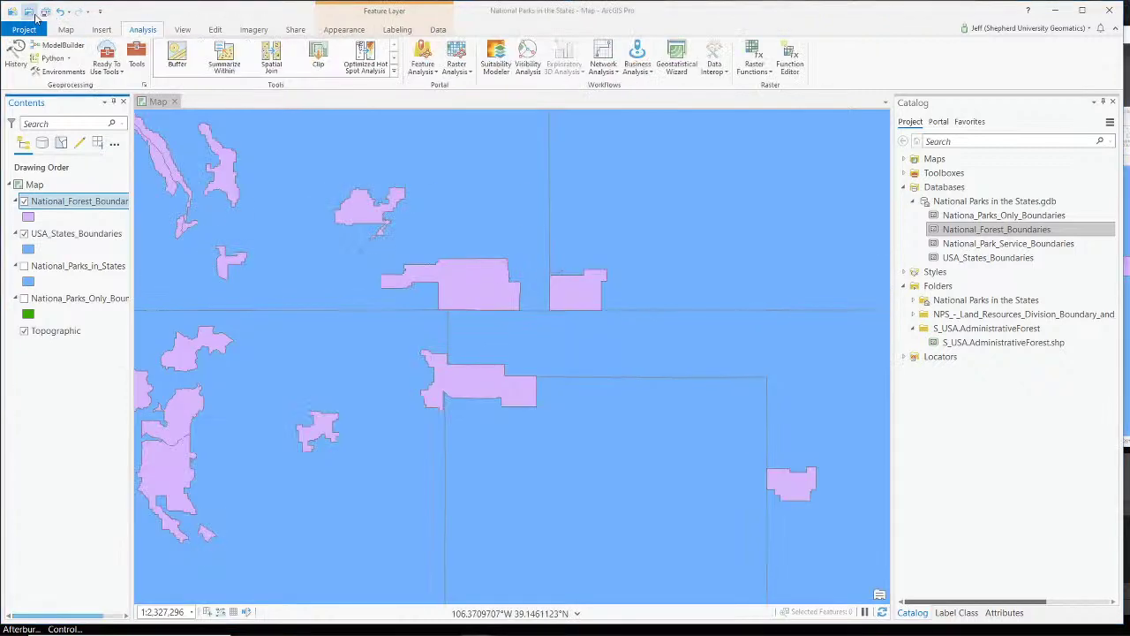
click(46, 12)
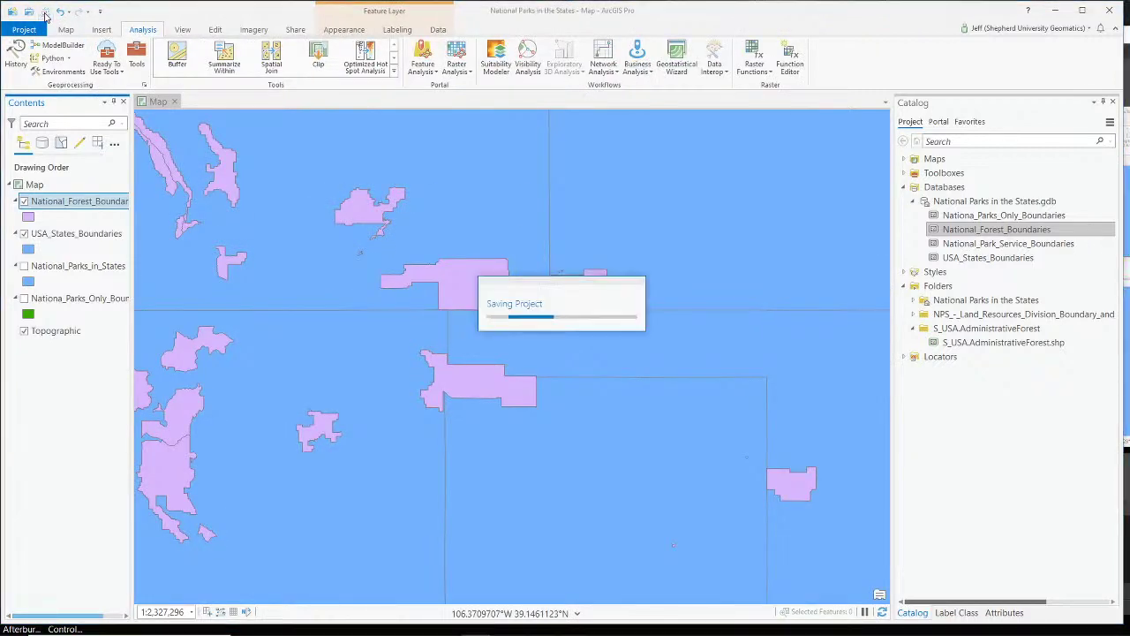
Open the attribute table of National_Forest_Boundaries and display its Fields view
right_click(60, 206)
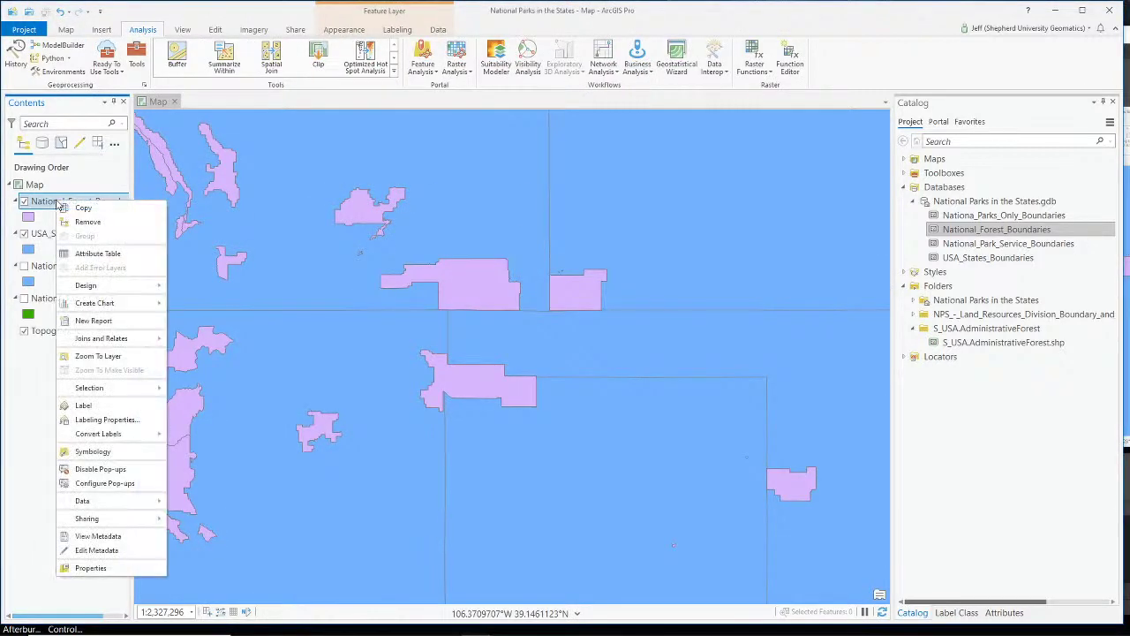
click(89, 253)
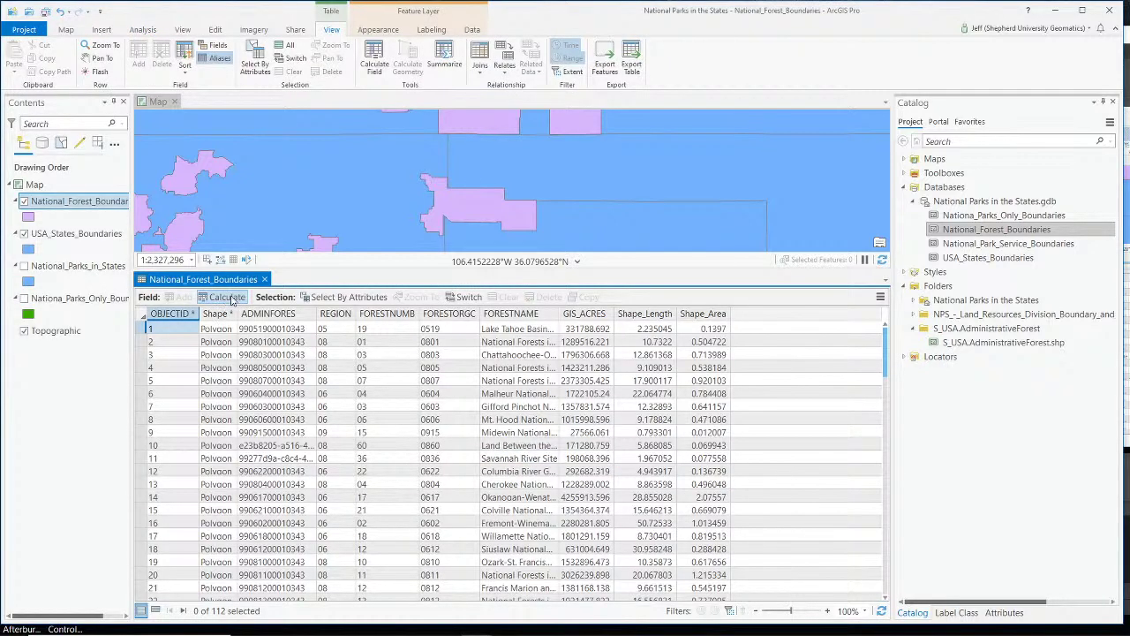
click(719, 316)
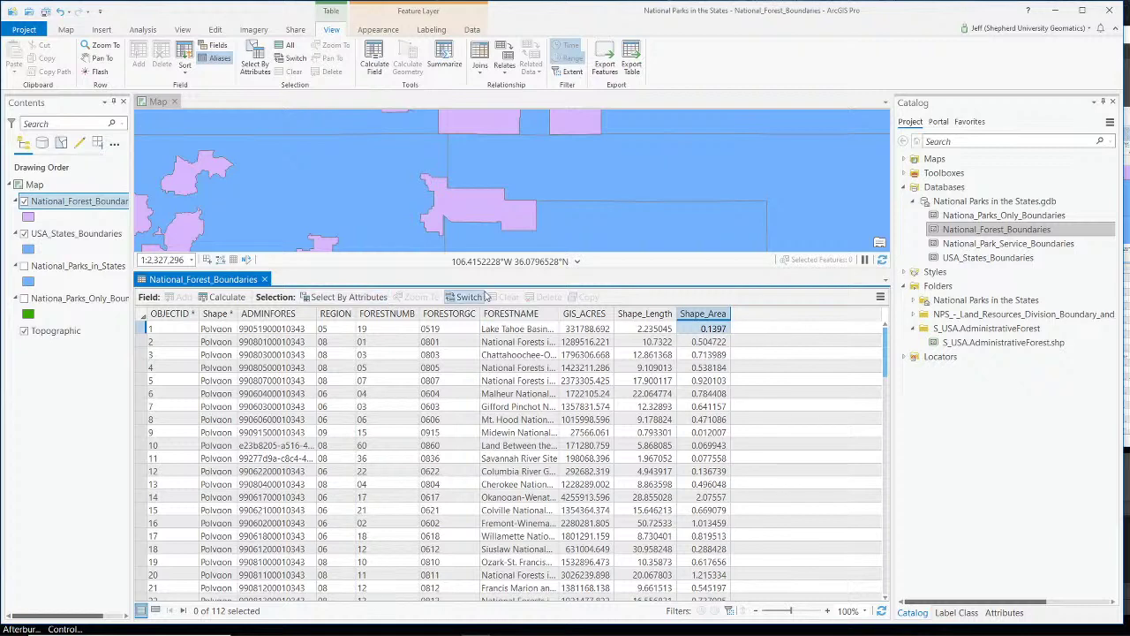
click(879, 297)
click(783, 357)
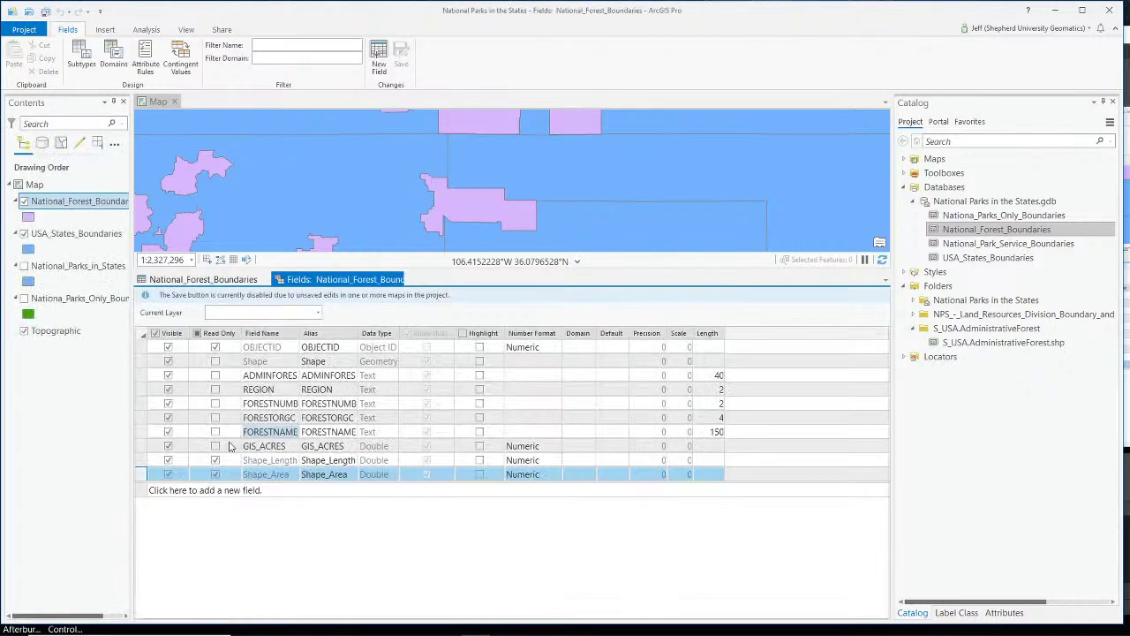
Add a new field named Area_SqMiles to National_Forest_Boundaries
click(172, 491)
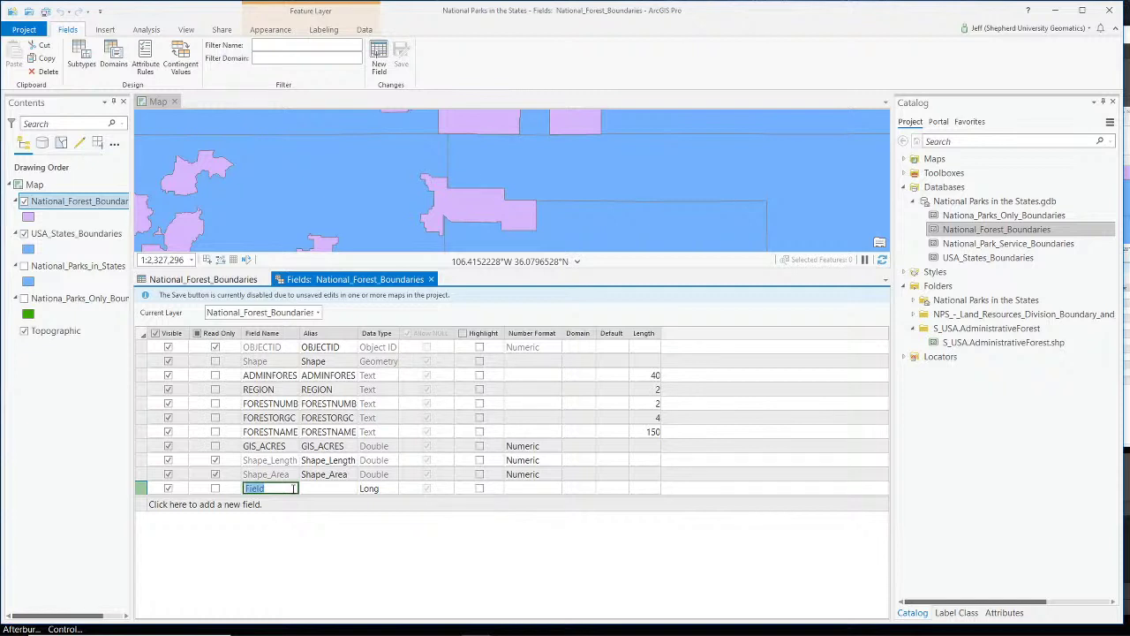
text(SqM)
key(BackSpace)
key(BackSpace)
key(BackSpace)
text(Area)
text(_SqMiles)
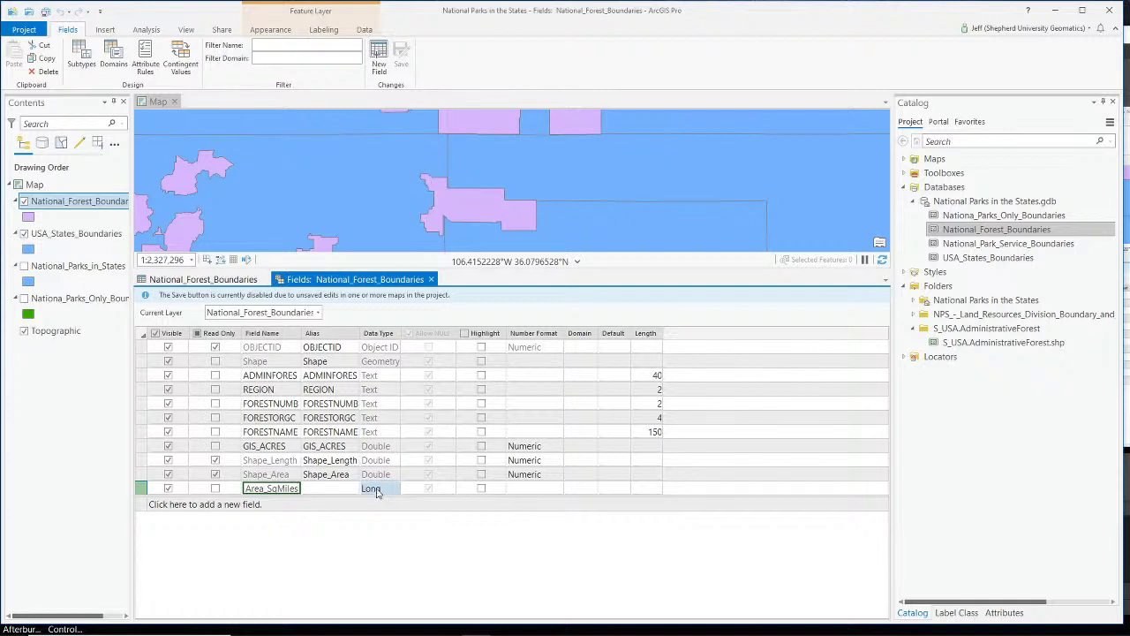
Give the Area_SqMiles field the alias Area_SqMiles and set its data type to Double
click(377, 493)
click(377, 493)
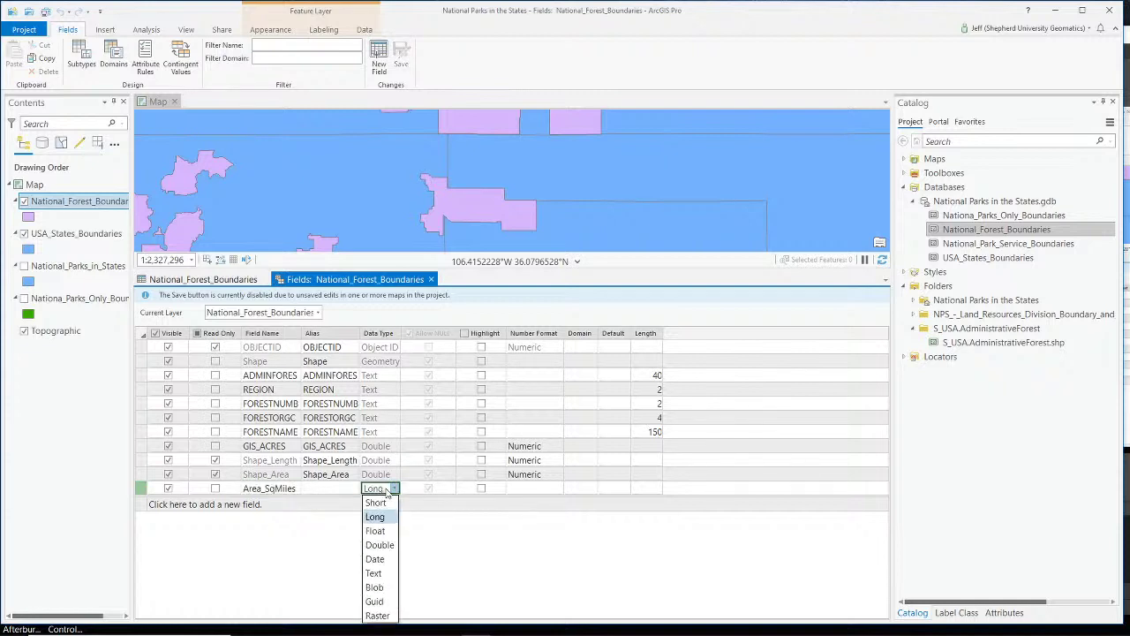
click(371, 518)
scroll(369, 495, down, 5)
click(322, 486)
text(Area_Sq)
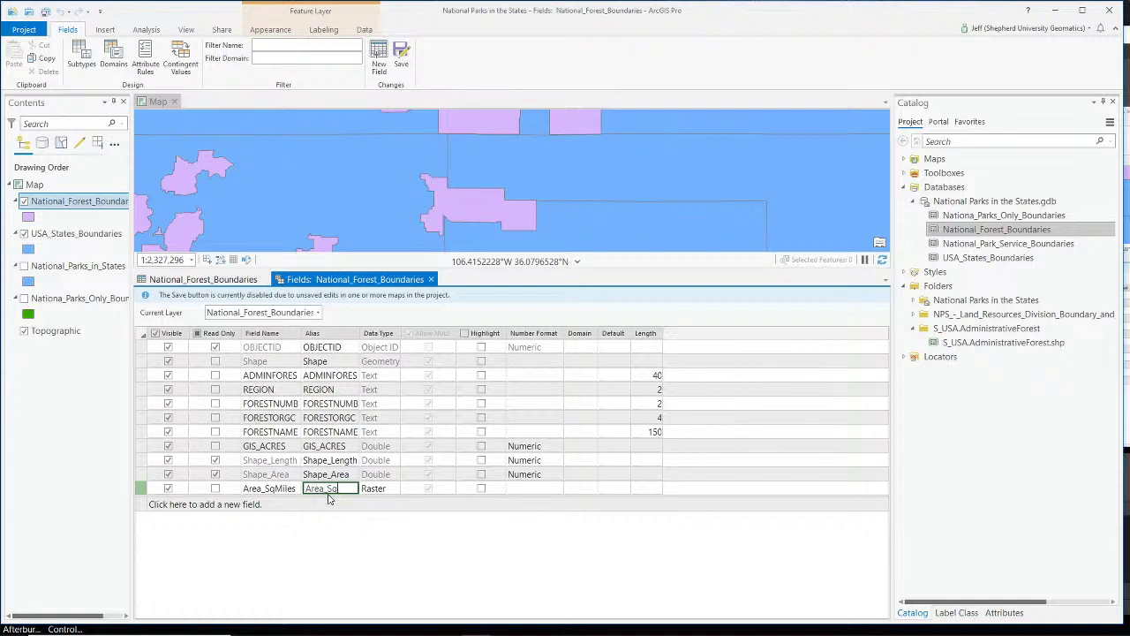
click(370, 490)
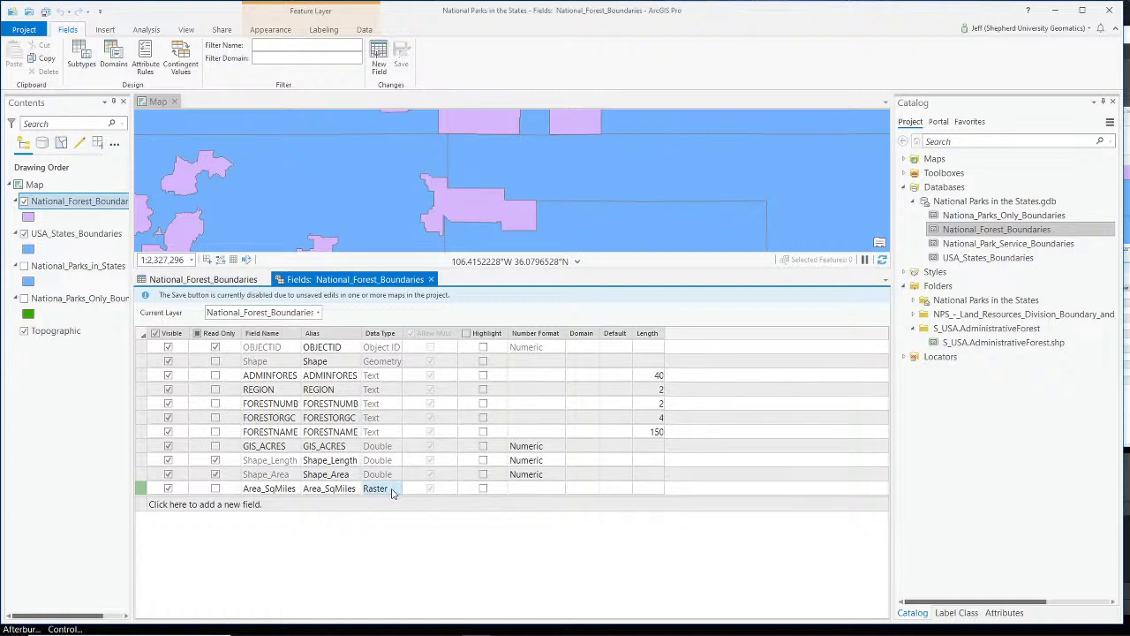
click(394, 490)
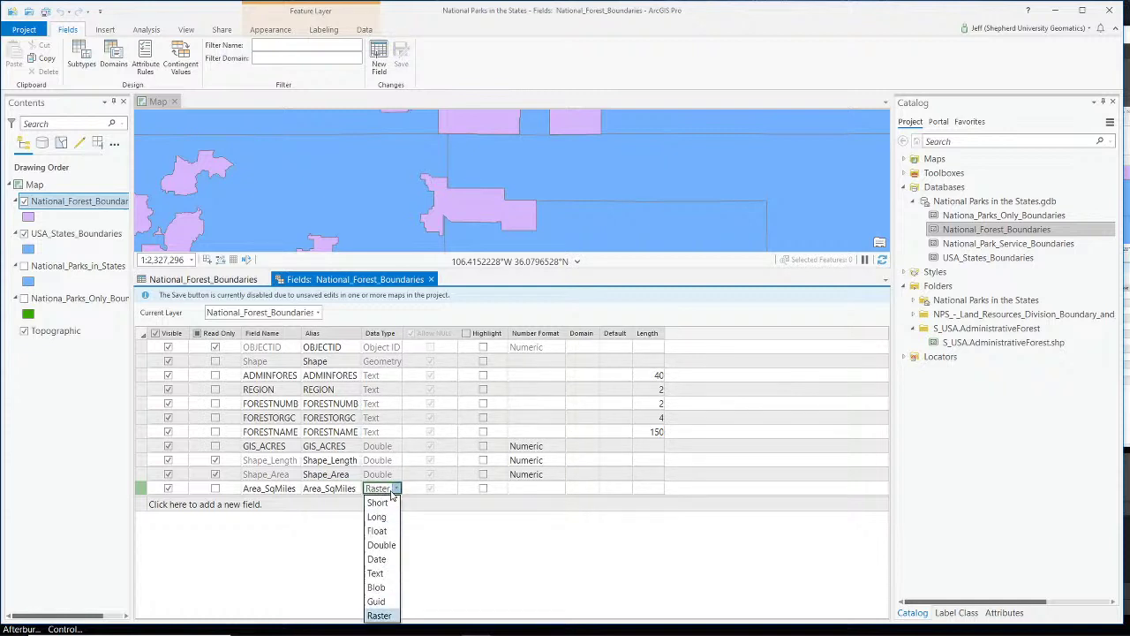
click(388, 546)
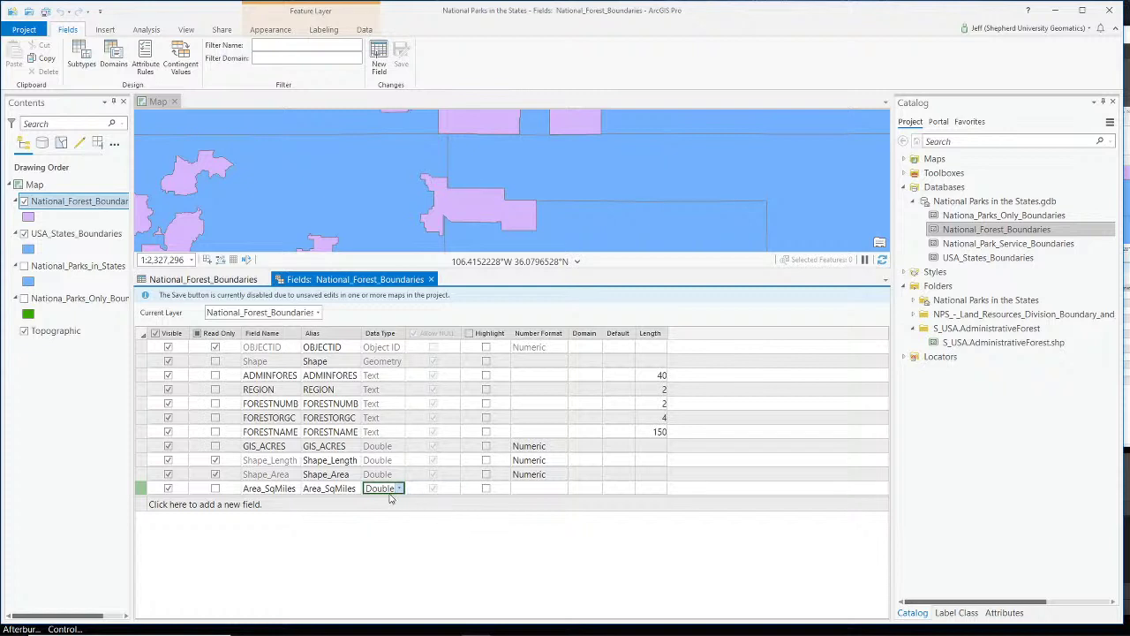
click(534, 491)
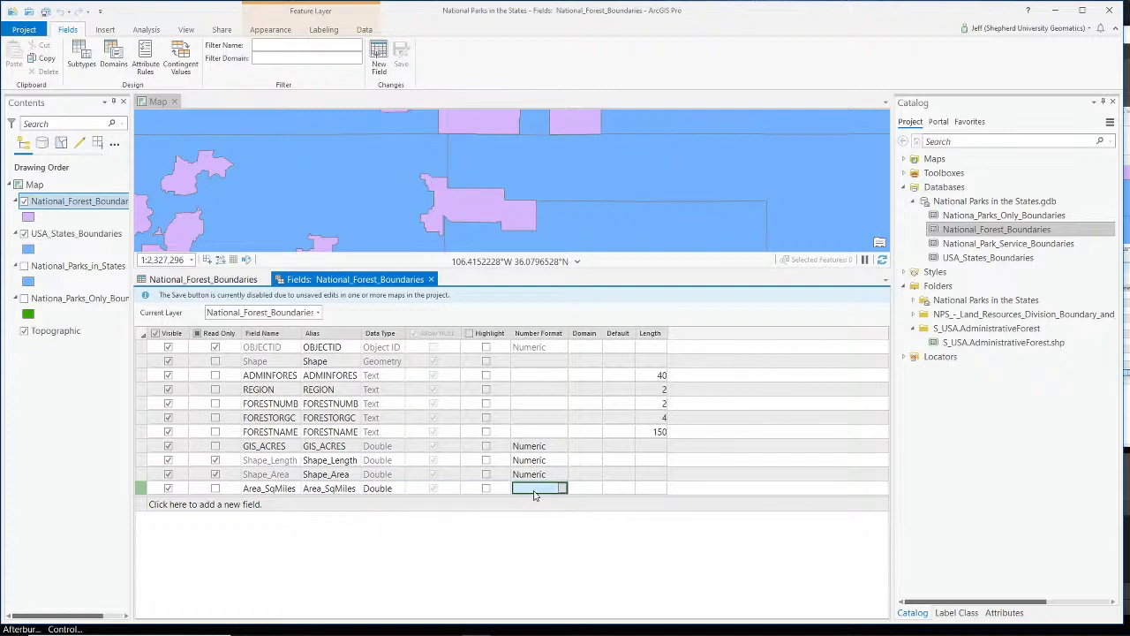
click(563, 488)
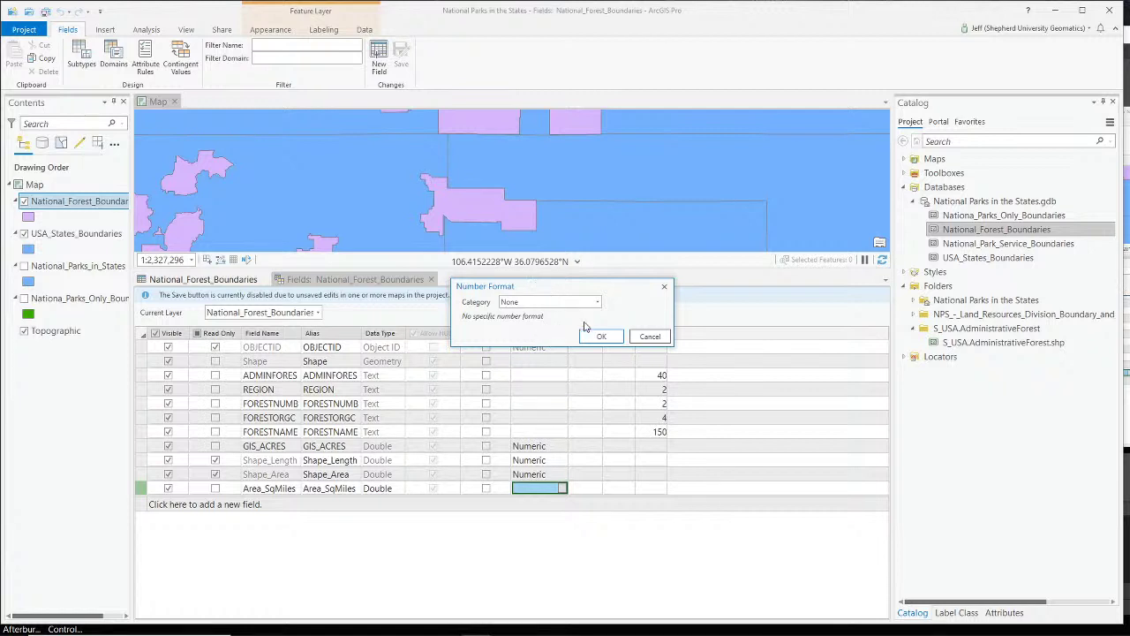
click(647, 337)
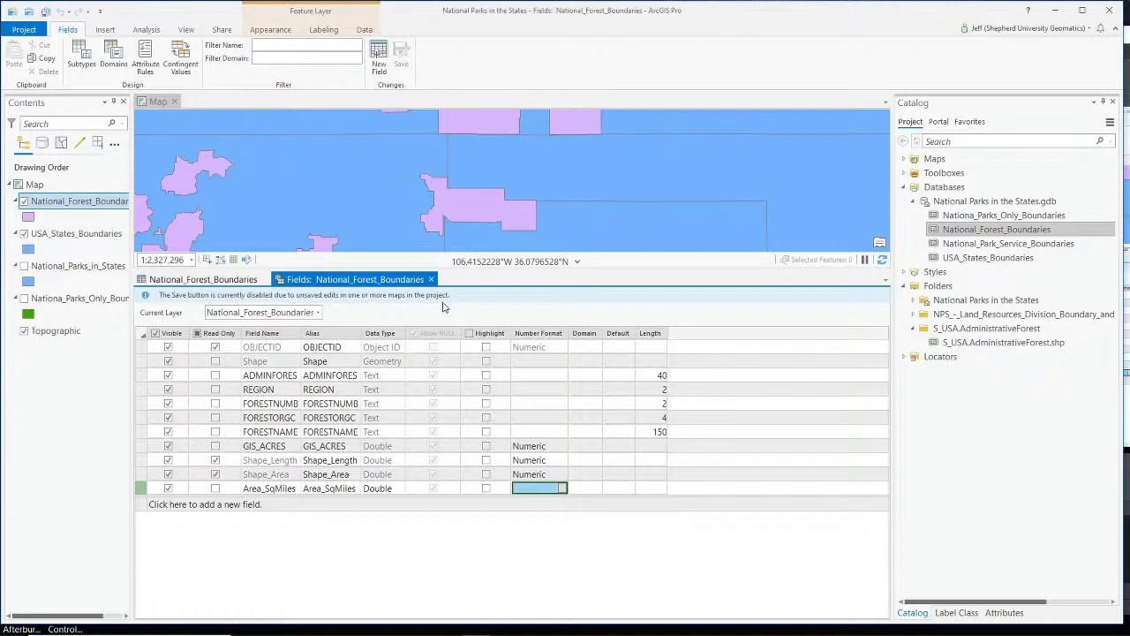
Save the project with the map selected in the contents
click(34, 184)
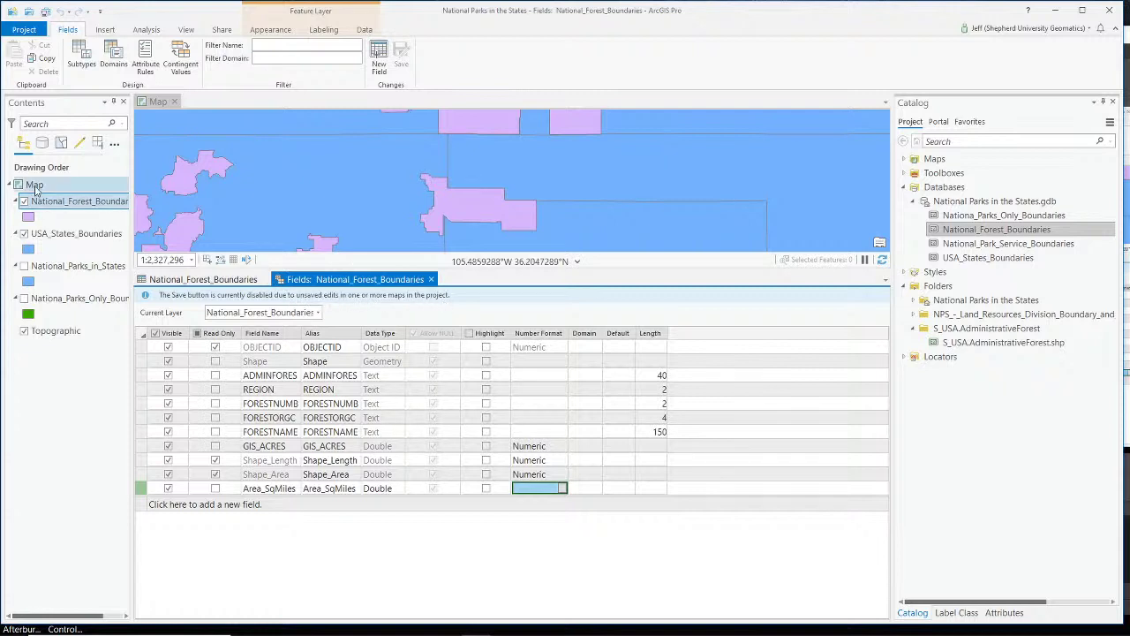
click(45, 13)
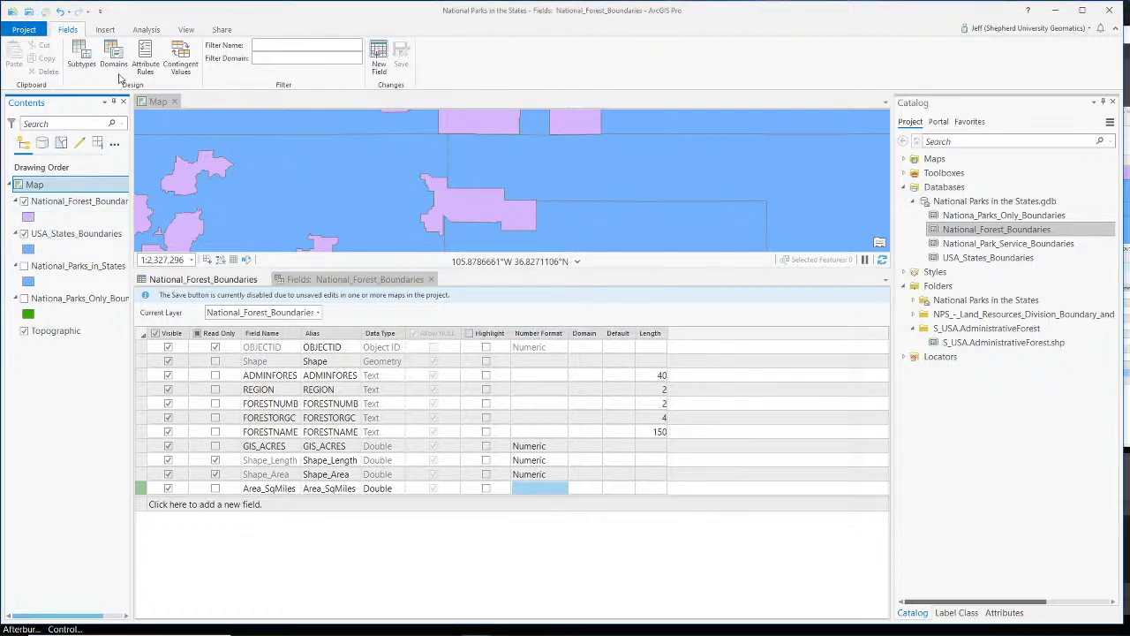
Check the ribbon commands, map layers and geodatabase for pending edits, and return to the Fields view of National_Forest_Boundaries
click(105, 30)
click(144, 30)
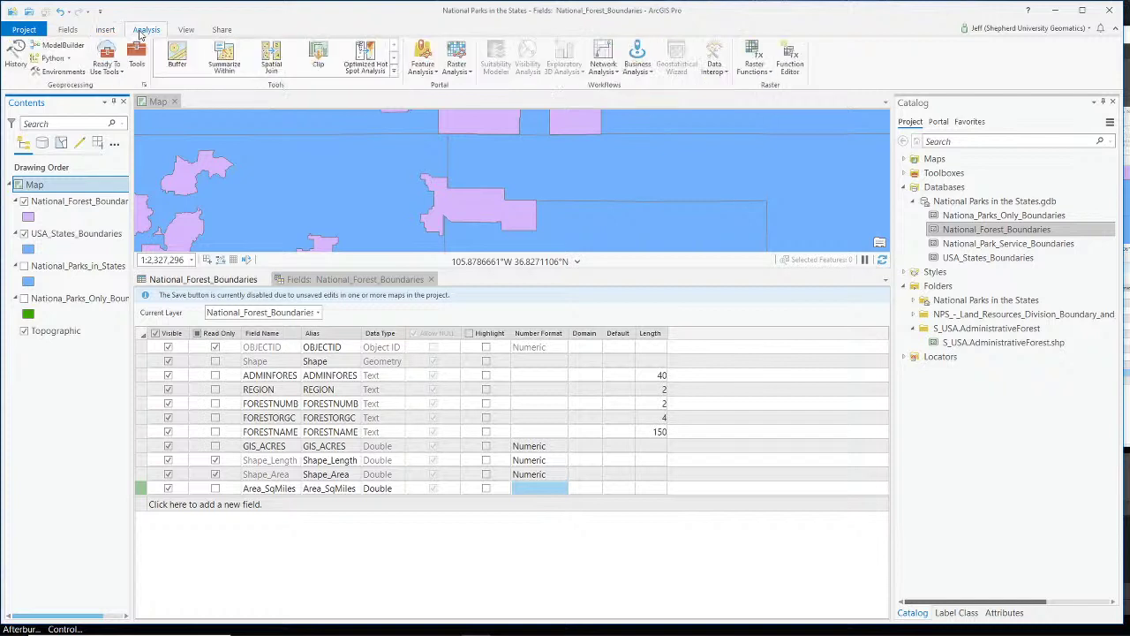
click(215, 31)
click(185, 31)
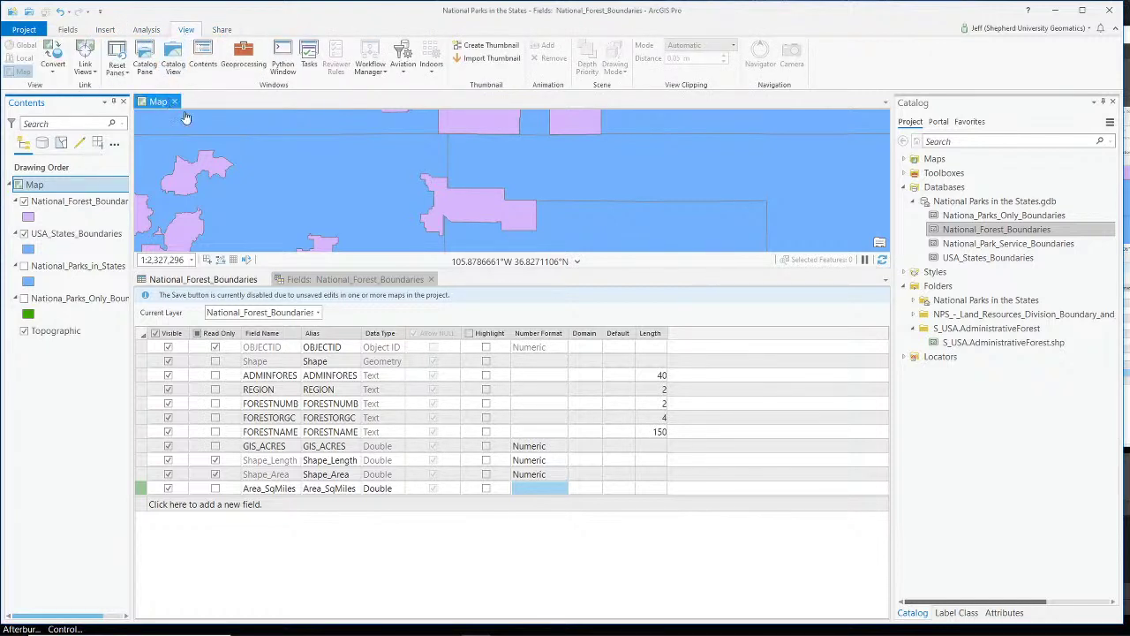
click(70, 233)
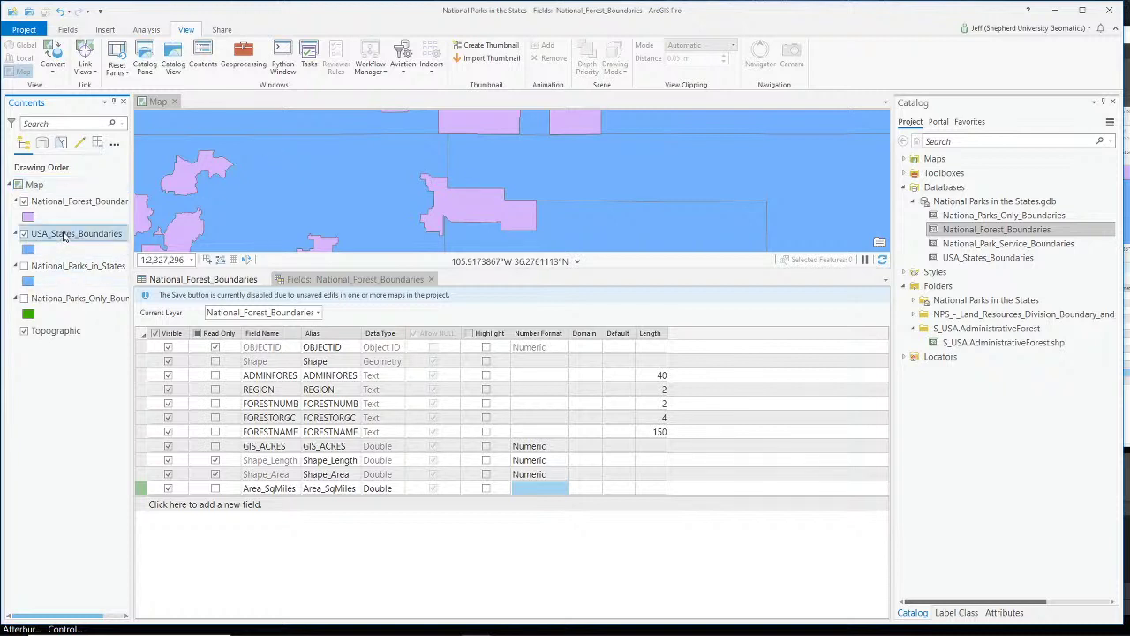
click(66, 263)
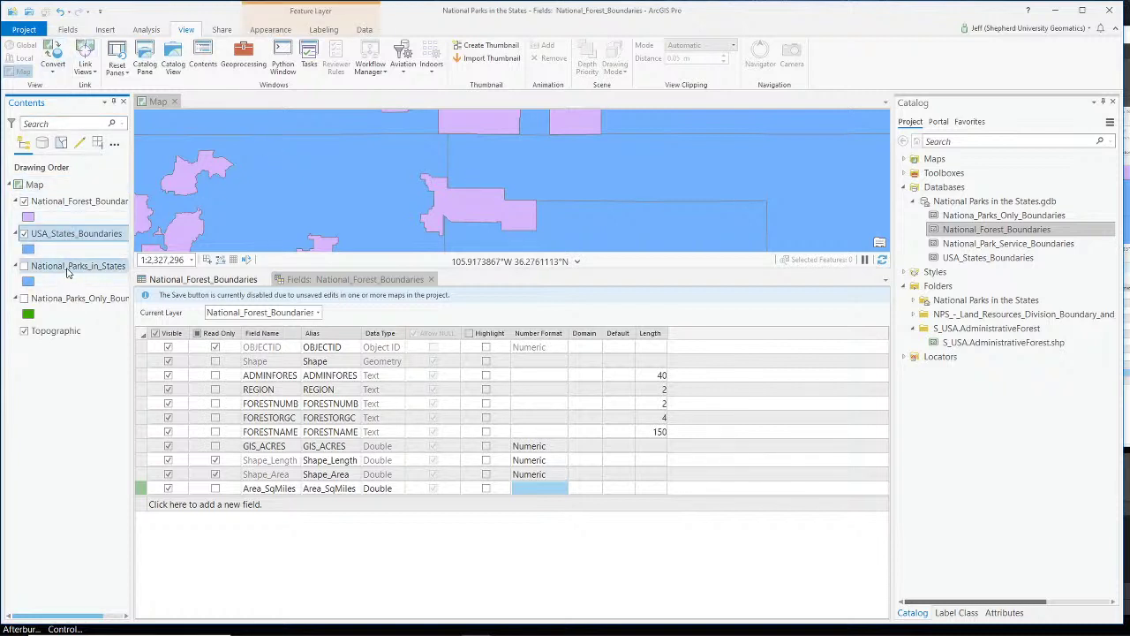
click(74, 302)
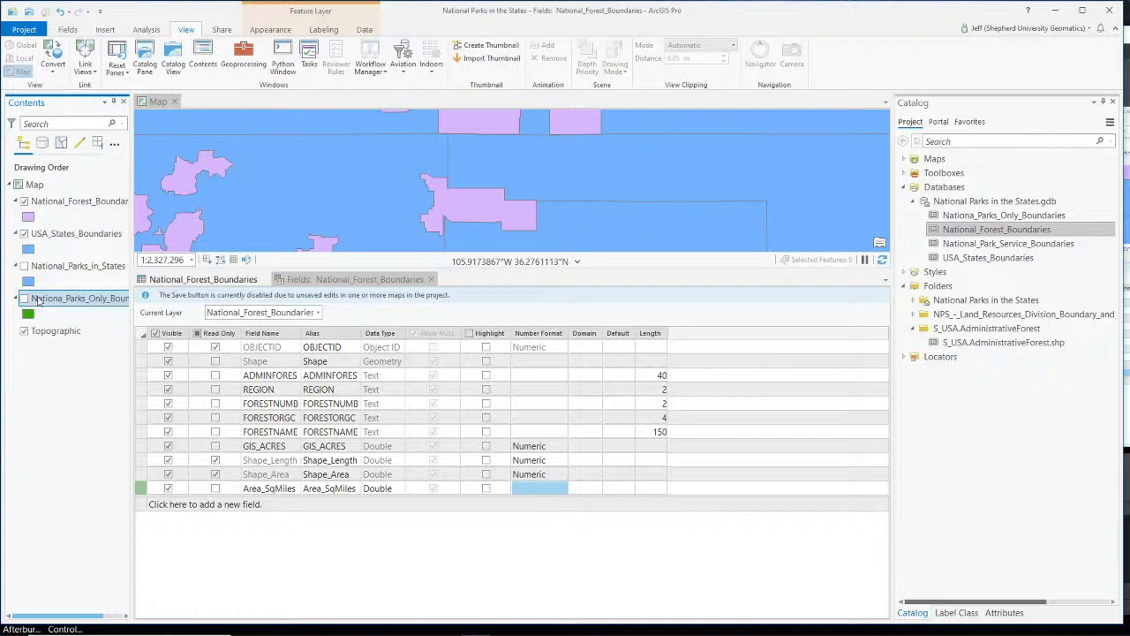
right_click(954, 202)
click(75, 487)
click(291, 279)
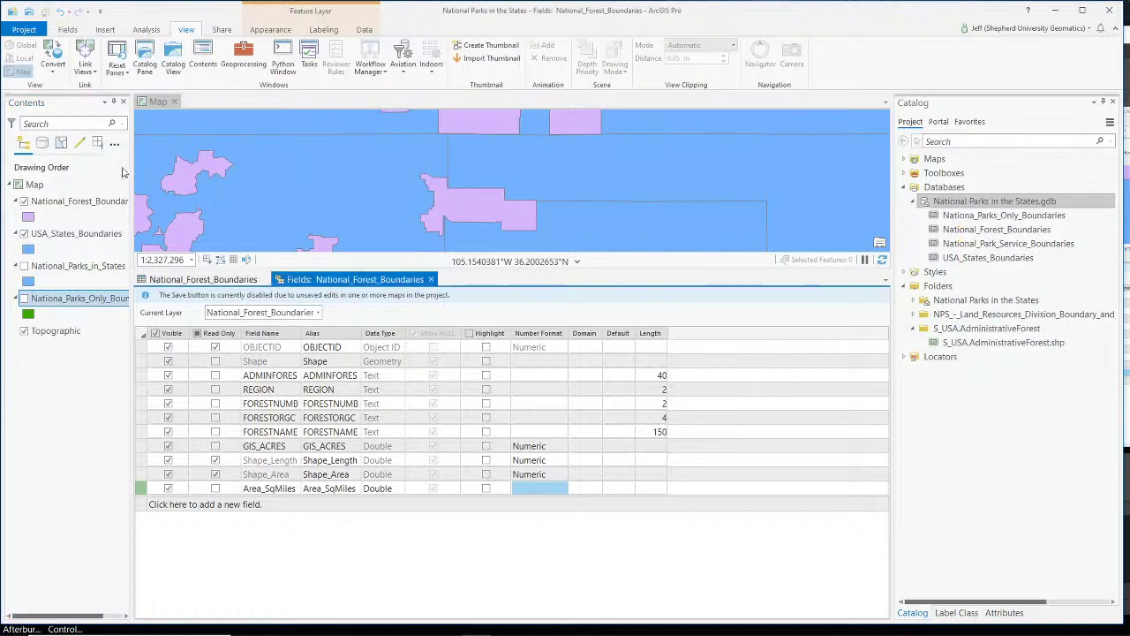
click(69, 30)
click(108, 31)
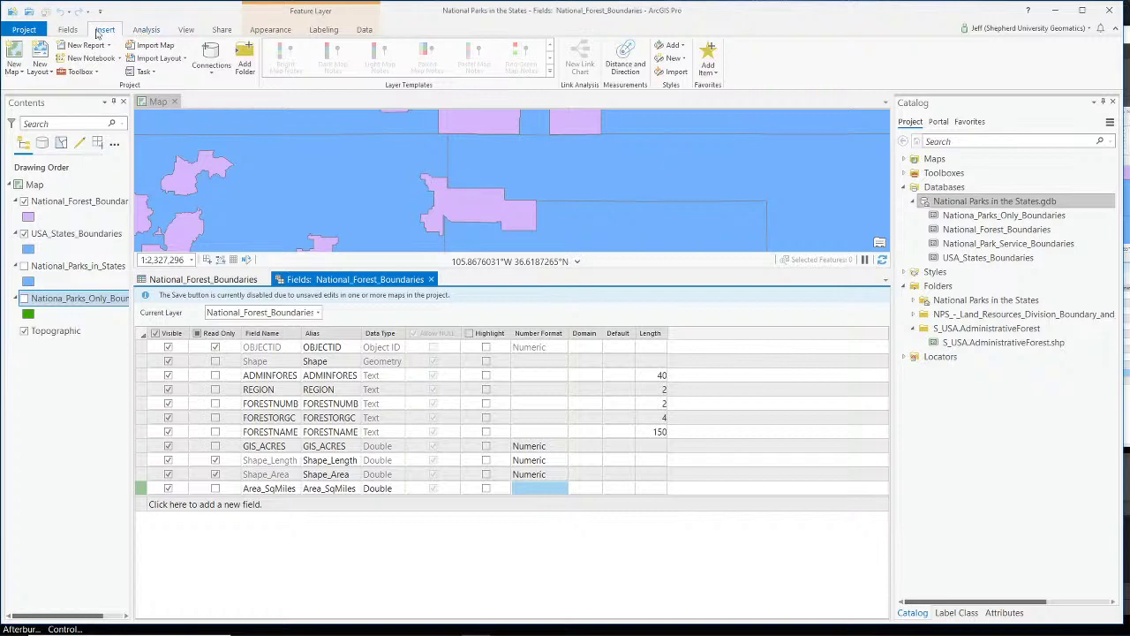
click(74, 31)
click(26, 30)
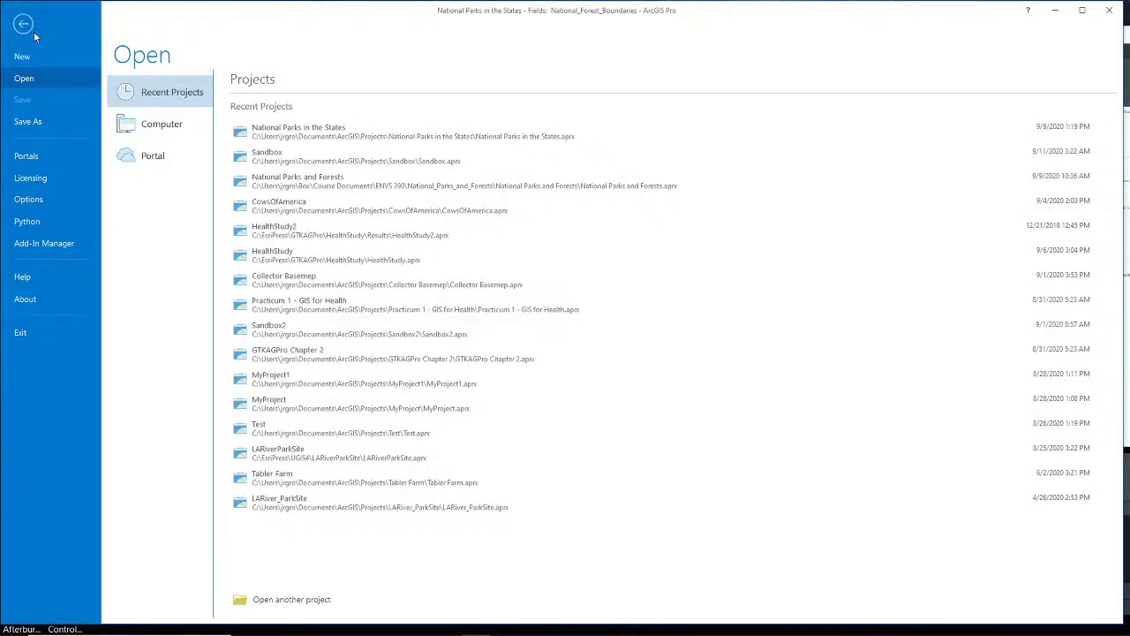
click(24, 24)
click(222, 30)
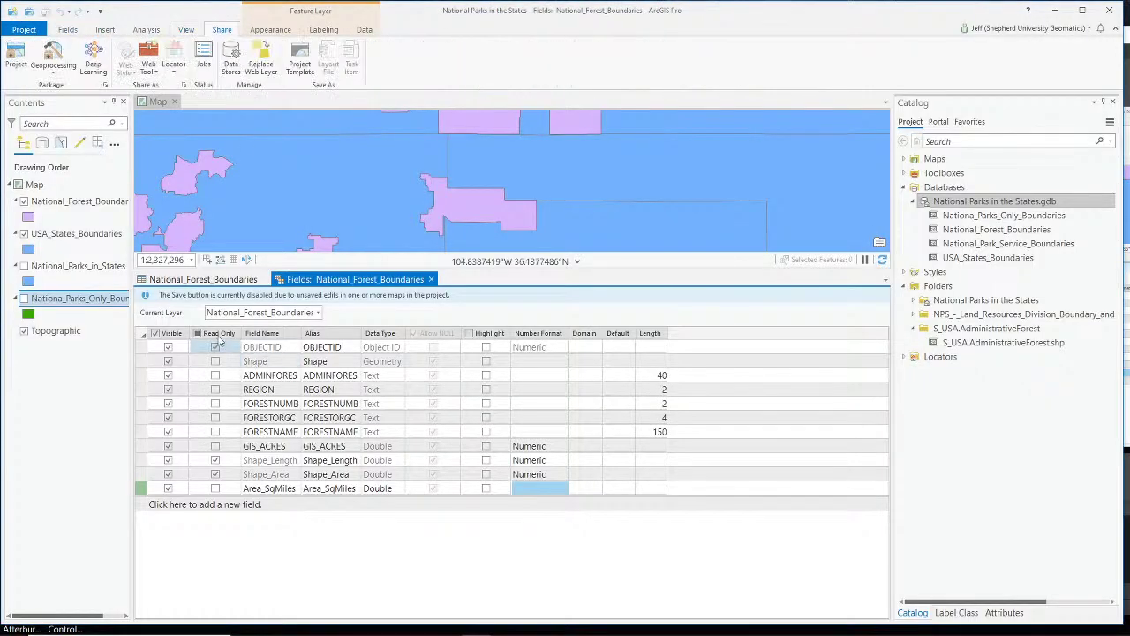
click(202, 280)
click(313, 281)
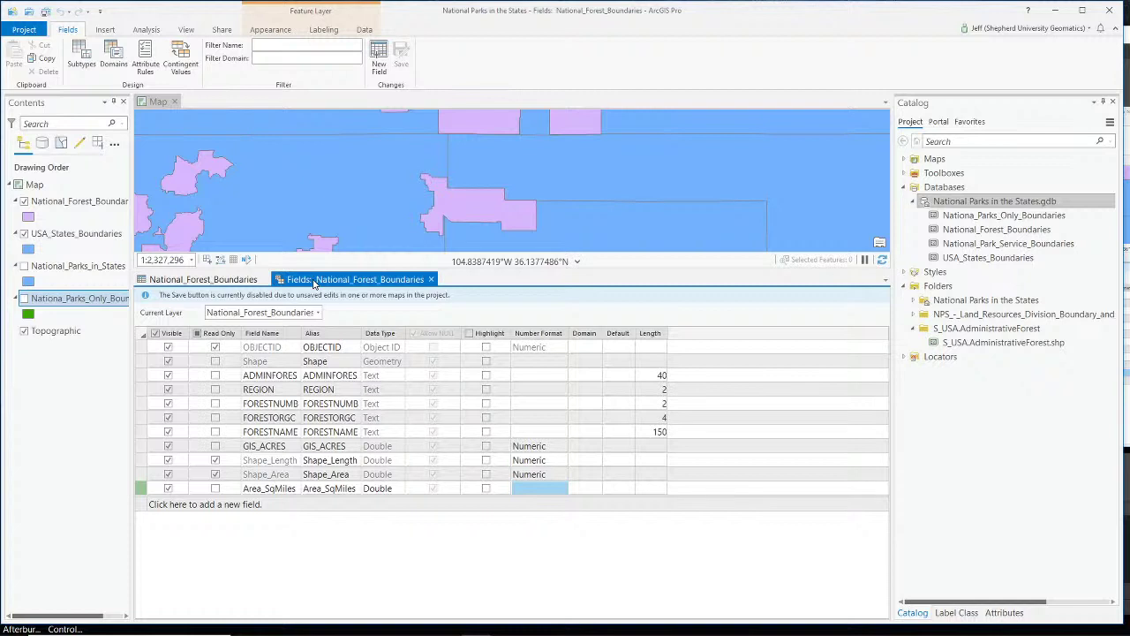
Close the project, saving all data edits and the changes to National Parks in the States
click(1108, 11)
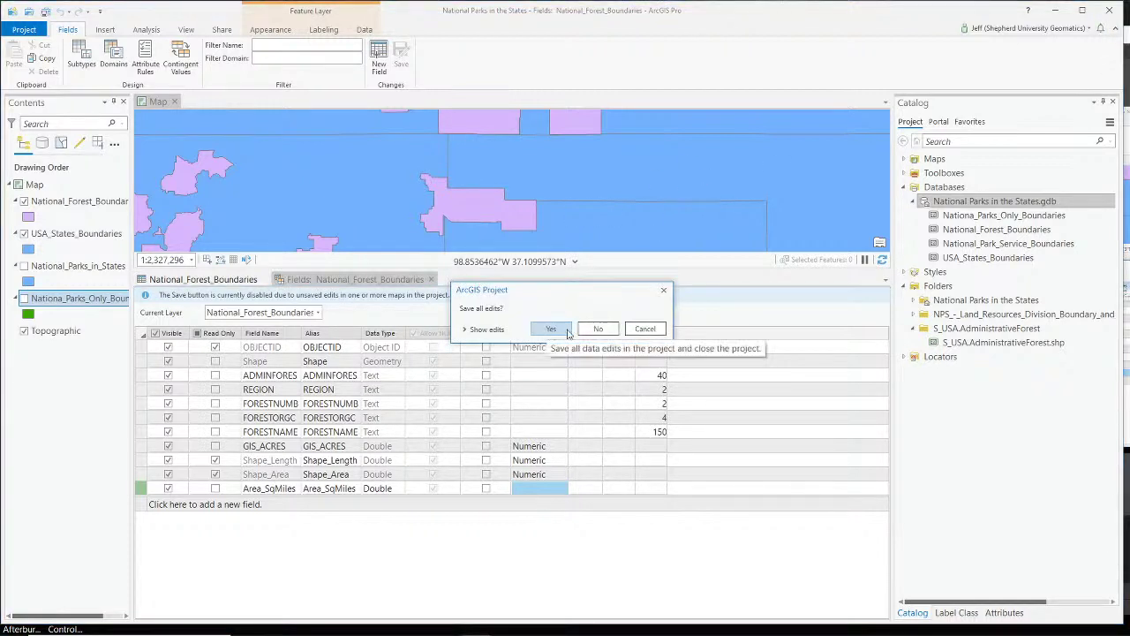
click(551, 330)
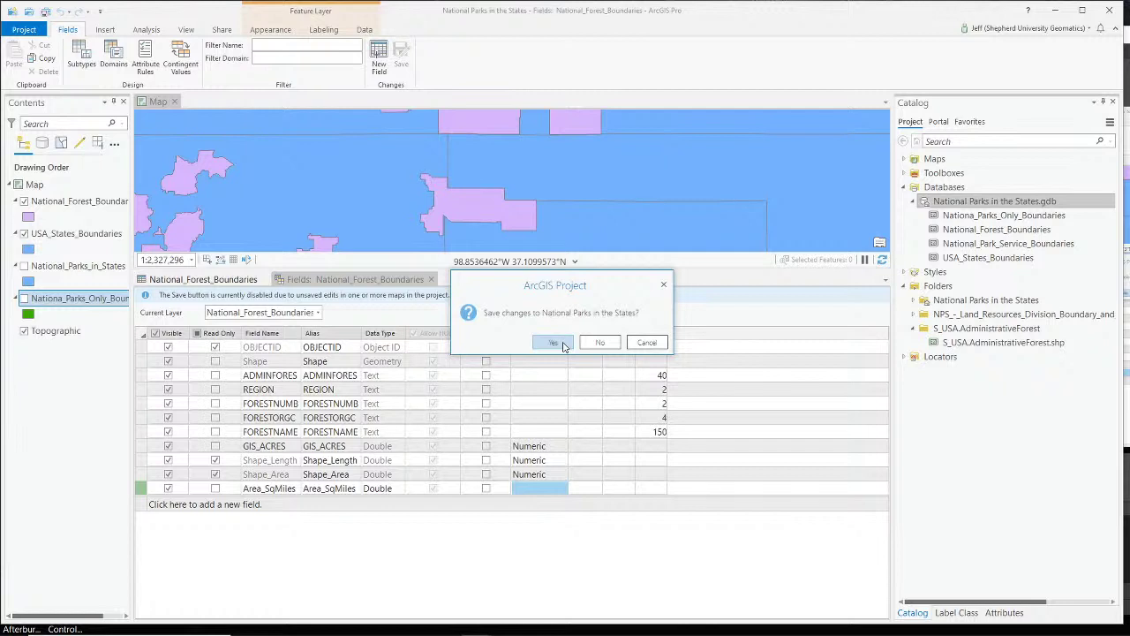
click(554, 343)
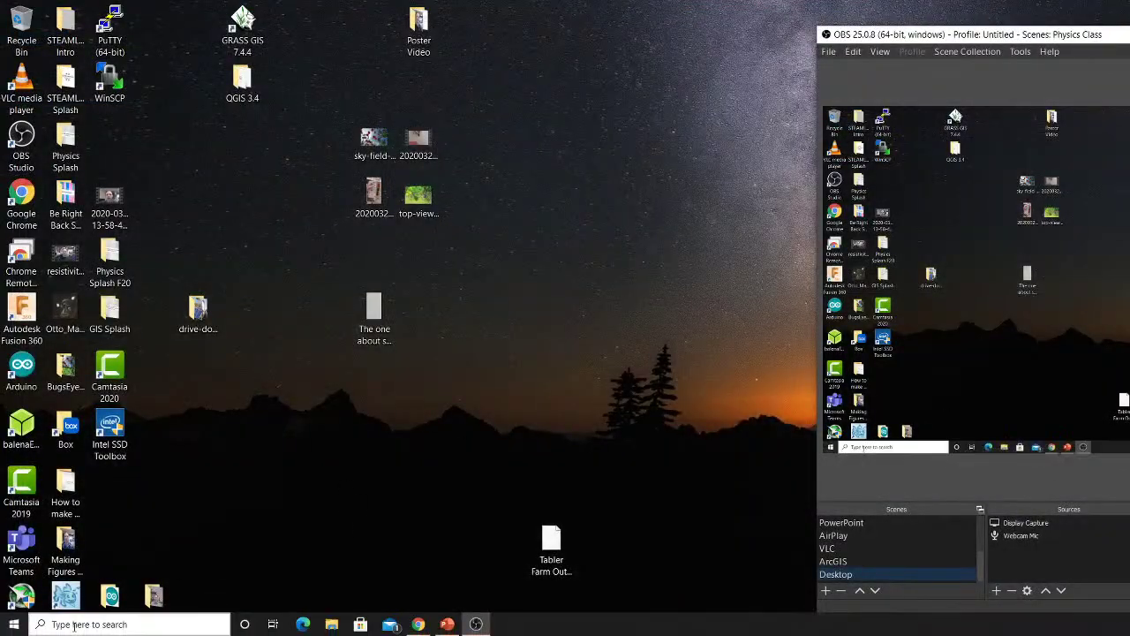
Find ArcGIS Pro with the Windows search and launch it to return to the National Parks in the States project
click(78, 625)
text(farc)
key(BackSpace)
key(BackSpace)
key(BackSpace)
key(BackSpace)
text(arc)
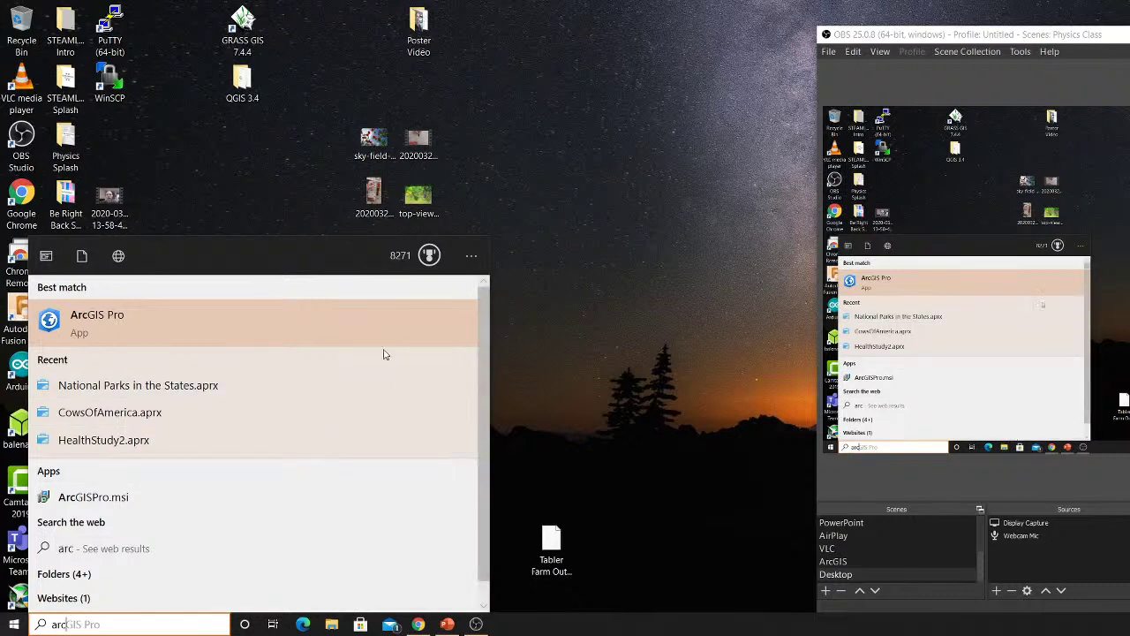
click(351, 320)
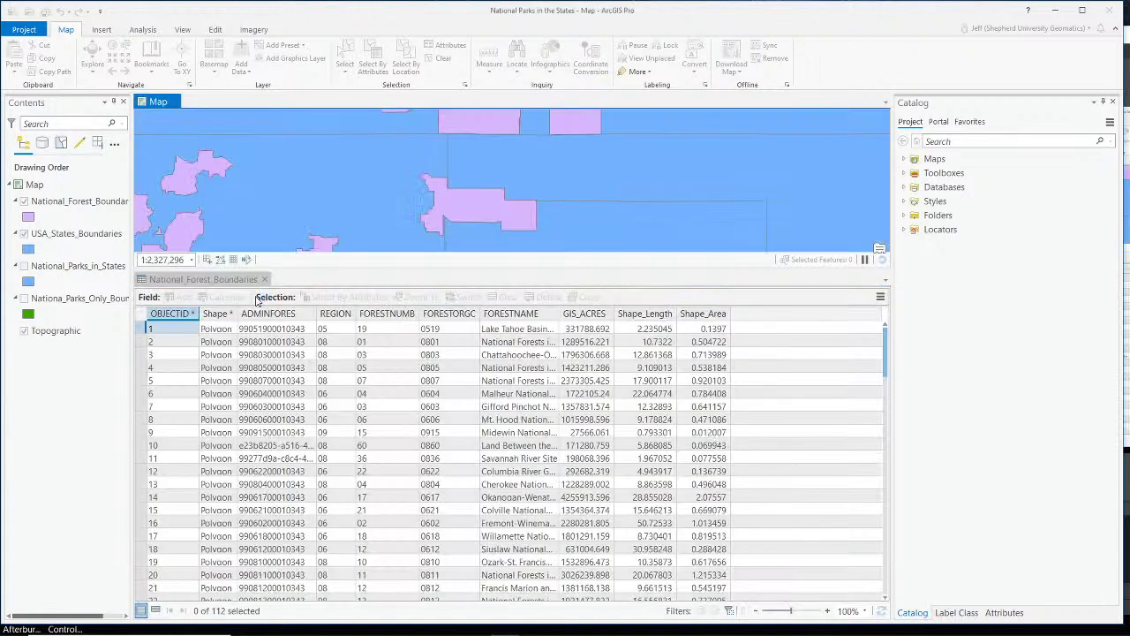
Add a field named Area_SqMiles to National_Forest_Boundaries, with the alias Area_SqMiles and data type Double
click(179, 297)
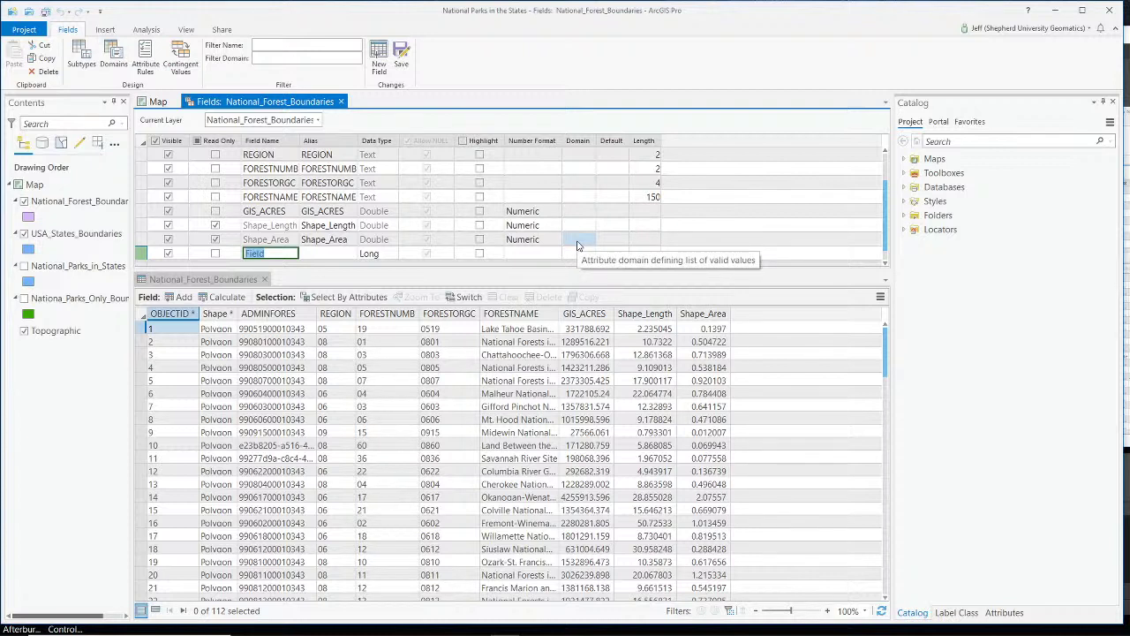
text(Area_S)
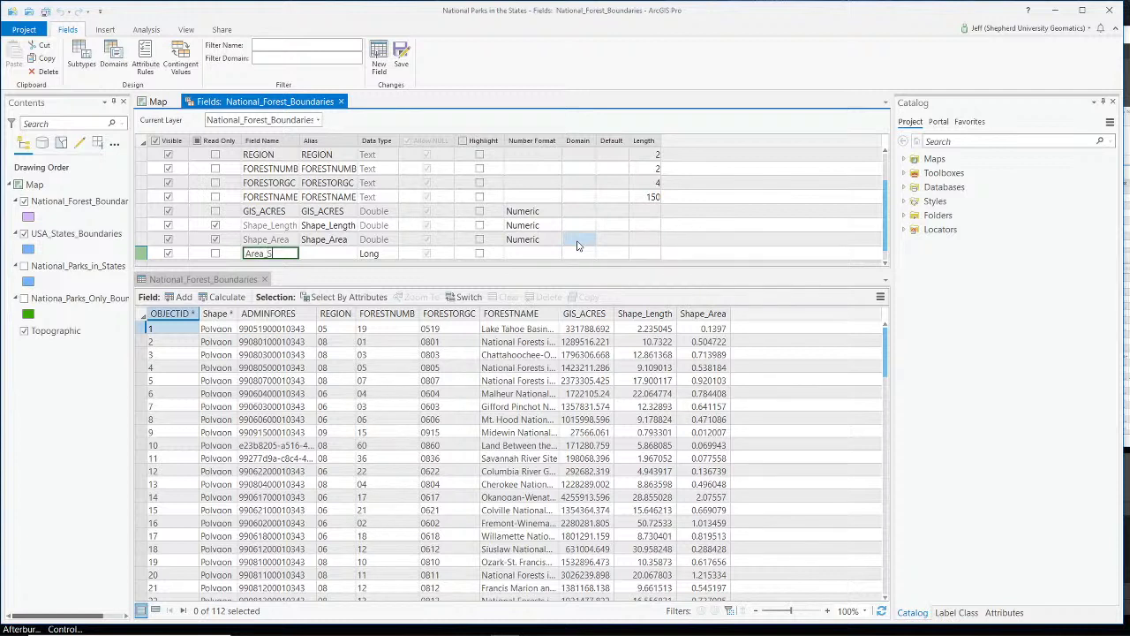
text(qMiles)
key(Tab)
text(Area_SqMiles)
key(Tab)
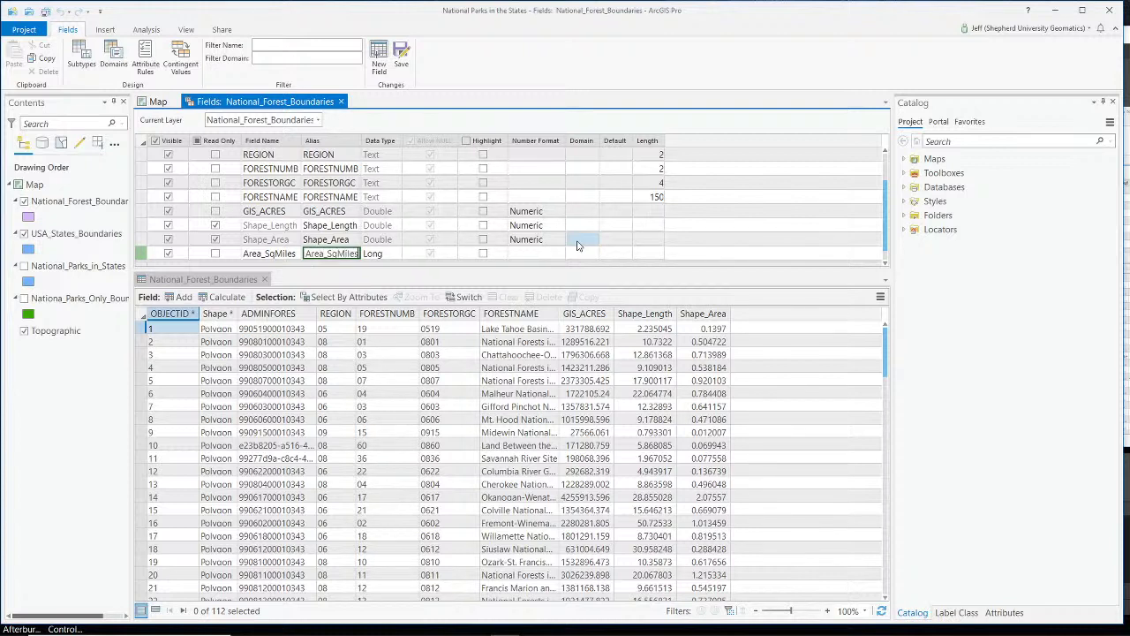
key(Down)
key(Down)
key(Return)
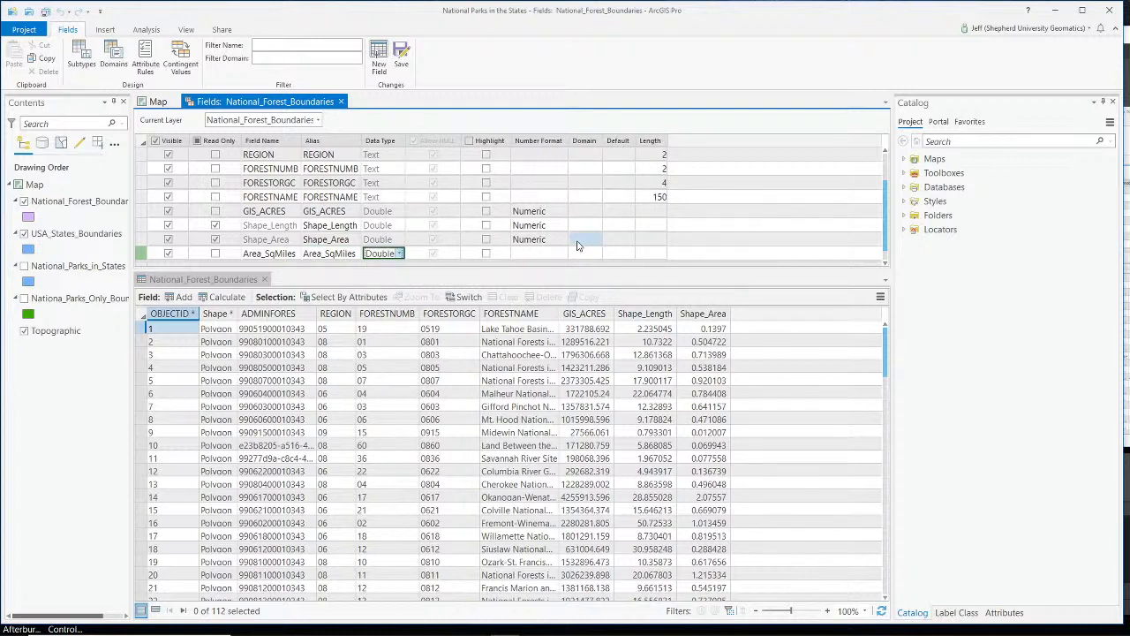
Give the Area_SqMiles field a Numeric number format with four decimal places and save the field changes
click(544, 256)
click(564, 255)
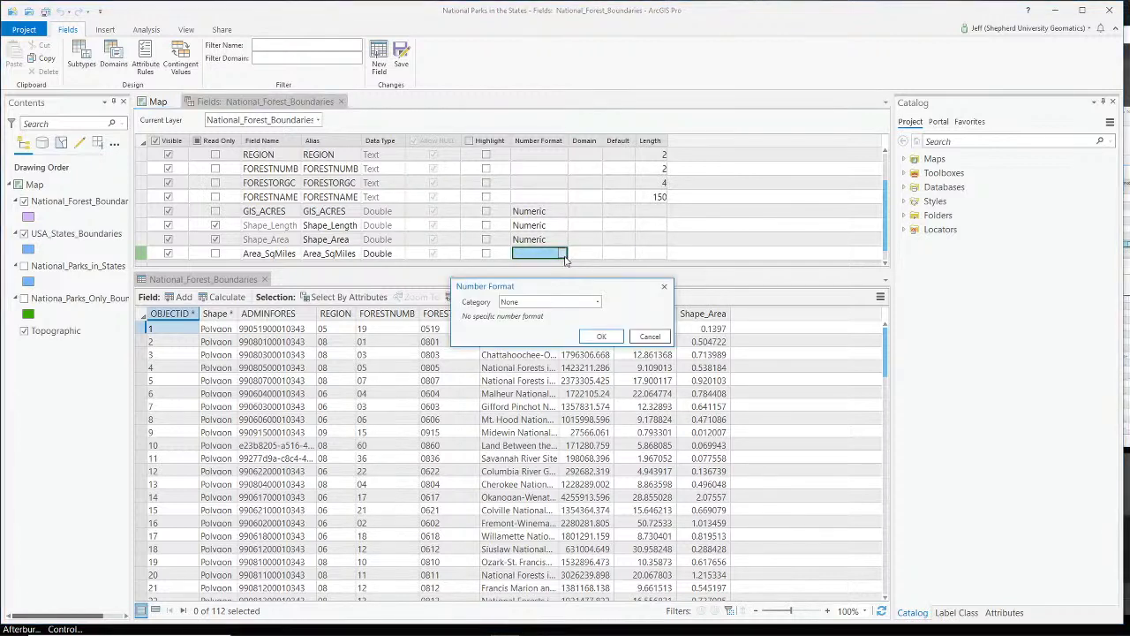
click(582, 302)
click(569, 355)
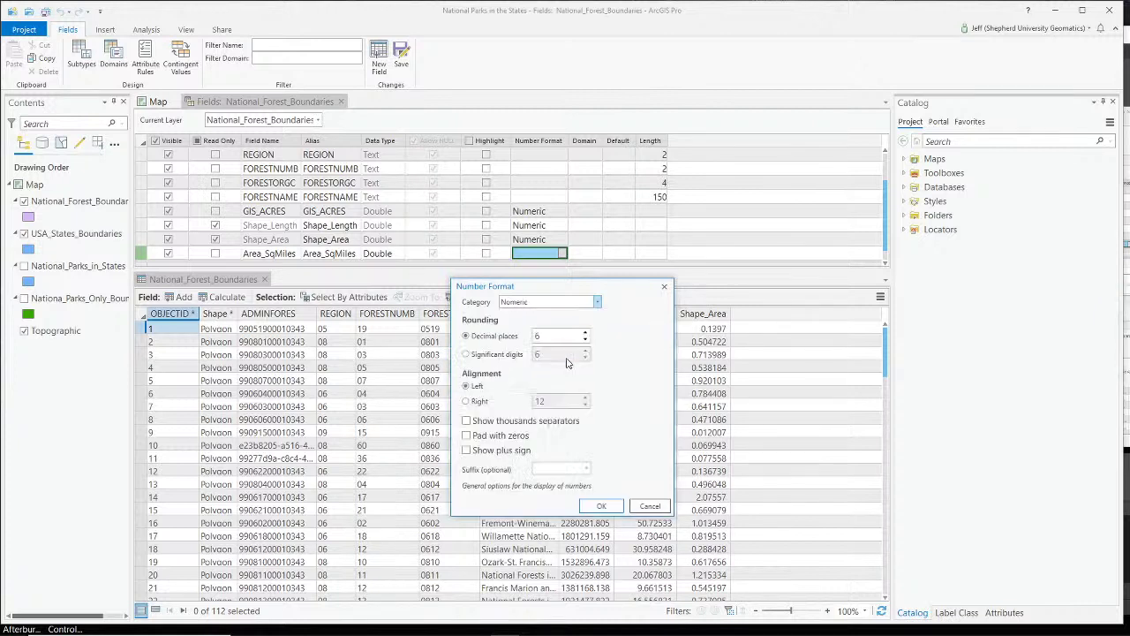
click(585, 340)
click(608, 509)
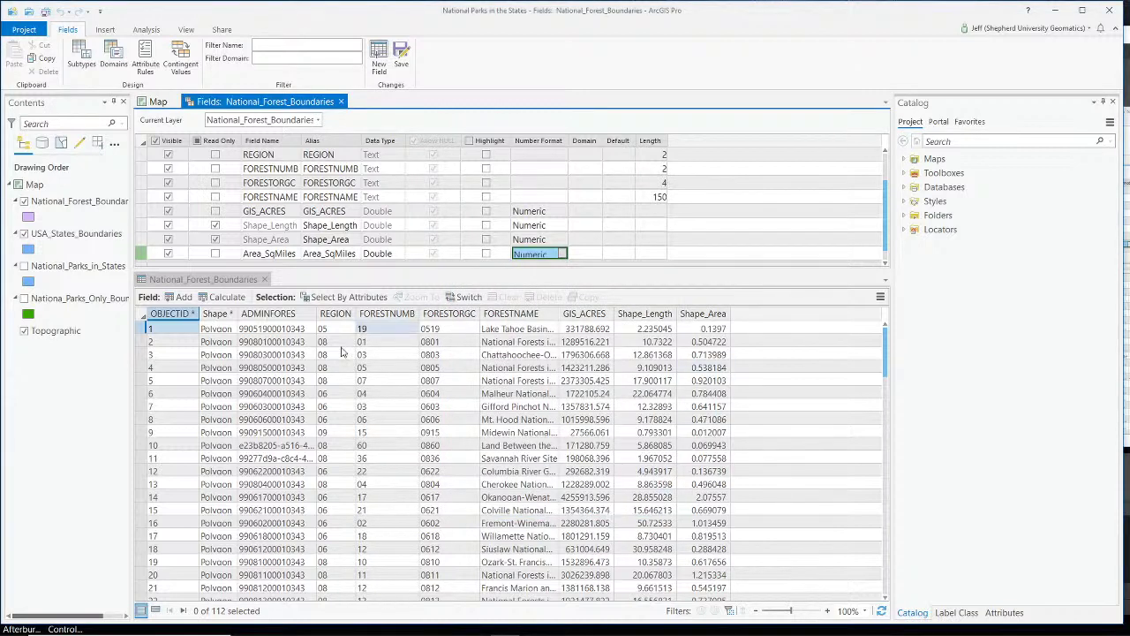
click(401, 58)
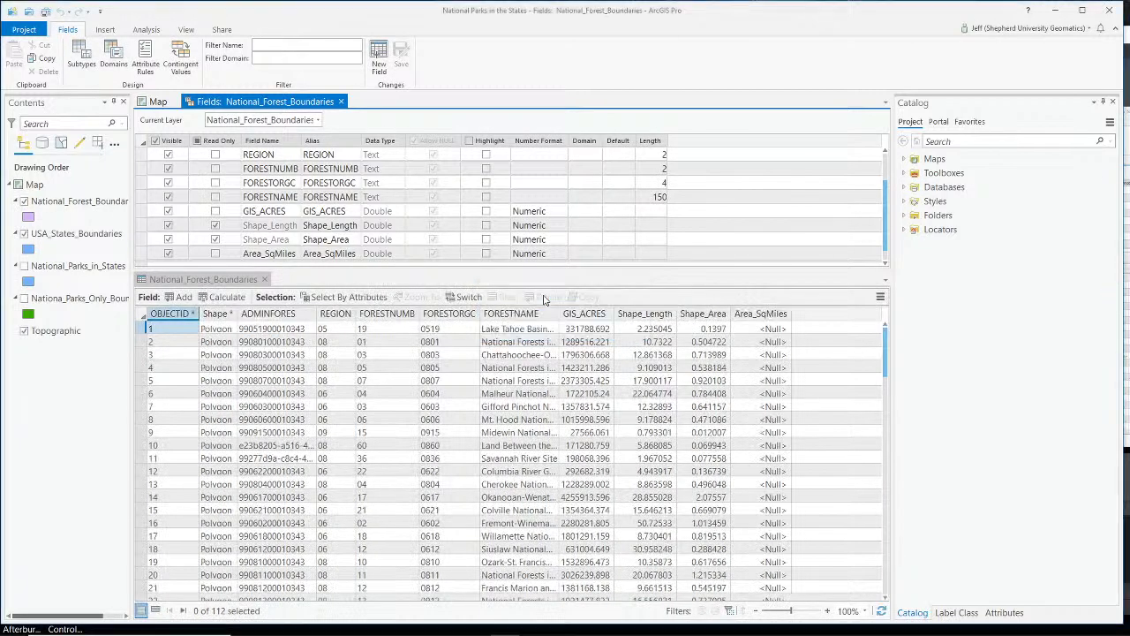
Calculate geodesic area into Area_SqMiles in Square miles (United States), using the current map's WGS_1984_Web_Mercator_Auxiliary_Sphere coordinate system
click(756, 316)
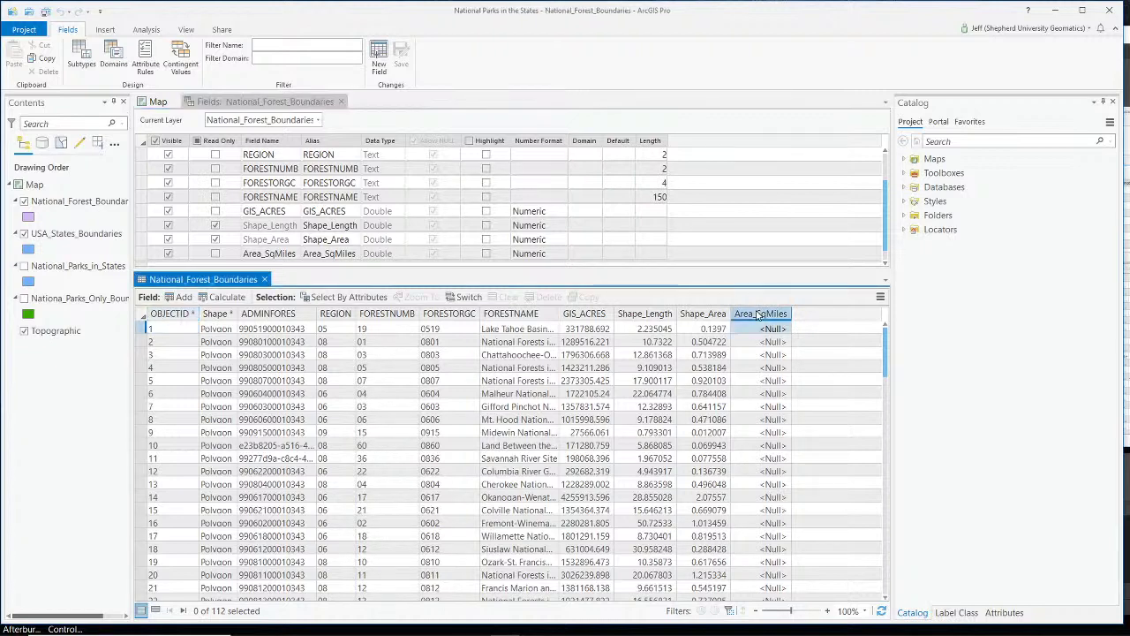
right_click(756, 316)
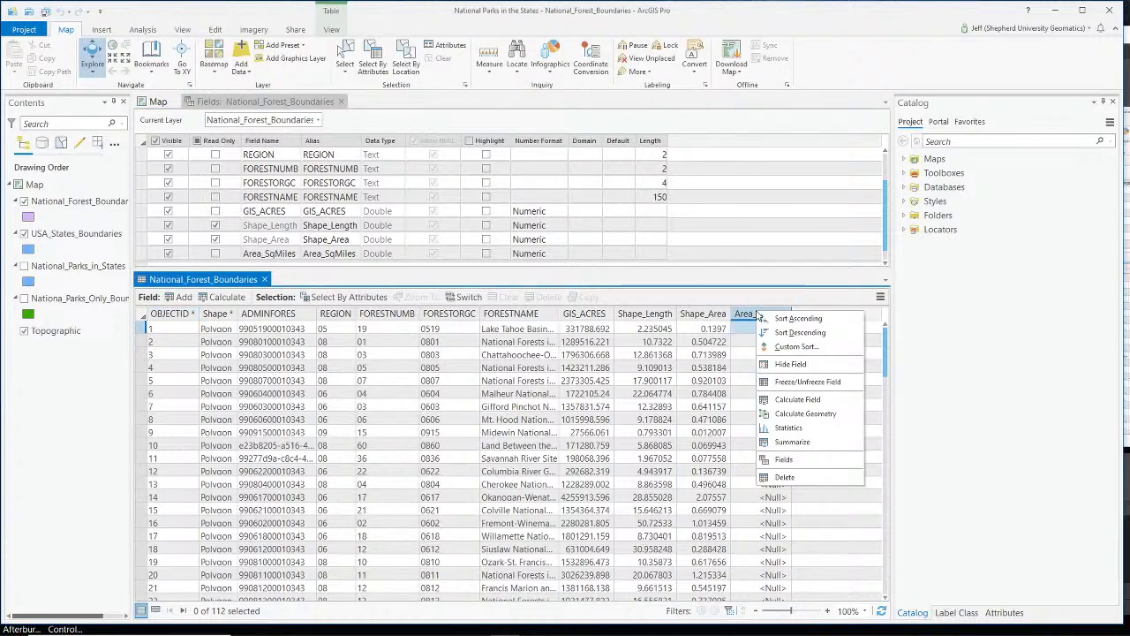
click(804, 414)
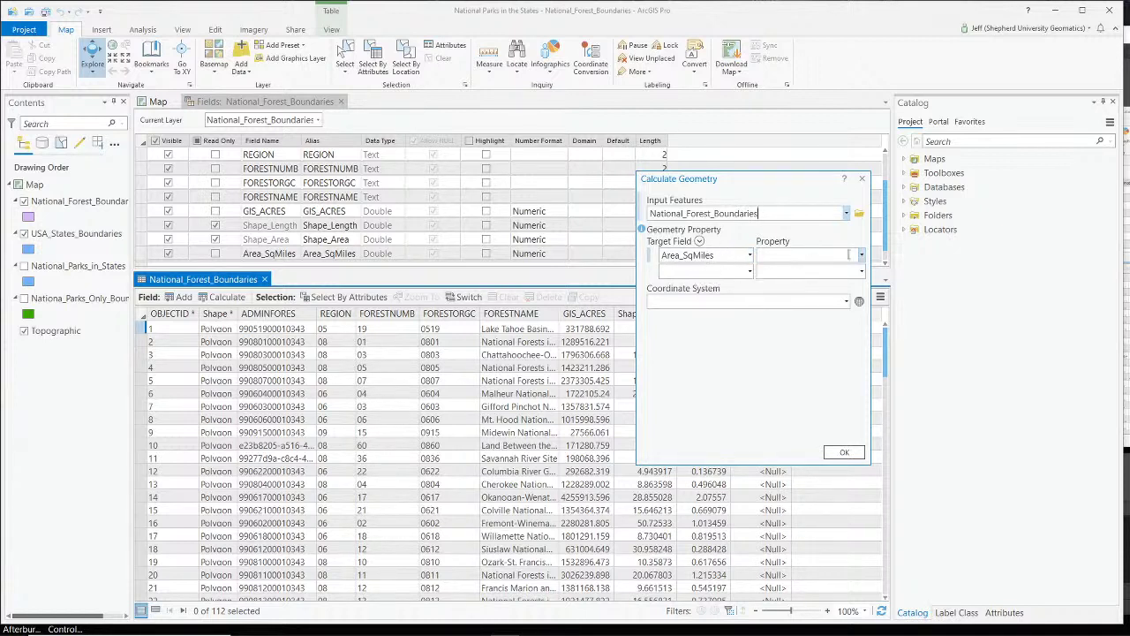
click(862, 255)
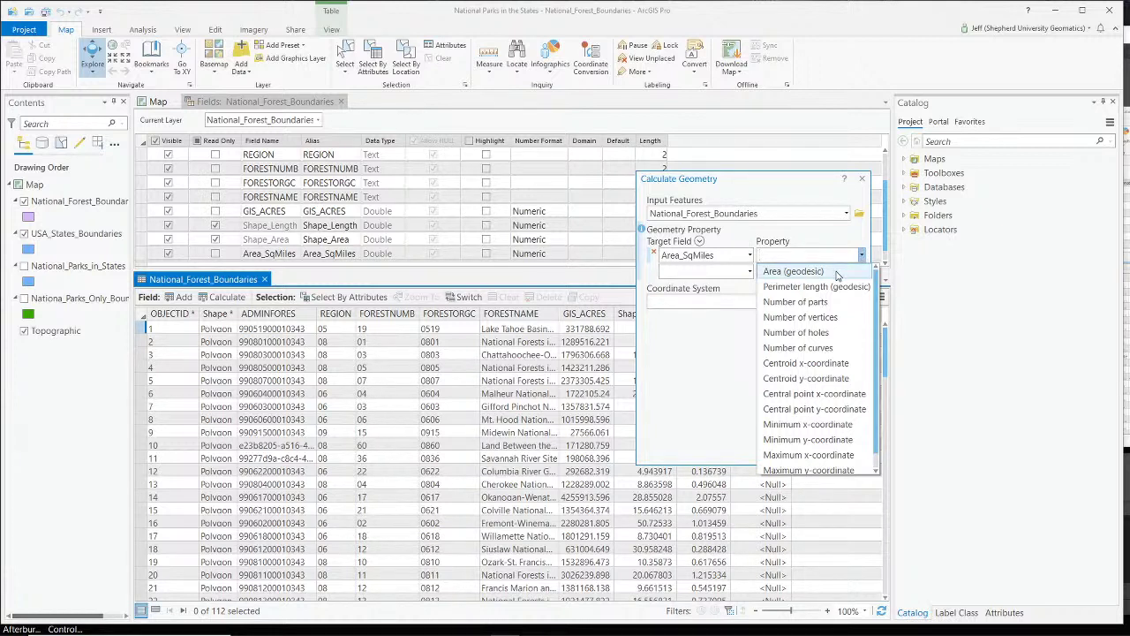
click(836, 273)
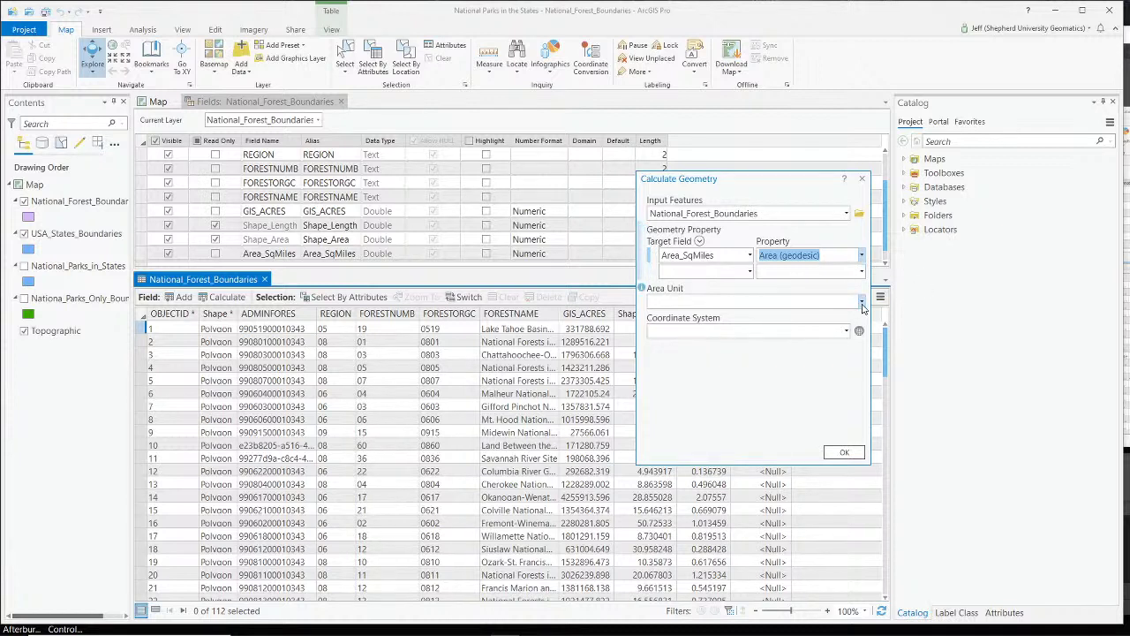
click(862, 303)
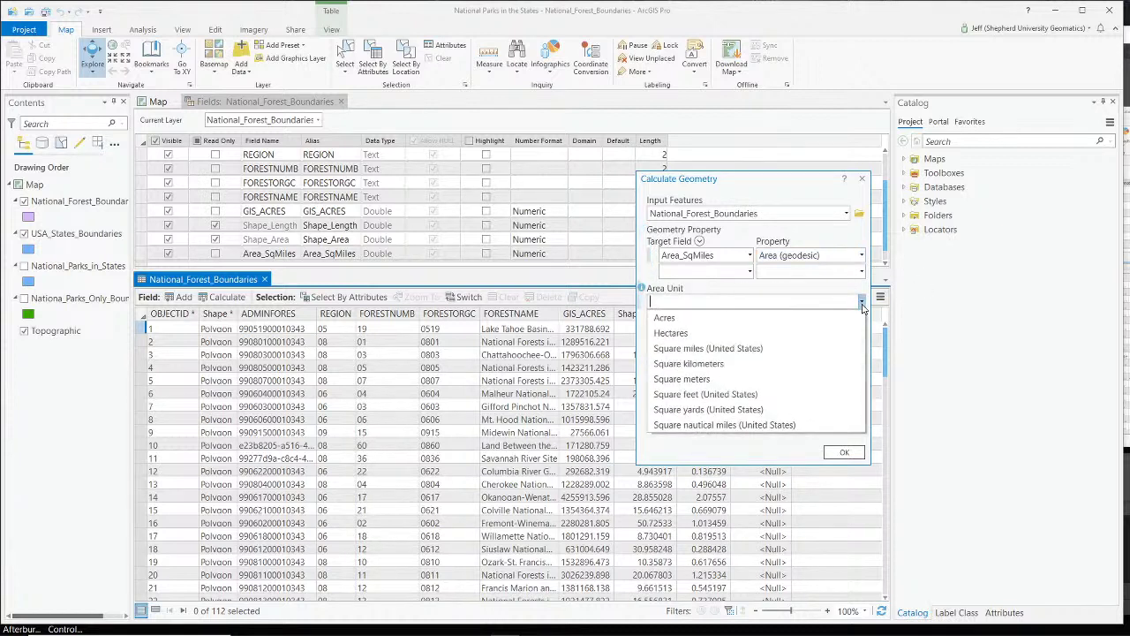
click(833, 347)
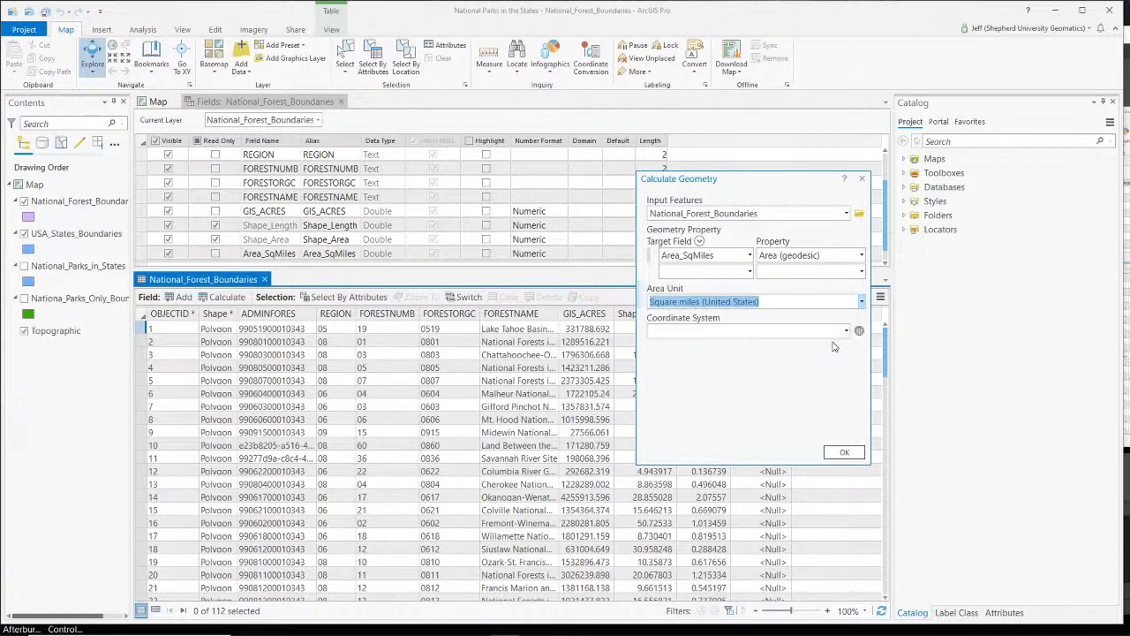
click(845, 331)
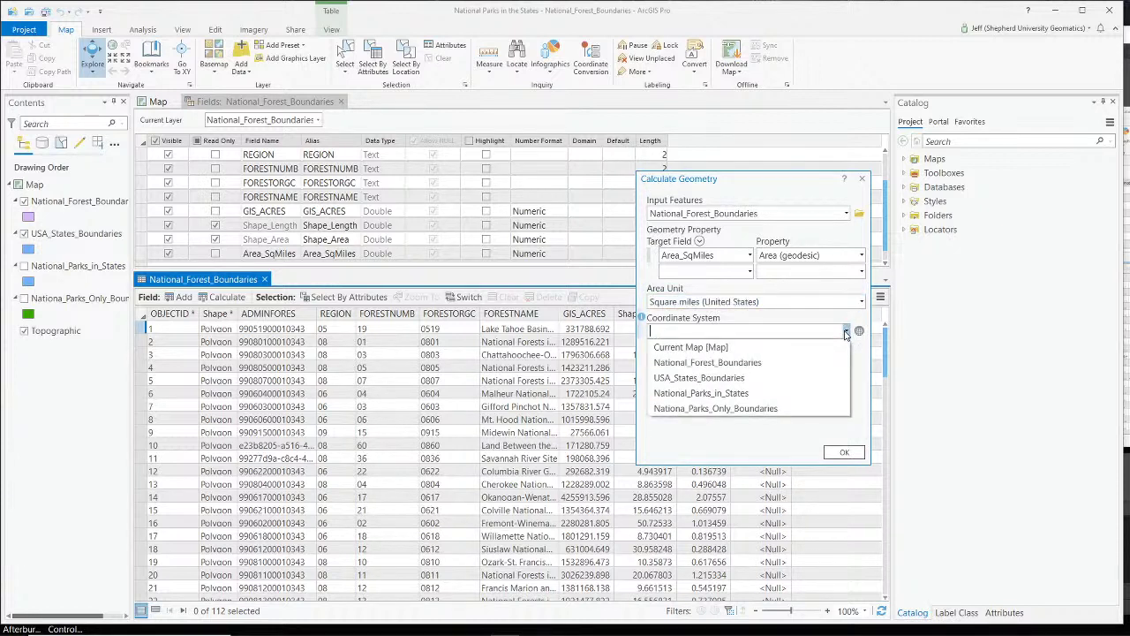
click(727, 349)
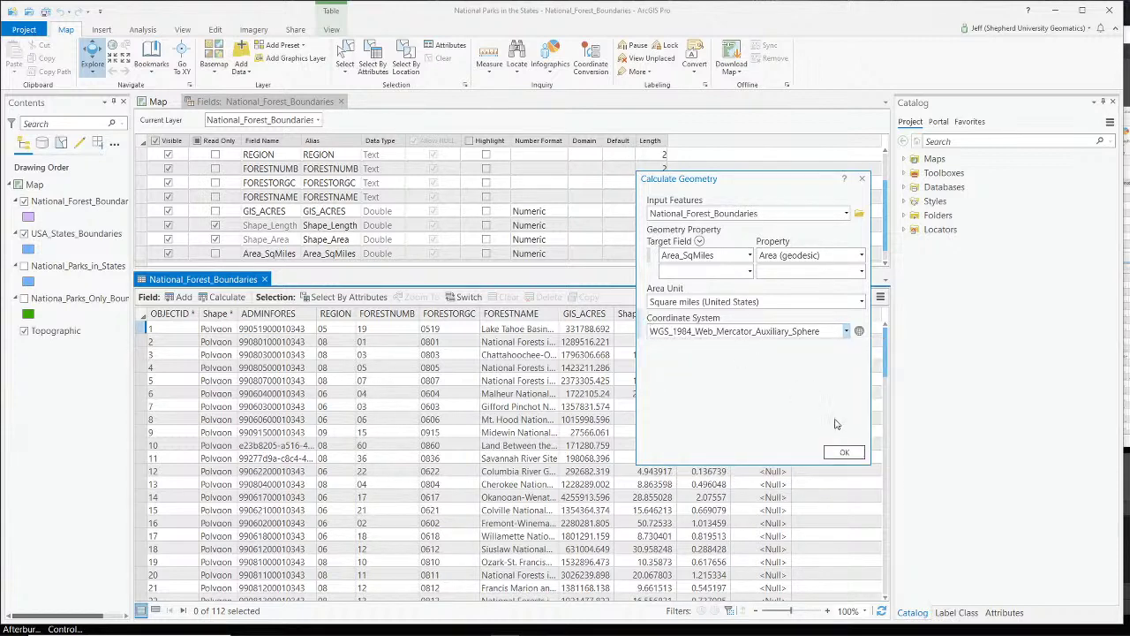
click(844, 453)
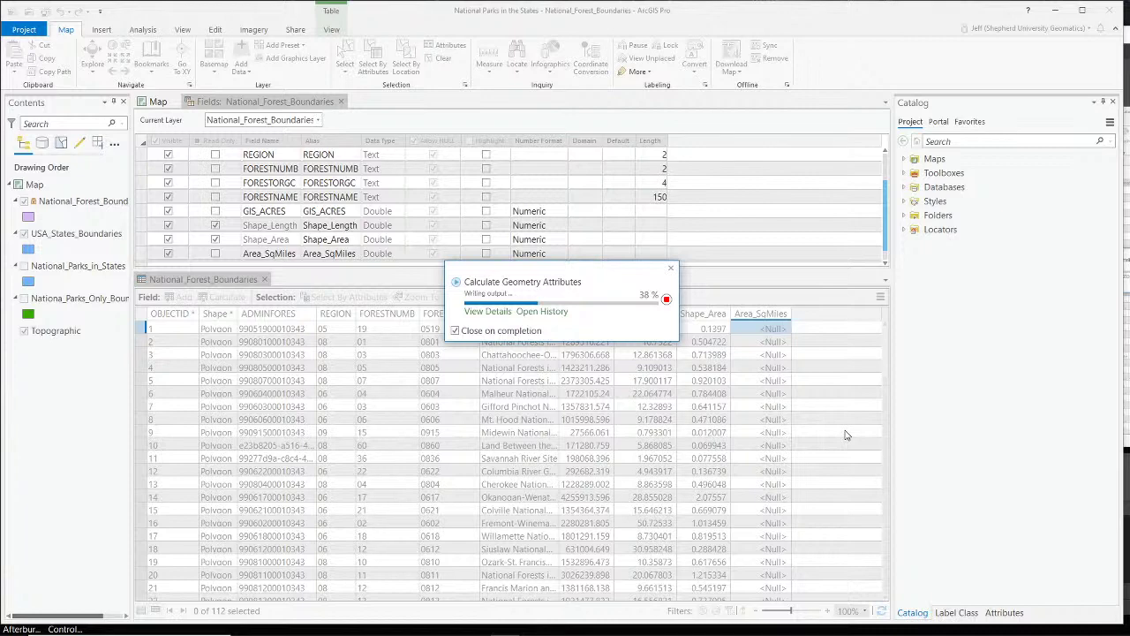
key(alt+Tab)
scroll(890, 573, up, 2)
scroll(890, 573, down, 2)
scroll(890, 573, up, 2)
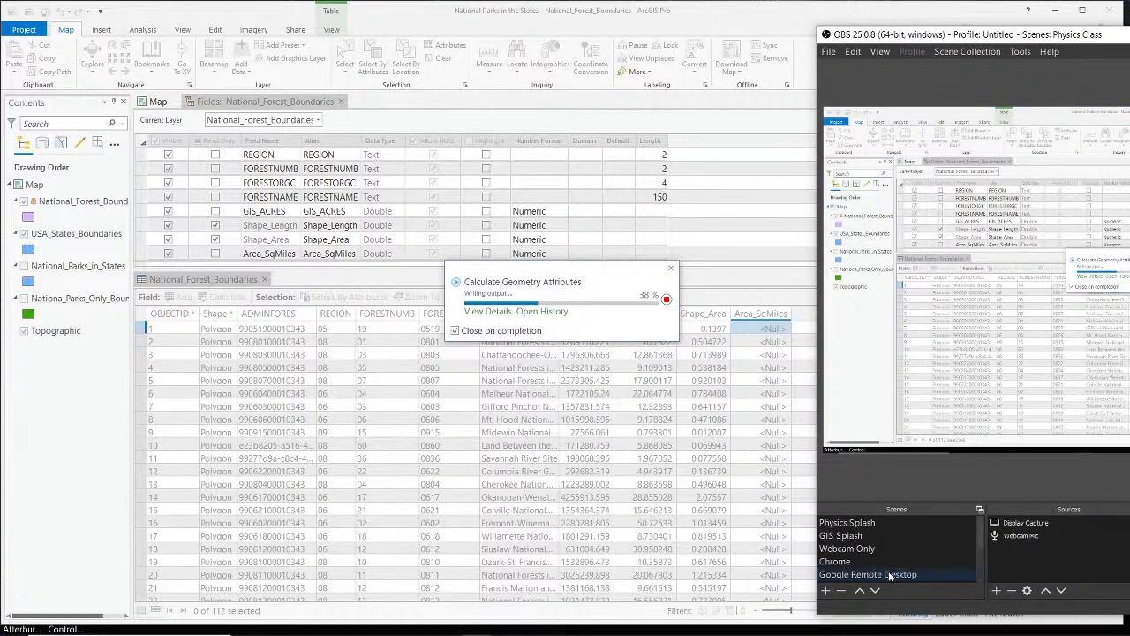
click(870, 548)
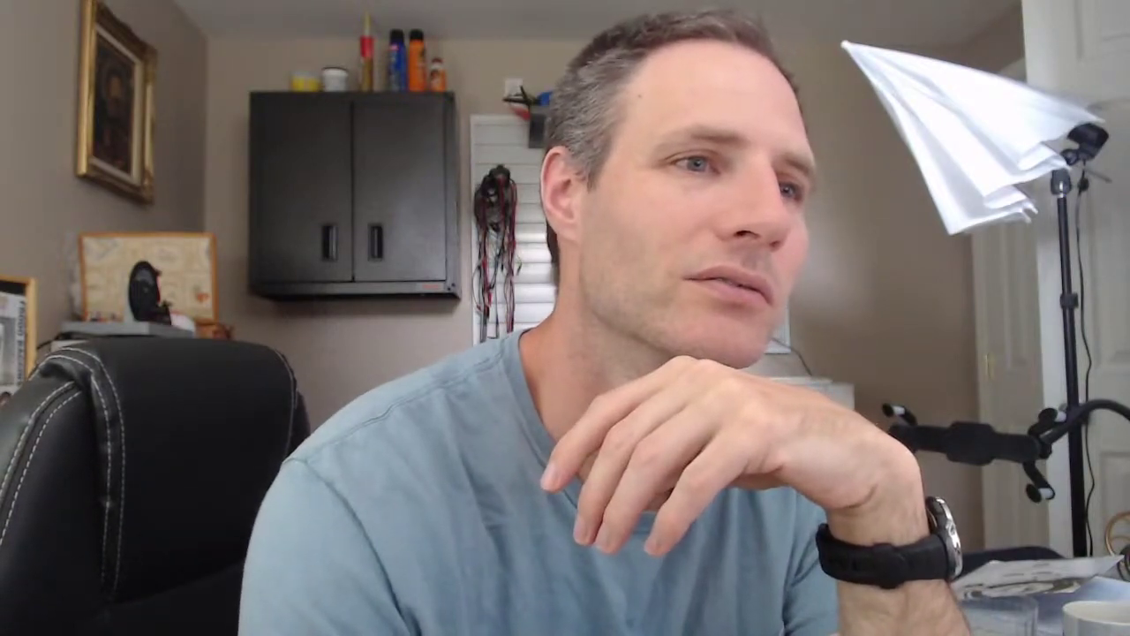
click(866, 574)
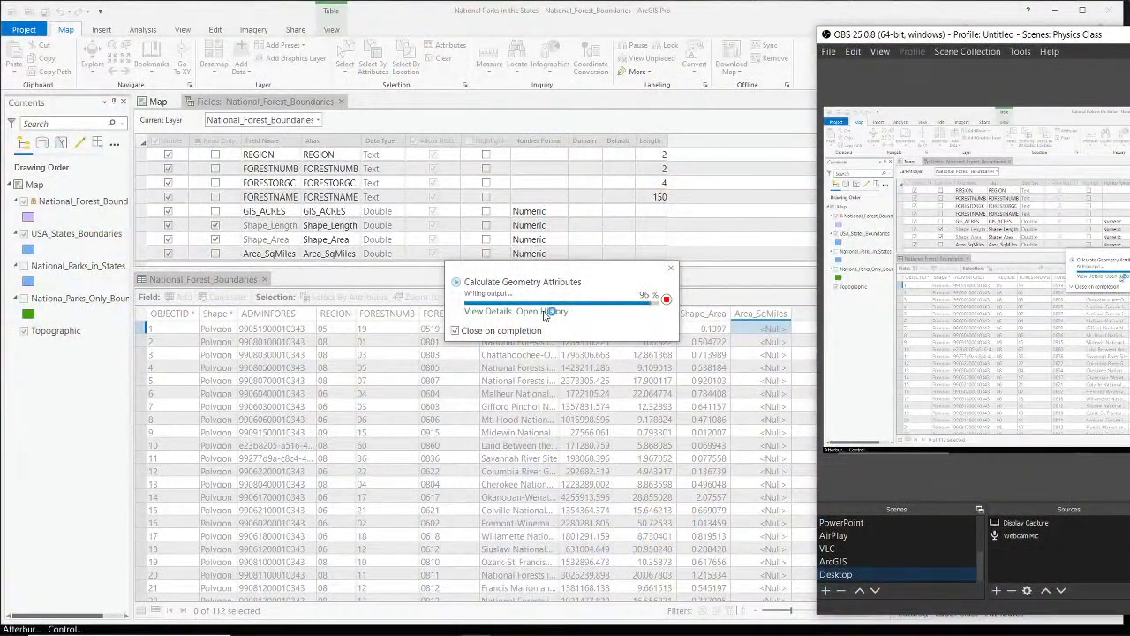
click(595, 21)
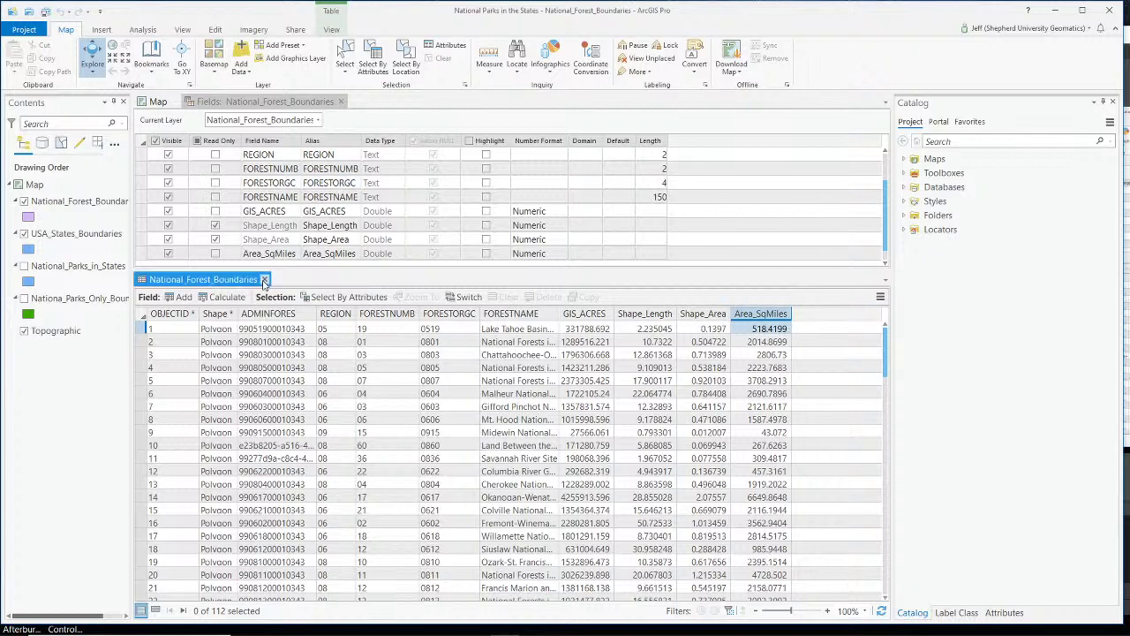
Close the National_Forest_Boundaries attribute table and its Fields view
click(263, 279)
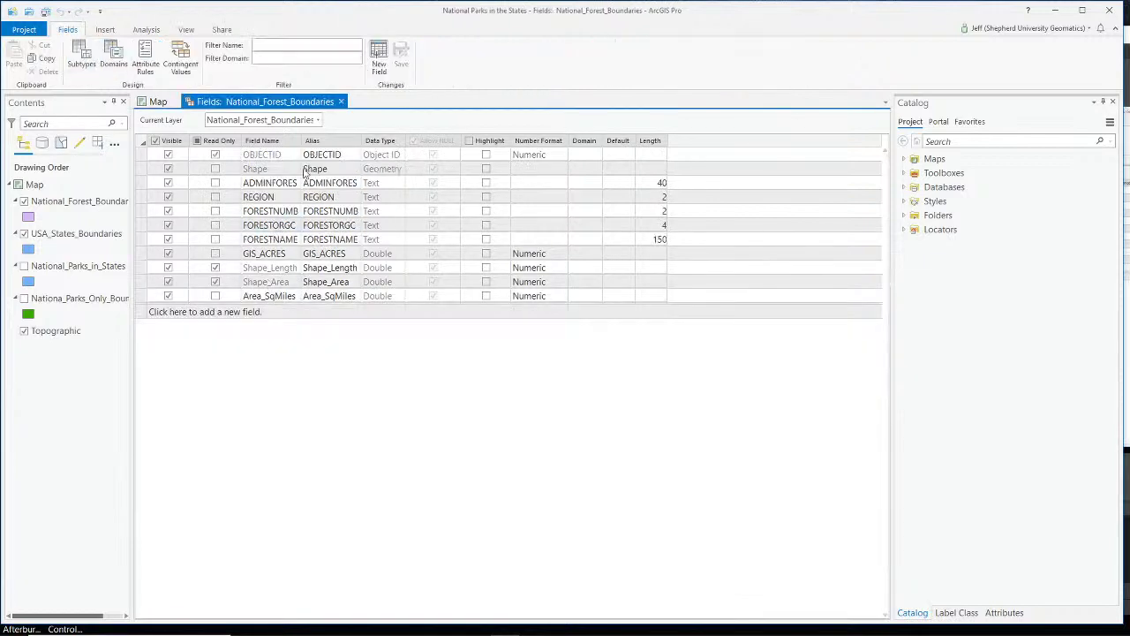
click(341, 102)
scroll(450, 318, down, 5)
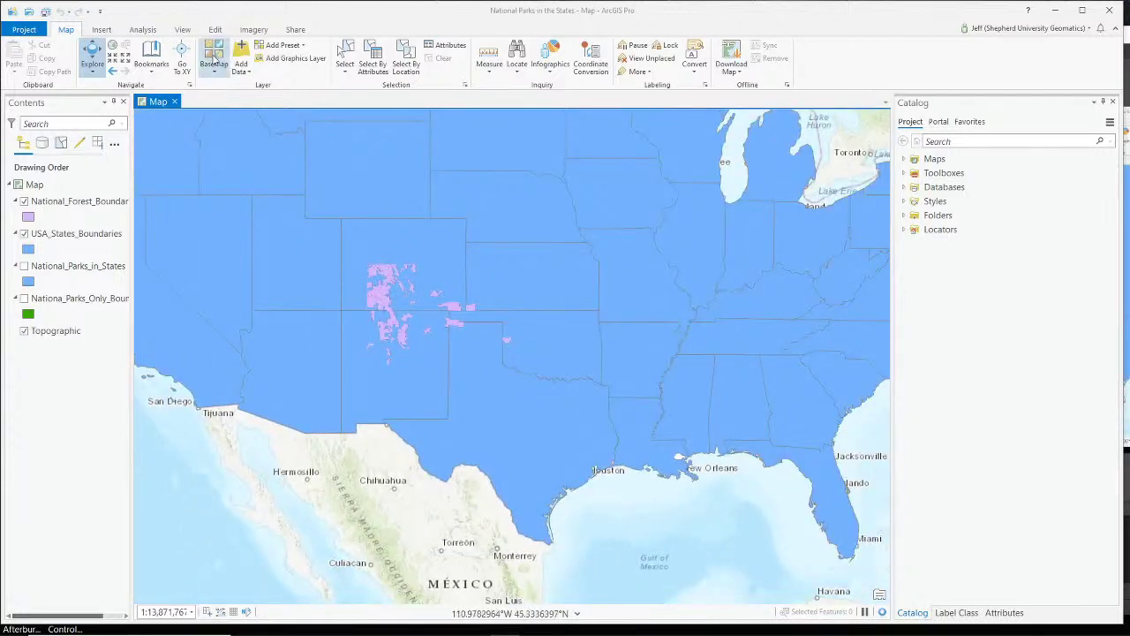
Set up Summarize Within with USA_States_Boundaries as the input polygons and National_Forest_Boundaries as the input summary features
click(143, 30)
click(221, 58)
click(1074, 178)
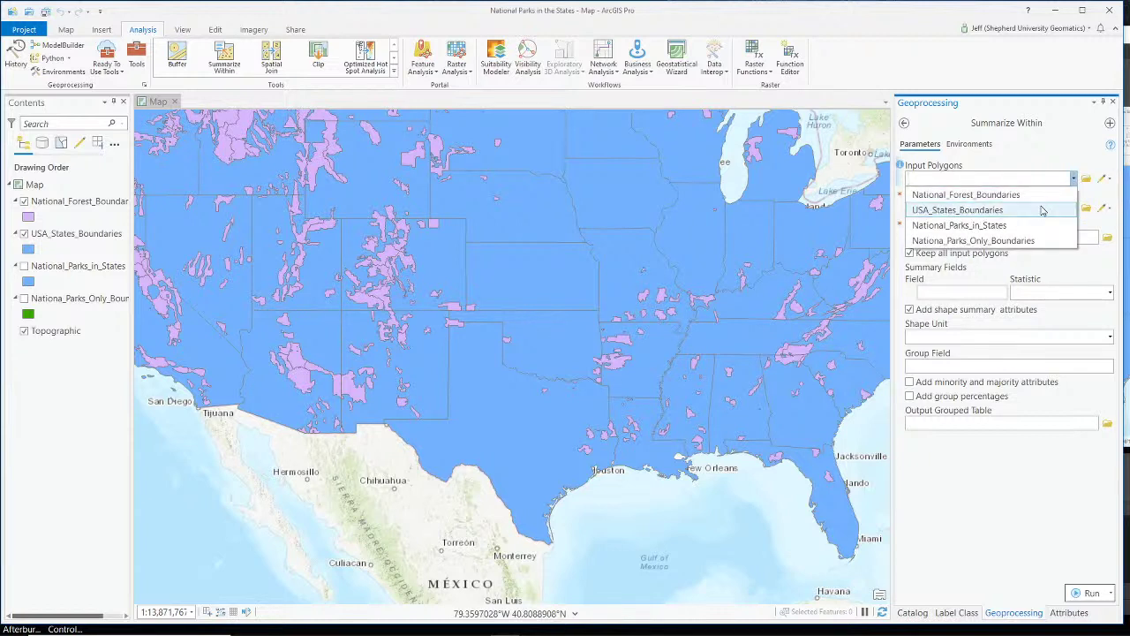
click(1041, 211)
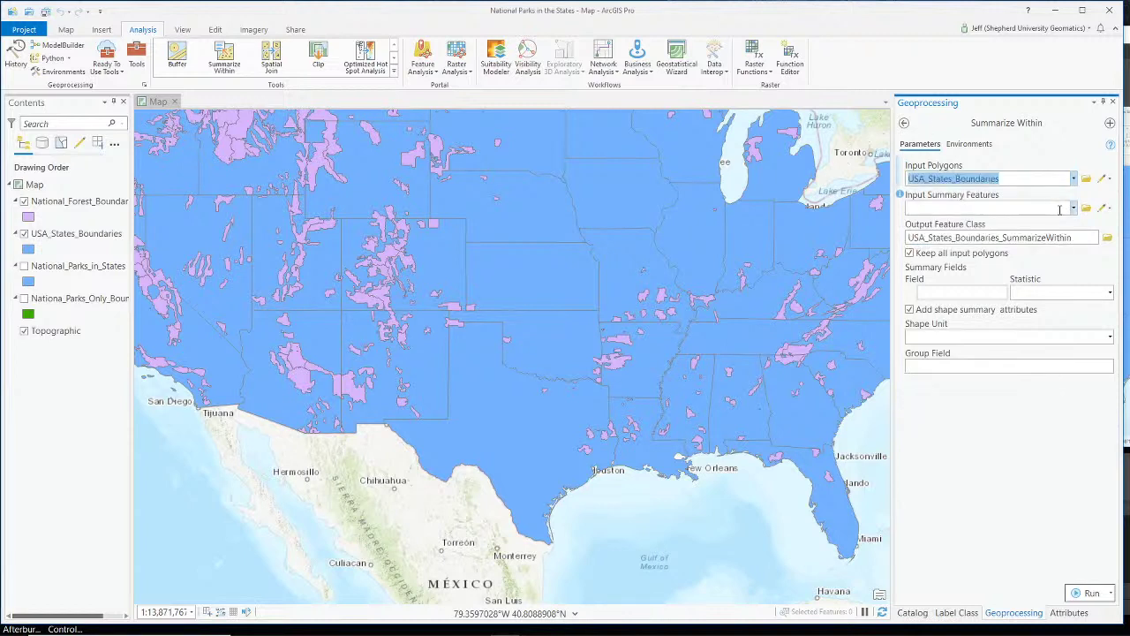
click(1073, 209)
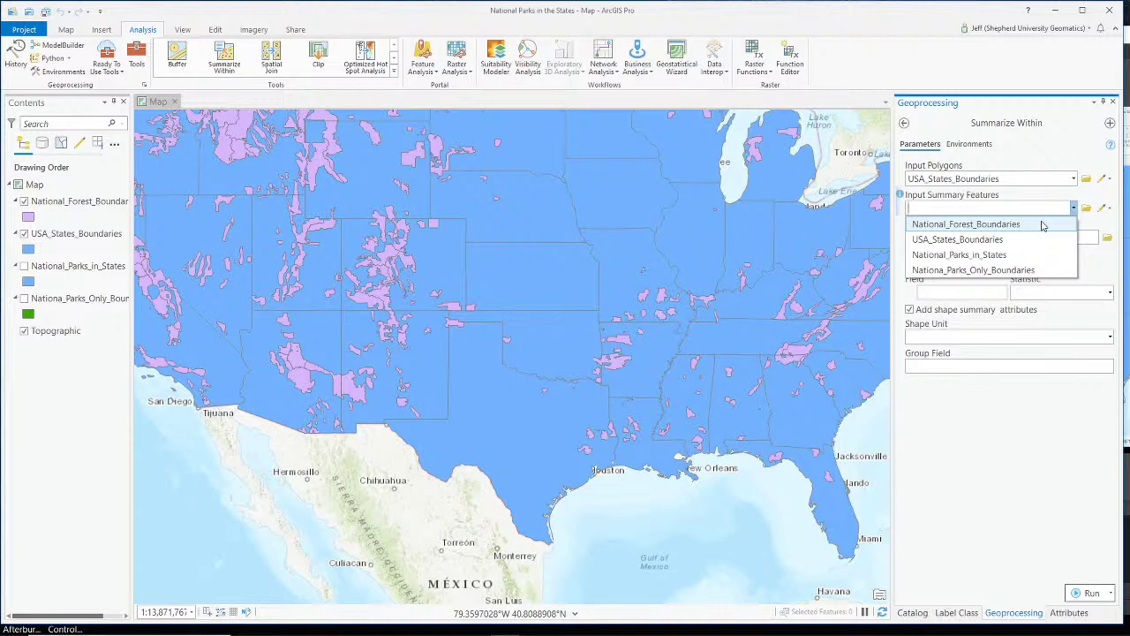
click(1041, 226)
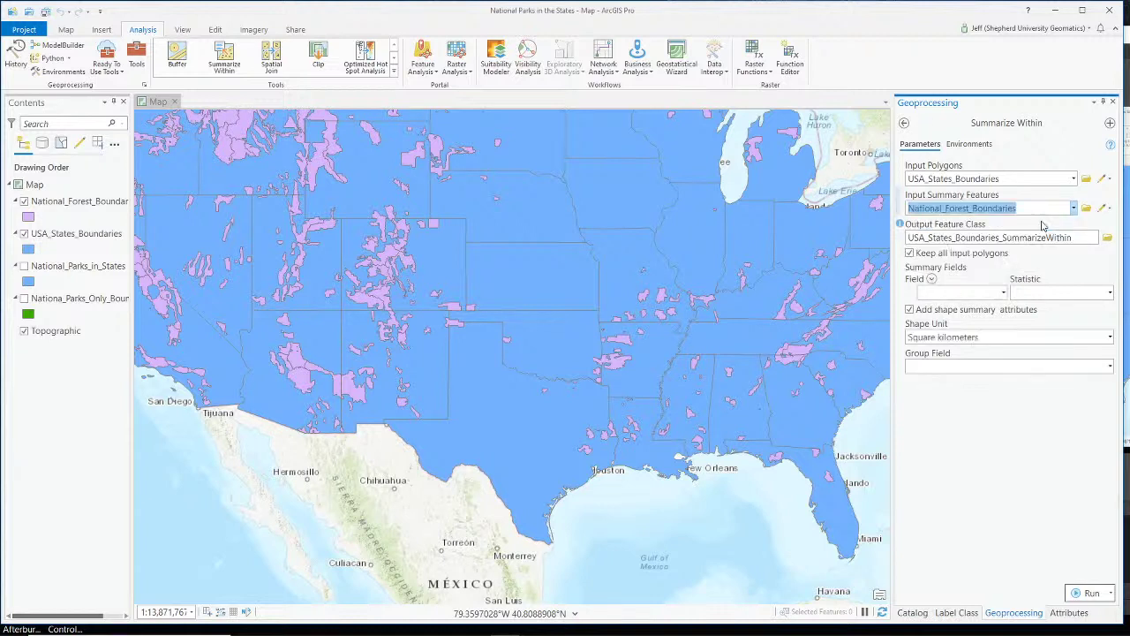
Set the output feature class to National_Forests_in_the_States.shp in the National Parks in the States folder
click(1087, 237)
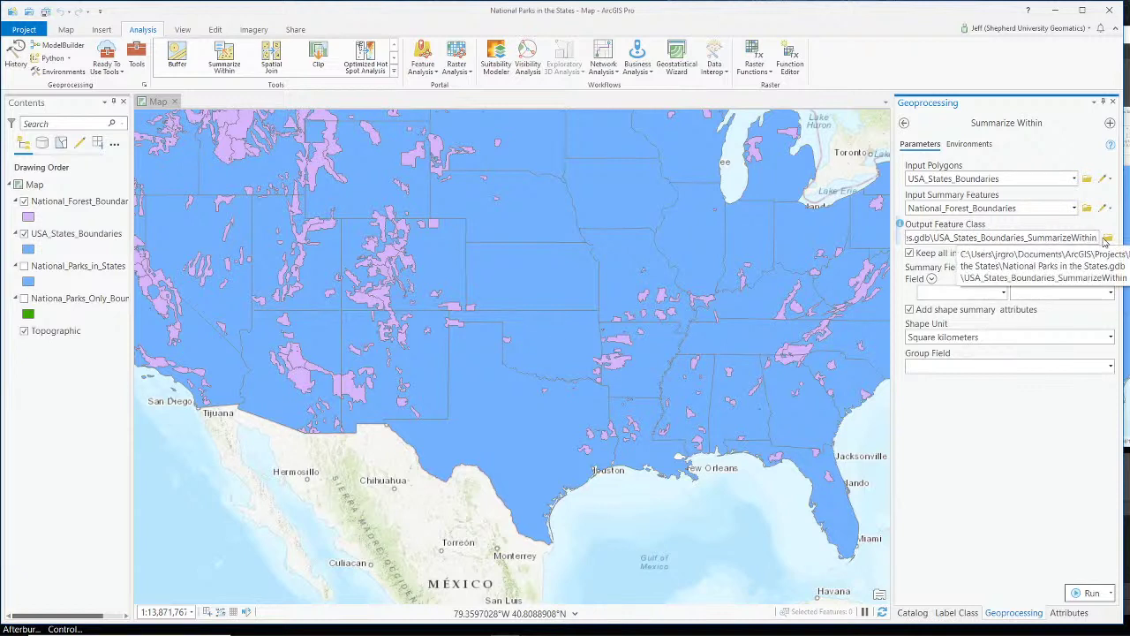
click(1107, 238)
click(660, 378)
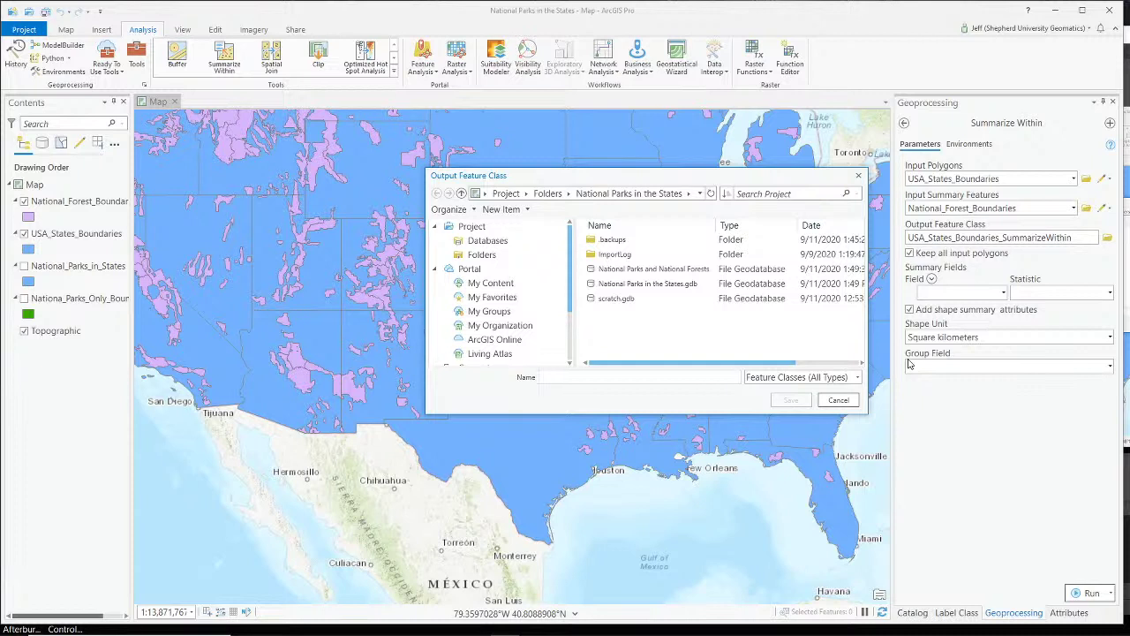
text(National_Forests_)
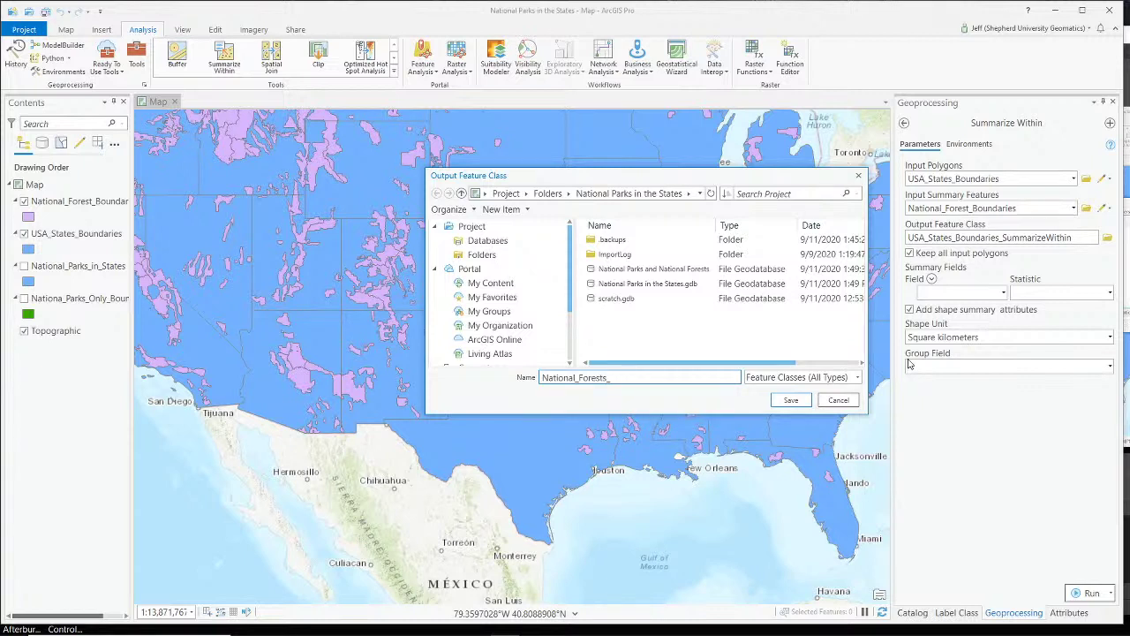
text(in_the_)
click(790, 399)
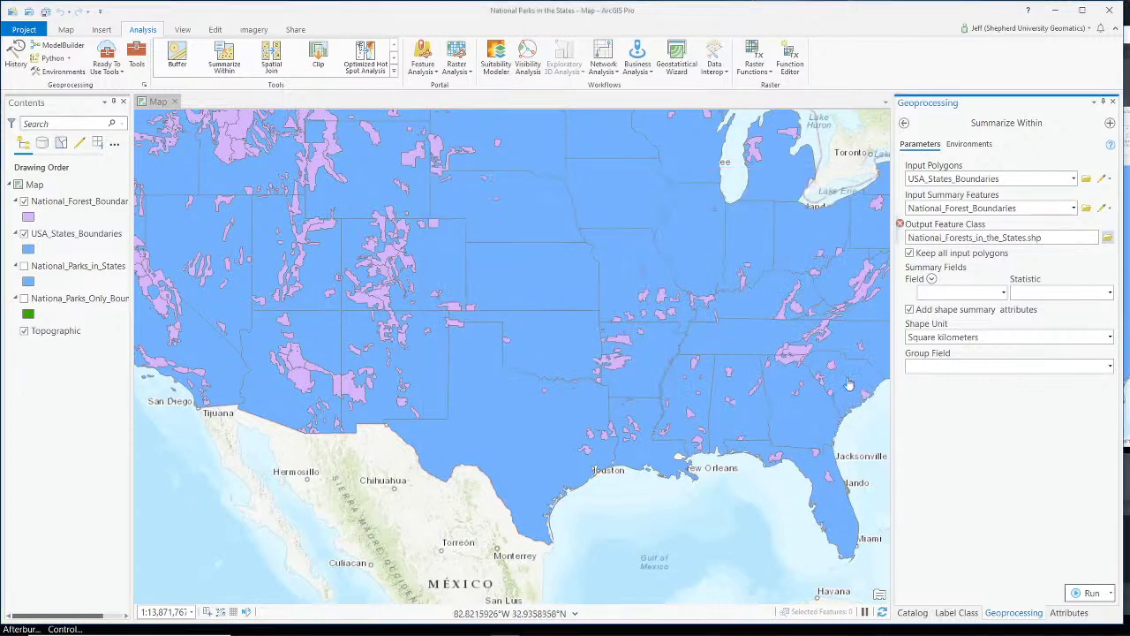
Add Area_SqMiles as a summary field with the Sum statistic
click(1003, 293)
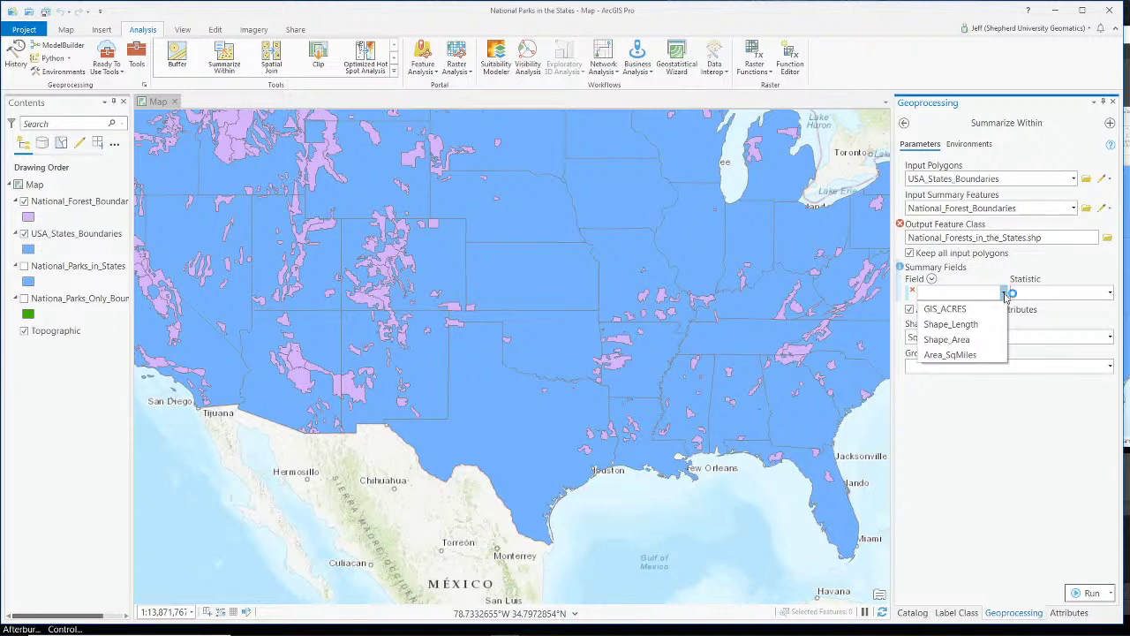
click(980, 355)
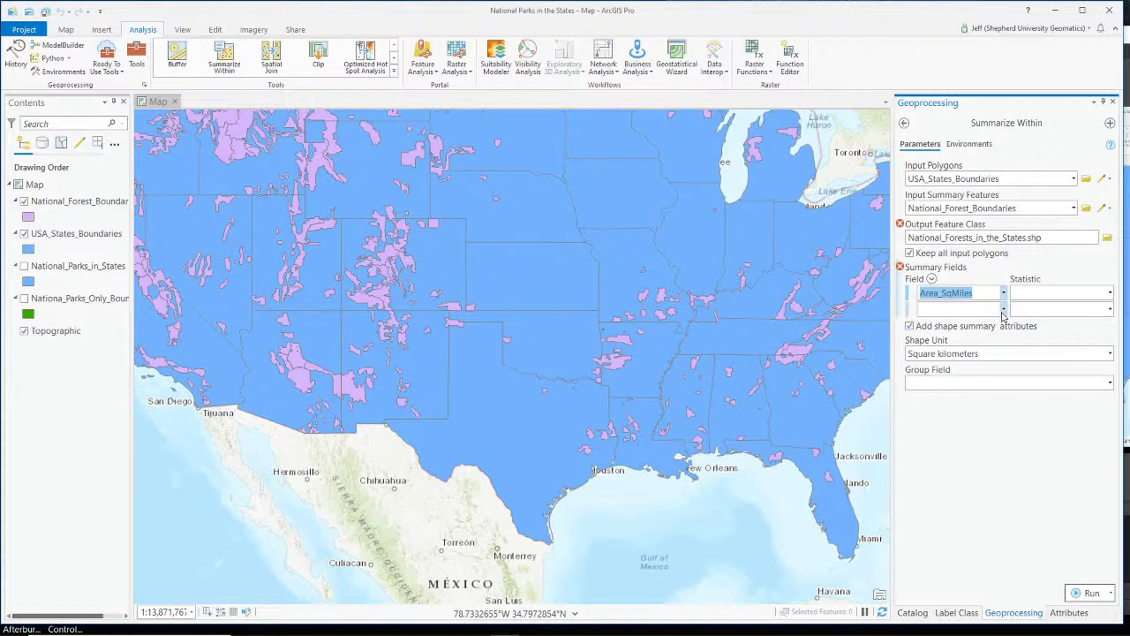
click(1002, 309)
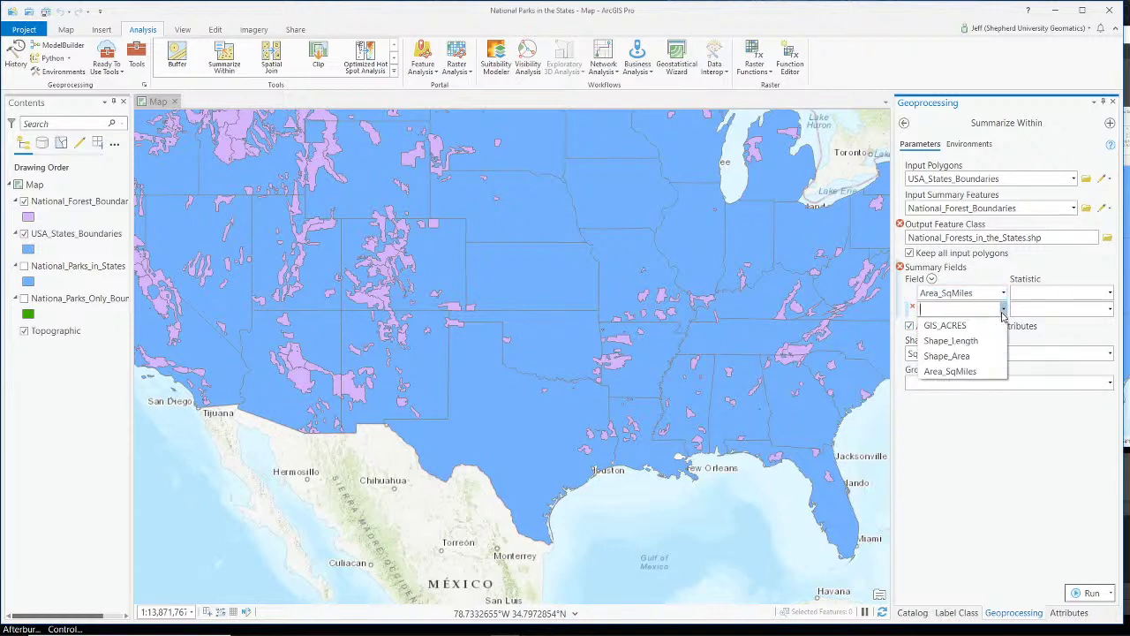
click(1003, 309)
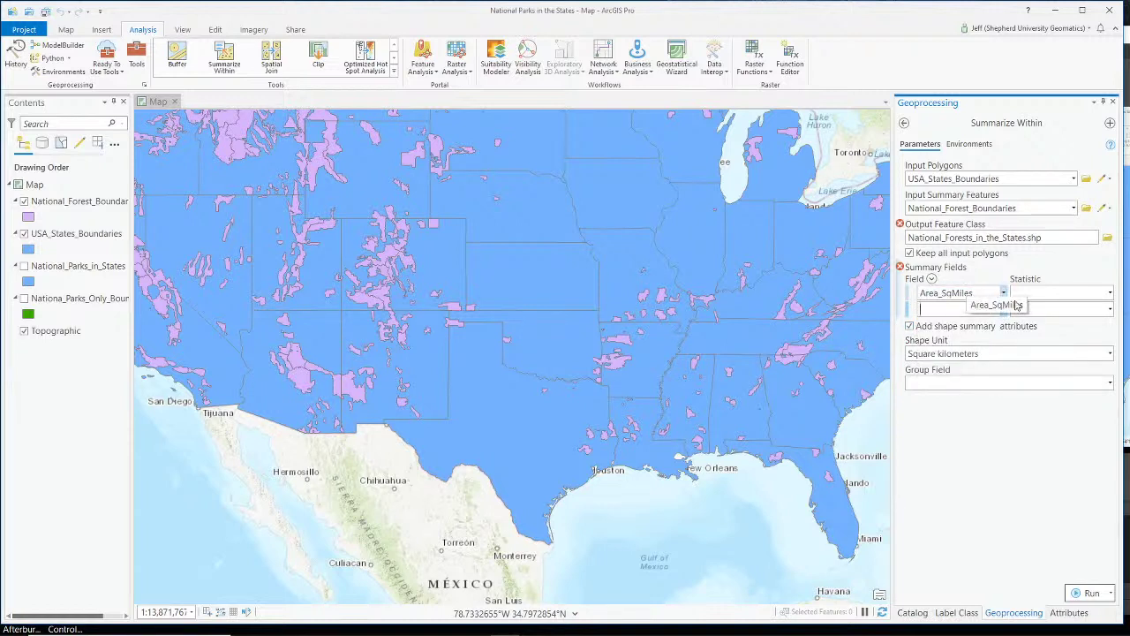
click(1110, 295)
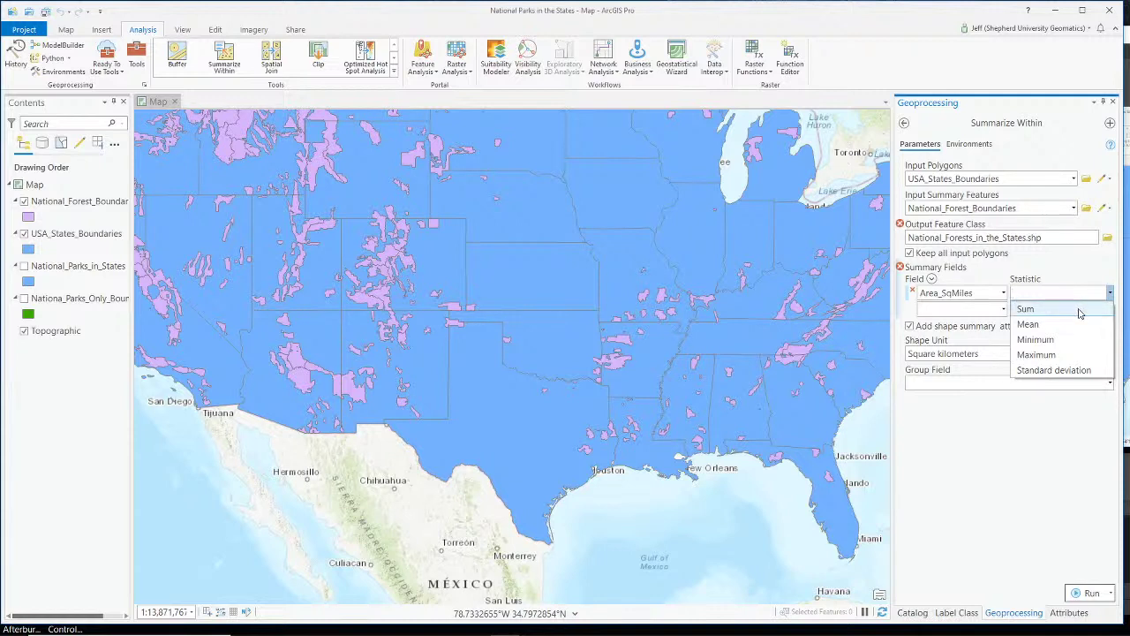
click(1079, 311)
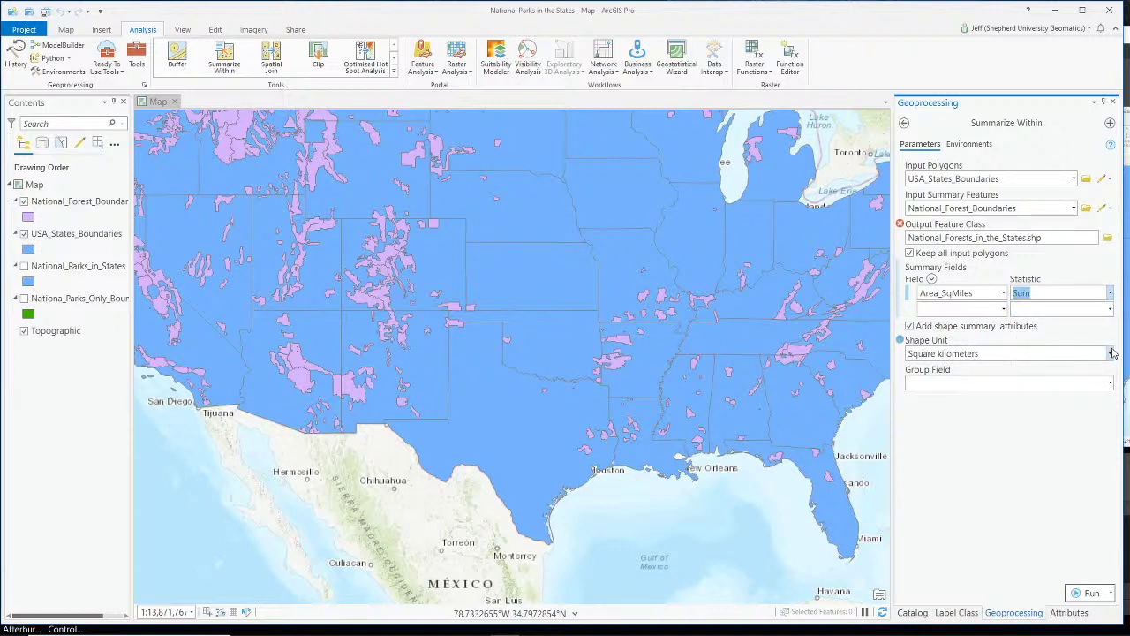
Set the shape unit for the shape summary attributes to Square miles
click(1053, 353)
click(1046, 401)
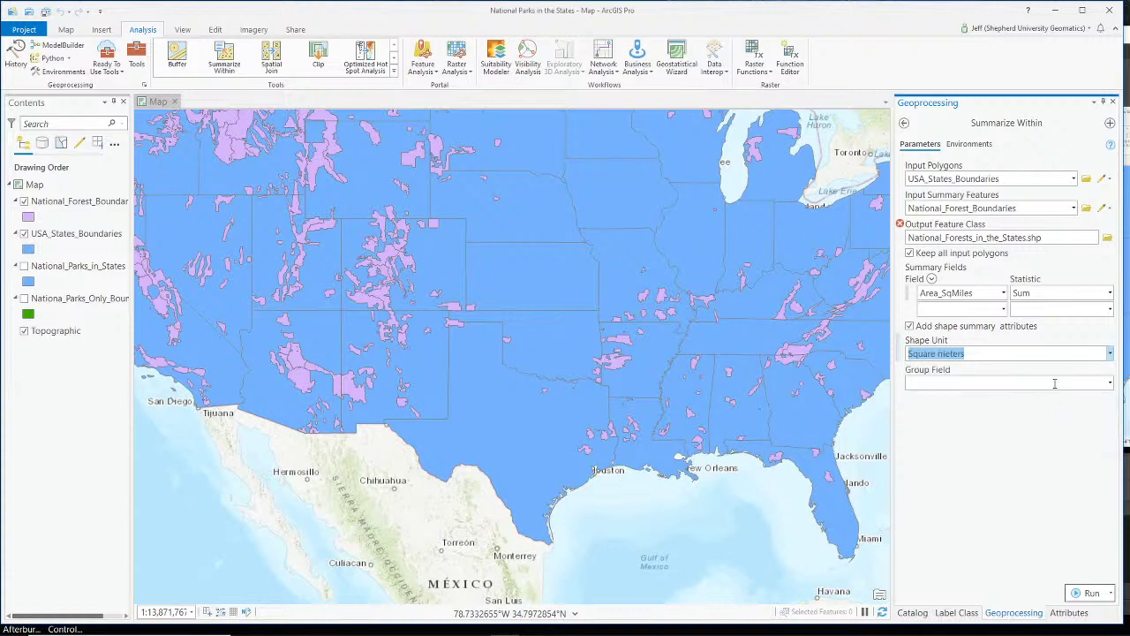
click(1110, 354)
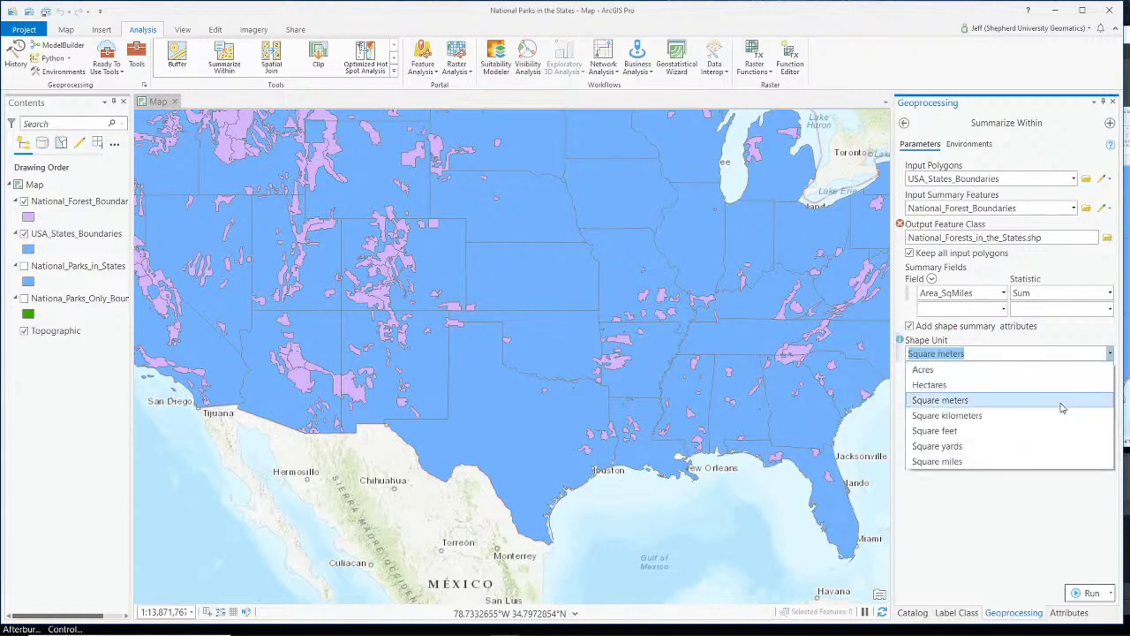
click(1058, 462)
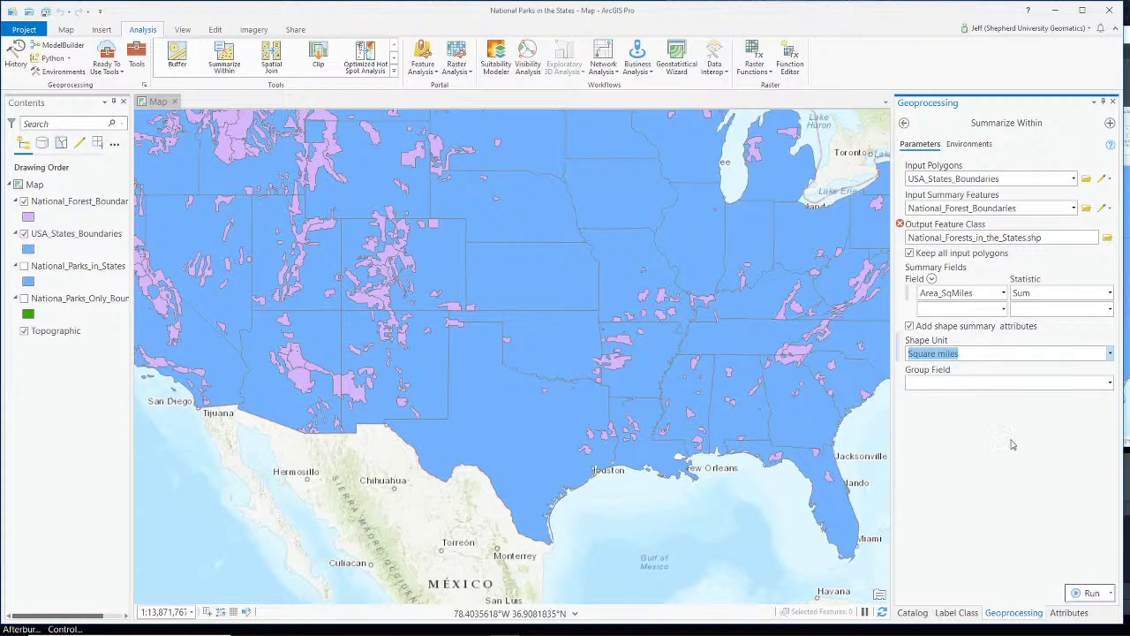
Try to run Summarize Within with the National_Forests_in_the_States.shp output and check its output path
click(1091, 597)
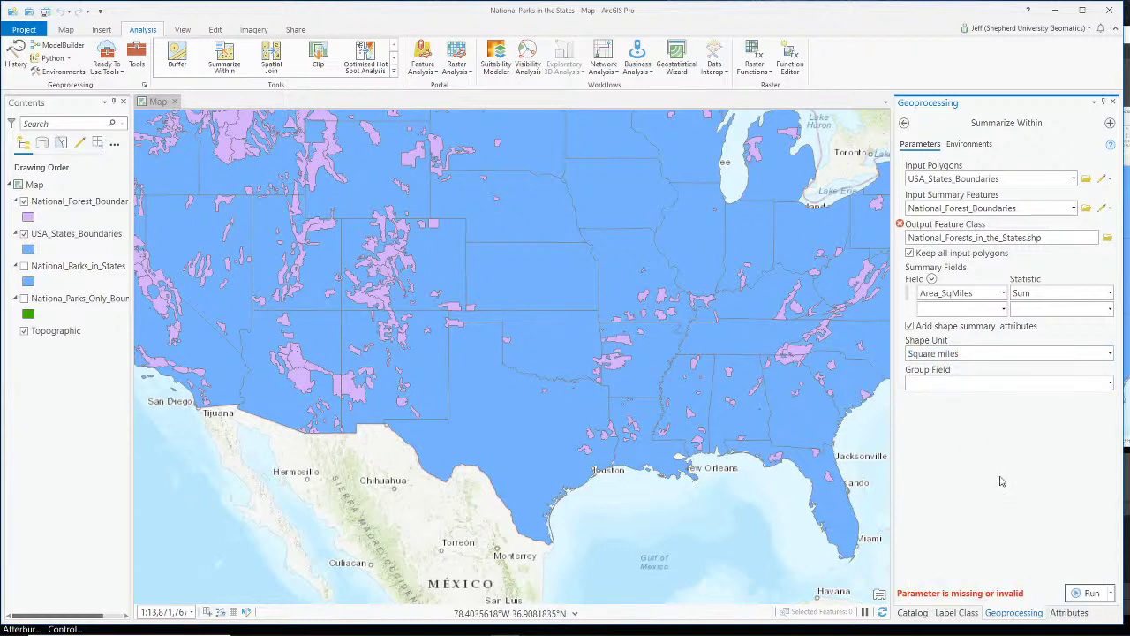
click(1072, 238)
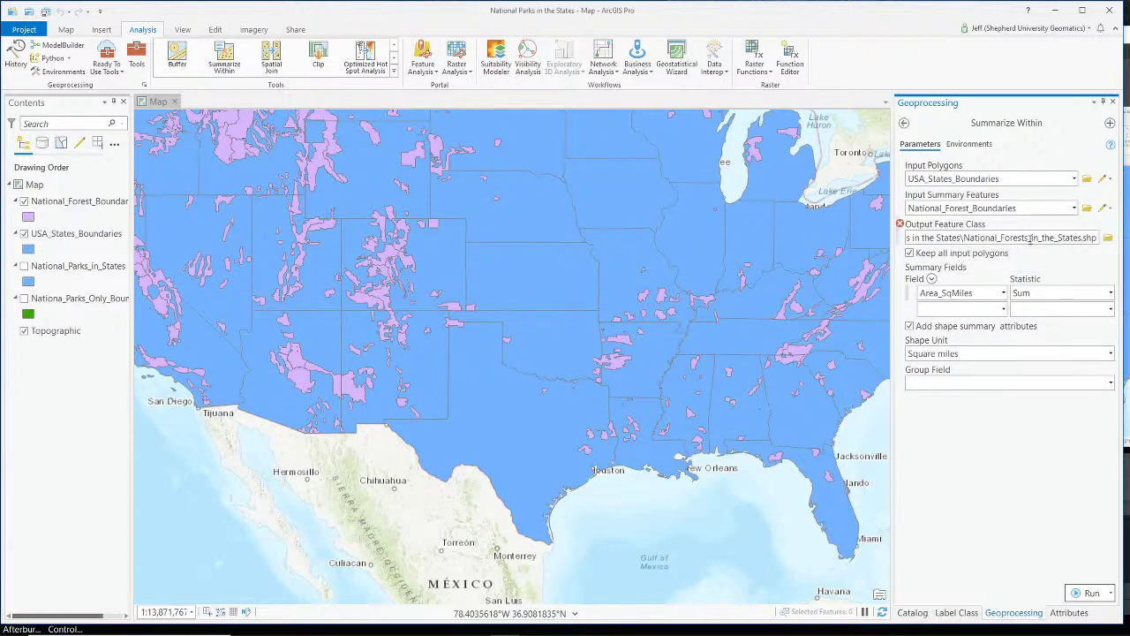
click(1071, 596)
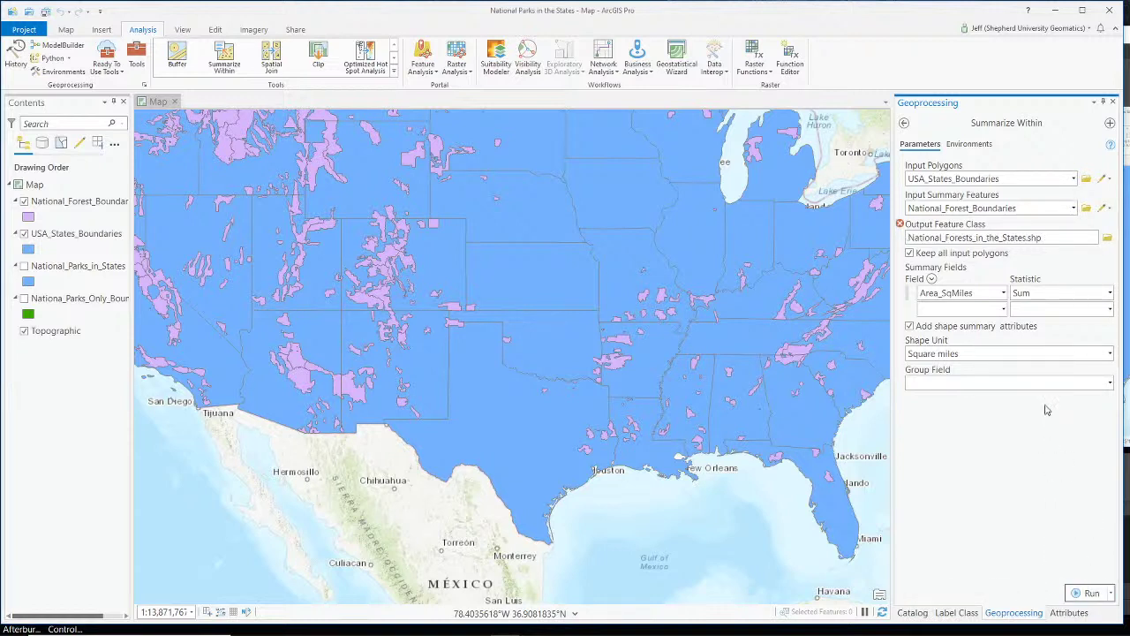
click(1085, 237)
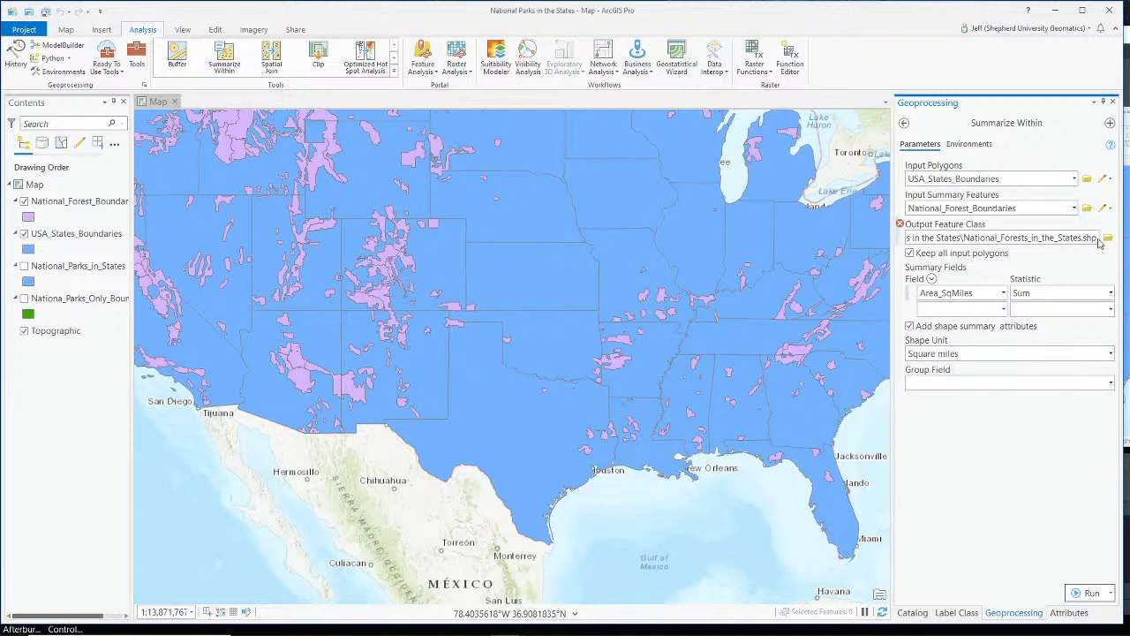
click(1107, 237)
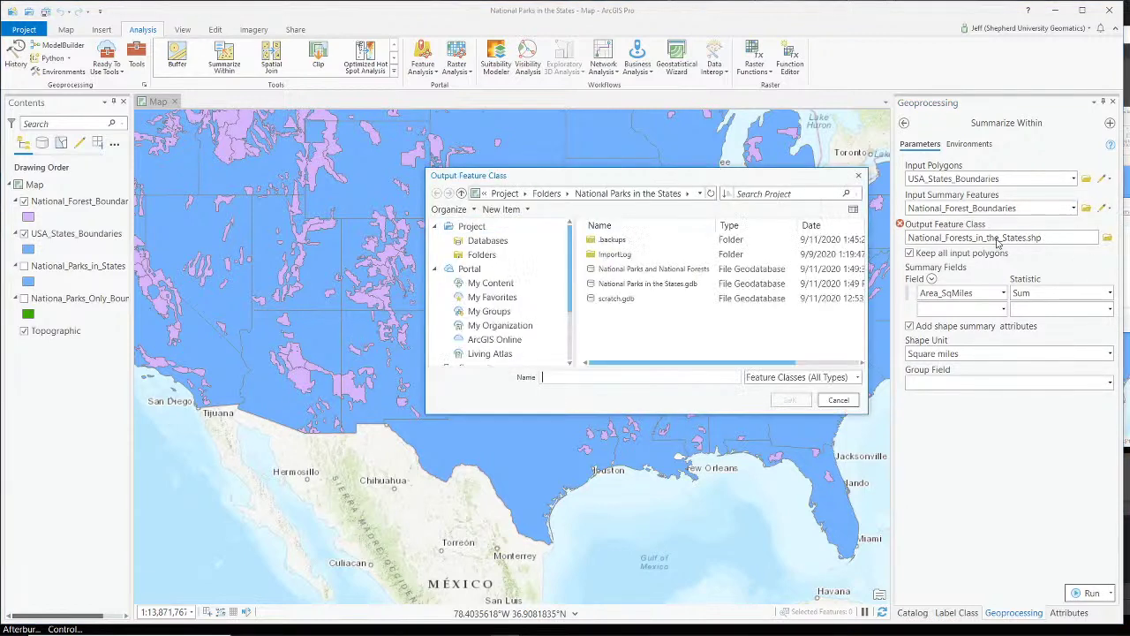
click(839, 400)
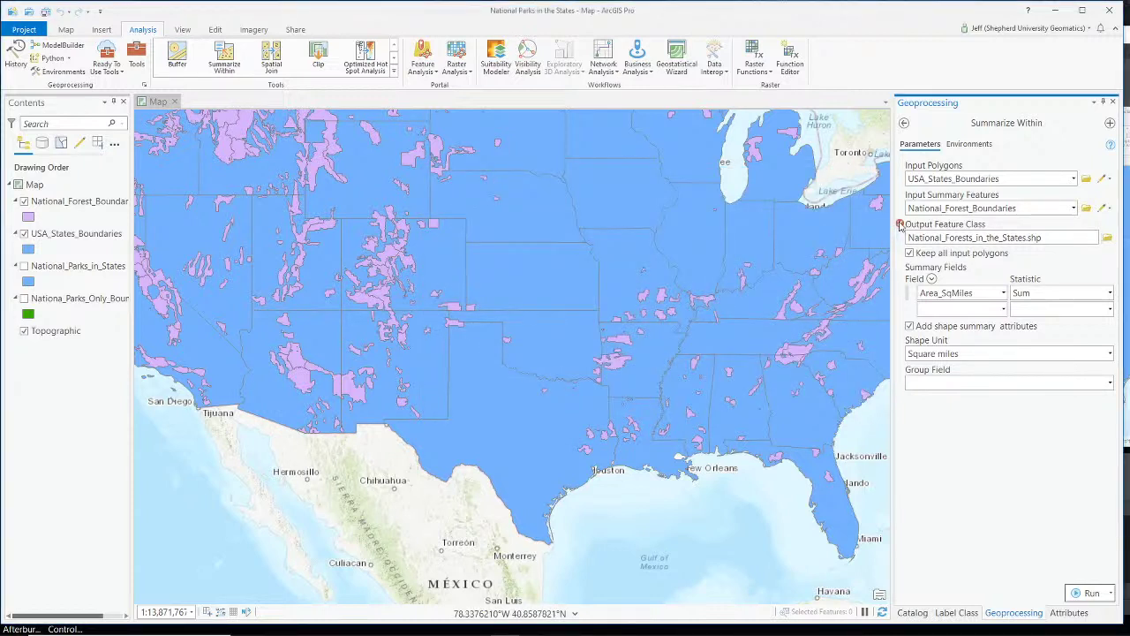
Set the output feature class to NP_Area_within_states in National Parks in the States.gdb and run Summarize Within
click(1107, 237)
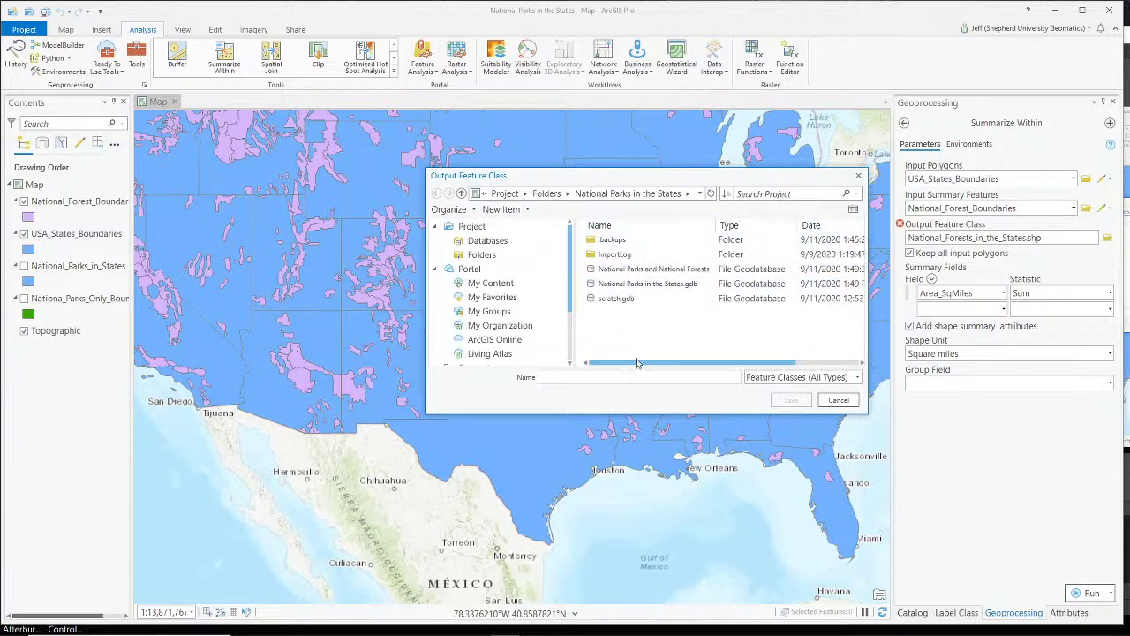
double_click(655, 285)
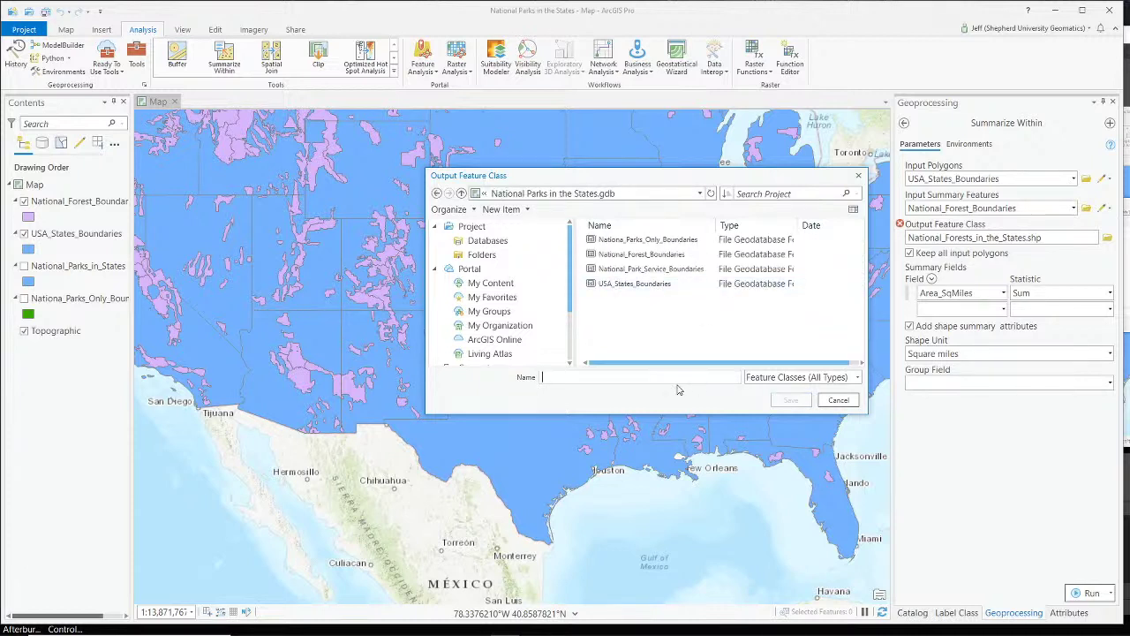
text(NP_Area)
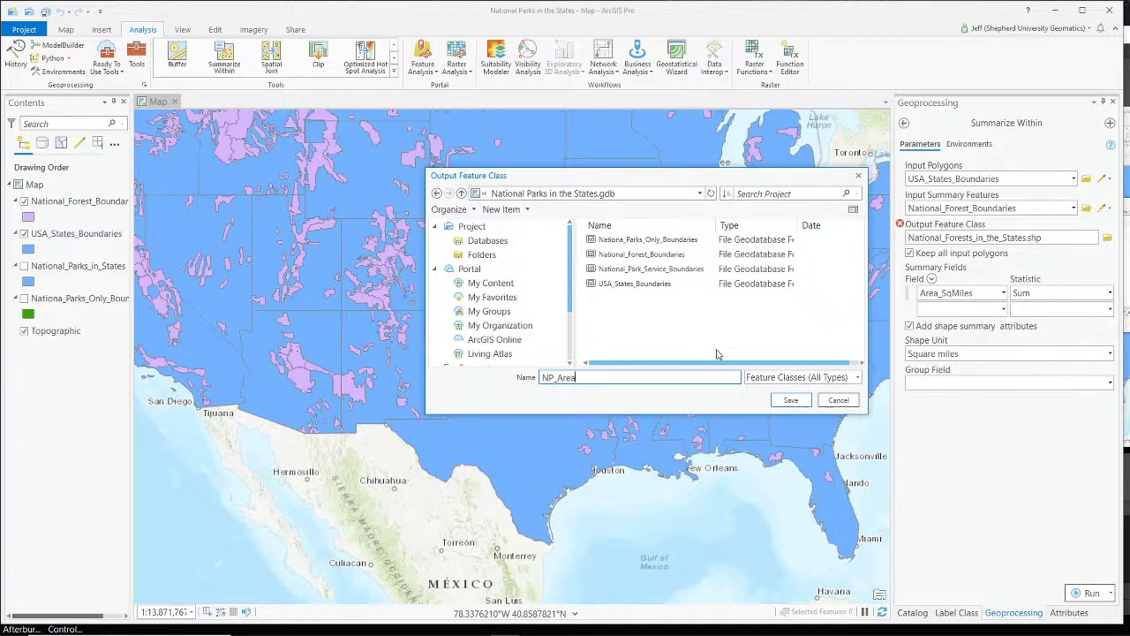
key(BackSpace)
key(BackSpace)
key(BackSpace)
text(within)
key(Return)
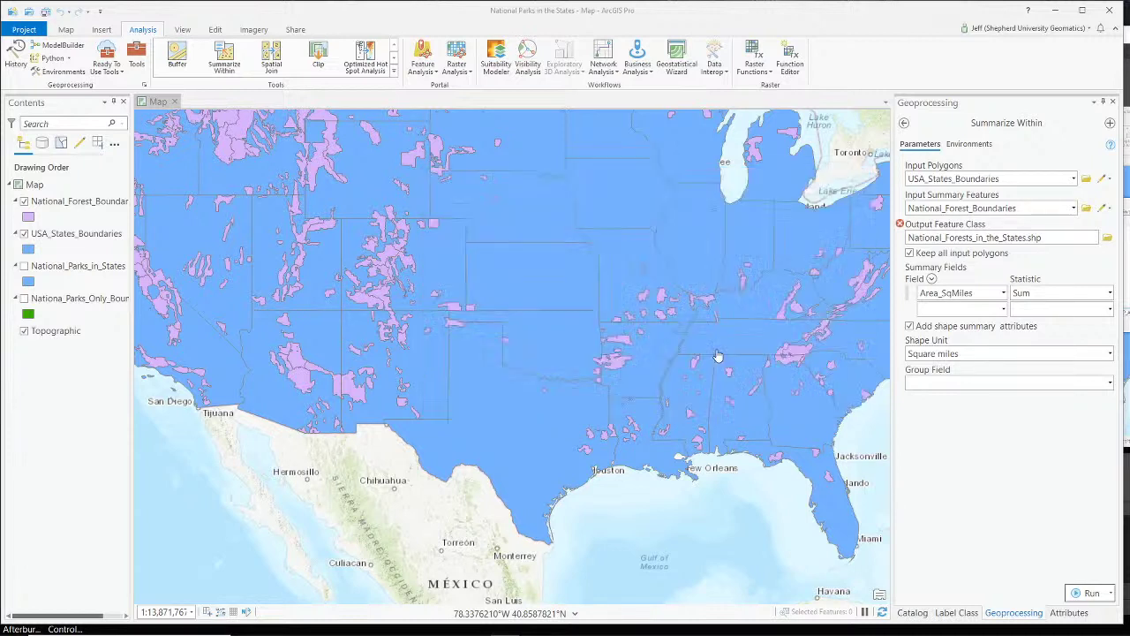
click(1091, 577)
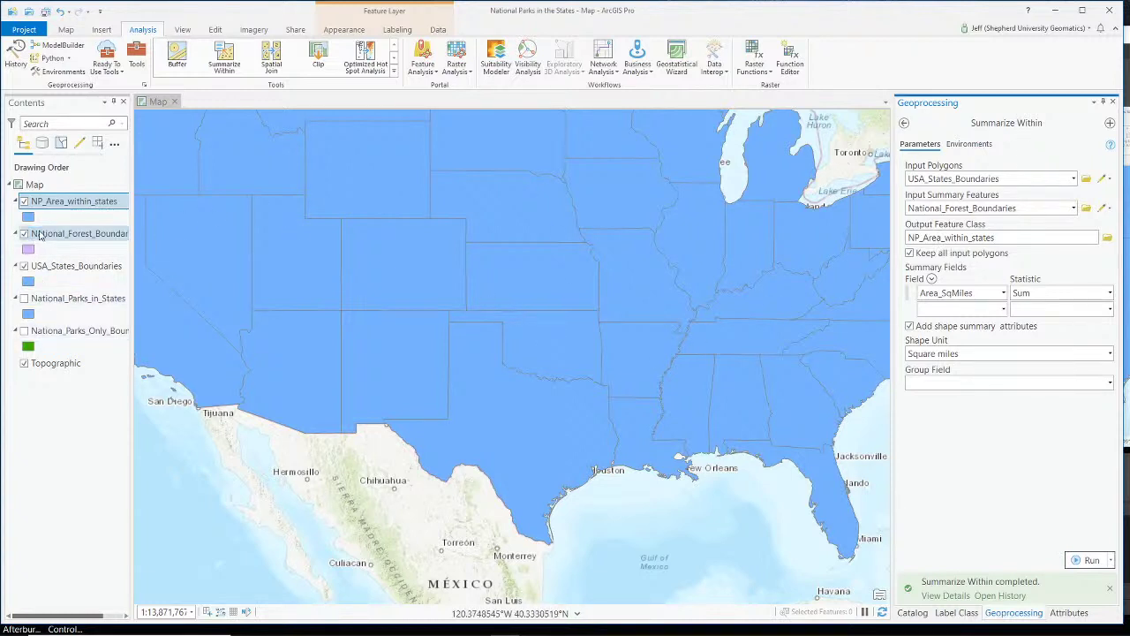
Move National_Forest_Boundaries above NP_Area_within_states in the drawing order and hide the USA_States_Boundaries layer
drag(28, 235, 42, 199)
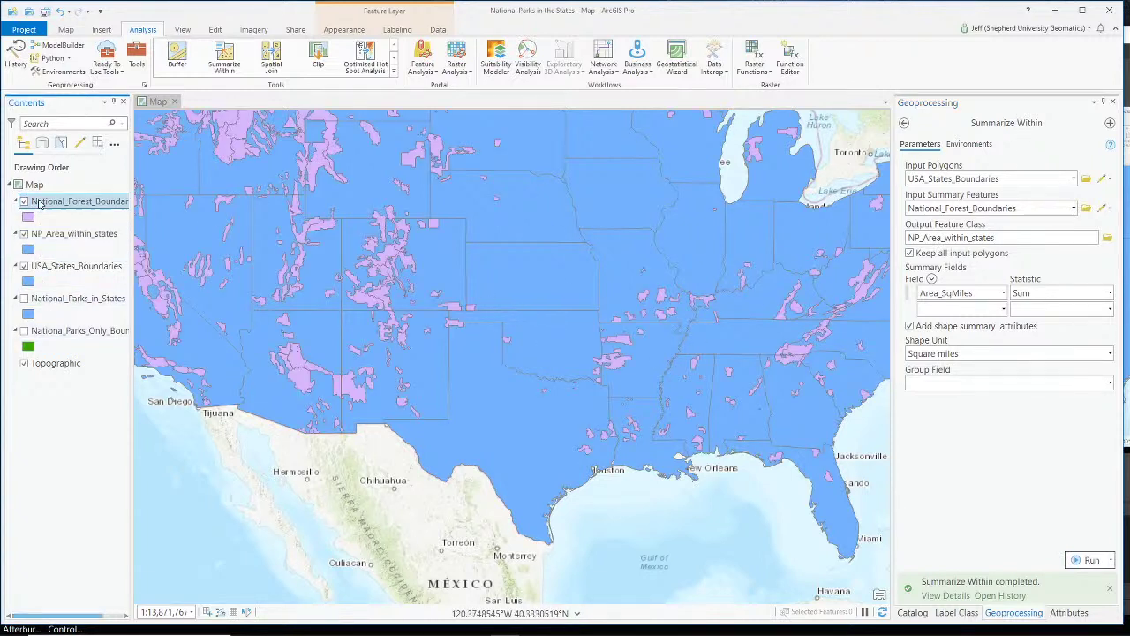
click(64, 237)
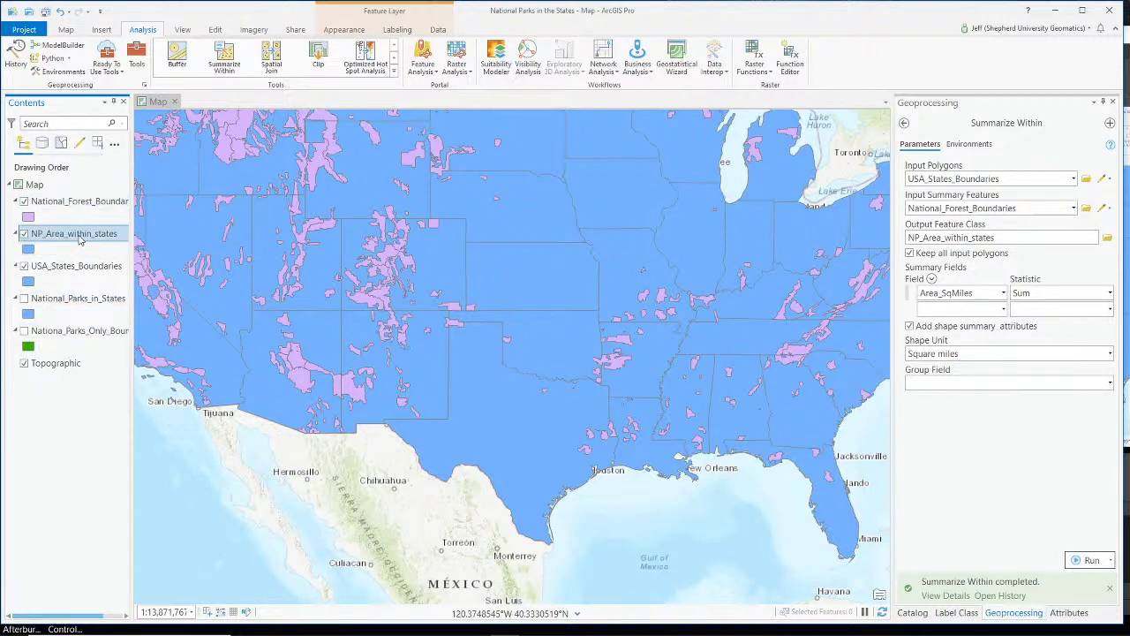
click(23, 266)
Open the NP_Area_within_states attribute table and look through its state records
click(67, 30)
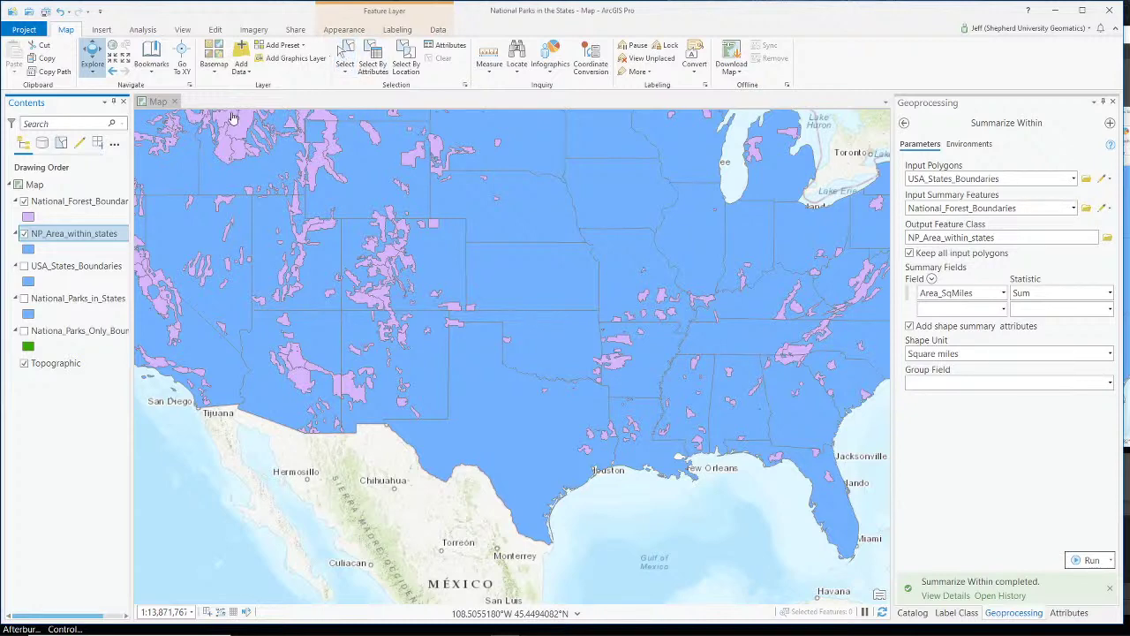
right_click(66, 235)
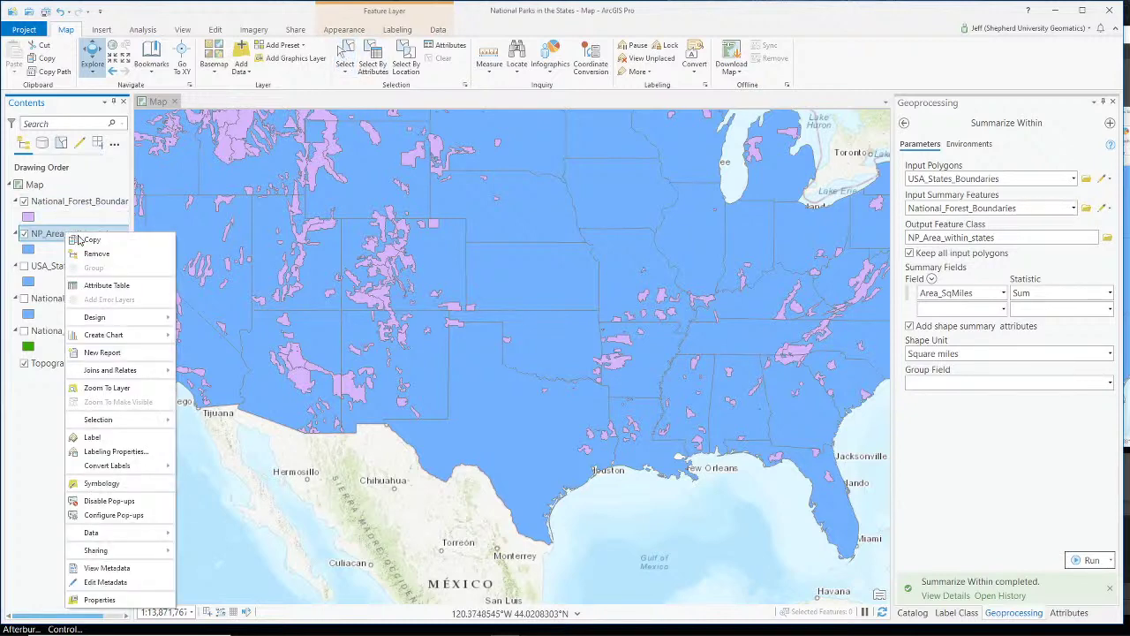
click(107, 286)
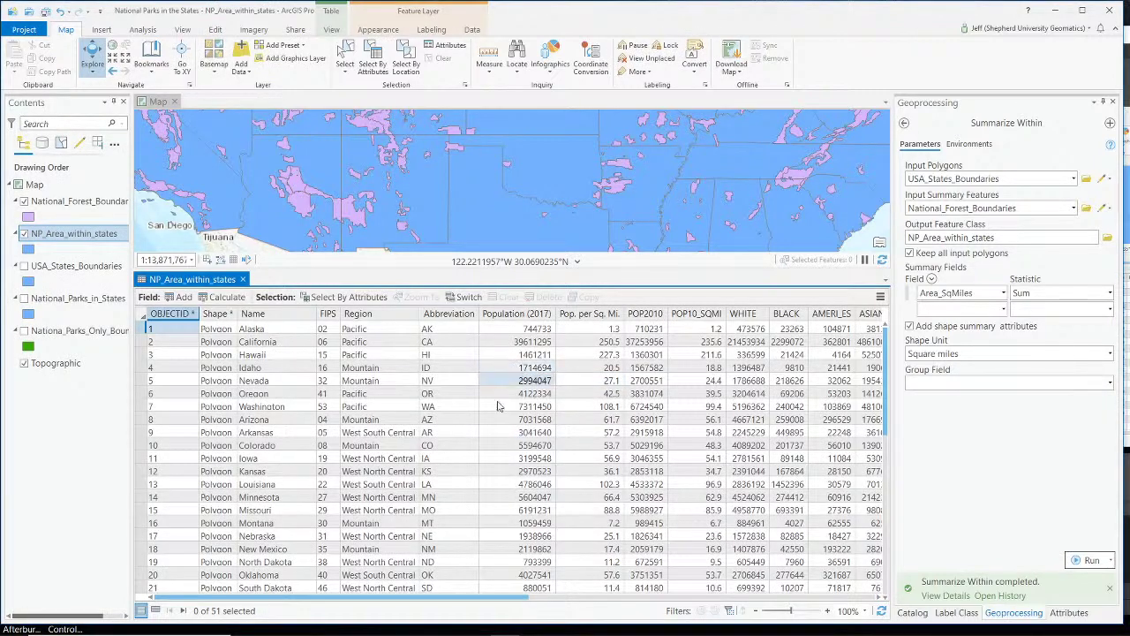
scroll(265, 393, down, 10)
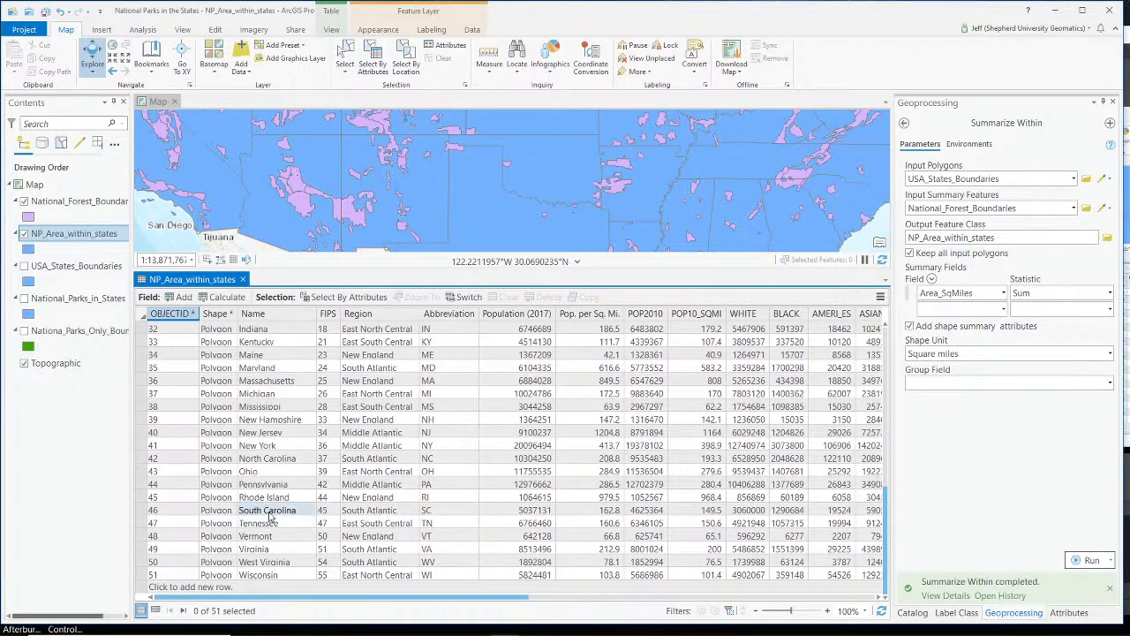
scroll(271, 516, up, 4)
scroll(271, 517, up, 3)
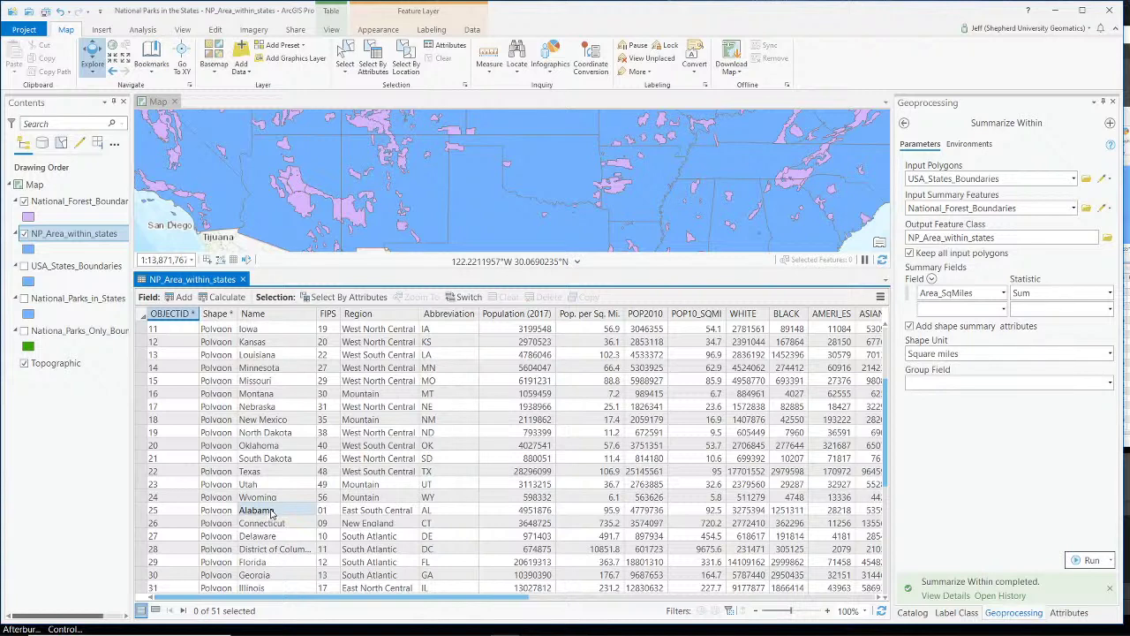
Look through the NP_Area_within_states records and on to the Summarized area in SQUAREMILES and Sum Area_SqMiles fields
scroll(336, 509, down, 4)
scroll(335, 509, up, 7)
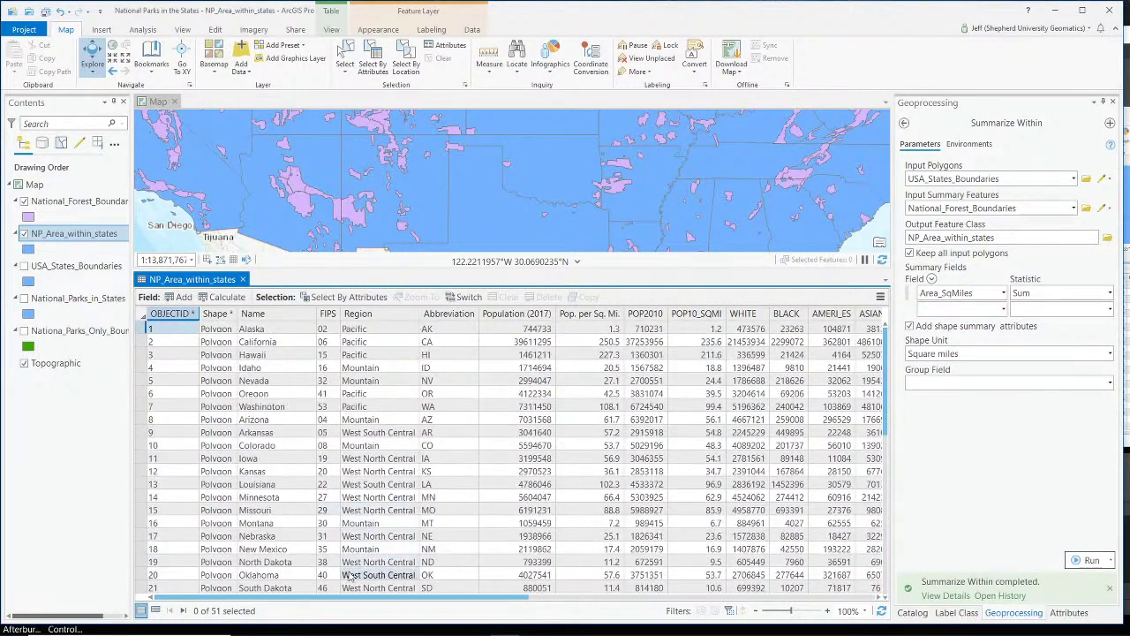
click(819, 600)
click(819, 599)
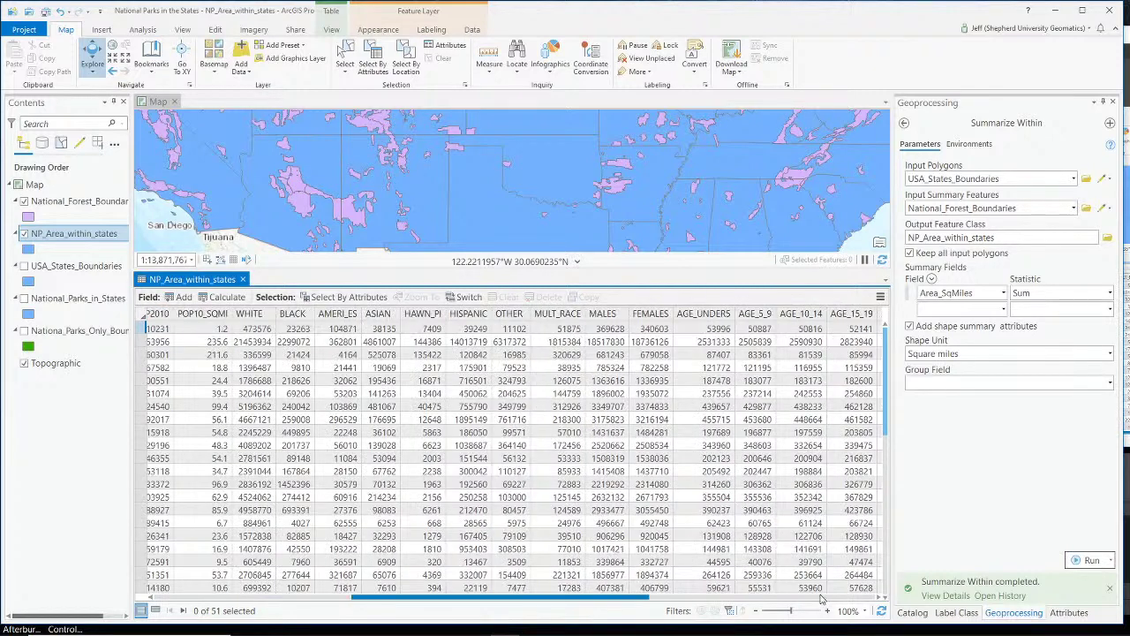
click(819, 600)
click(819, 599)
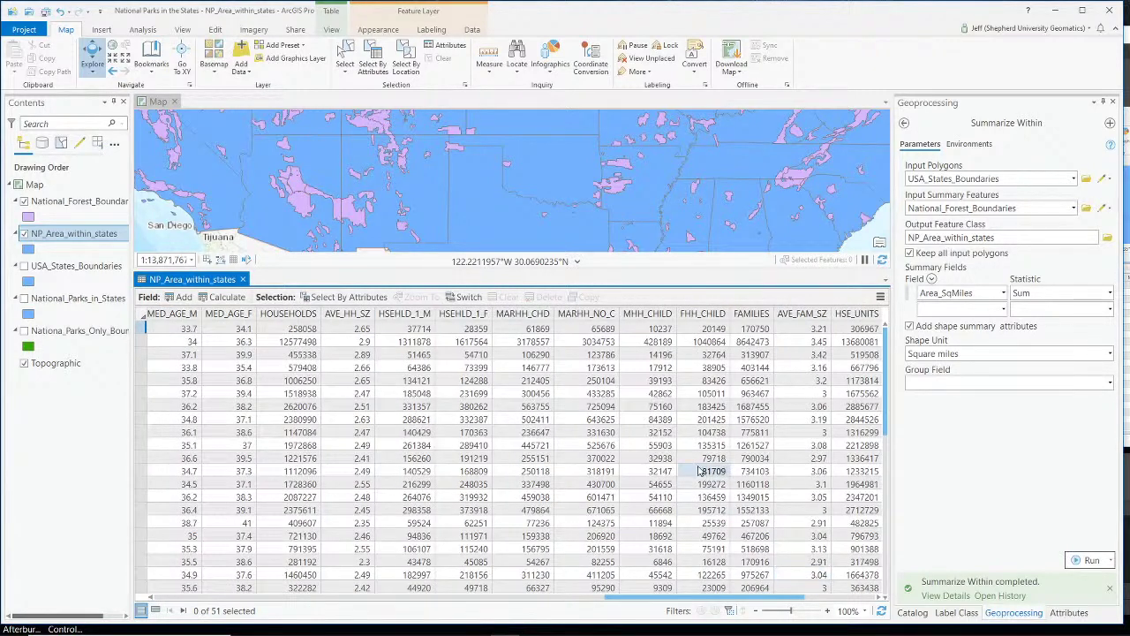
drag(758, 599, 768, 599)
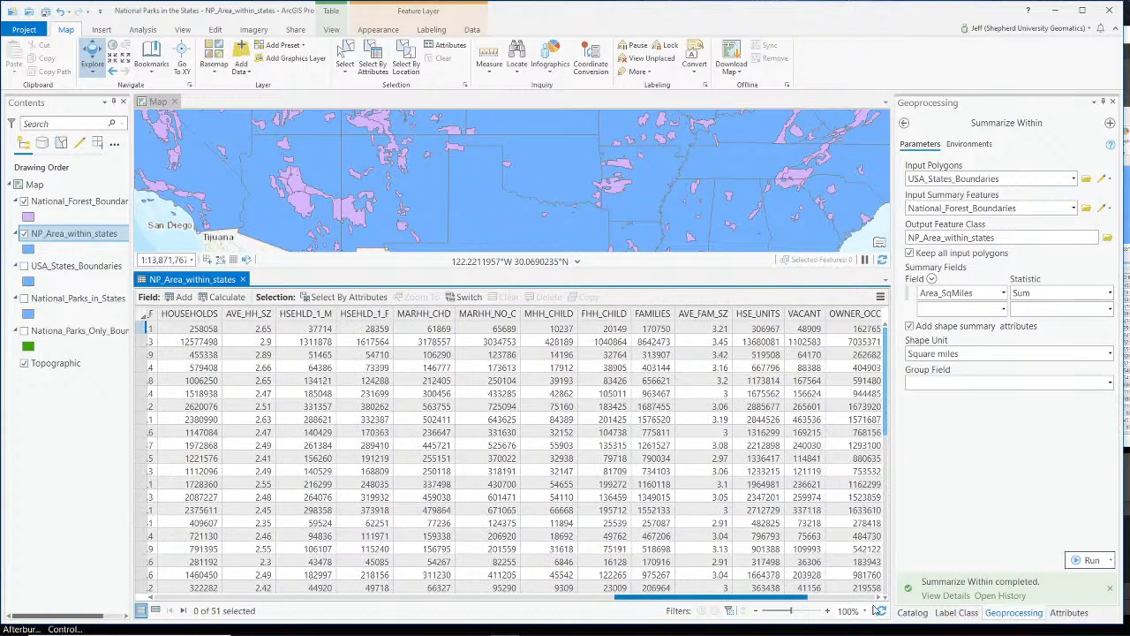
click(874, 600)
click(874, 599)
click(874, 600)
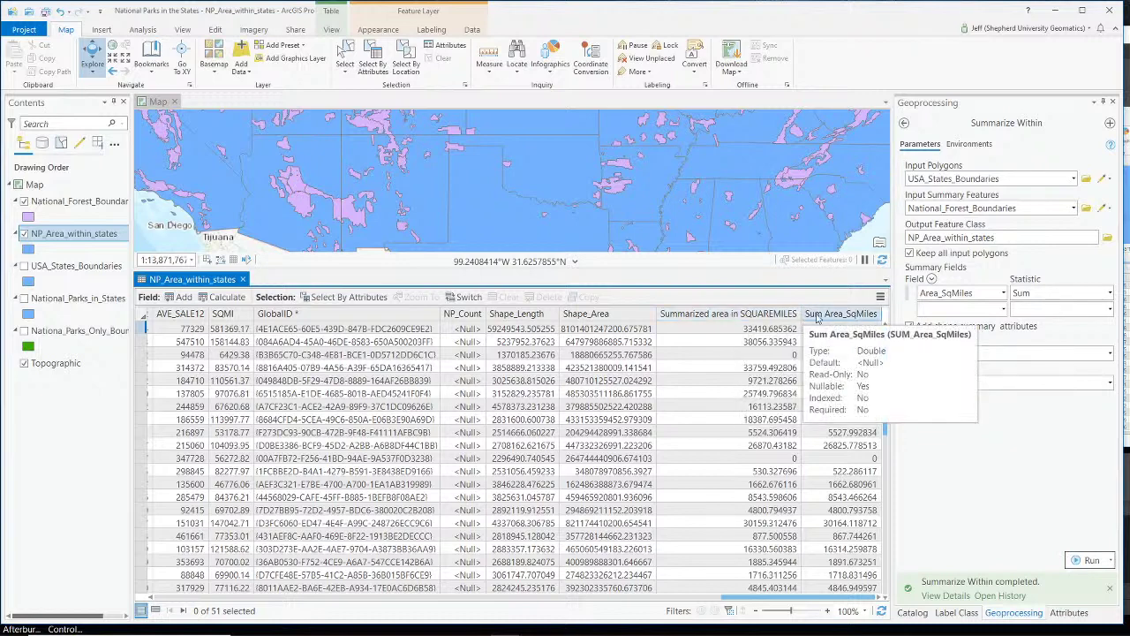
Compare the Summarized area in SQUAREMILES and Sum Area_SqMiles values of the first state records
click(768, 328)
click(830, 329)
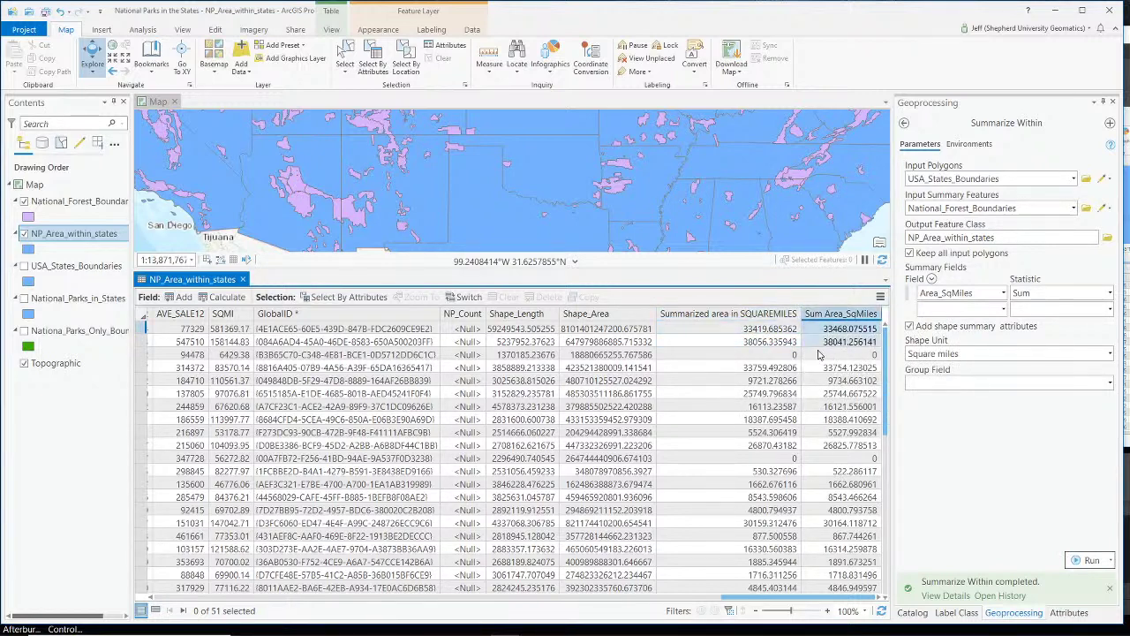
key(Left)
click(823, 330)
key(Left)
click(823, 330)
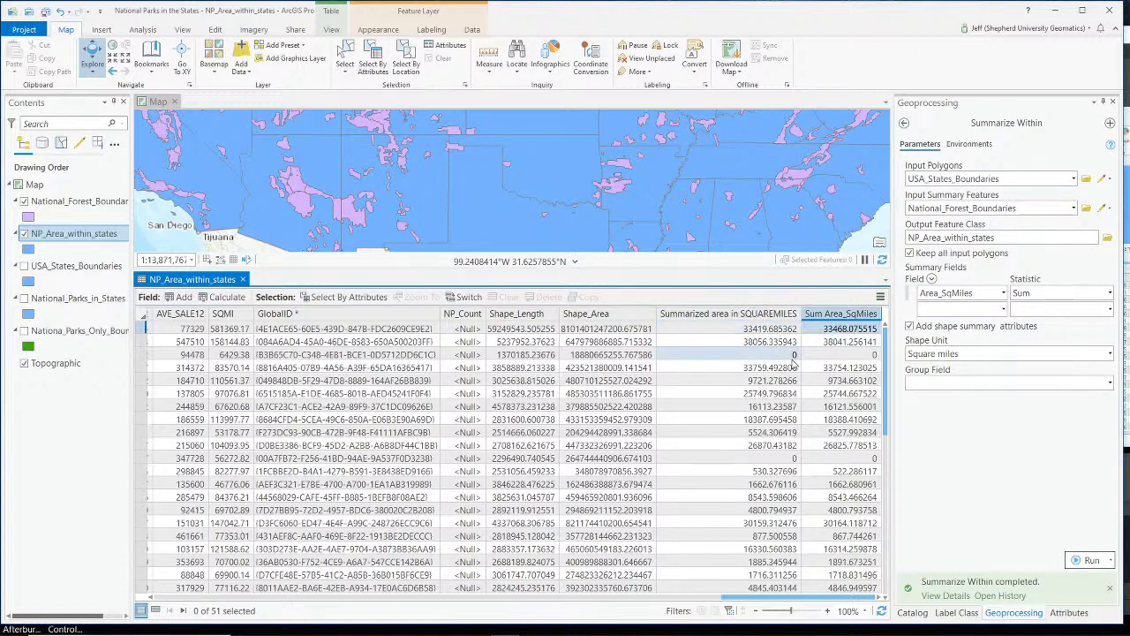
click(761, 330)
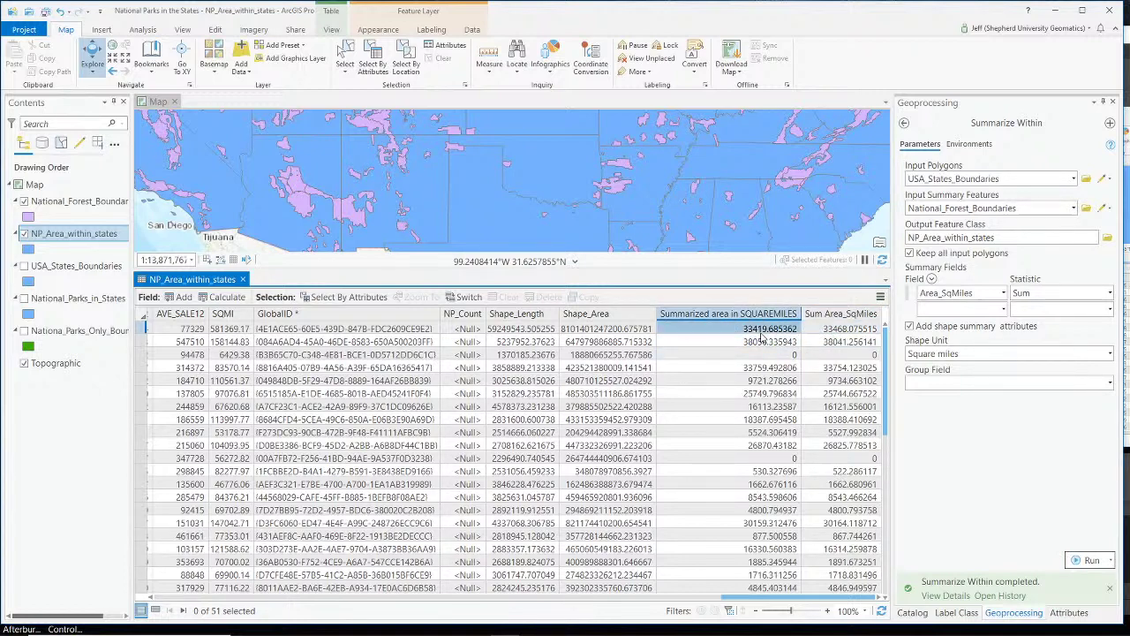
click(831, 331)
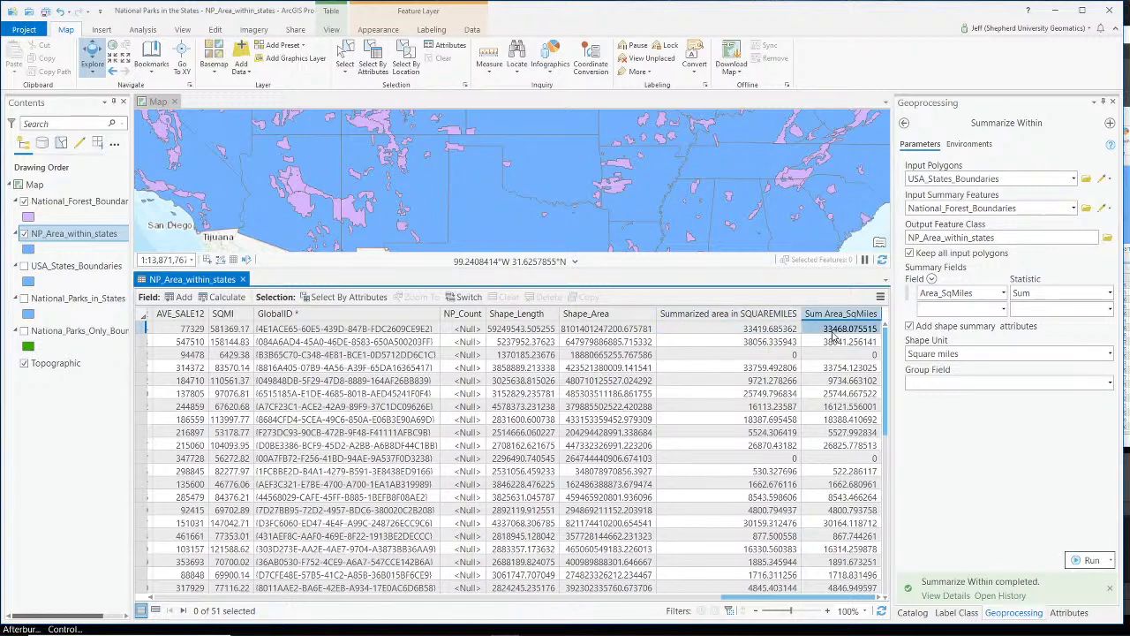
click(752, 334)
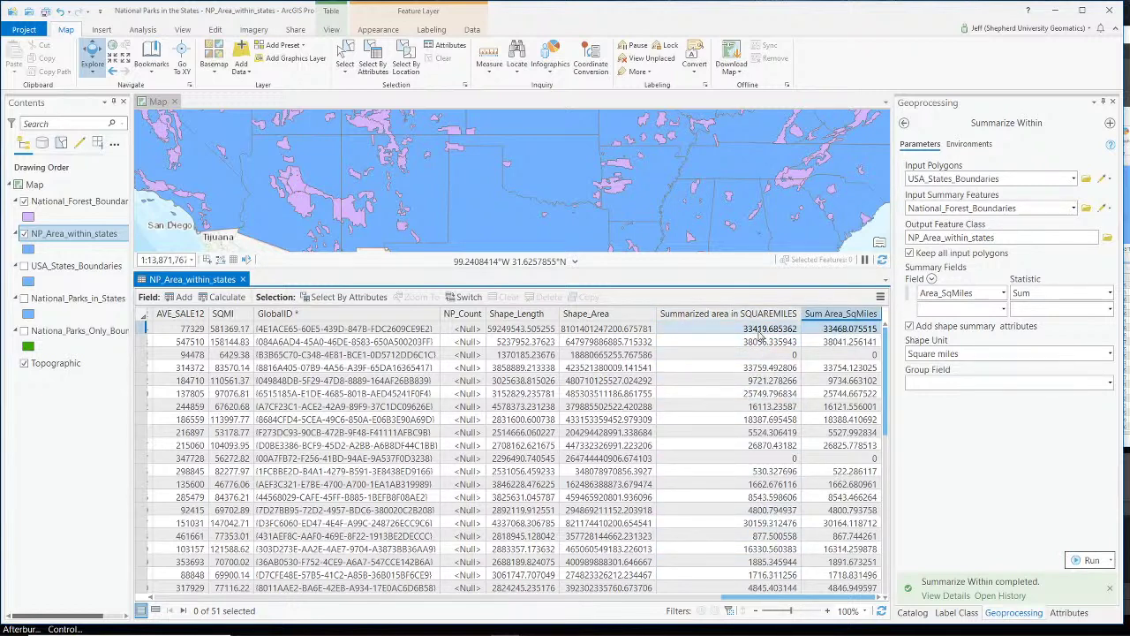
click(703, 368)
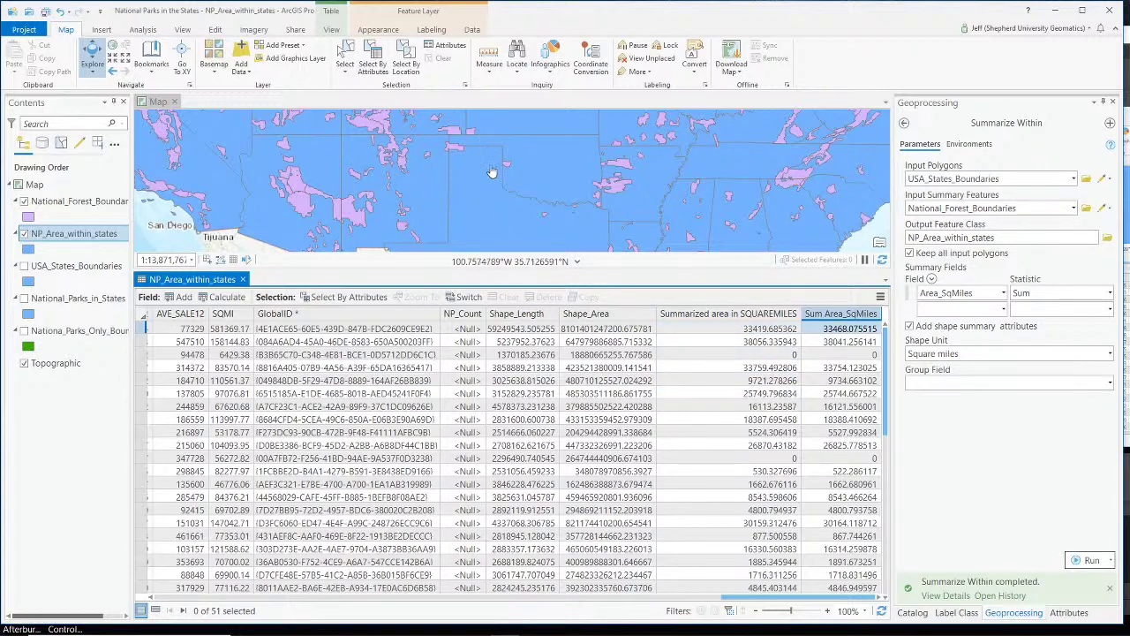
Select the national forest polygon in northwestern Pennsylvania on the map
scroll(572, 190, up, 2)
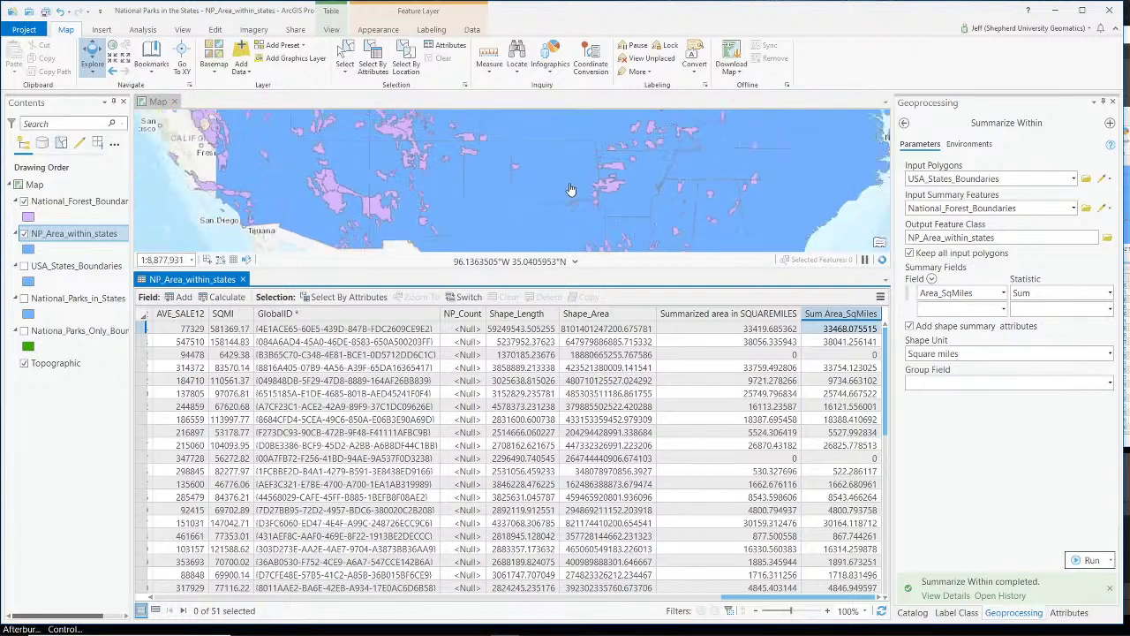
scroll(572, 189, down, 3)
scroll(658, 179, up, 1)
scroll(658, 178, up, 2)
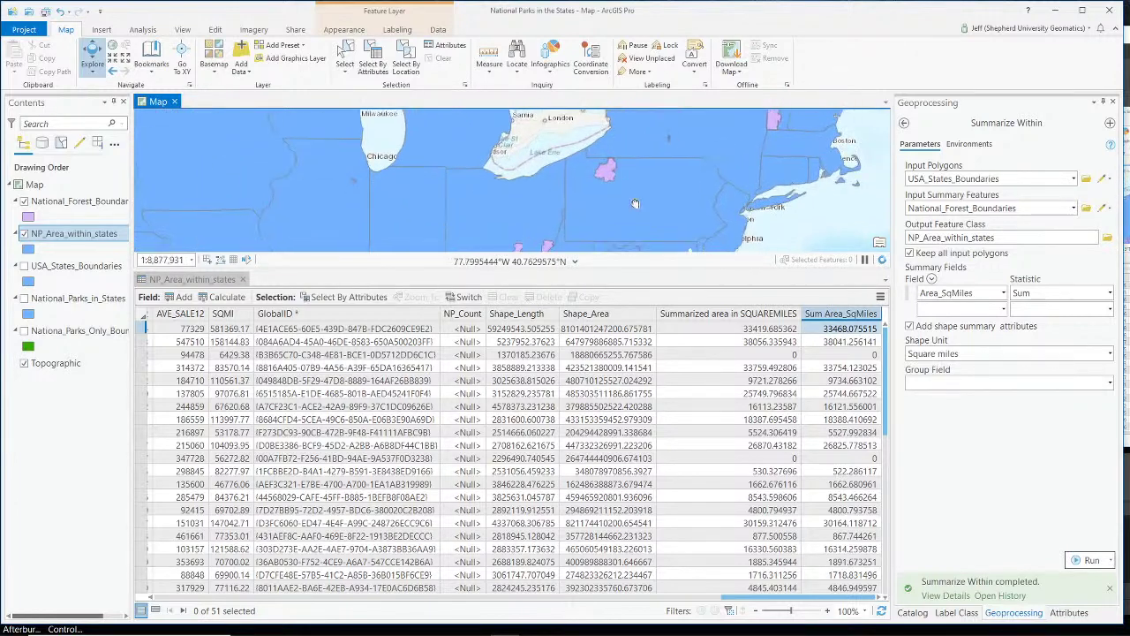
drag(637, 204, 605, 196)
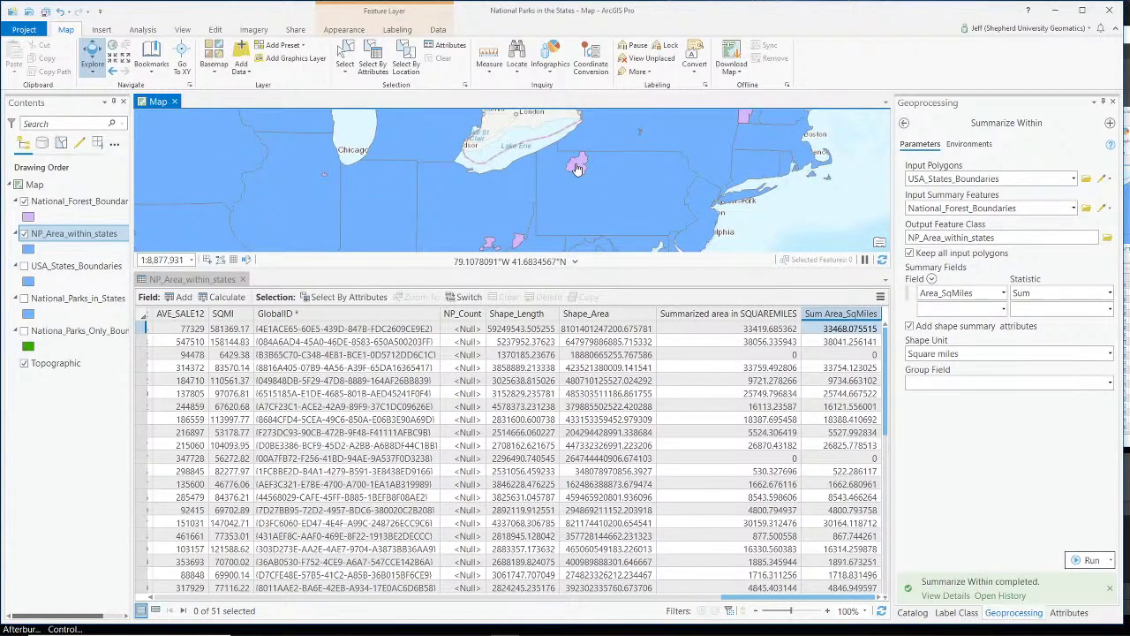
click(344, 55)
click(577, 167)
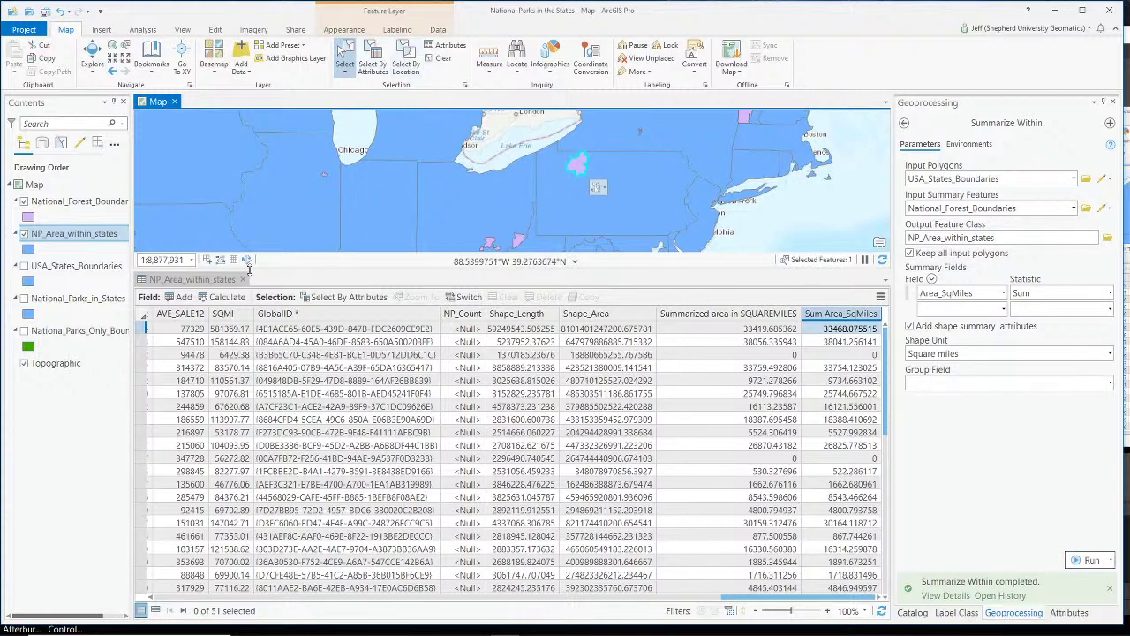
Open the National_Forest_Boundaries attribute table, show only the selected record and check its Area_SqMiles value
right_click(71, 209)
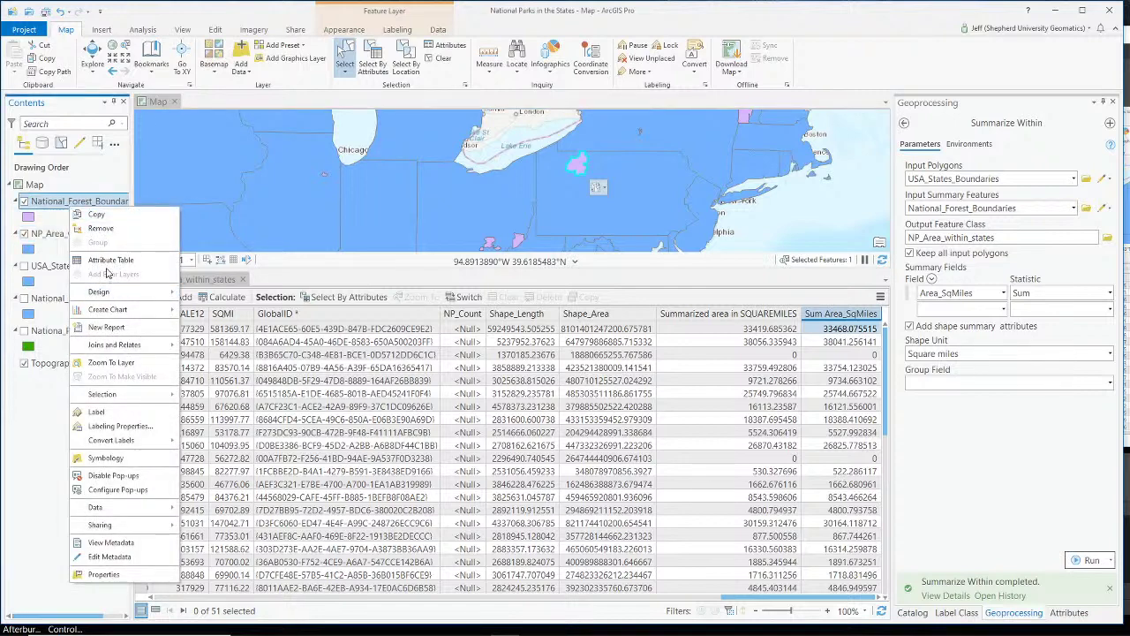
click(108, 261)
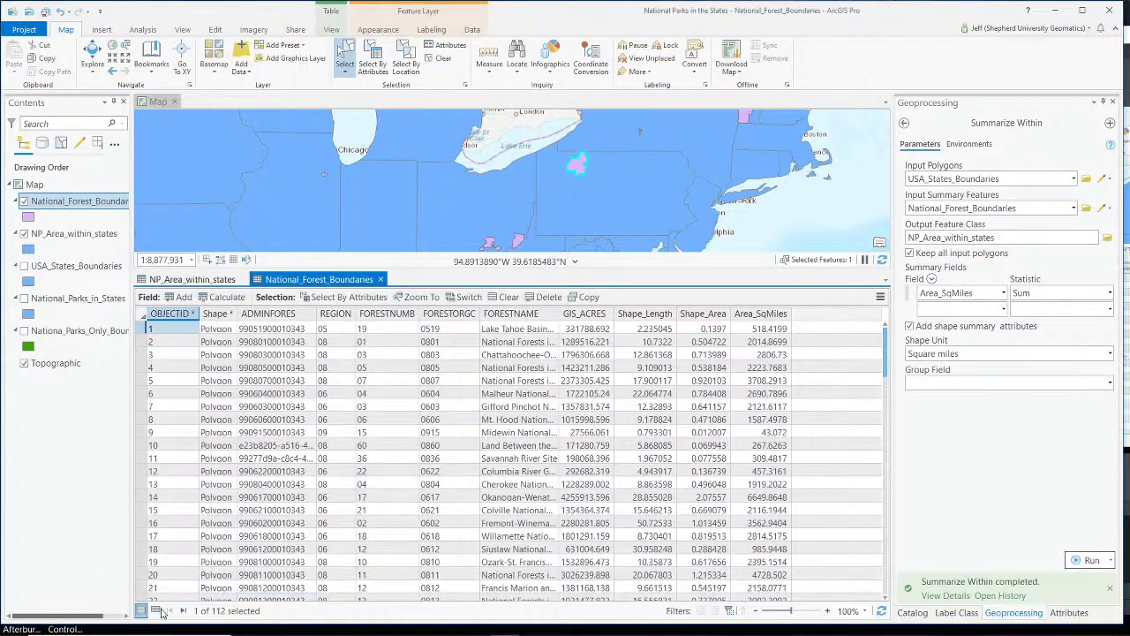
click(156, 611)
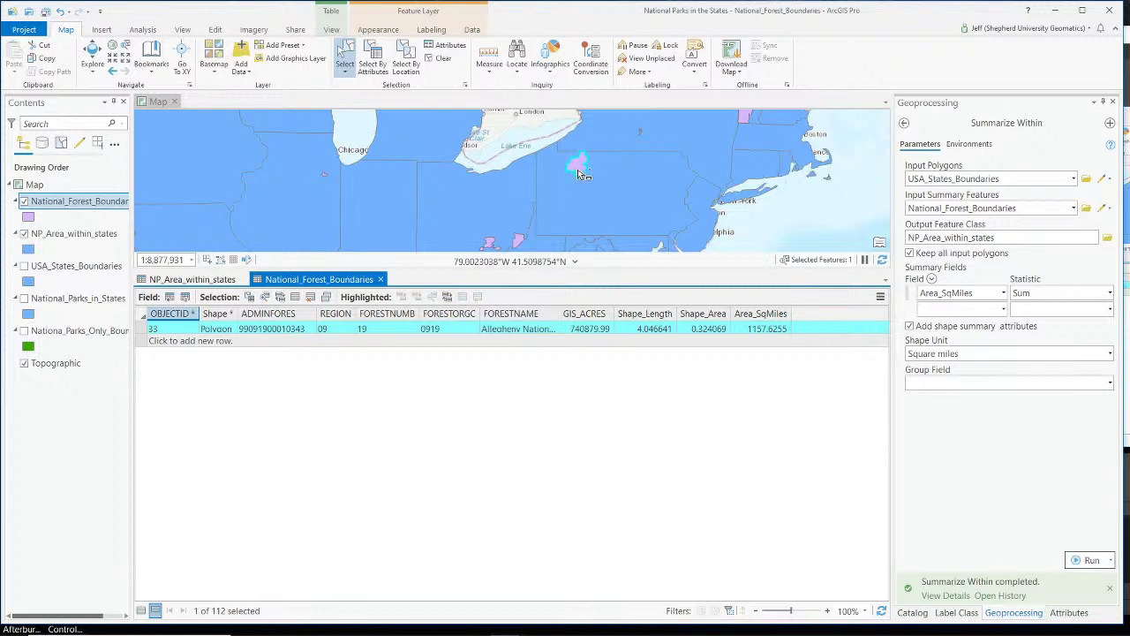
click(767, 330)
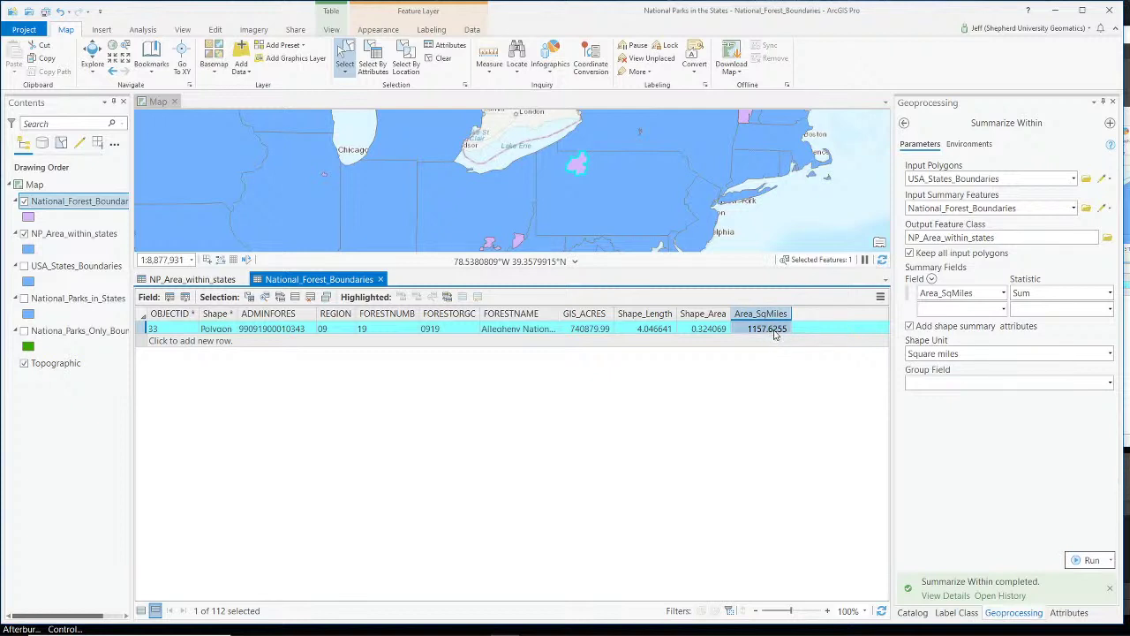
Add the Pennsylvania polygon to the selection and show only its record in the NP_Area_within_states table
click(187, 281)
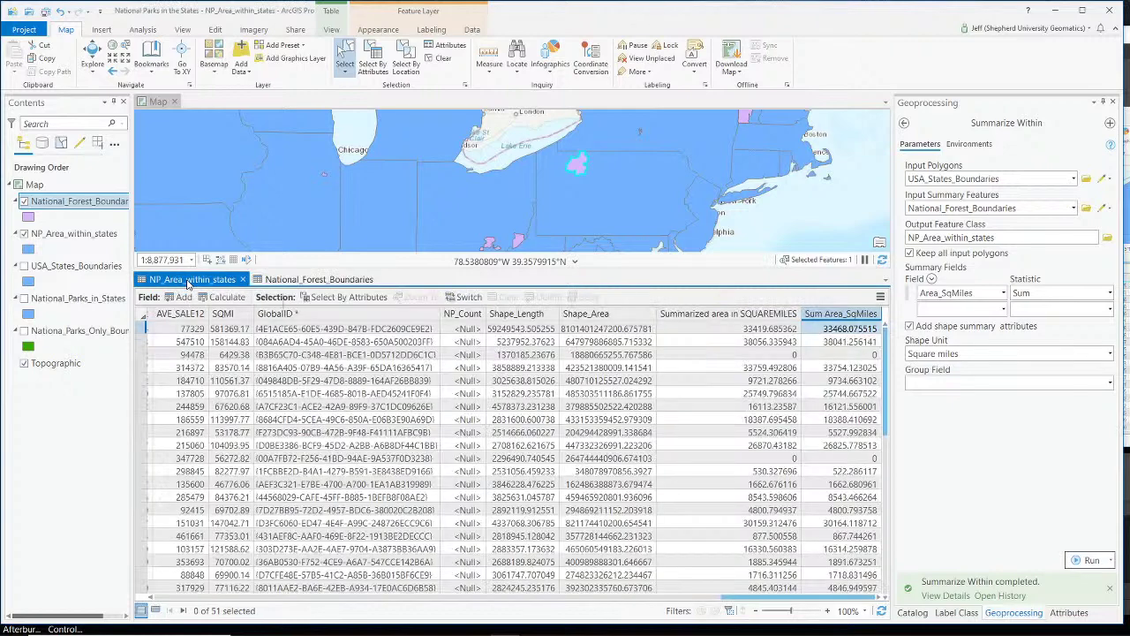
drag(782, 599, 601, 608)
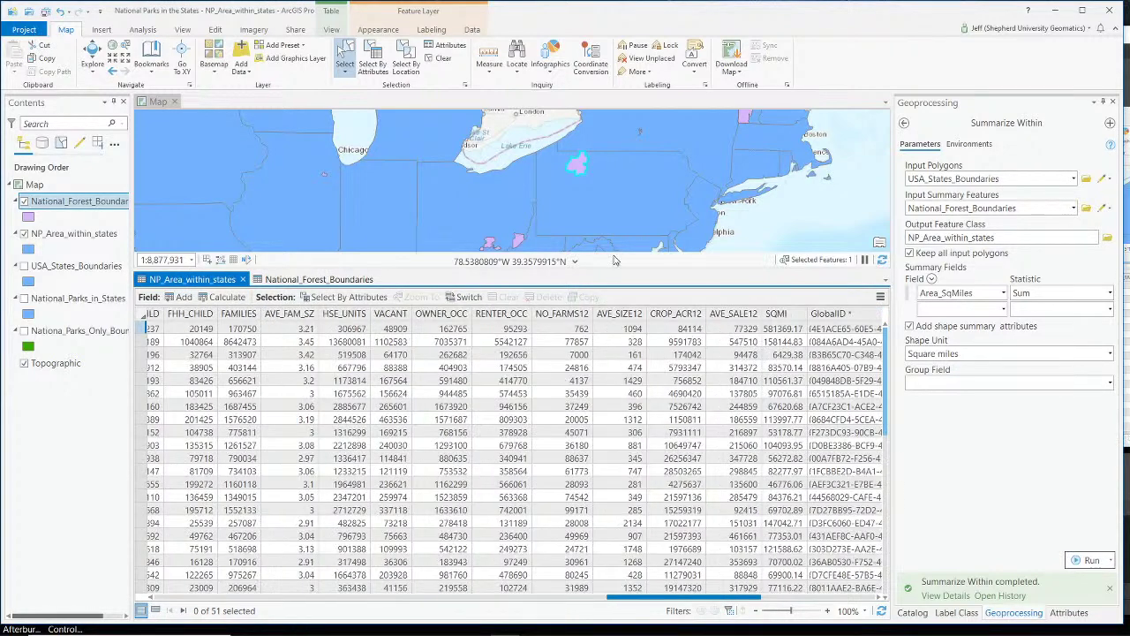
click(588, 188)
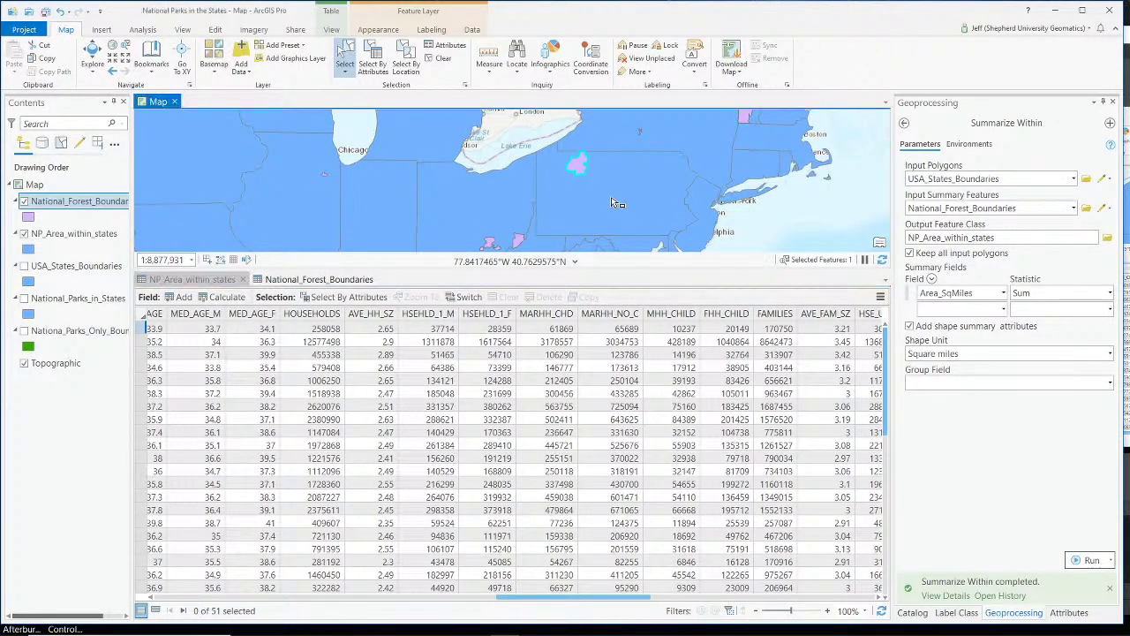
shift+click(578, 165)
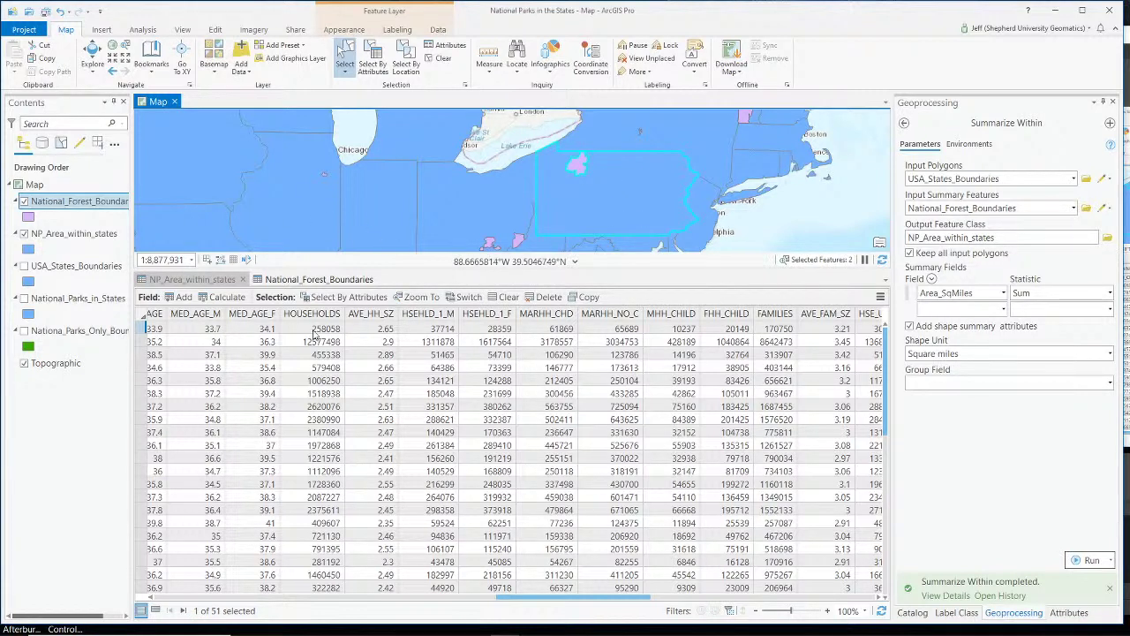
click(154, 610)
scroll(459, 583, right, 10)
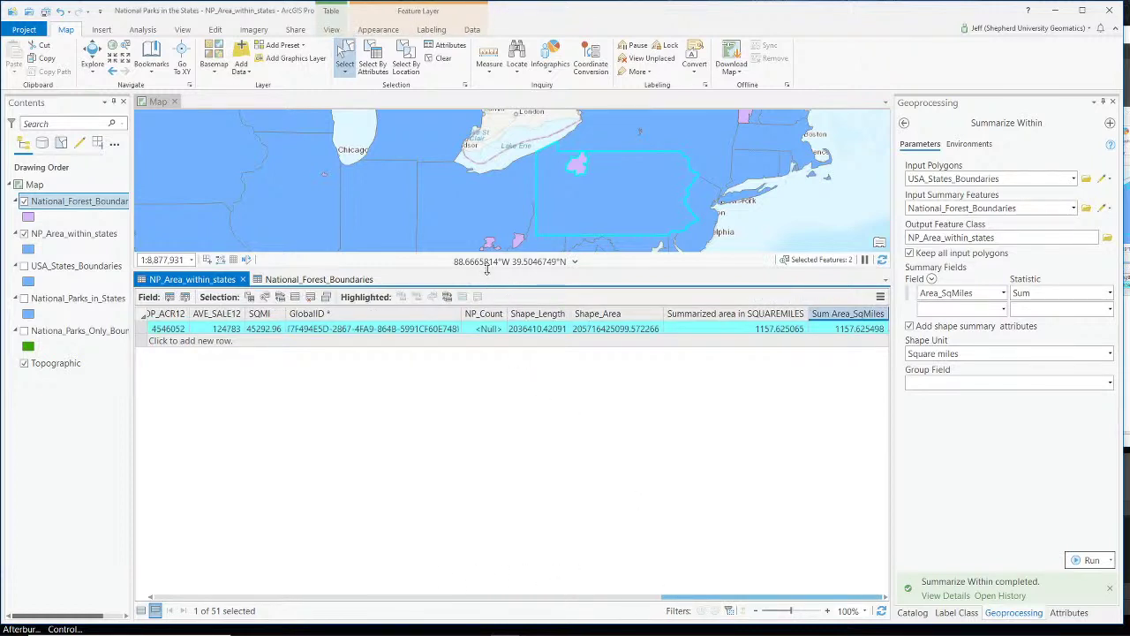
Enlarge the map view and look through the Pennsylvania record from its name to its summarized area fields
drag(491, 288, 492, 346)
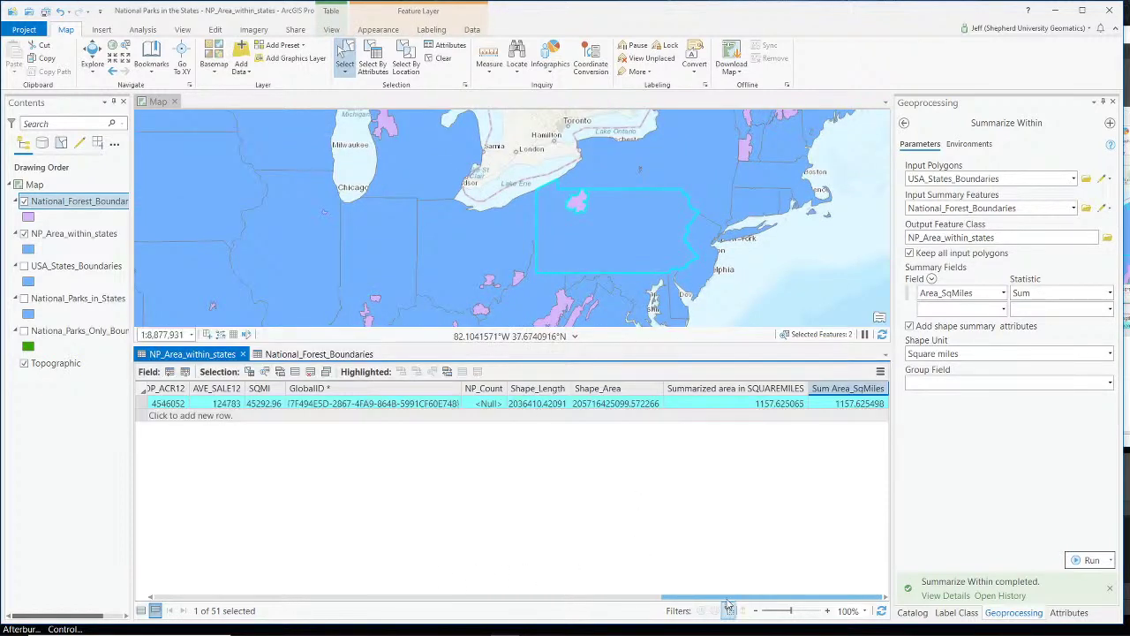
drag(729, 597, 583, 597)
scroll(565, 593, right, 5)
click(264, 597)
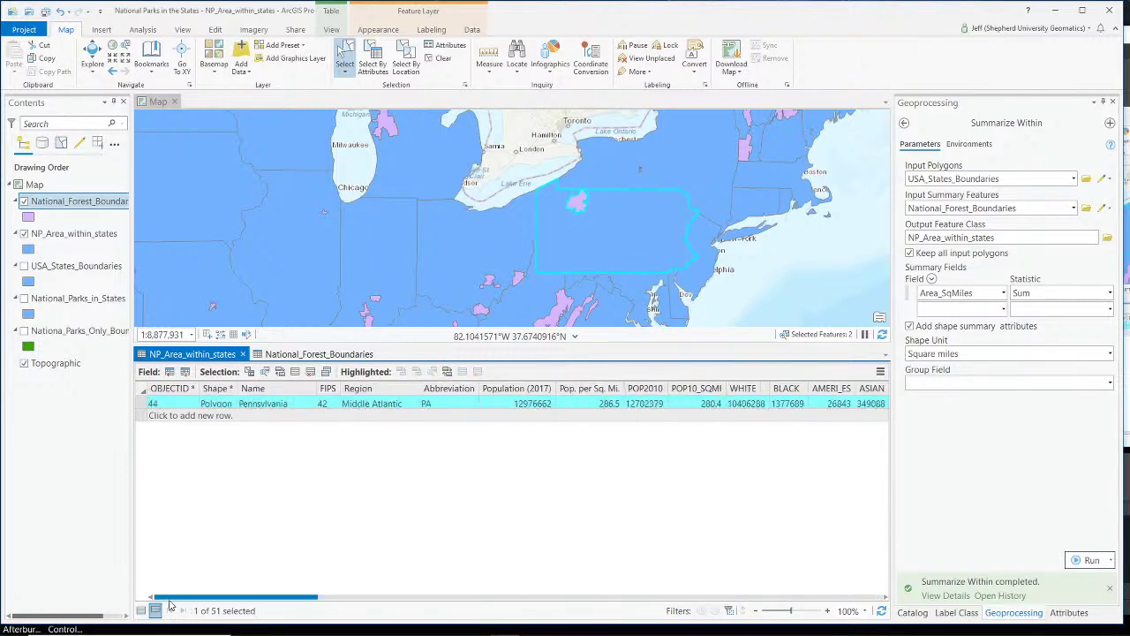
drag(185, 606, 831, 601)
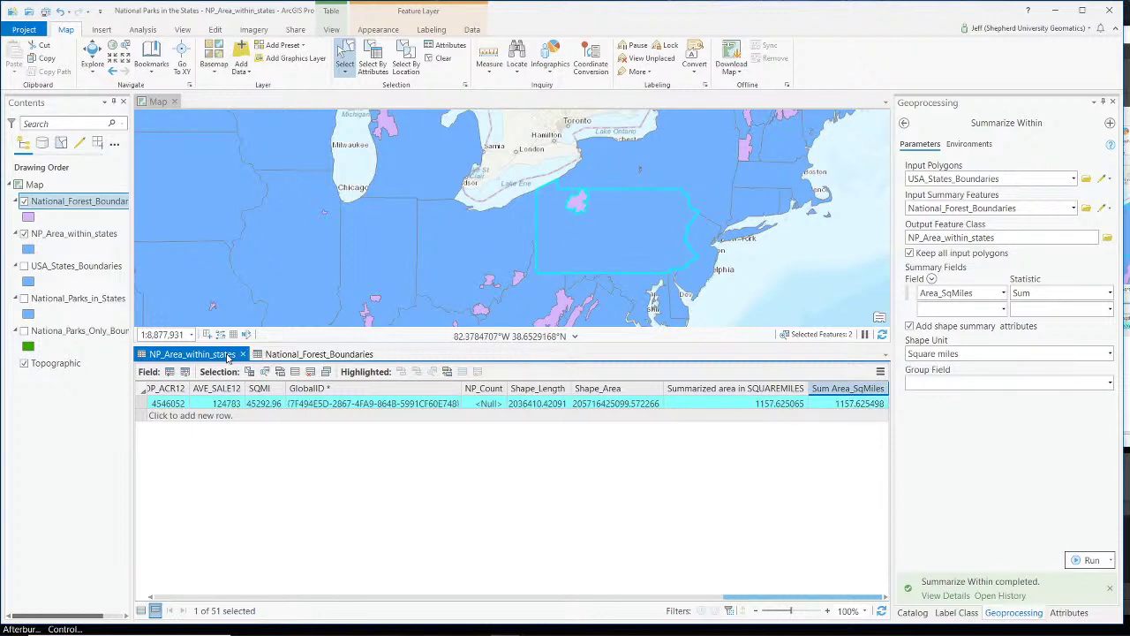
Compare the selected forest's Area_SqMiles with Pennsylvania's Summarized area in SQUAREMILES and Sum Area_SqMiles values across the two tables
click(299, 355)
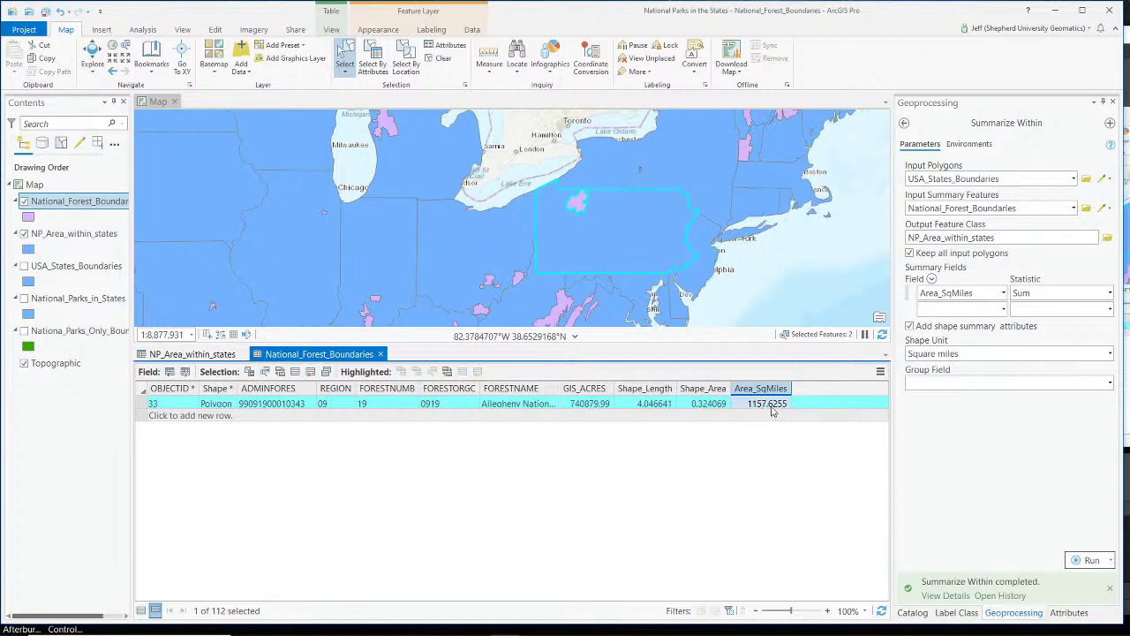
click(203, 354)
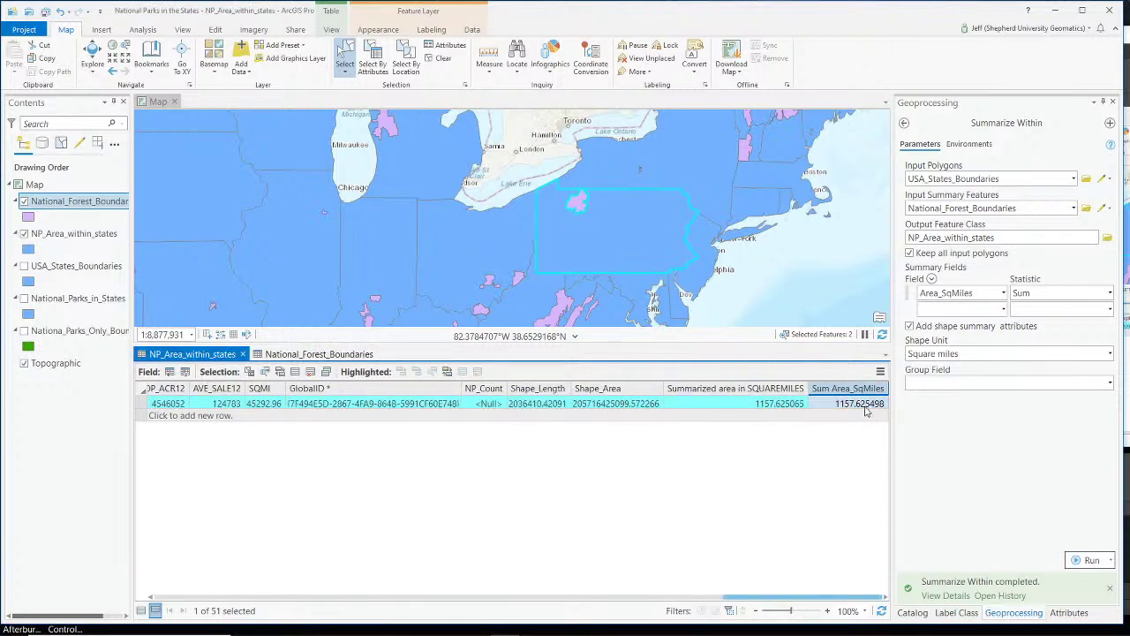
click(325, 354)
click(768, 405)
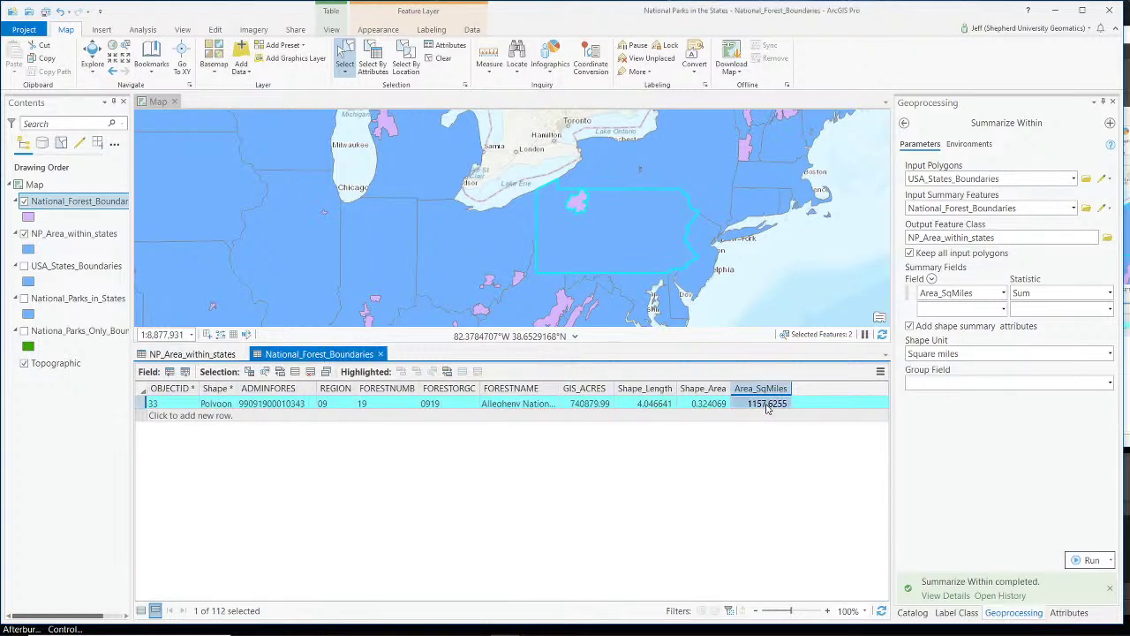
click(203, 354)
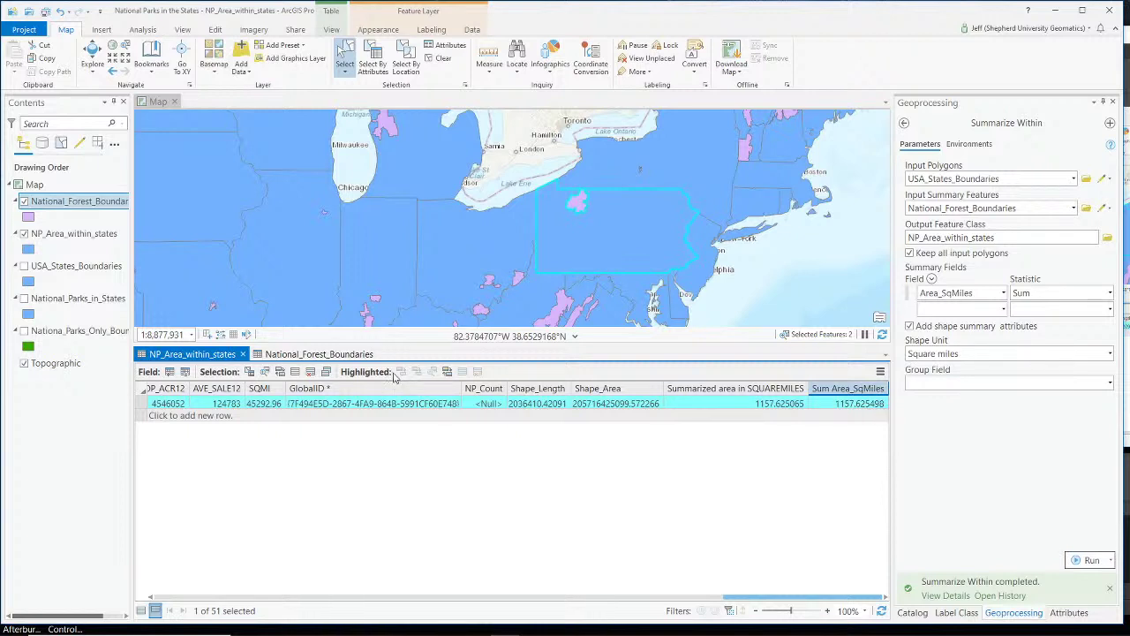
click(313, 354)
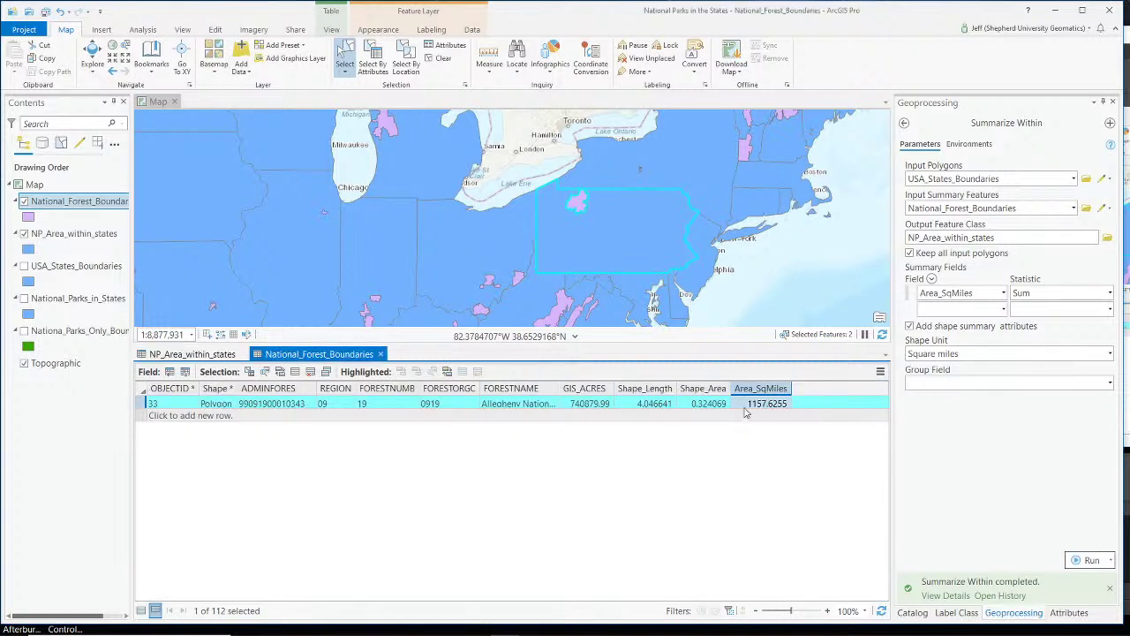
click(199, 354)
click(785, 405)
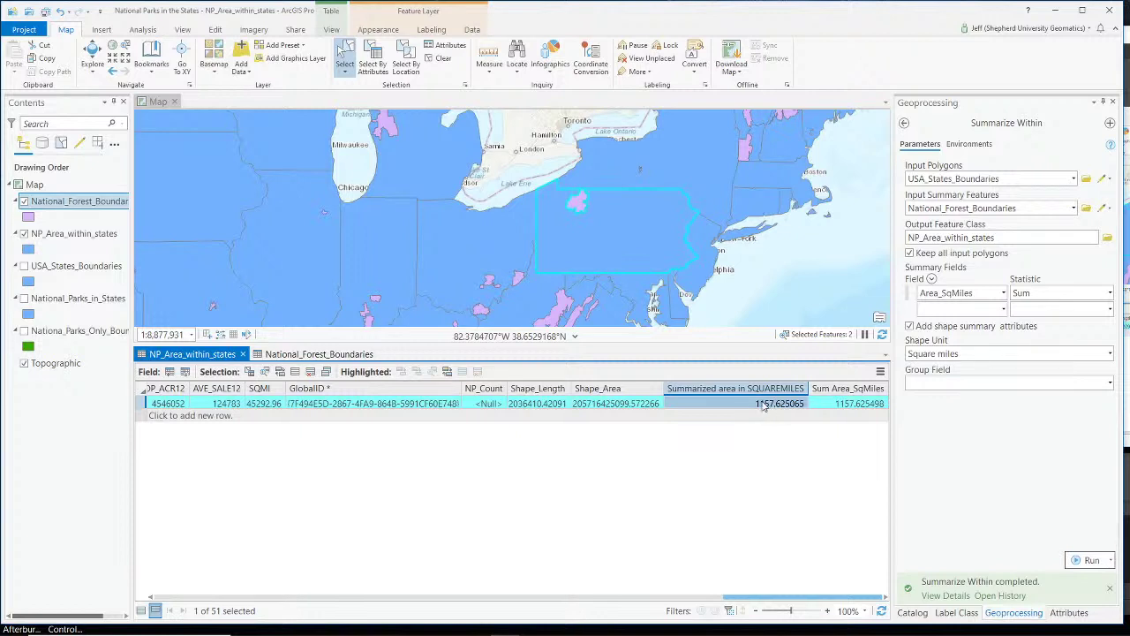
click(841, 409)
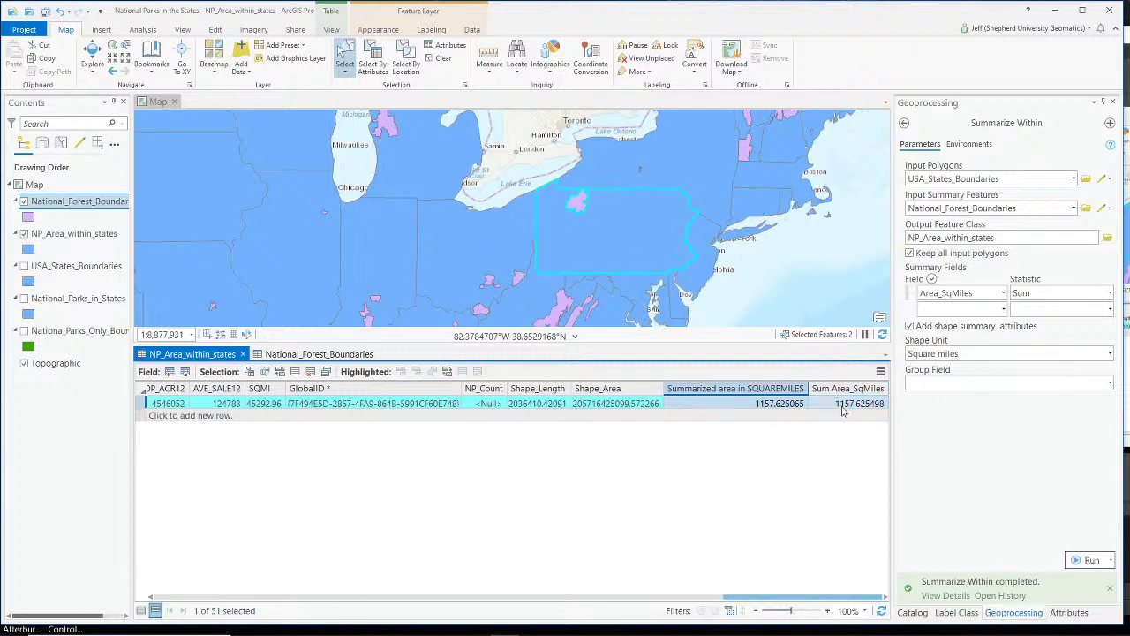
click(770, 409)
key(alt+Tab)
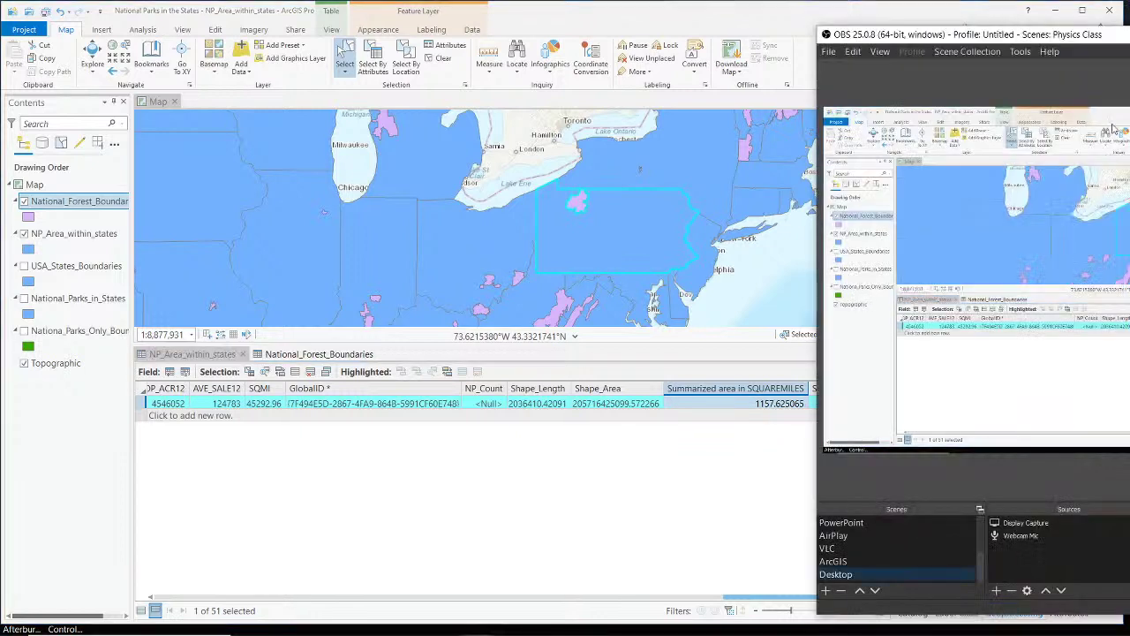
click(870, 548)
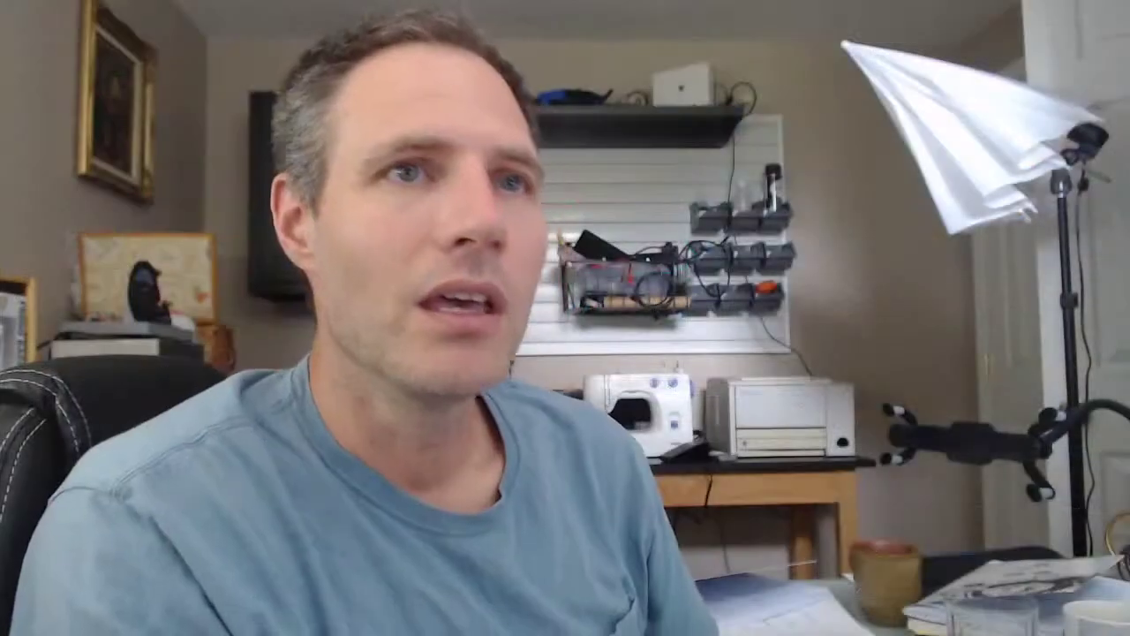